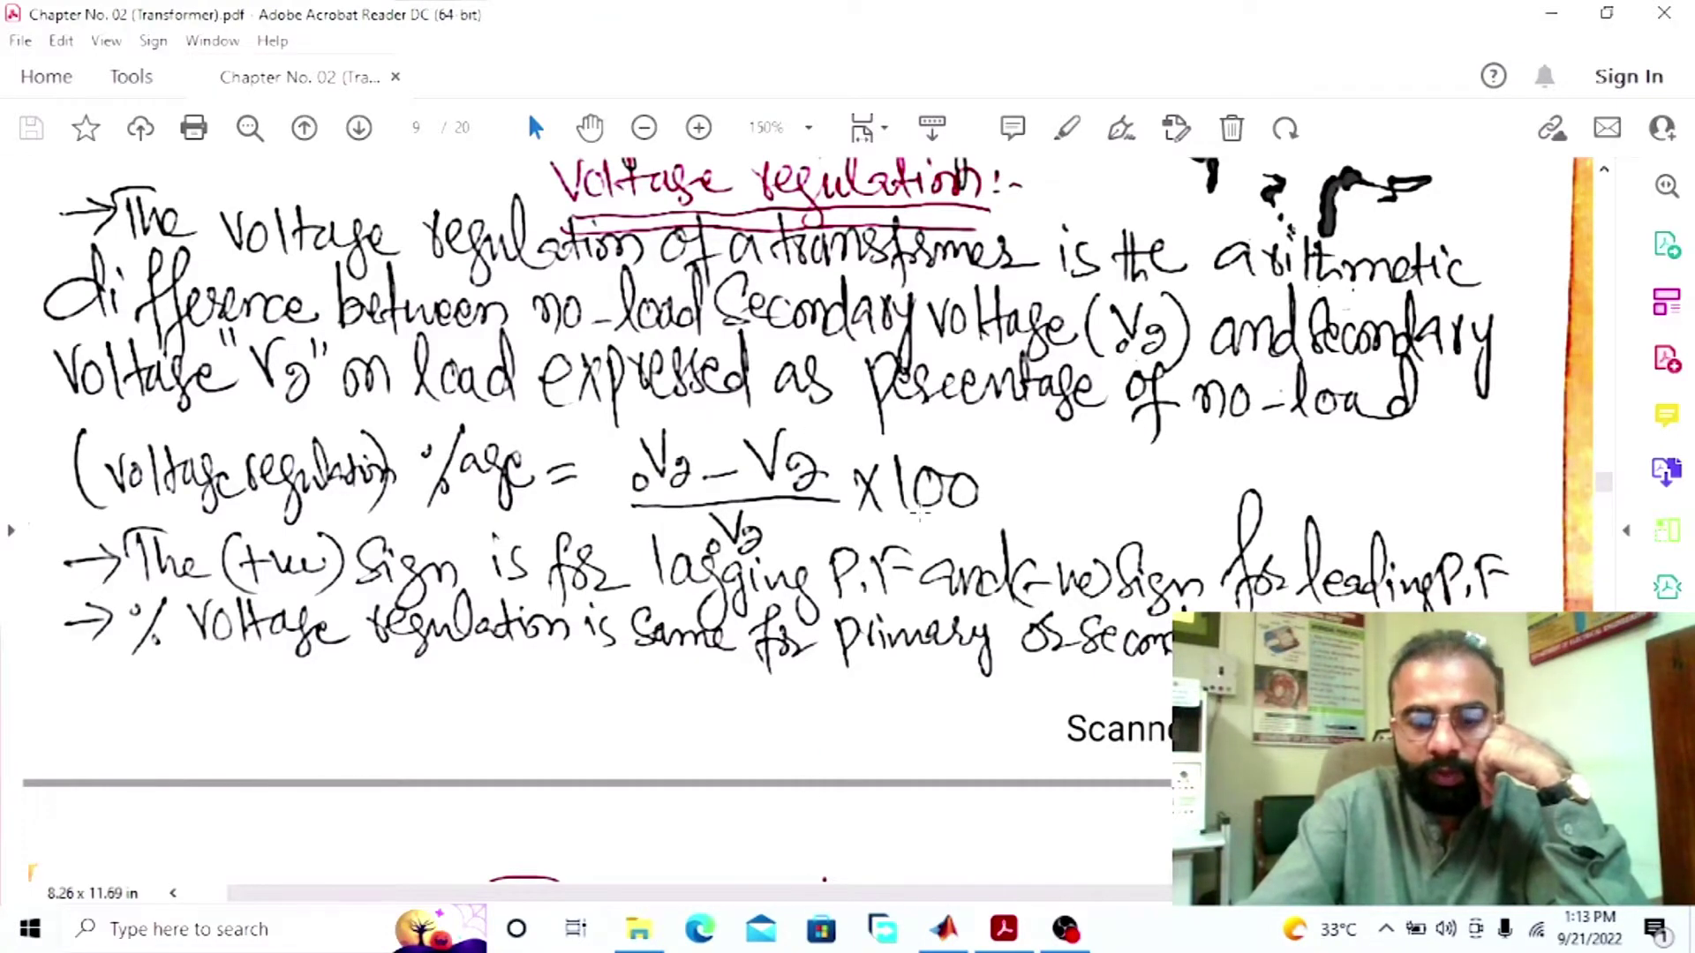
# Step: Switch from the voltage regulation notes in Acrobat to the MATLAB window
pyautogui.hotkey('alt', 'Tab')
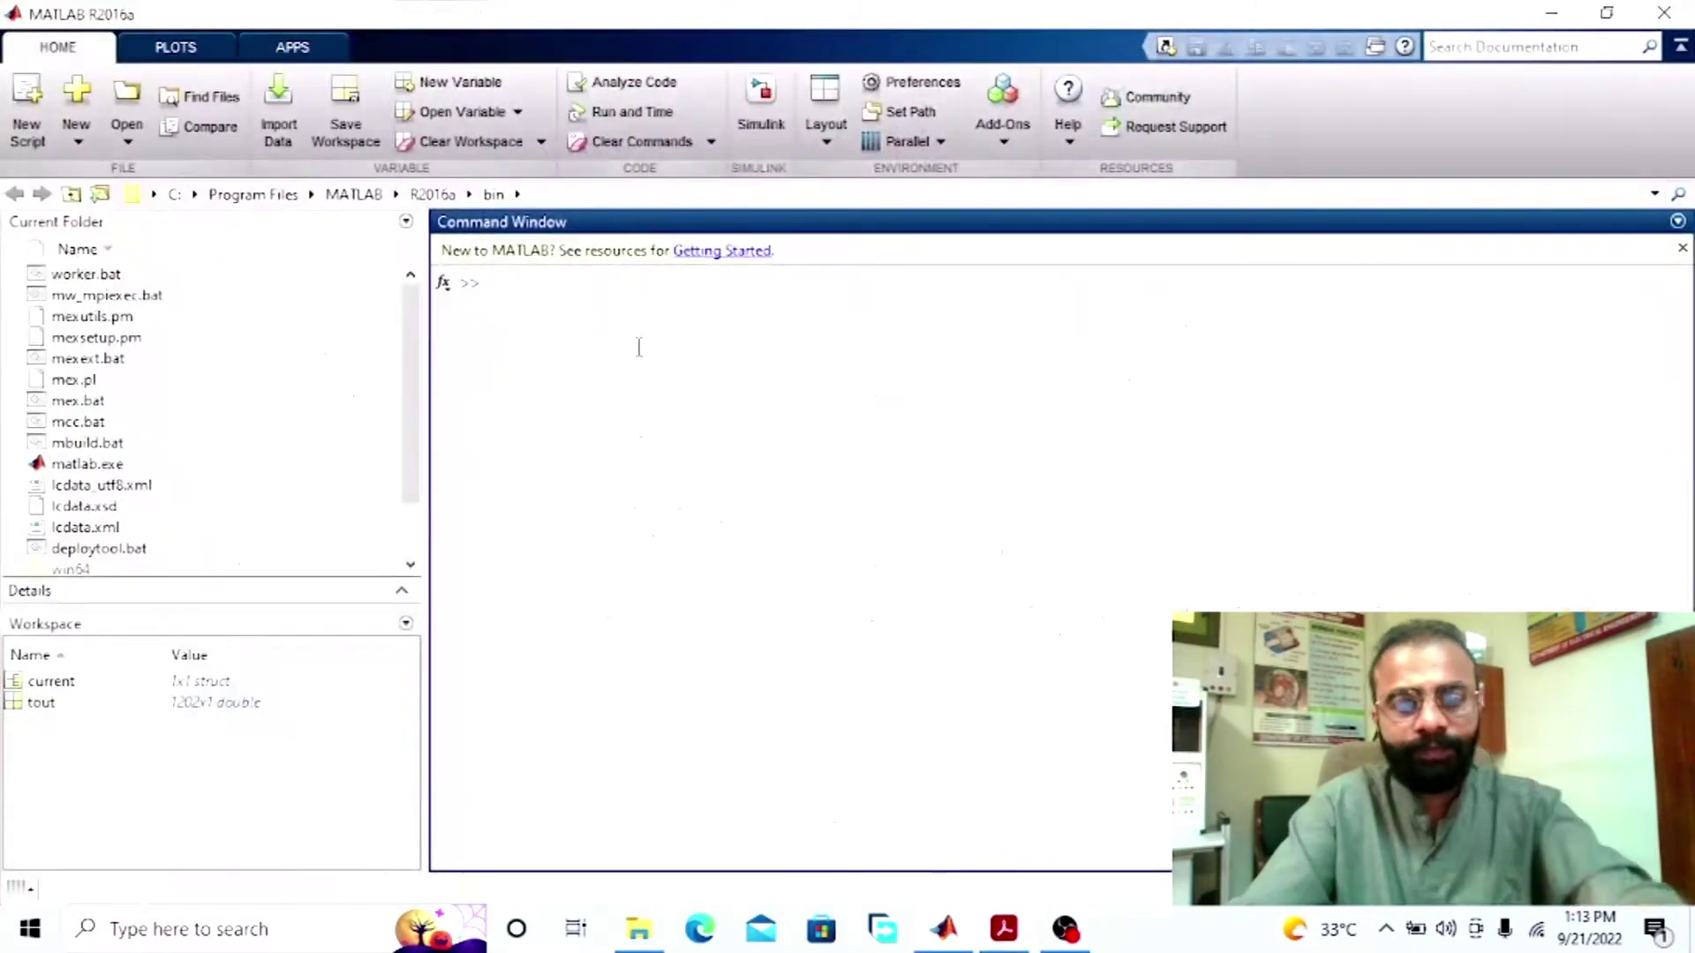
# Step: Create a blank Simulink model, maximize it, then minimize it to return to MATLAB
pyautogui.click(77, 132)
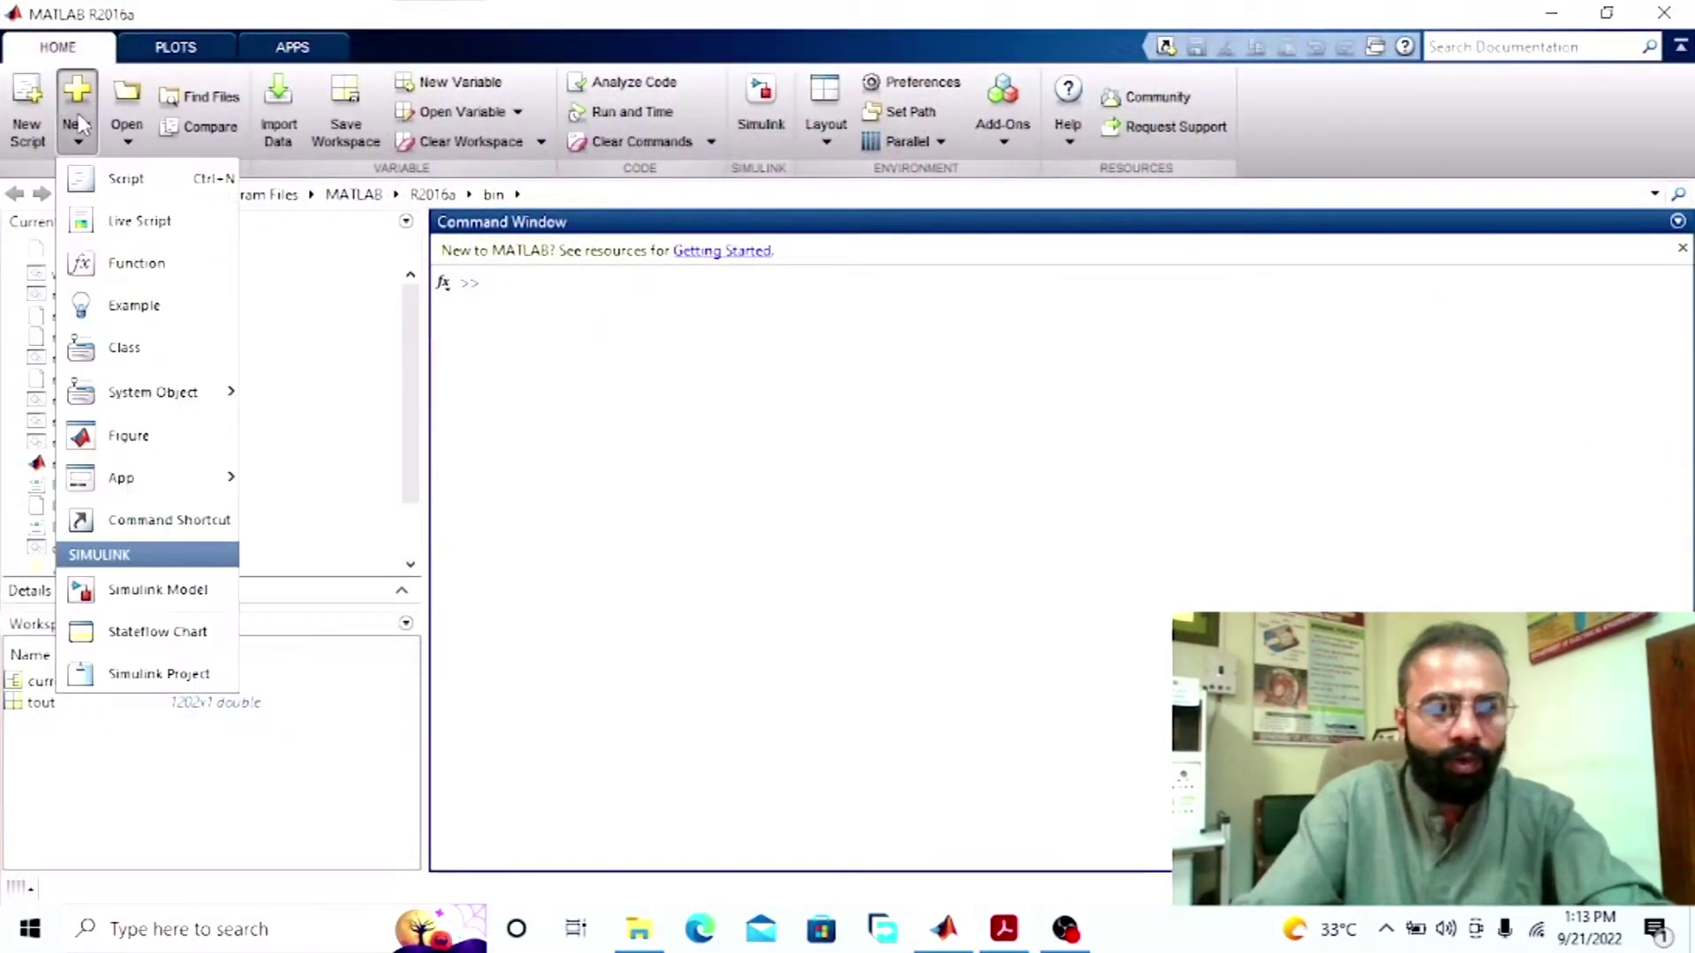
pyautogui.click(164, 589)
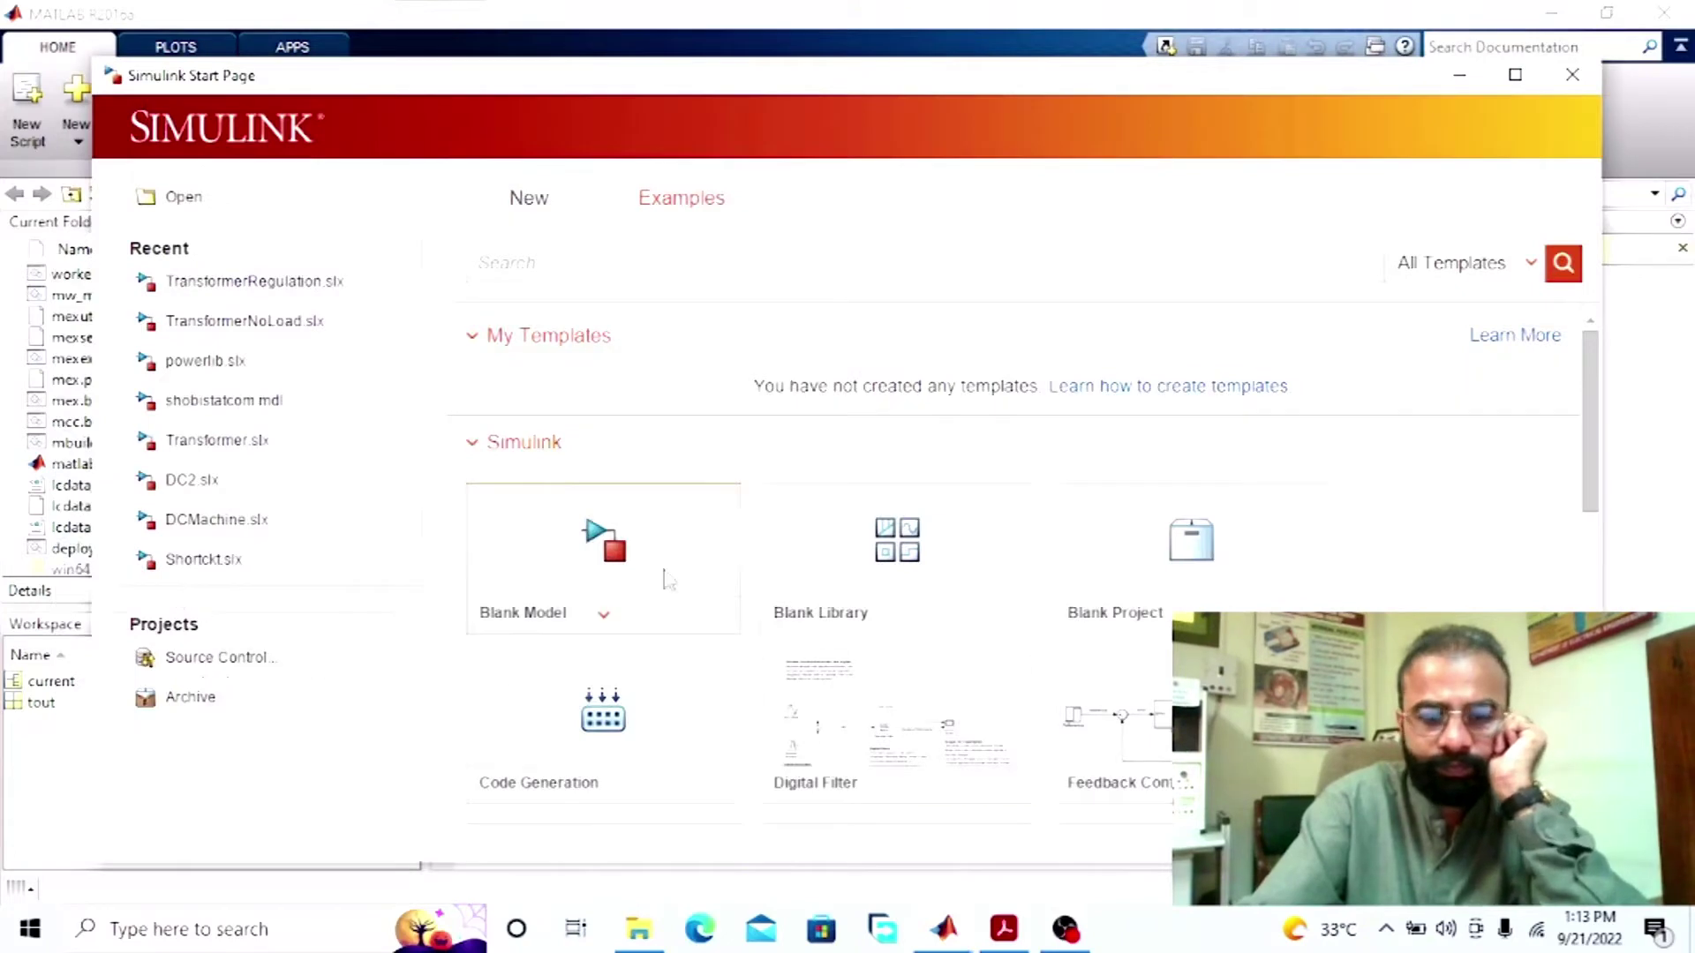
pyautogui.click(590, 570)
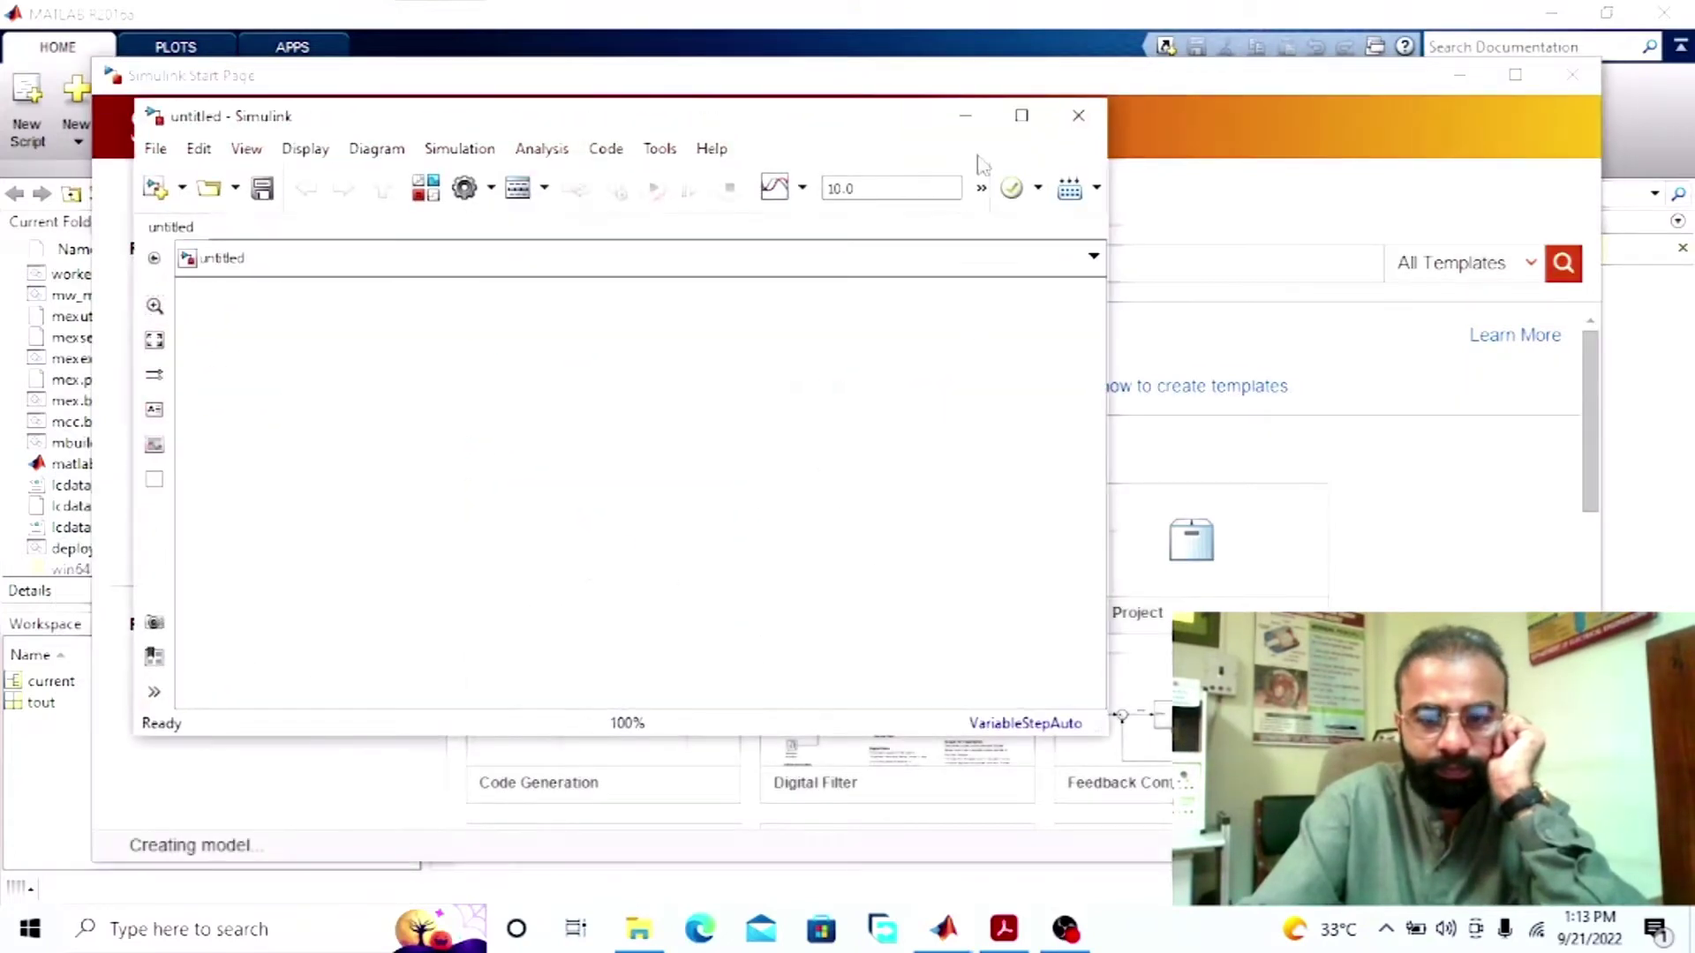
pyautogui.click(1021, 116)
pyautogui.click(1554, 12)
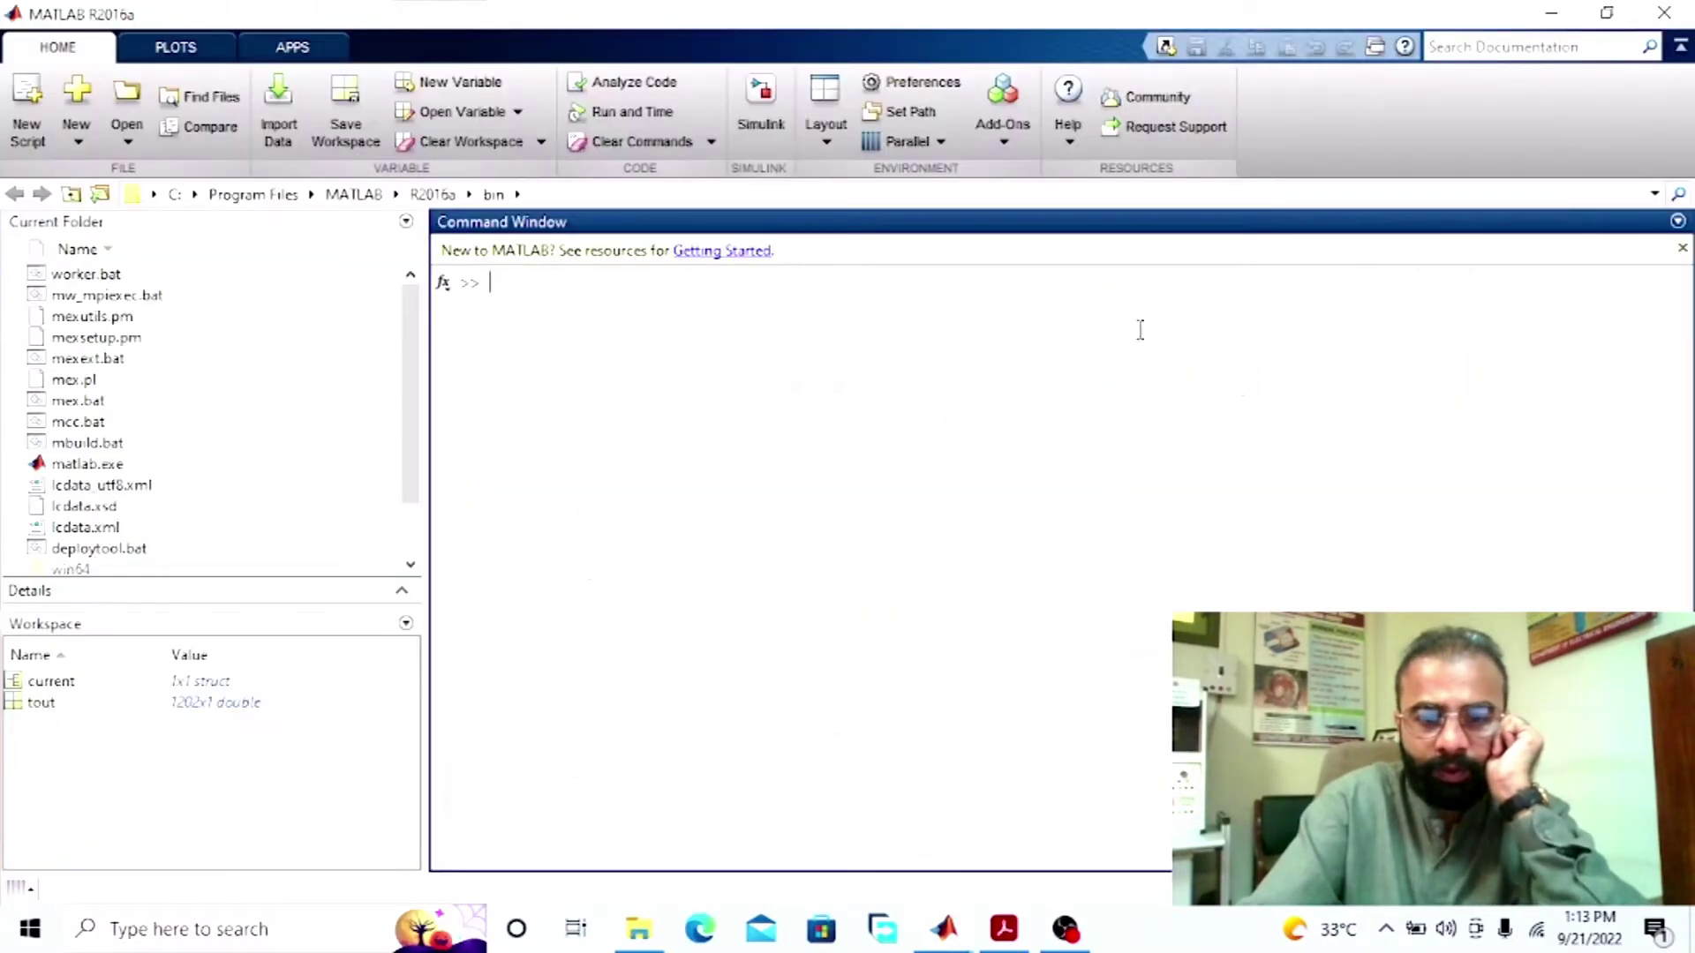
# Step: Run powerlib and place an AC Voltage Source from Electrical Sources into the model
pyautogui.write('erlib')
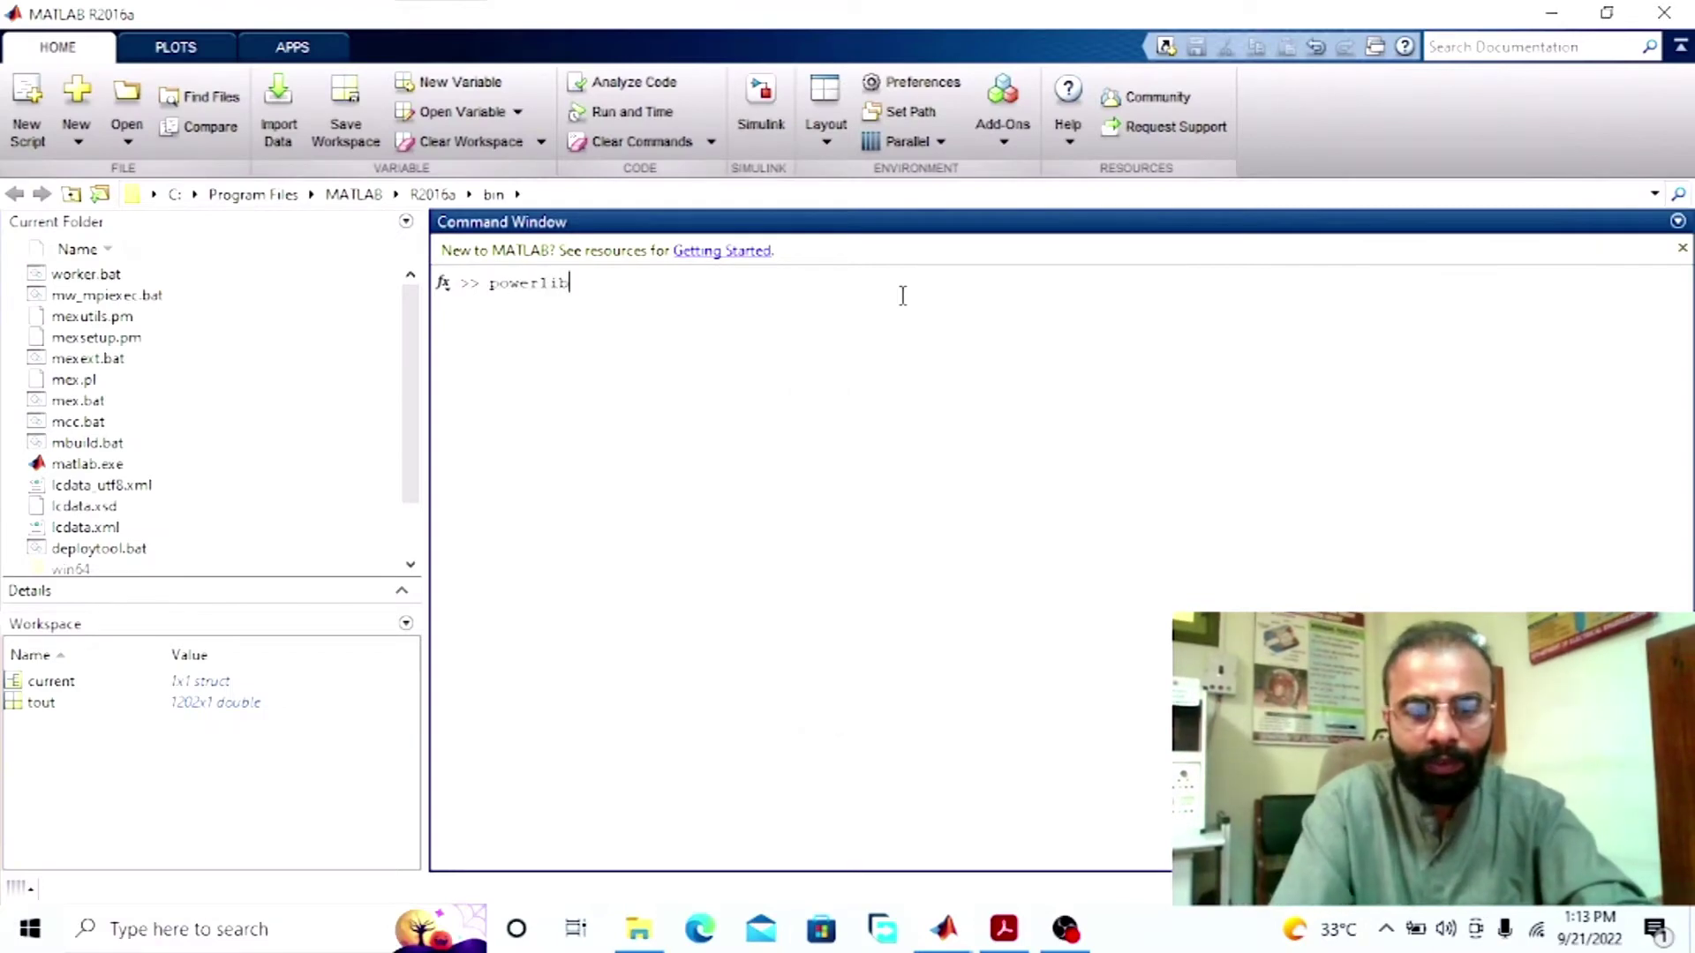
pyautogui.press('Return')
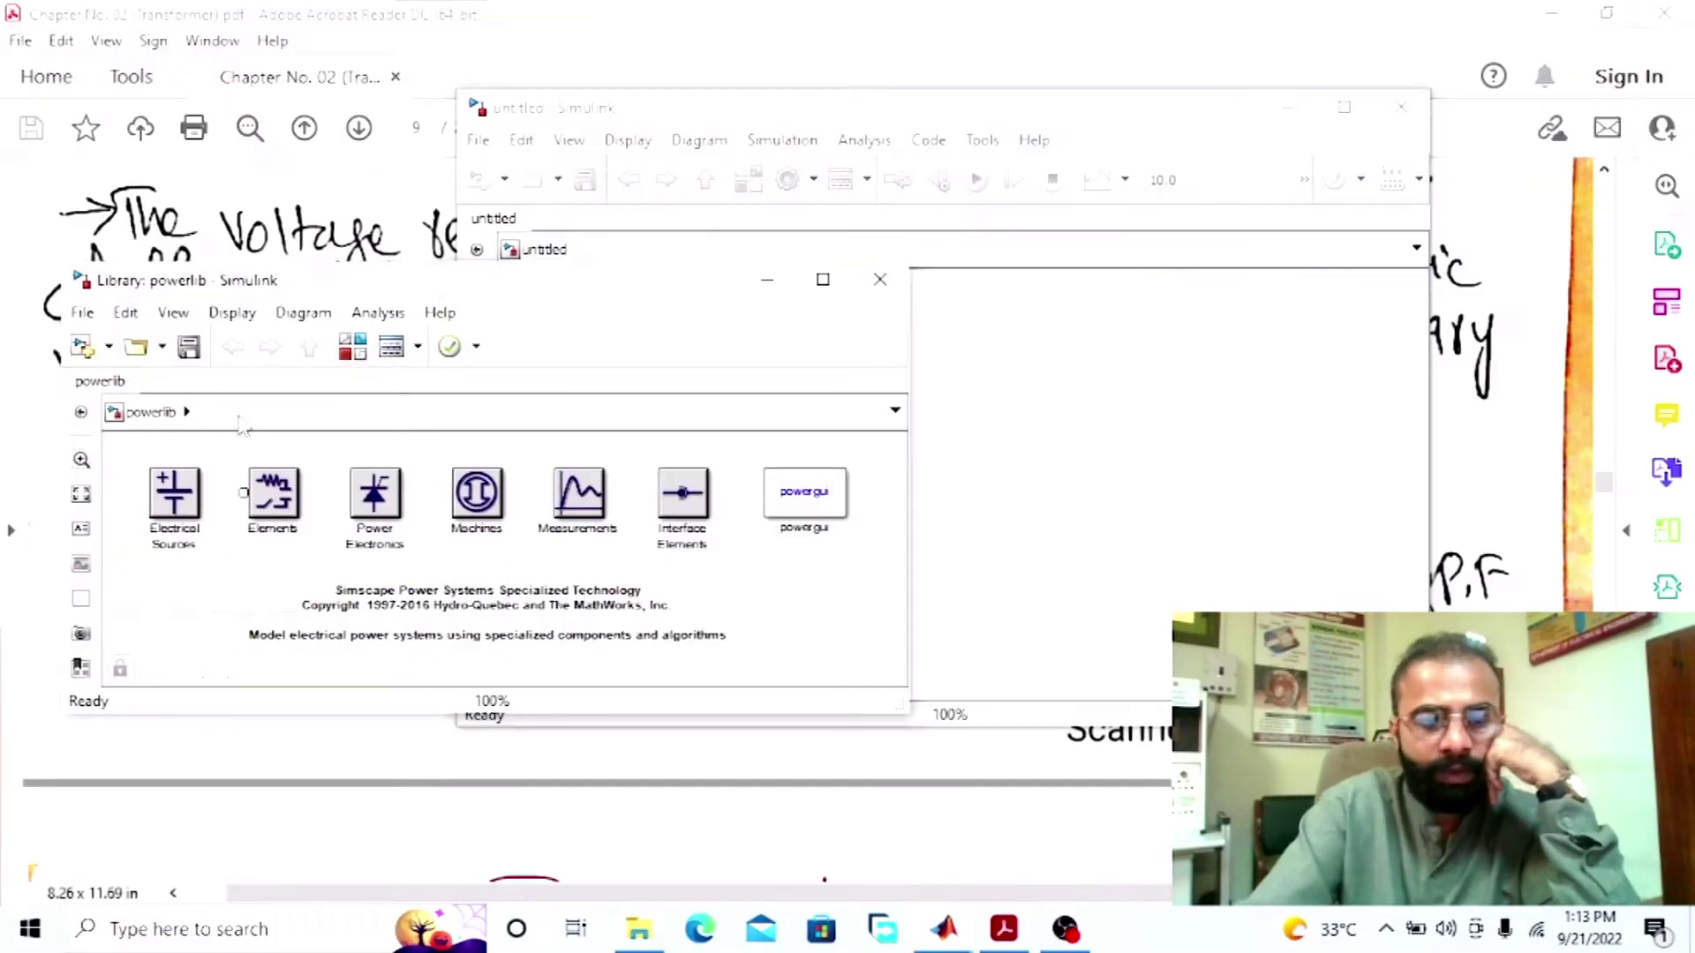
pyautogui.doubleClick(188, 491)
pyautogui.moveTo(146, 566); pyautogui.dragTo(1010, 397)
# Step: Place a Linear Transformer from the Elements sublibrary beside the AC source
pyautogui.click(379, 302)
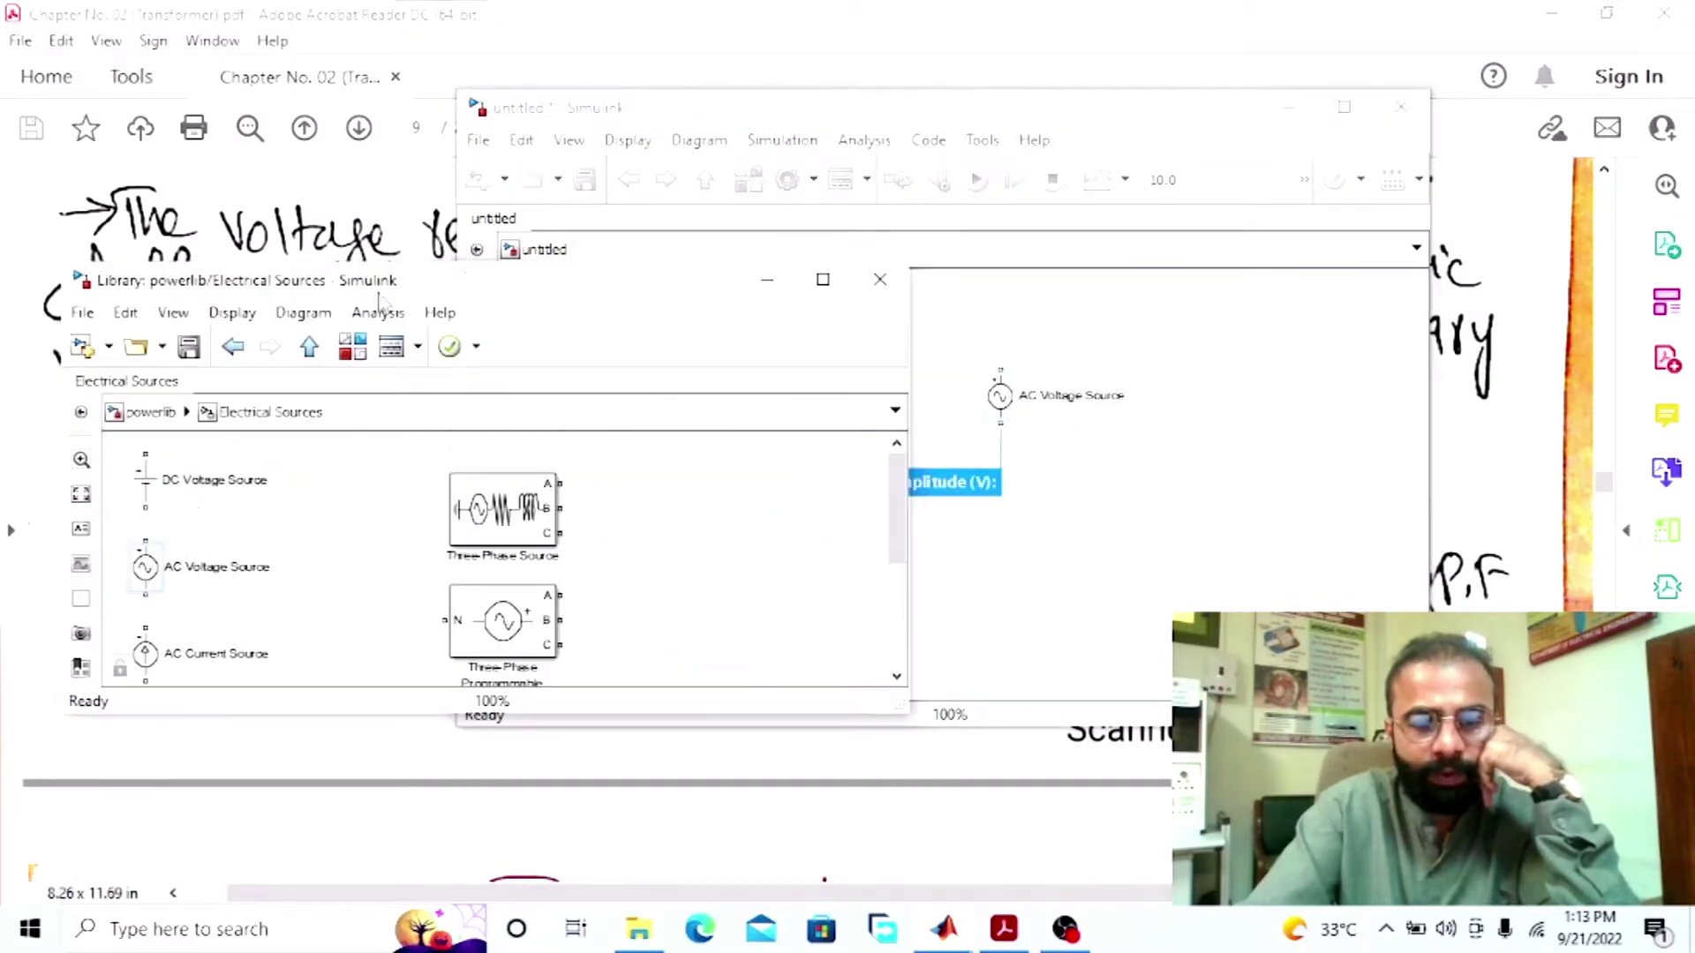
pyautogui.click(308, 347)
pyautogui.doubleClick(273, 492)
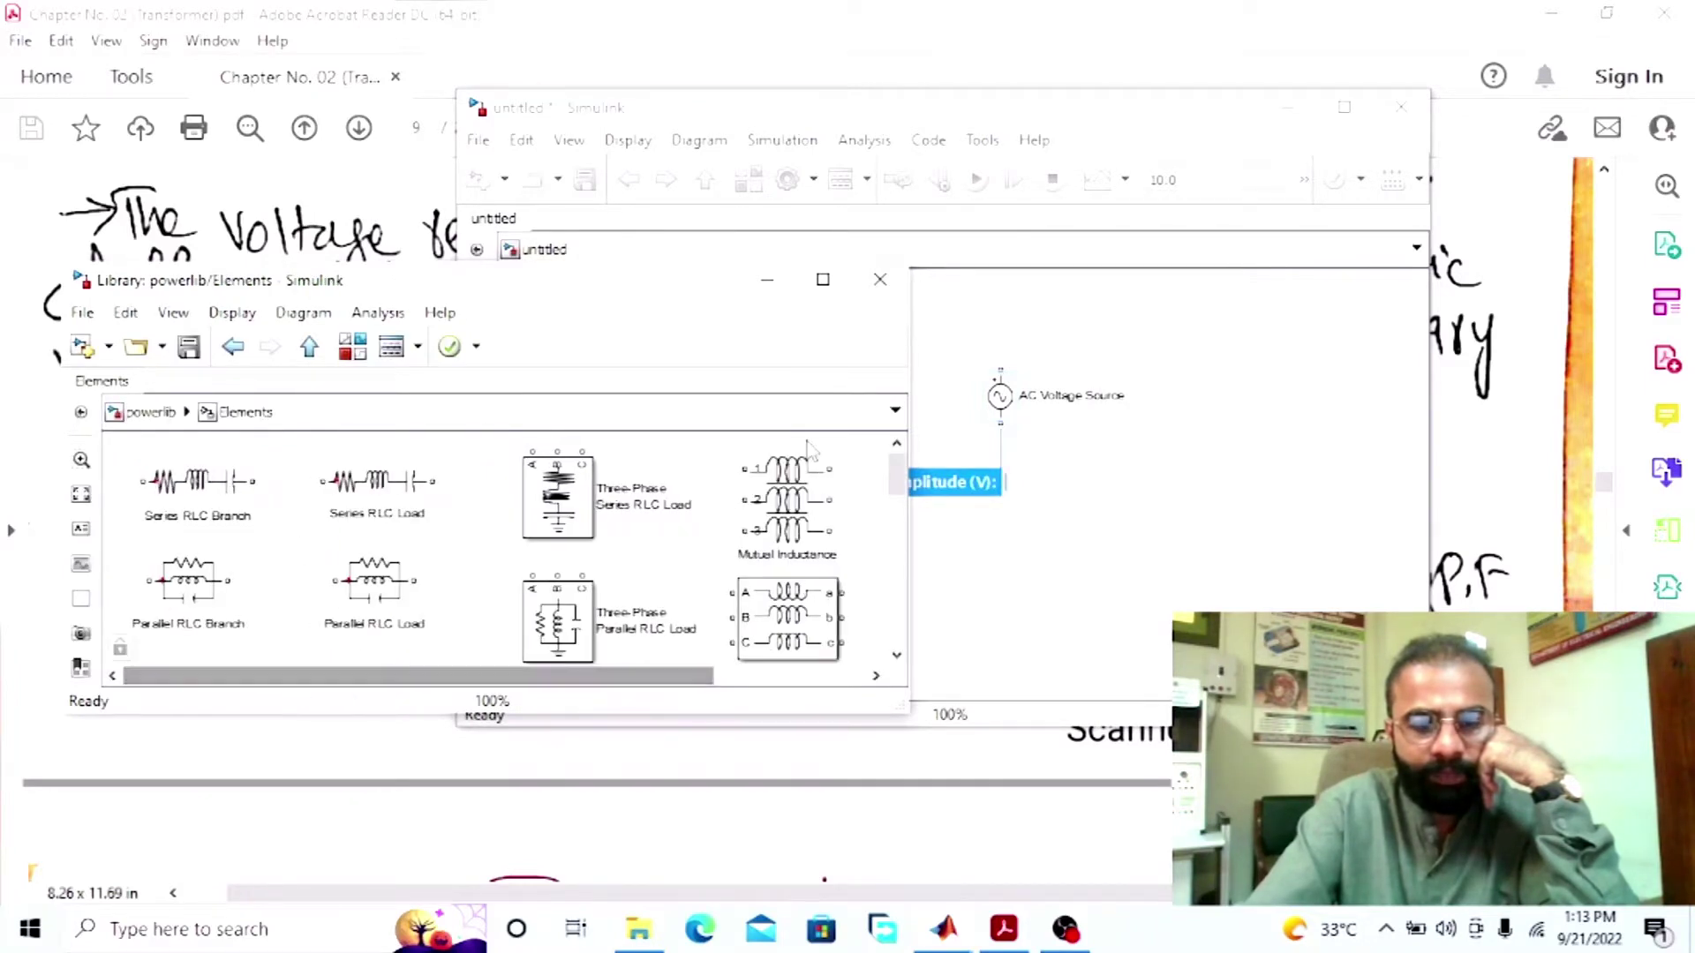
pyautogui.scroll(-5, 900, 484)
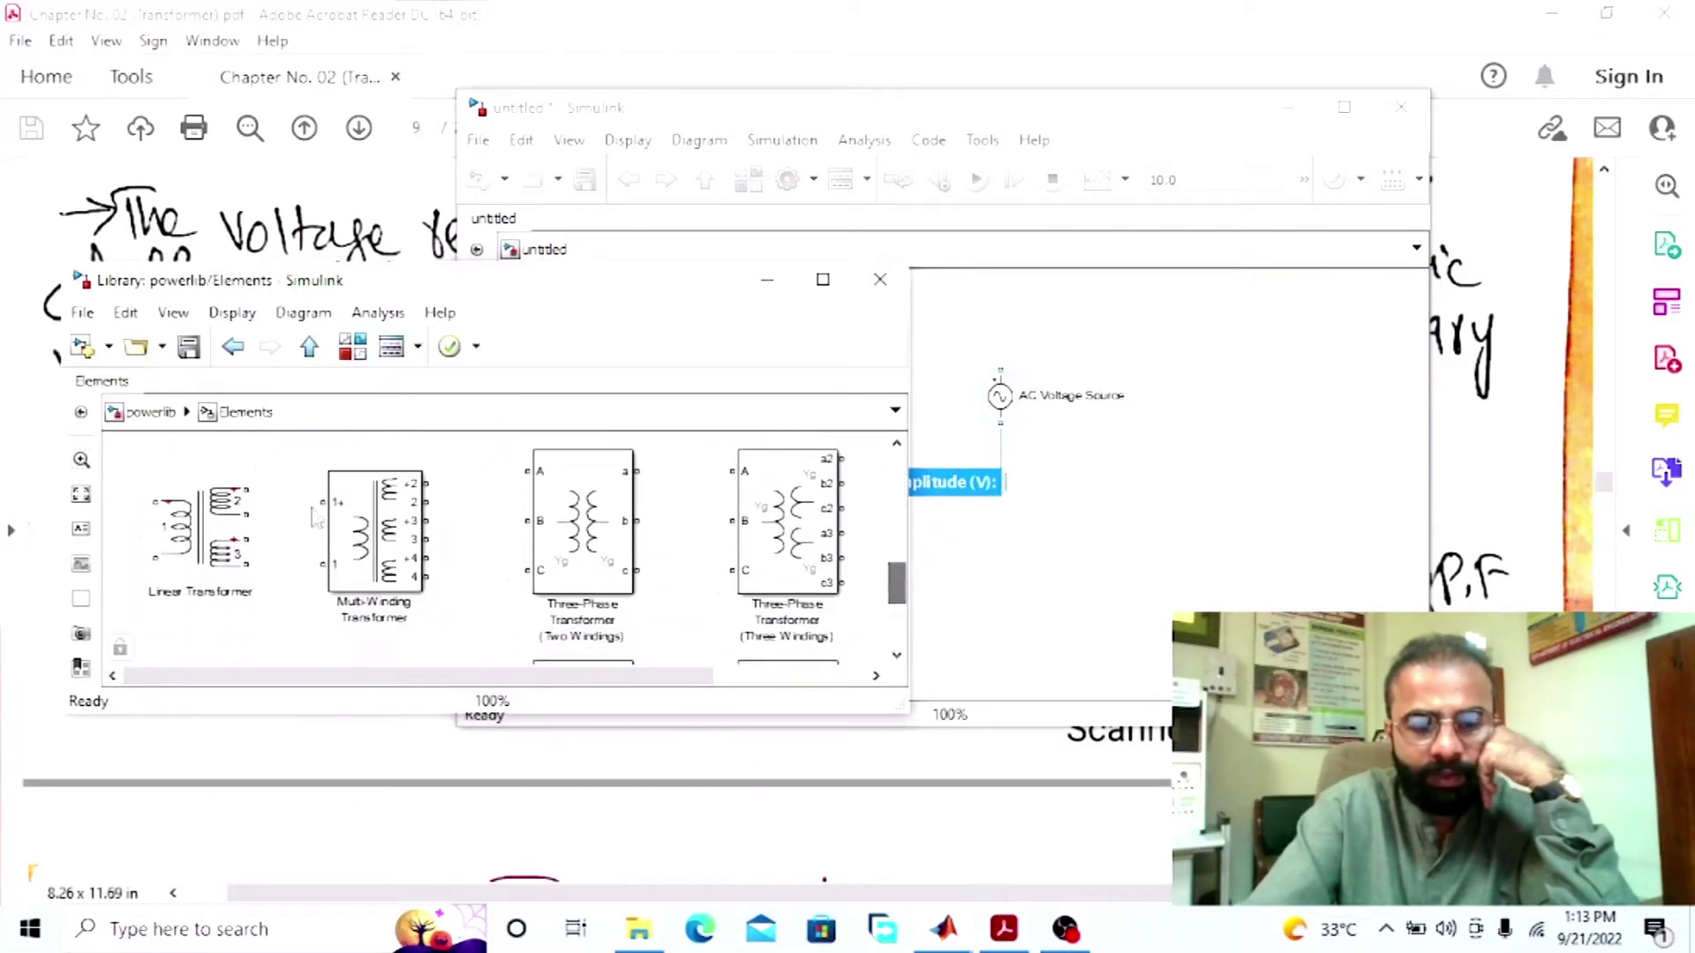
pyautogui.moveTo(201, 535); pyautogui.dragTo(1182, 407)
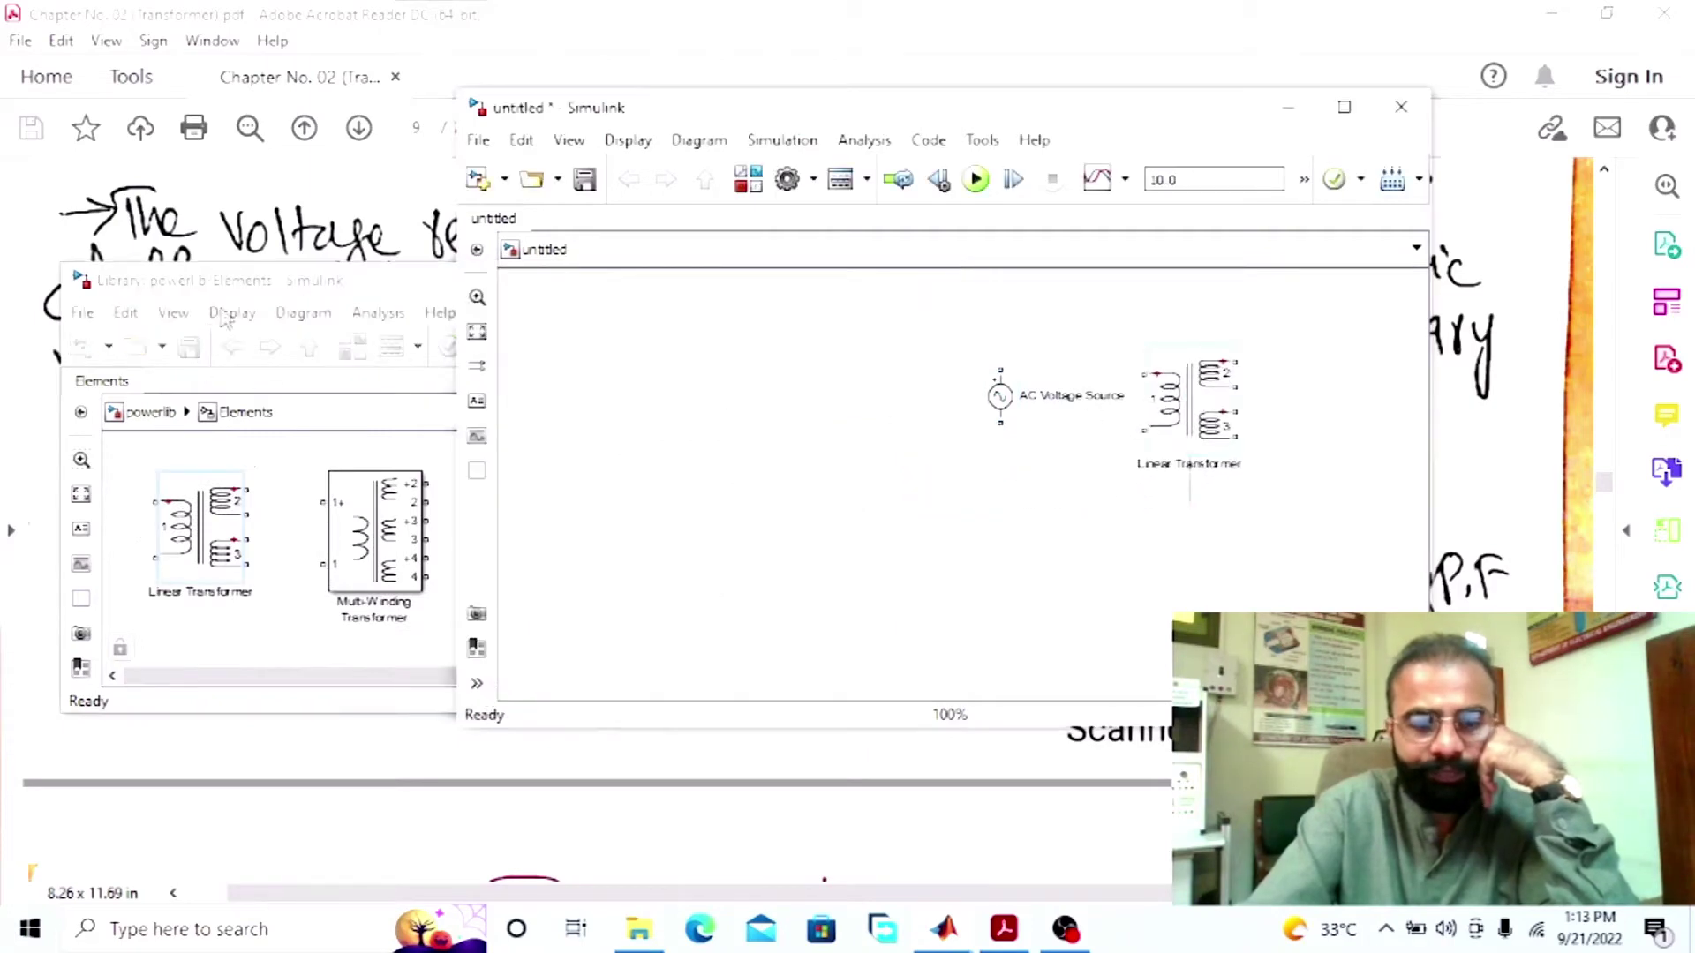
# Step: Add a Current Measurement above the source and a Voltage Measurement below the transformer
pyautogui.click(315, 302)
pyautogui.click(314, 348)
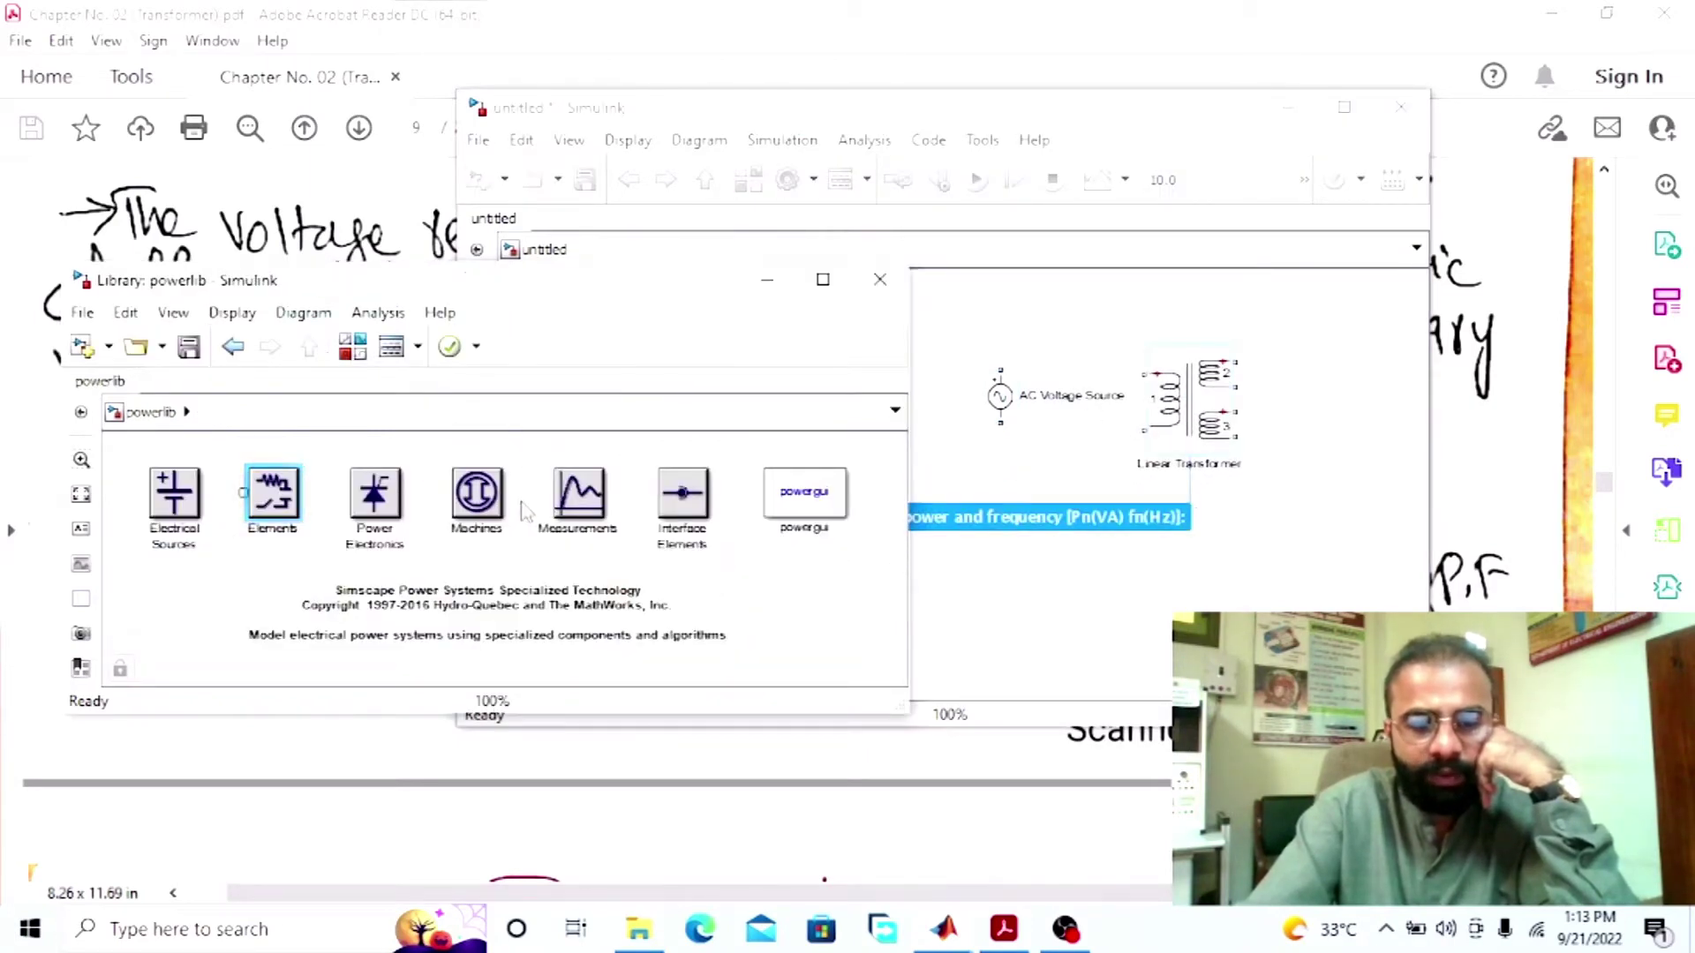
pyautogui.doubleClick(575, 499)
pyautogui.moveTo(141, 469); pyautogui.dragTo(1084, 309)
pyautogui.click(342, 304)
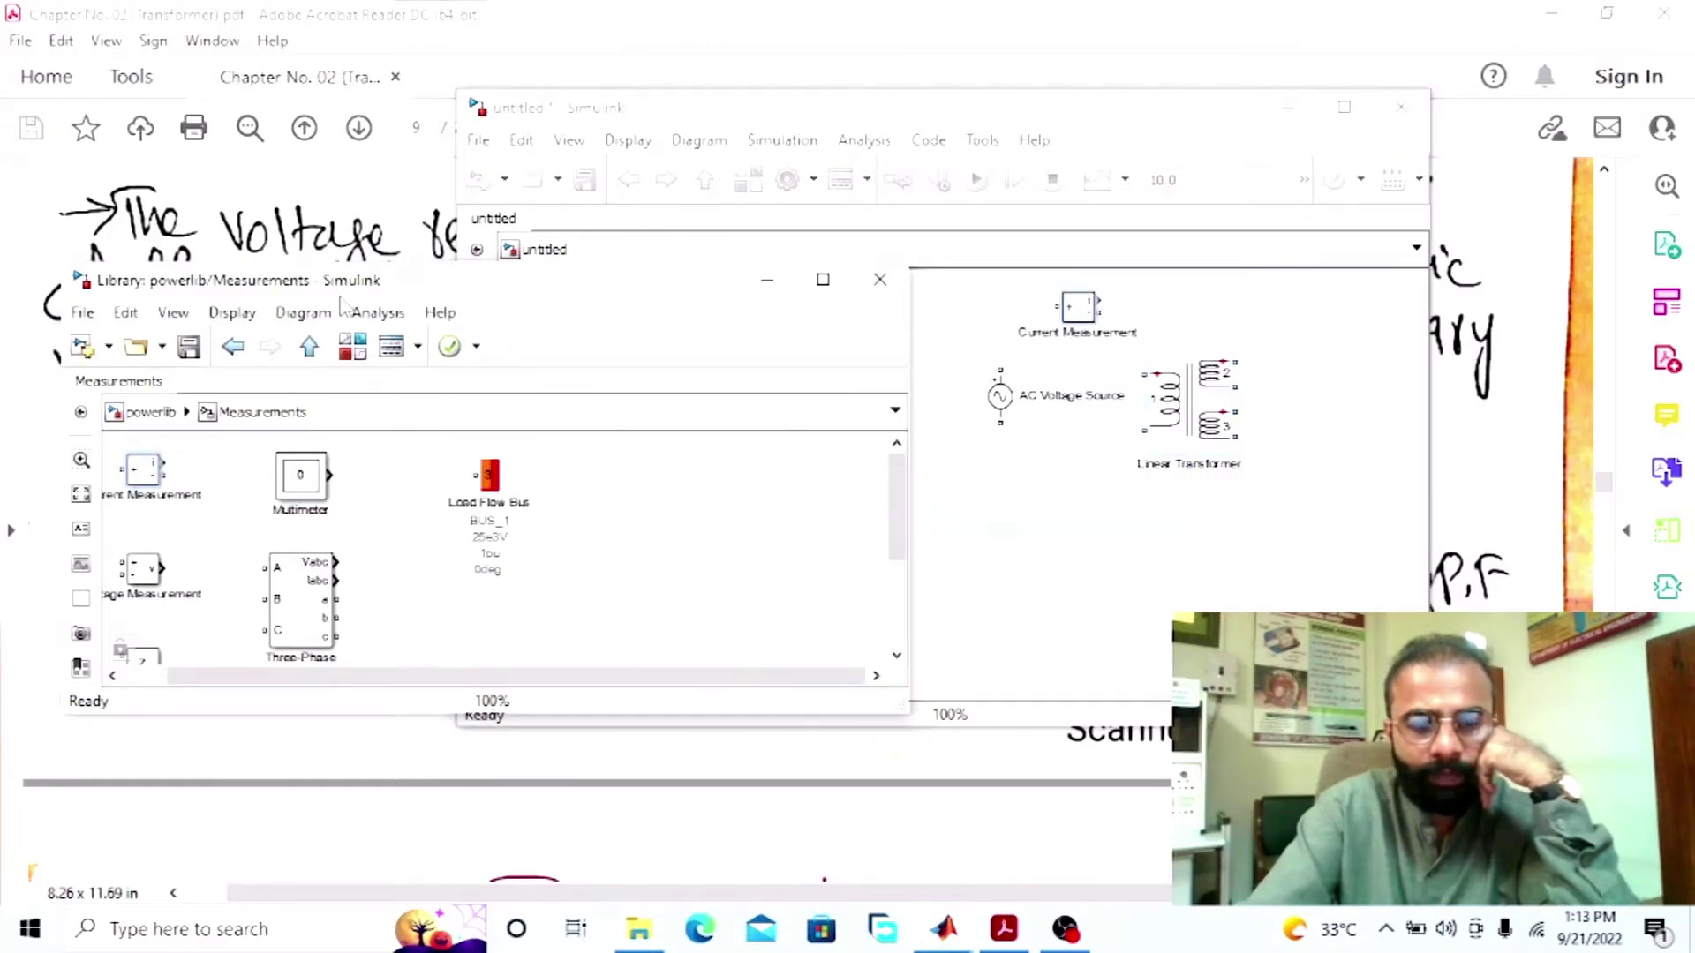
pyautogui.moveTo(132, 593); pyautogui.dragTo(1086, 552)
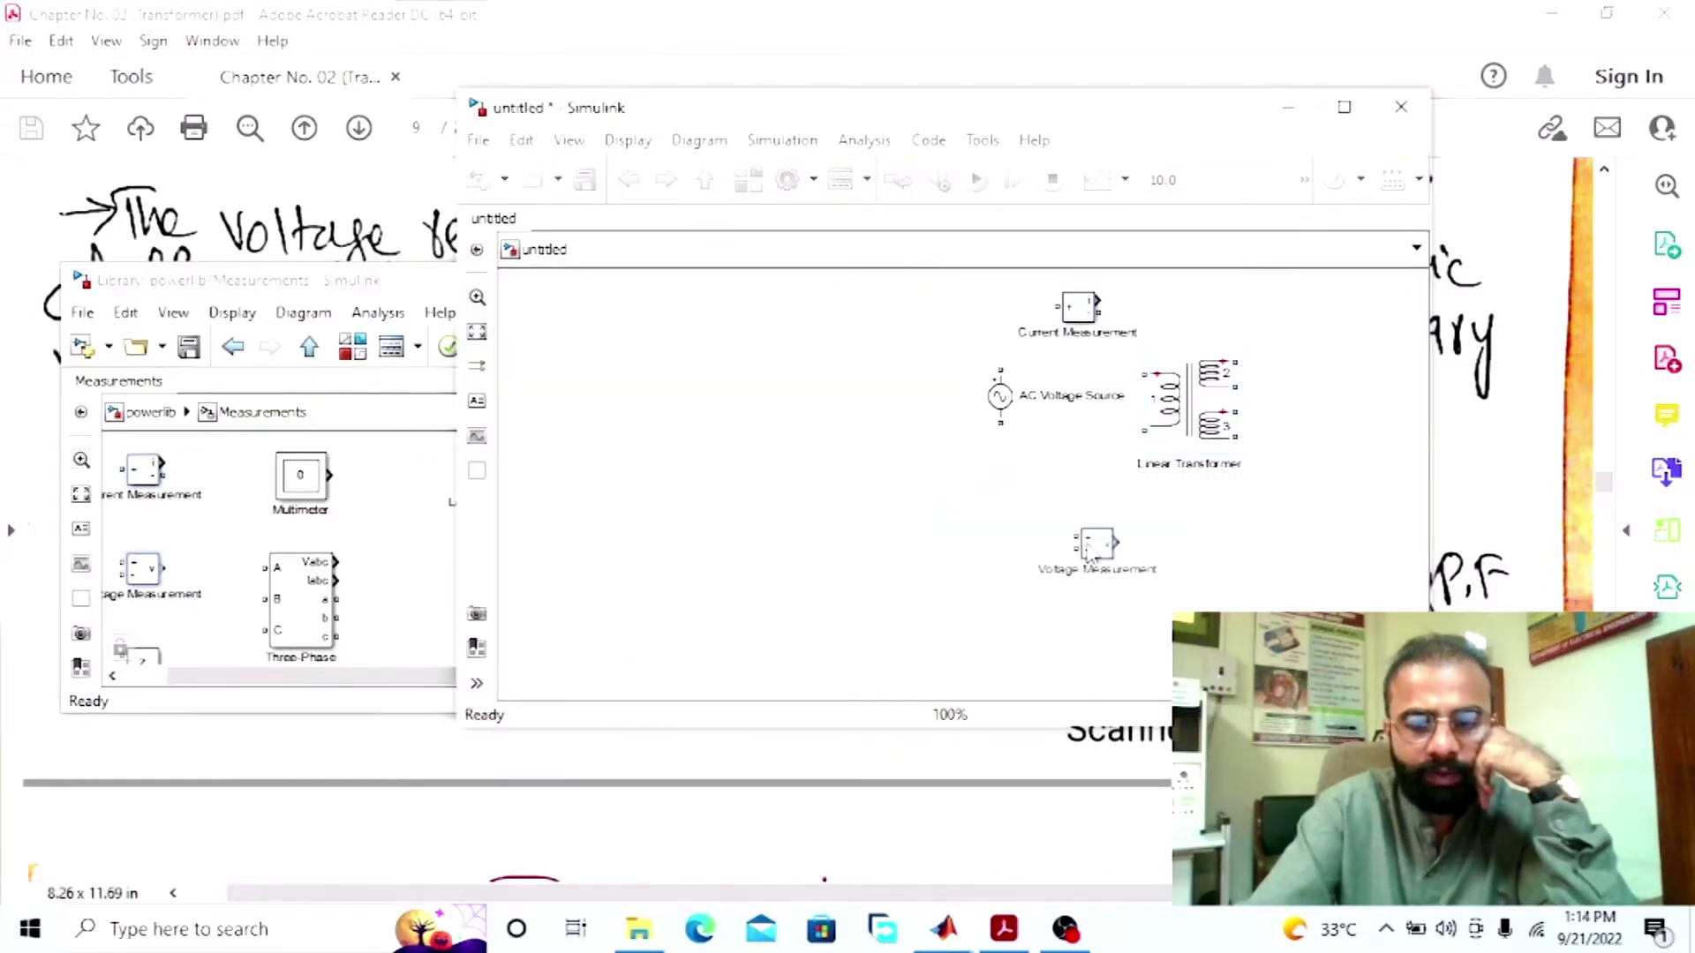
# Step: Add a Ground block from Elements below the AC source
pyautogui.click(424, 289)
pyautogui.click(317, 350)
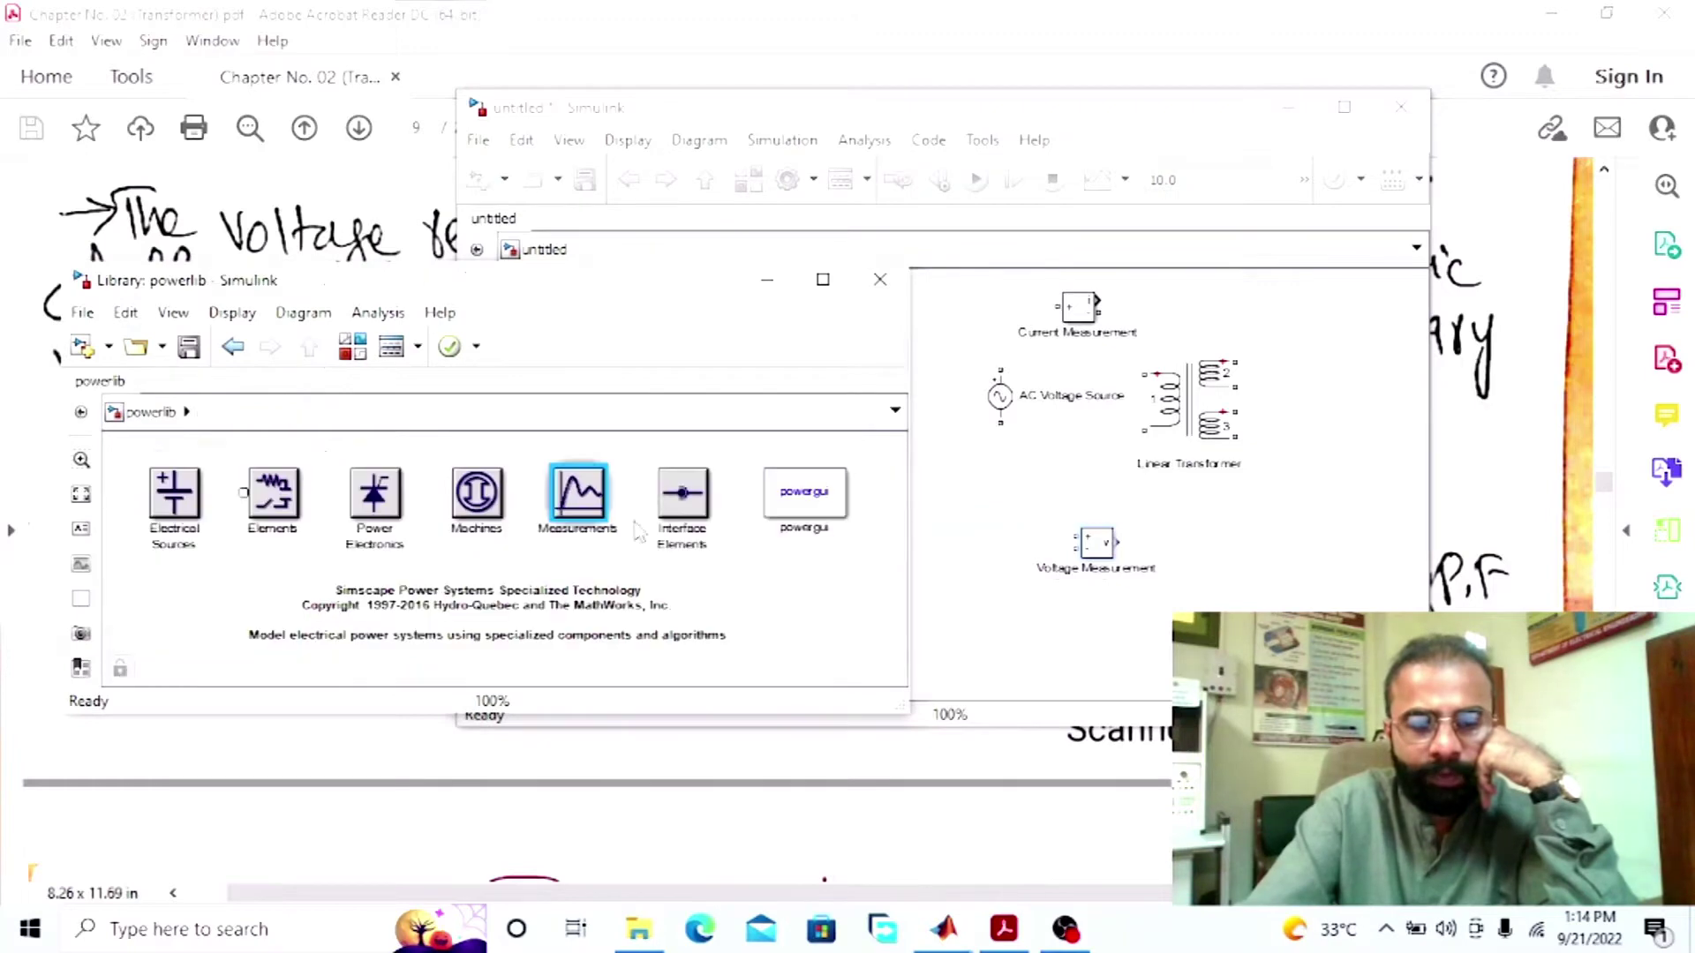
pyautogui.doubleClick(273, 516)
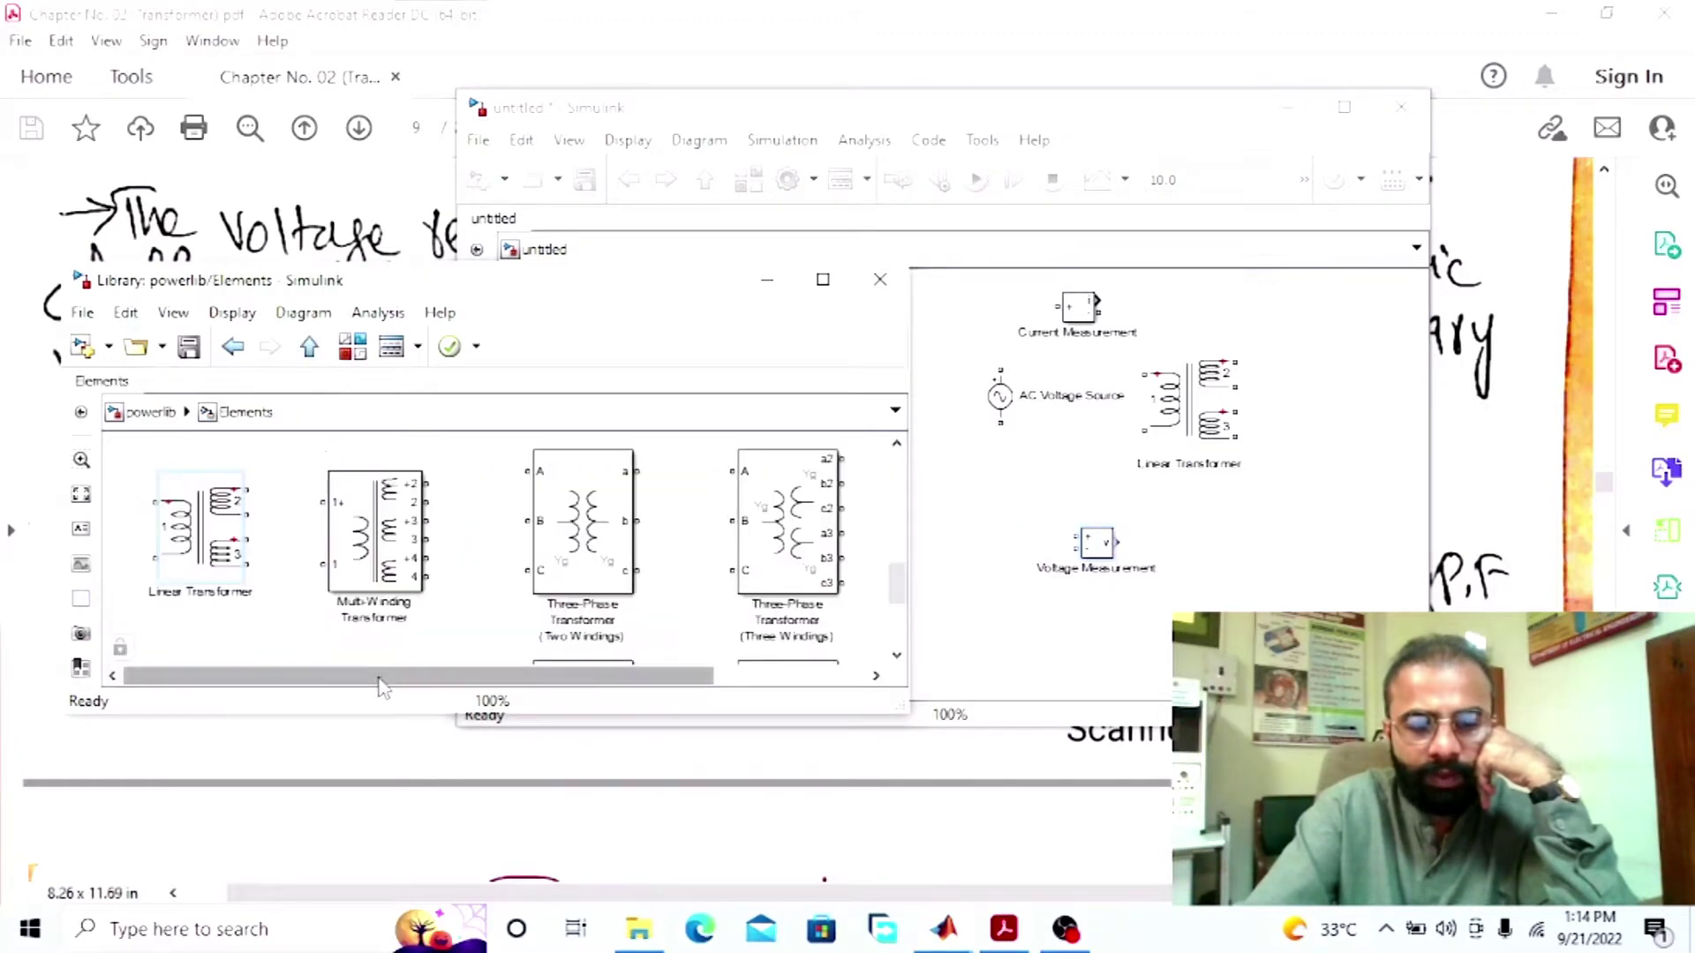
pyautogui.moveTo(626, 676); pyautogui.dragTo(777, 679)
pyautogui.moveTo(896, 583); pyautogui.dragTo(907, 442)
pyautogui.moveTo(779, 629); pyautogui.dragTo(989, 496)
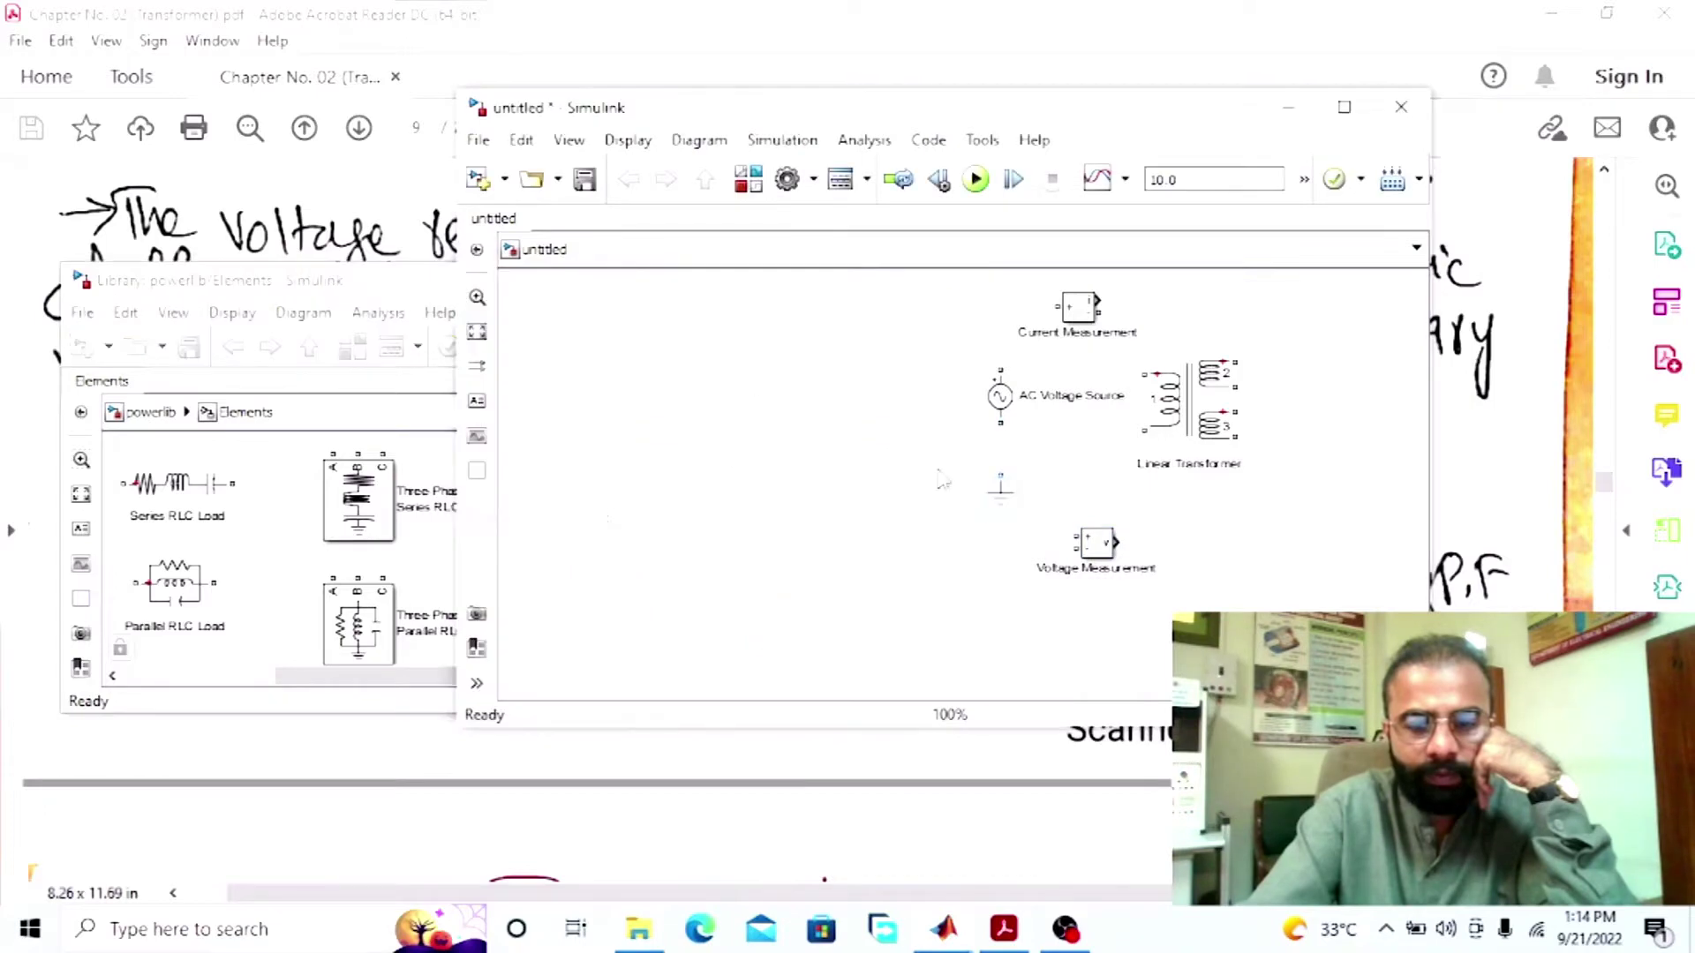
pyautogui.click(417, 301)
pyautogui.click(358, 353)
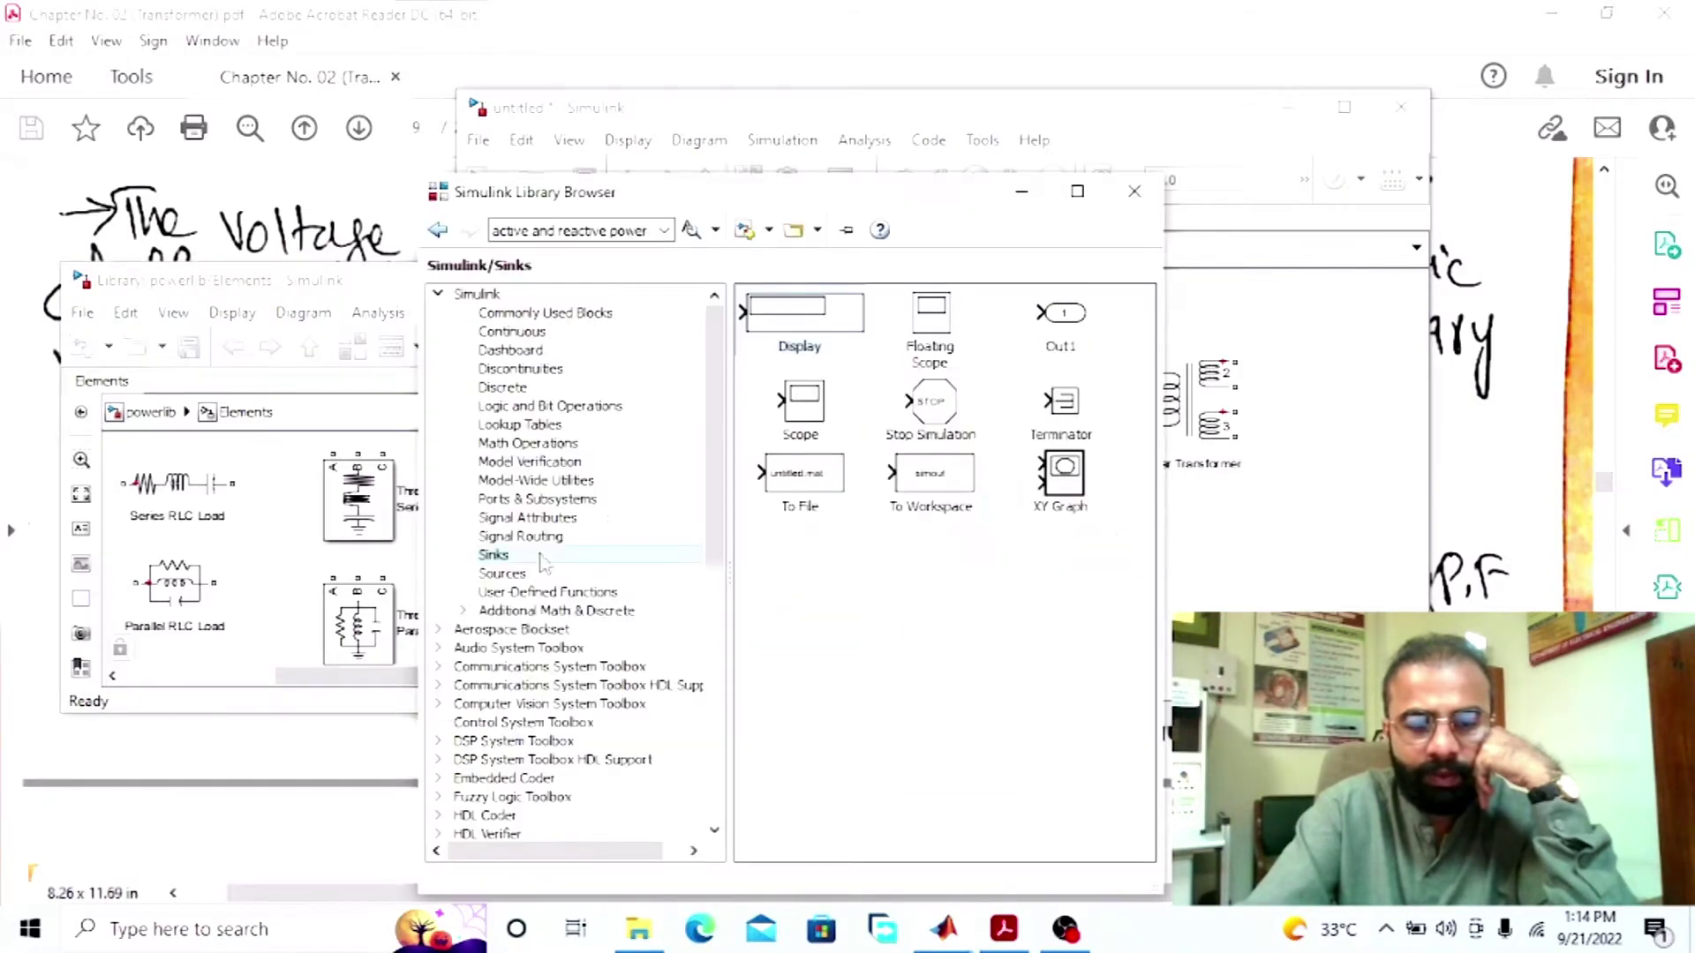
# Step: Place a Display block and a 'root mean square' RMS block into the model
pyautogui.moveTo(1042, 371); pyautogui.dragTo(1315, 513)
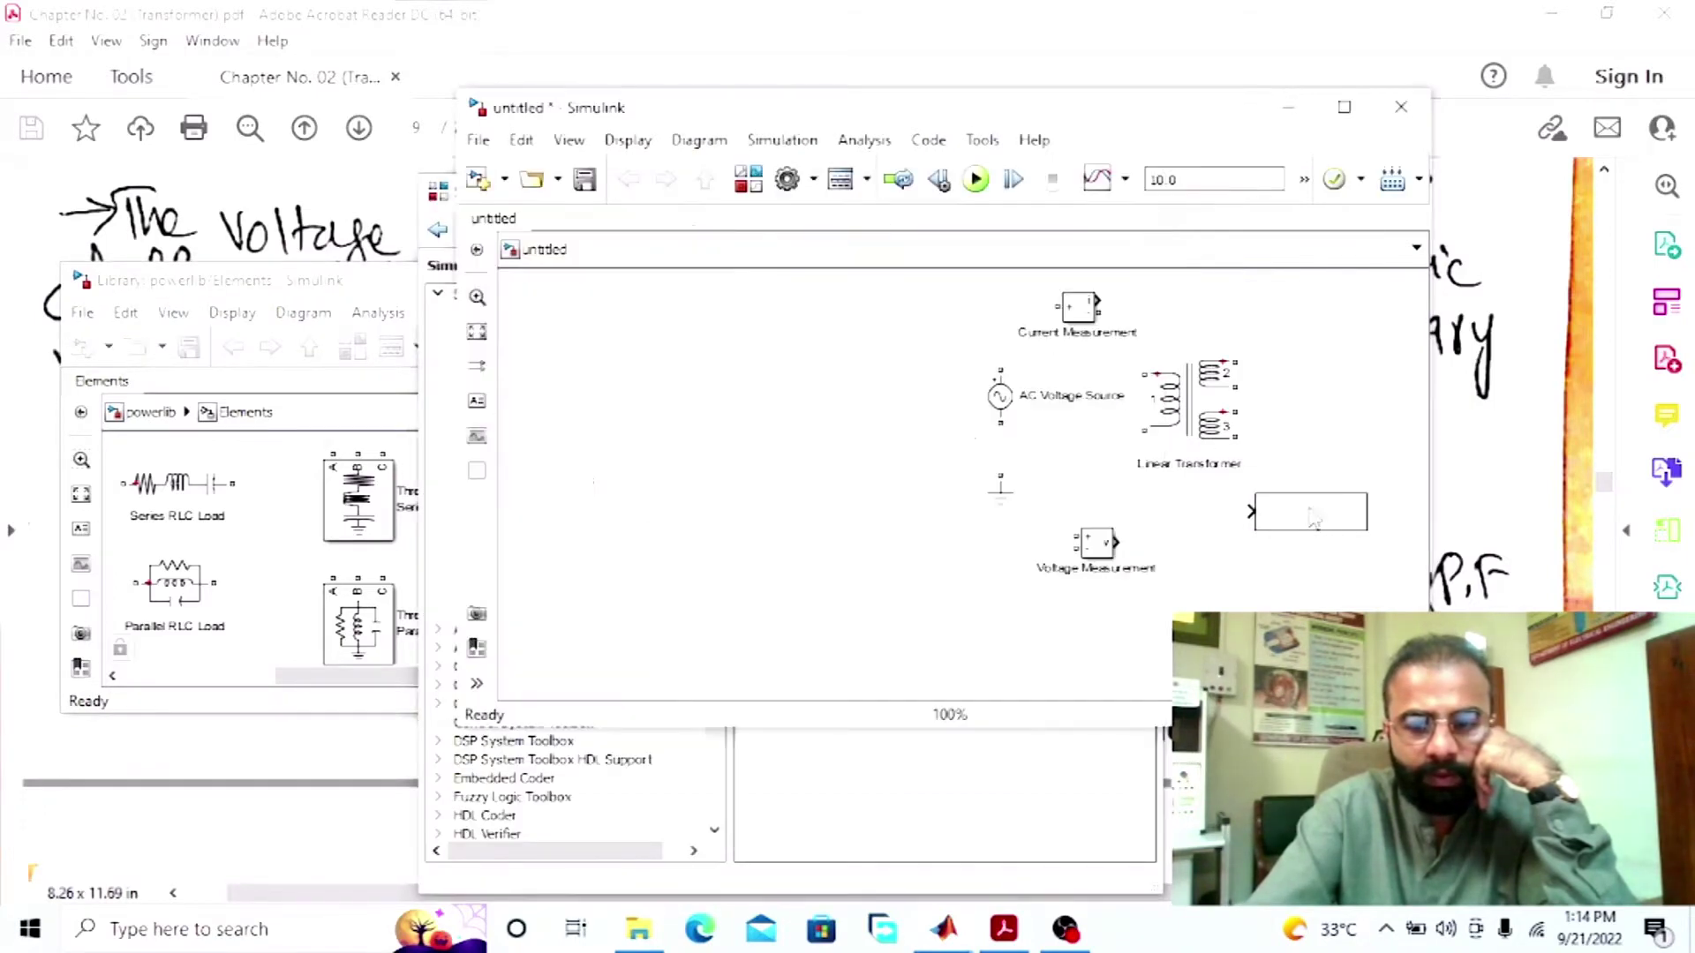
pyautogui.click(747, 183)
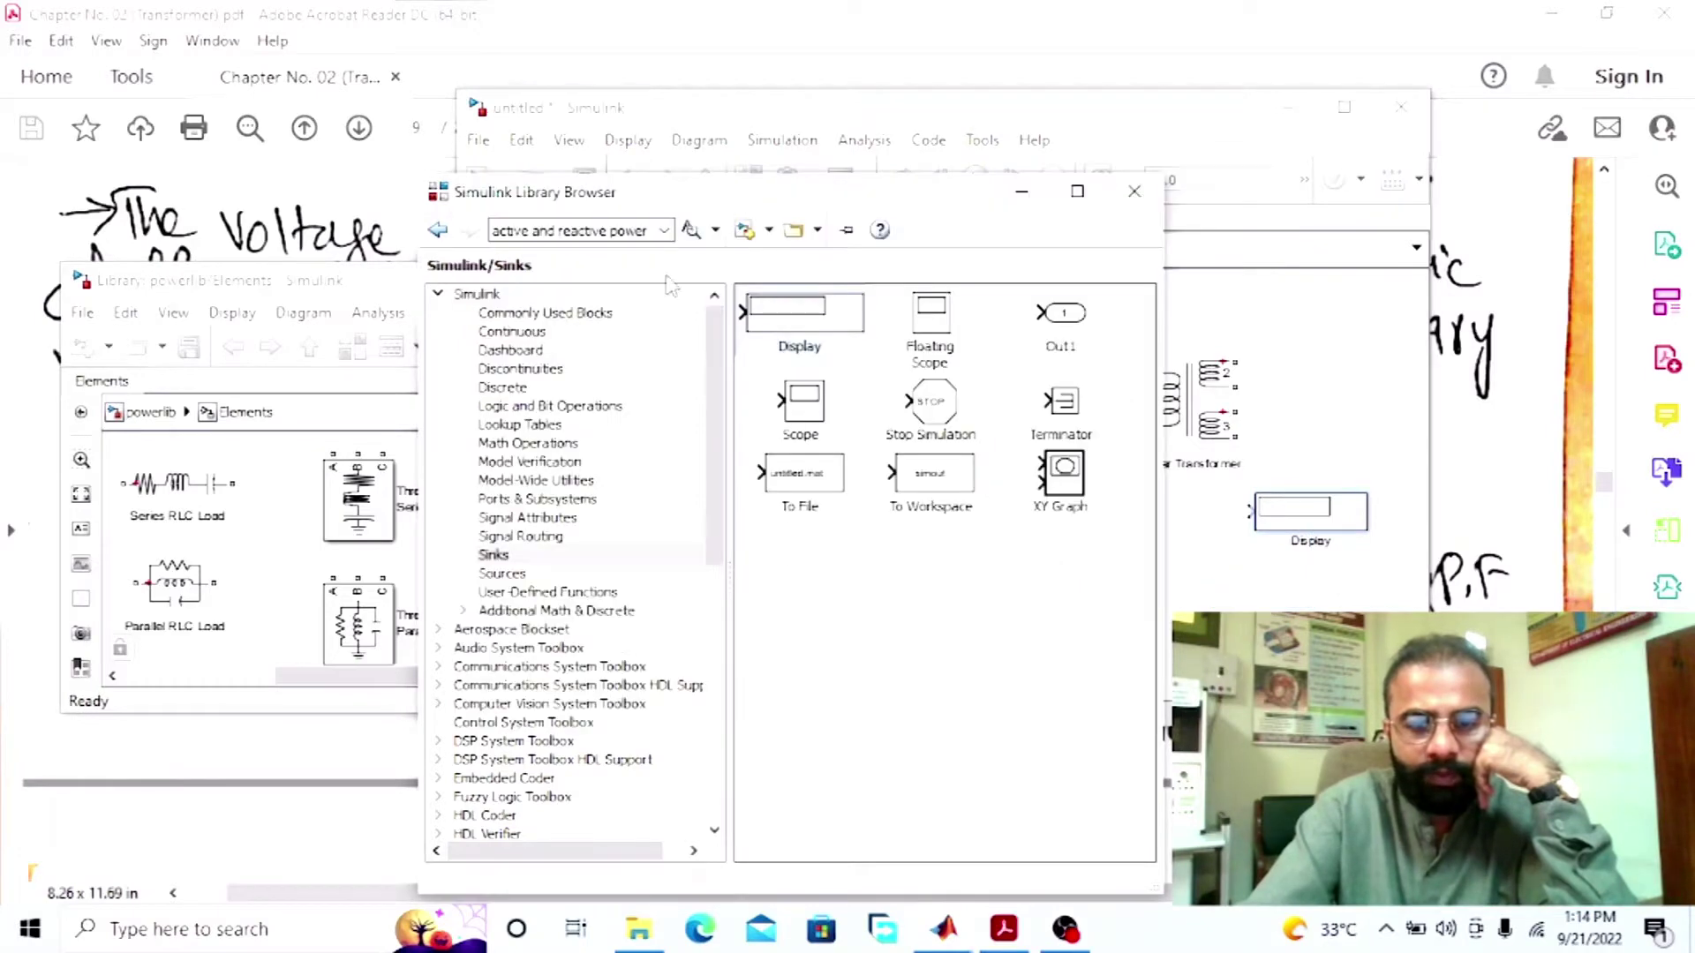
pyautogui.click(663, 231)
pyautogui.click(630, 305)
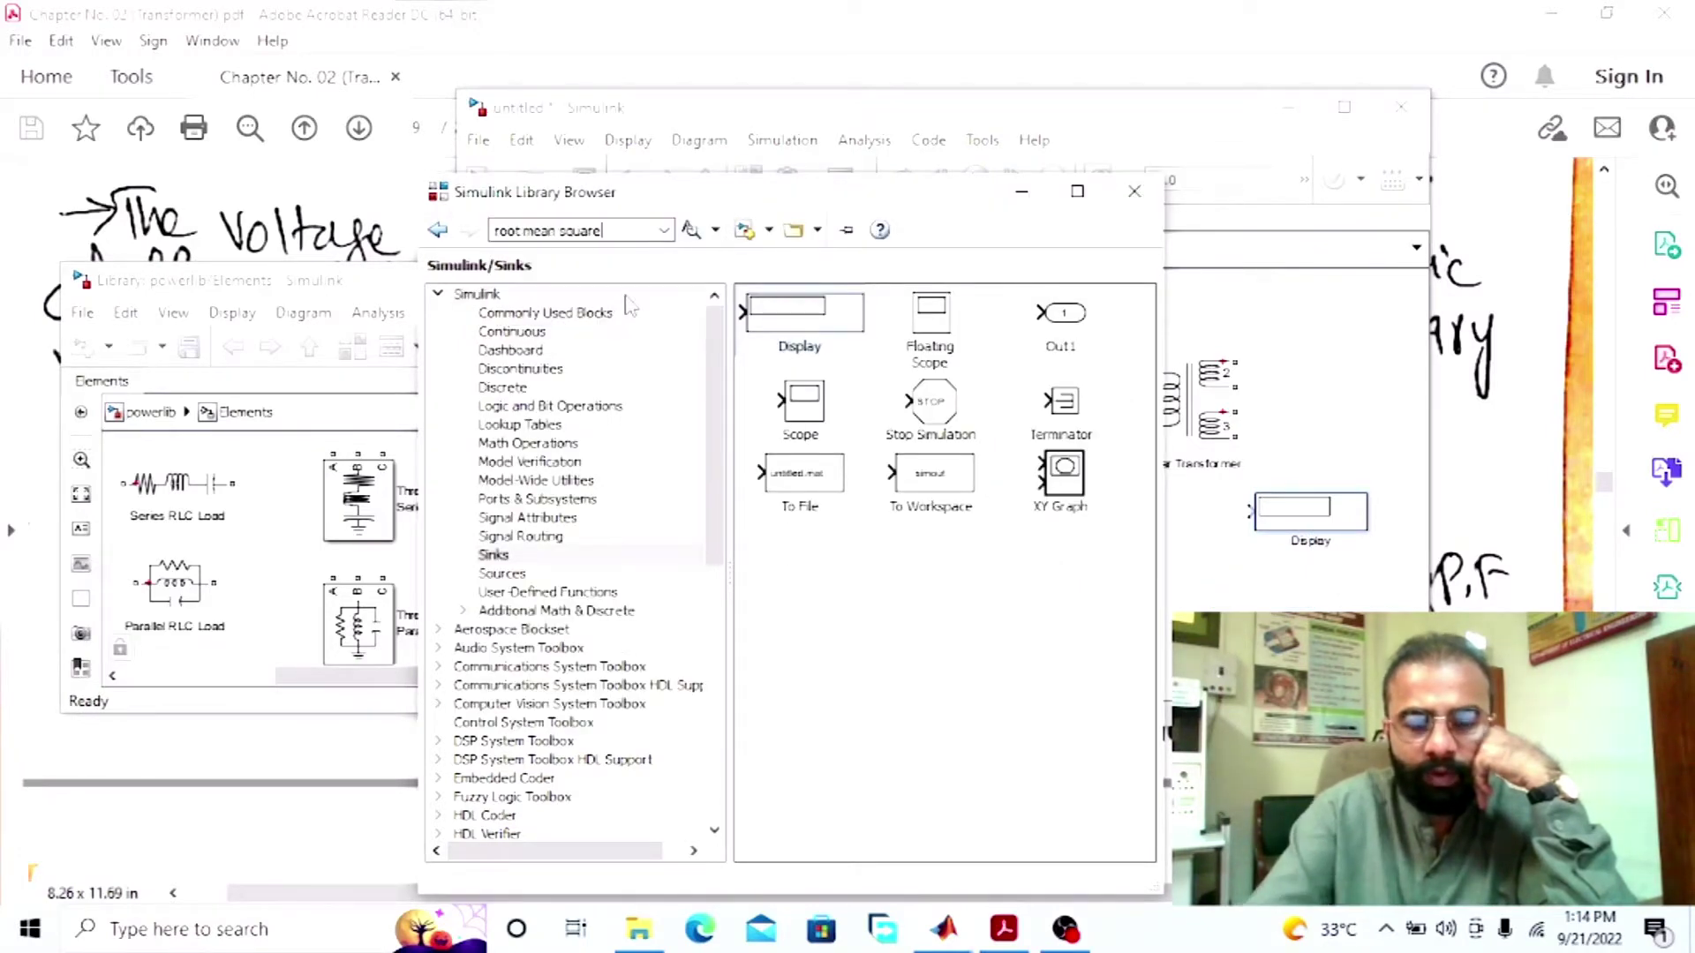
pyautogui.press('Return')
pyautogui.moveTo(922, 371); pyautogui.dragTo(1319, 317)
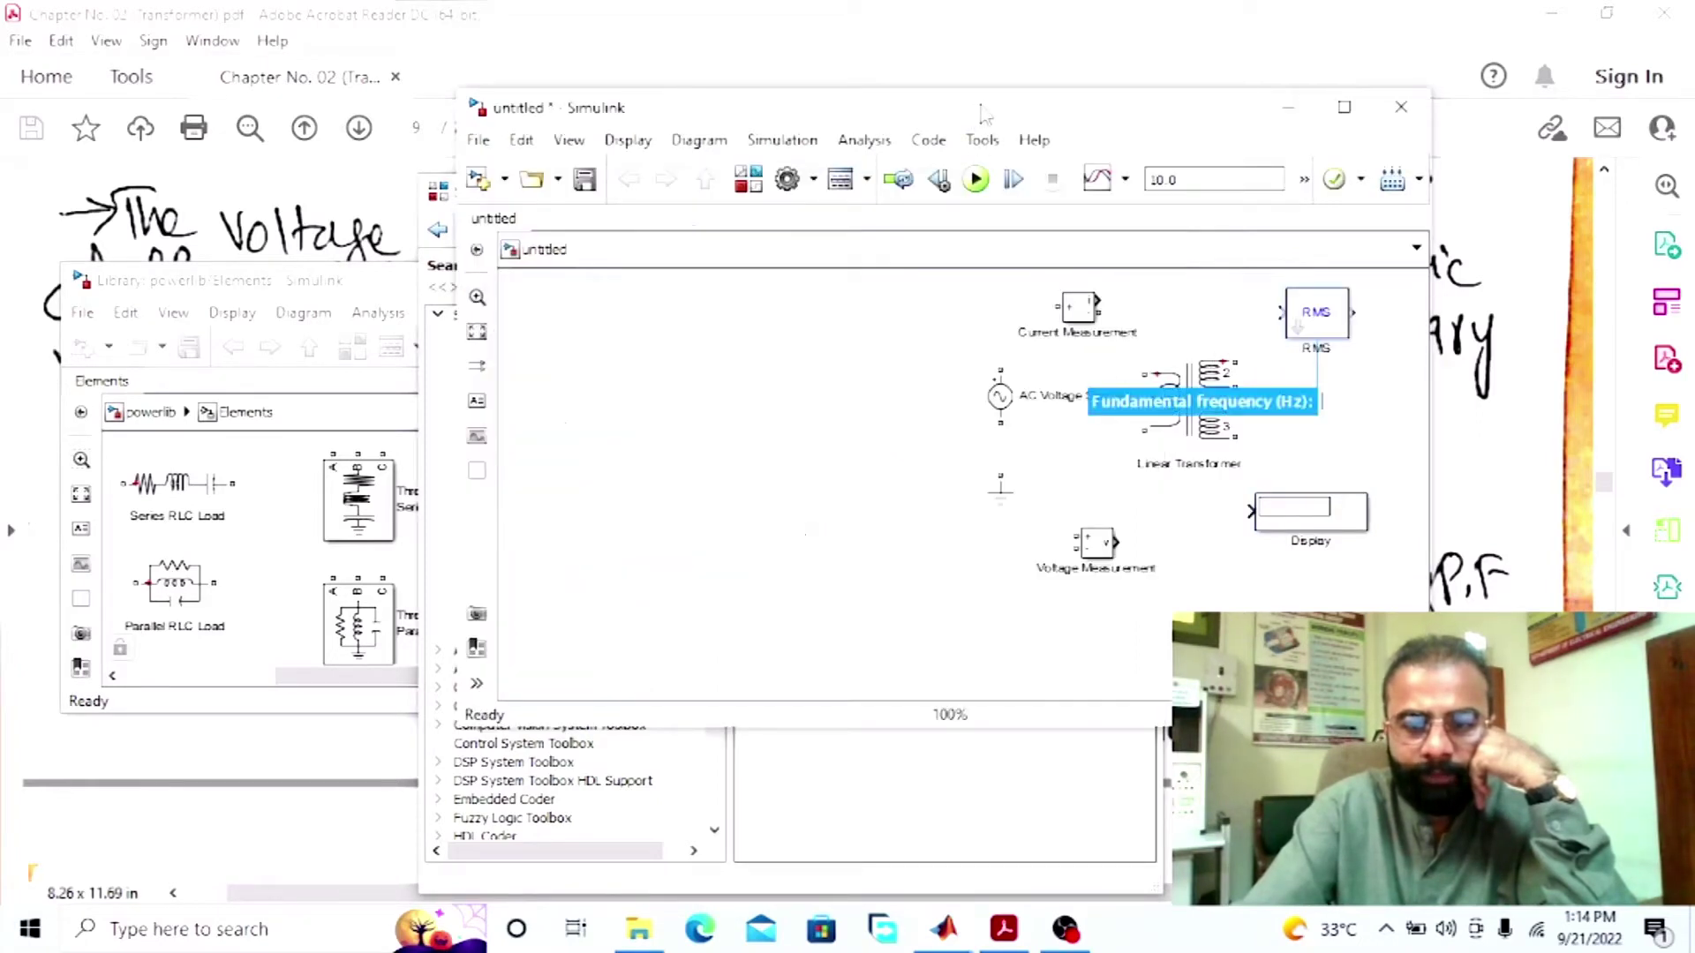
# Step: Maximize the model and move the AC source and Ground to the lower left
pyautogui.doubleClick(985, 115)
pyautogui.moveTo(540, 316); pyautogui.dragTo(162, 521)
pyautogui.moveTo(544, 393); pyautogui.dragTo(196, 629)
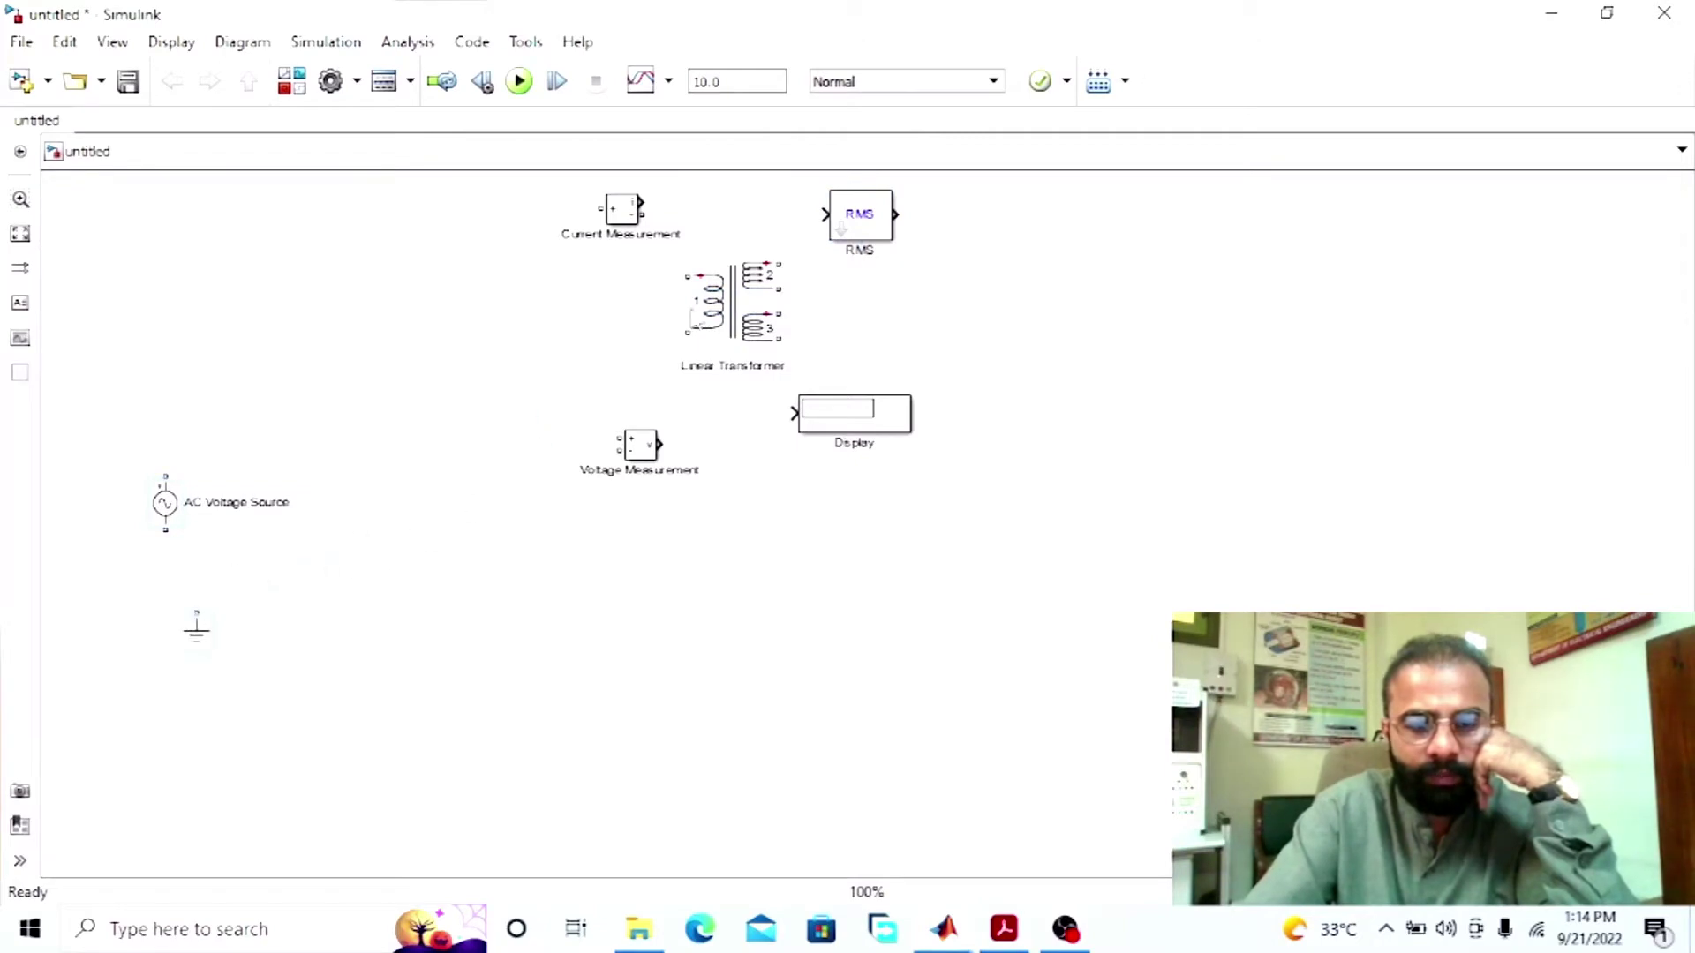
# Step: Move the transformer and Current Measurement left, and turn off the transformer's third winding
pyautogui.moveTo(668, 336); pyautogui.dragTo(432, 397)
pyautogui.moveTo(624, 221); pyautogui.dragTo(276, 358)
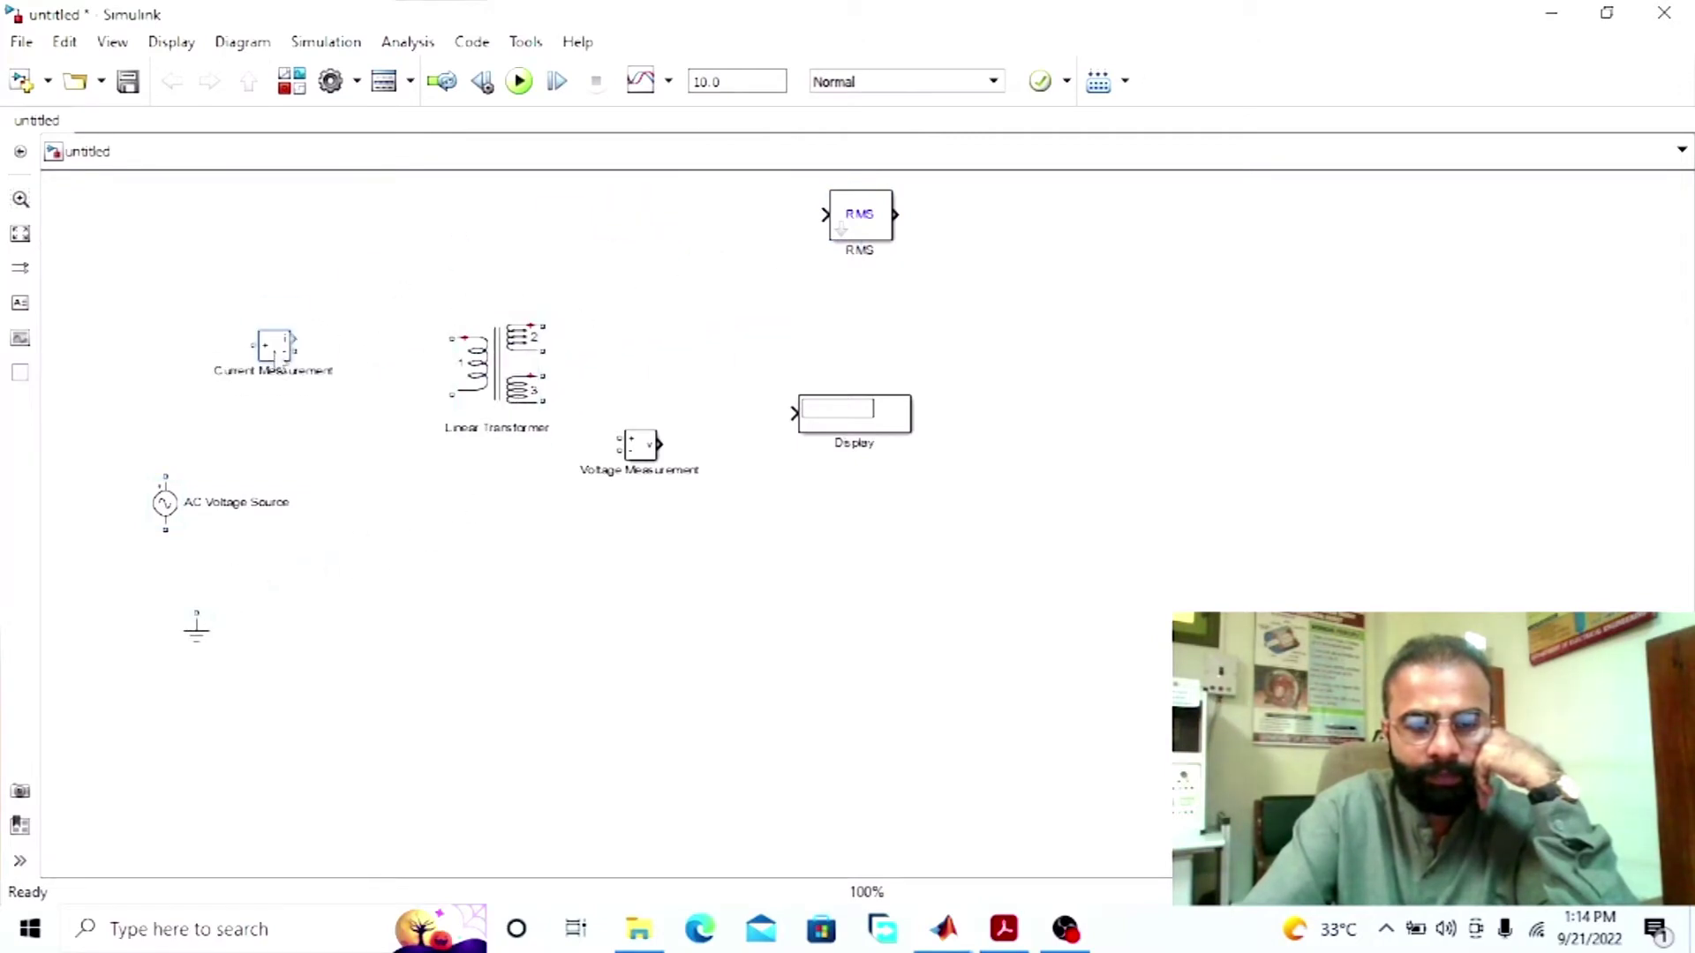
pyautogui.doubleClick(474, 372)
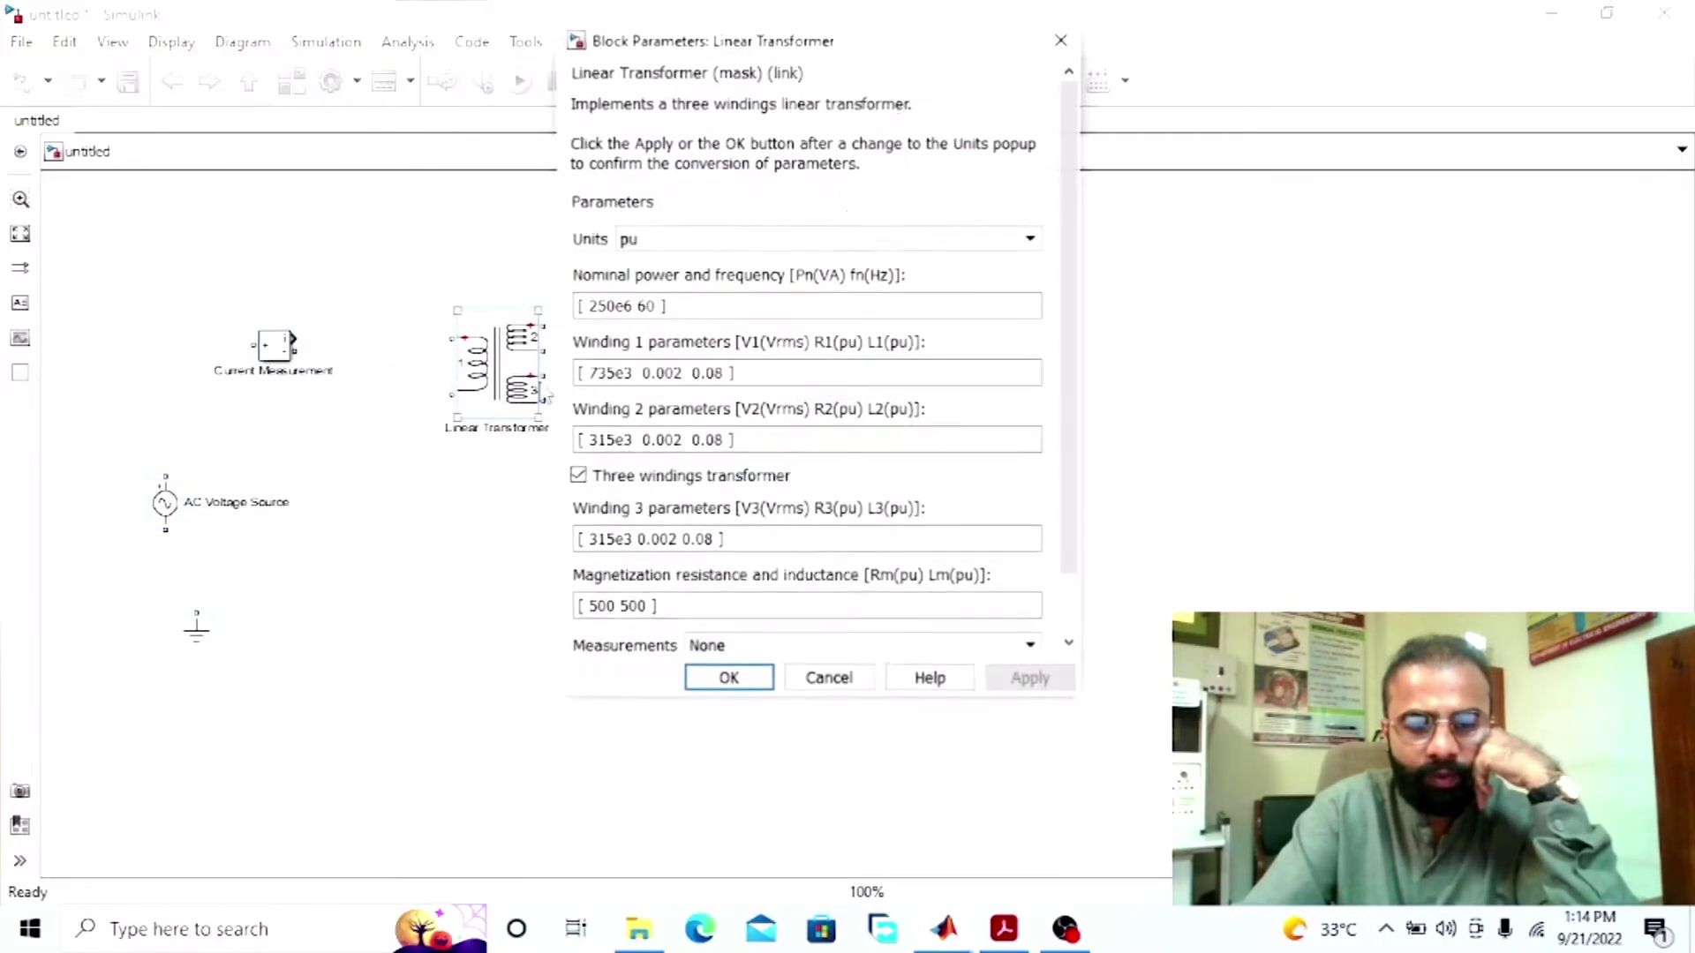
pyautogui.click(578, 475)
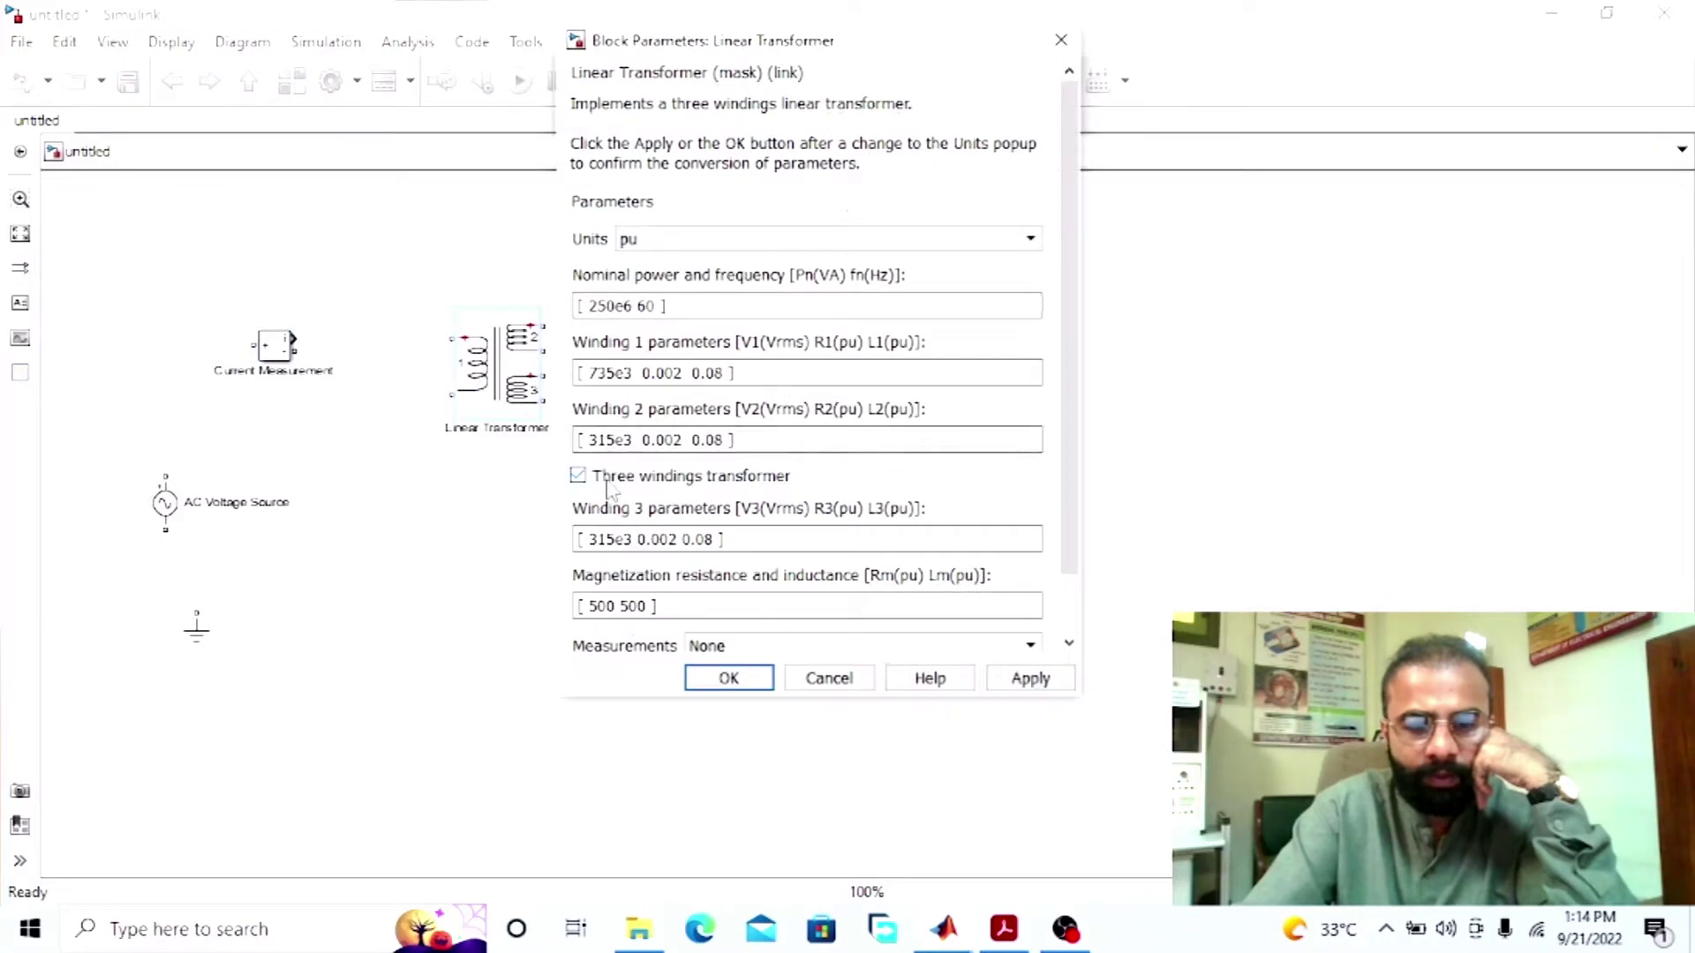
pyautogui.click(1030, 680)
pyautogui.click(724, 679)
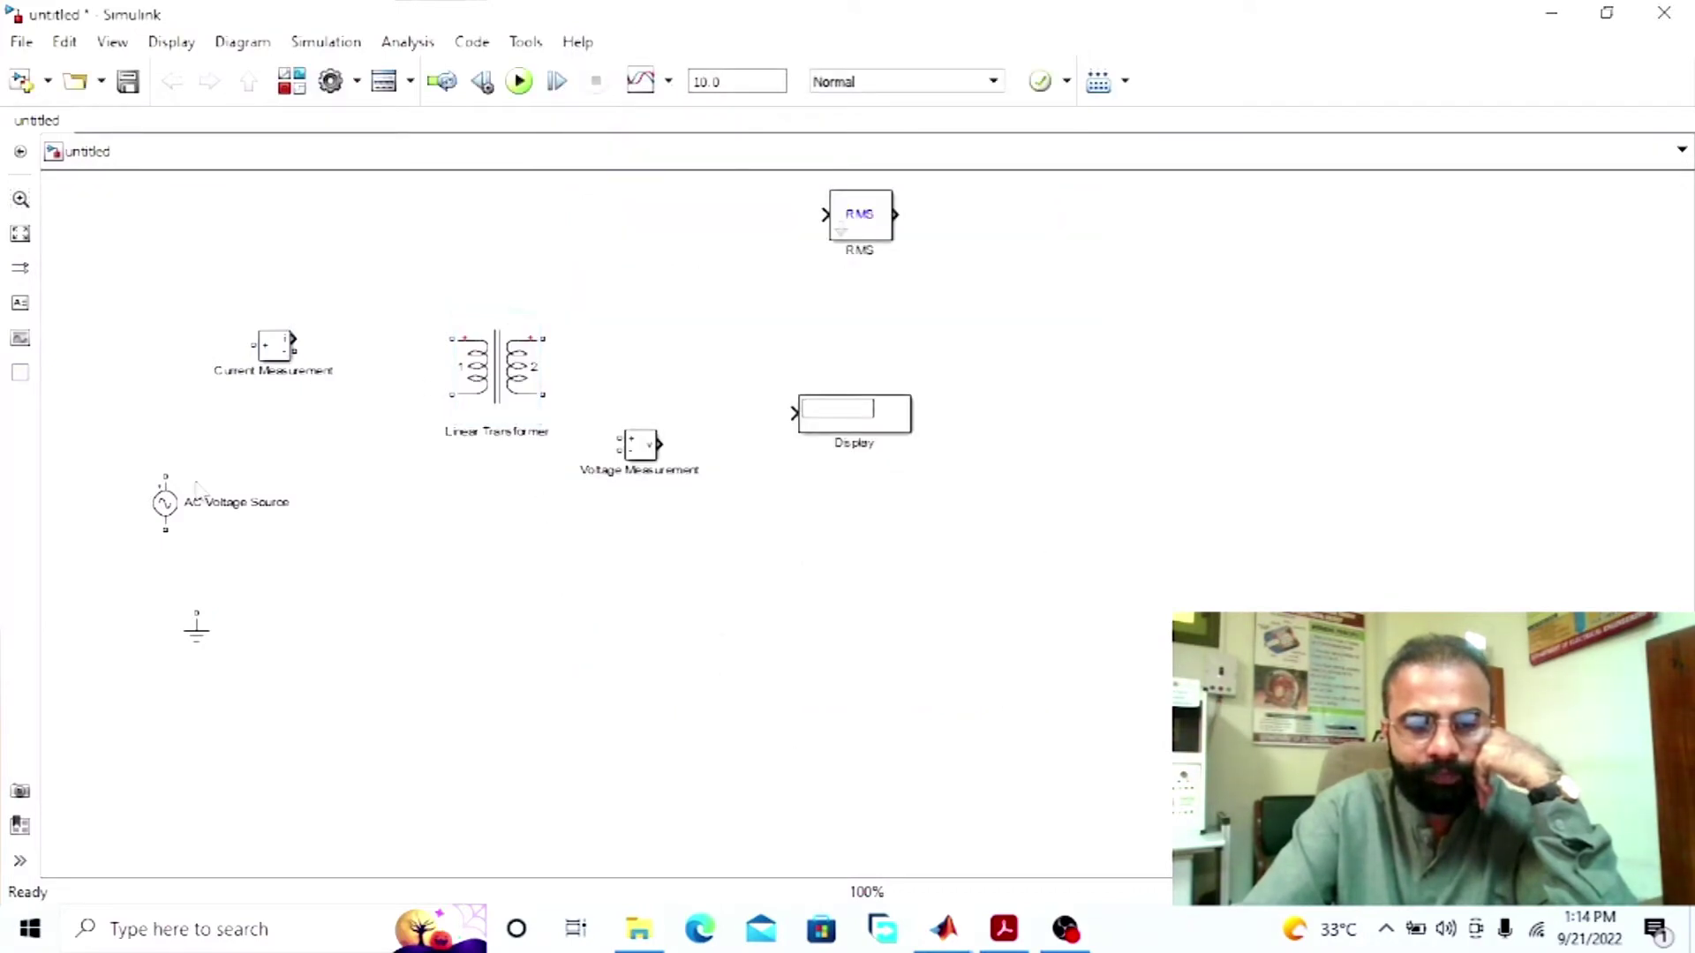
# Step: Wire the AC source through Current Measurement to the transformer primary and ground the return loop
pyautogui.moveTo(166, 472)
pyautogui.mouseDown()
pyautogui.moveTo(249, 332)
pyautogui.moveTo(452, 339)
pyautogui.mouseUp()
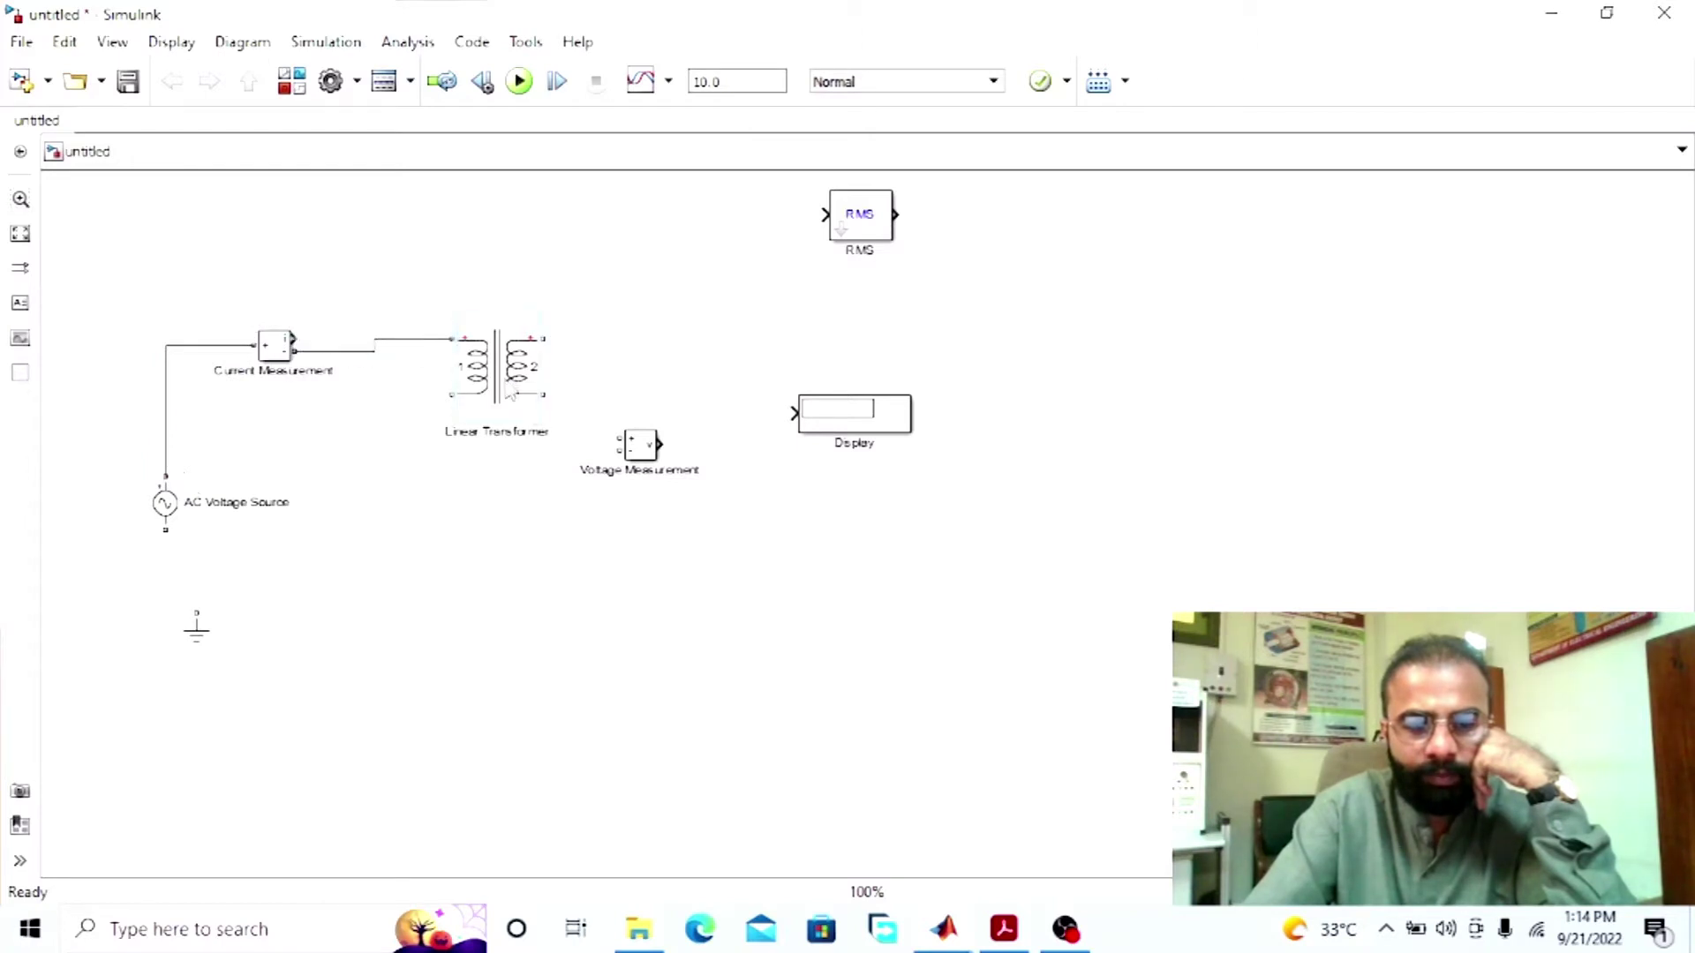
pyautogui.moveTo(510, 393); pyautogui.dragTo(510, 405)
pyautogui.moveTo(206, 644); pyautogui.dragTo(175, 751)
pyautogui.moveTo(455, 407); pyautogui.dragTo(165, 494)
pyautogui.click(238, 544)
pyautogui.moveTo(173, 755); pyautogui.dragTo(174, 539)
# Step: Place Voltage Measurement and Display side by side below the transformer
pyautogui.click(267, 567)
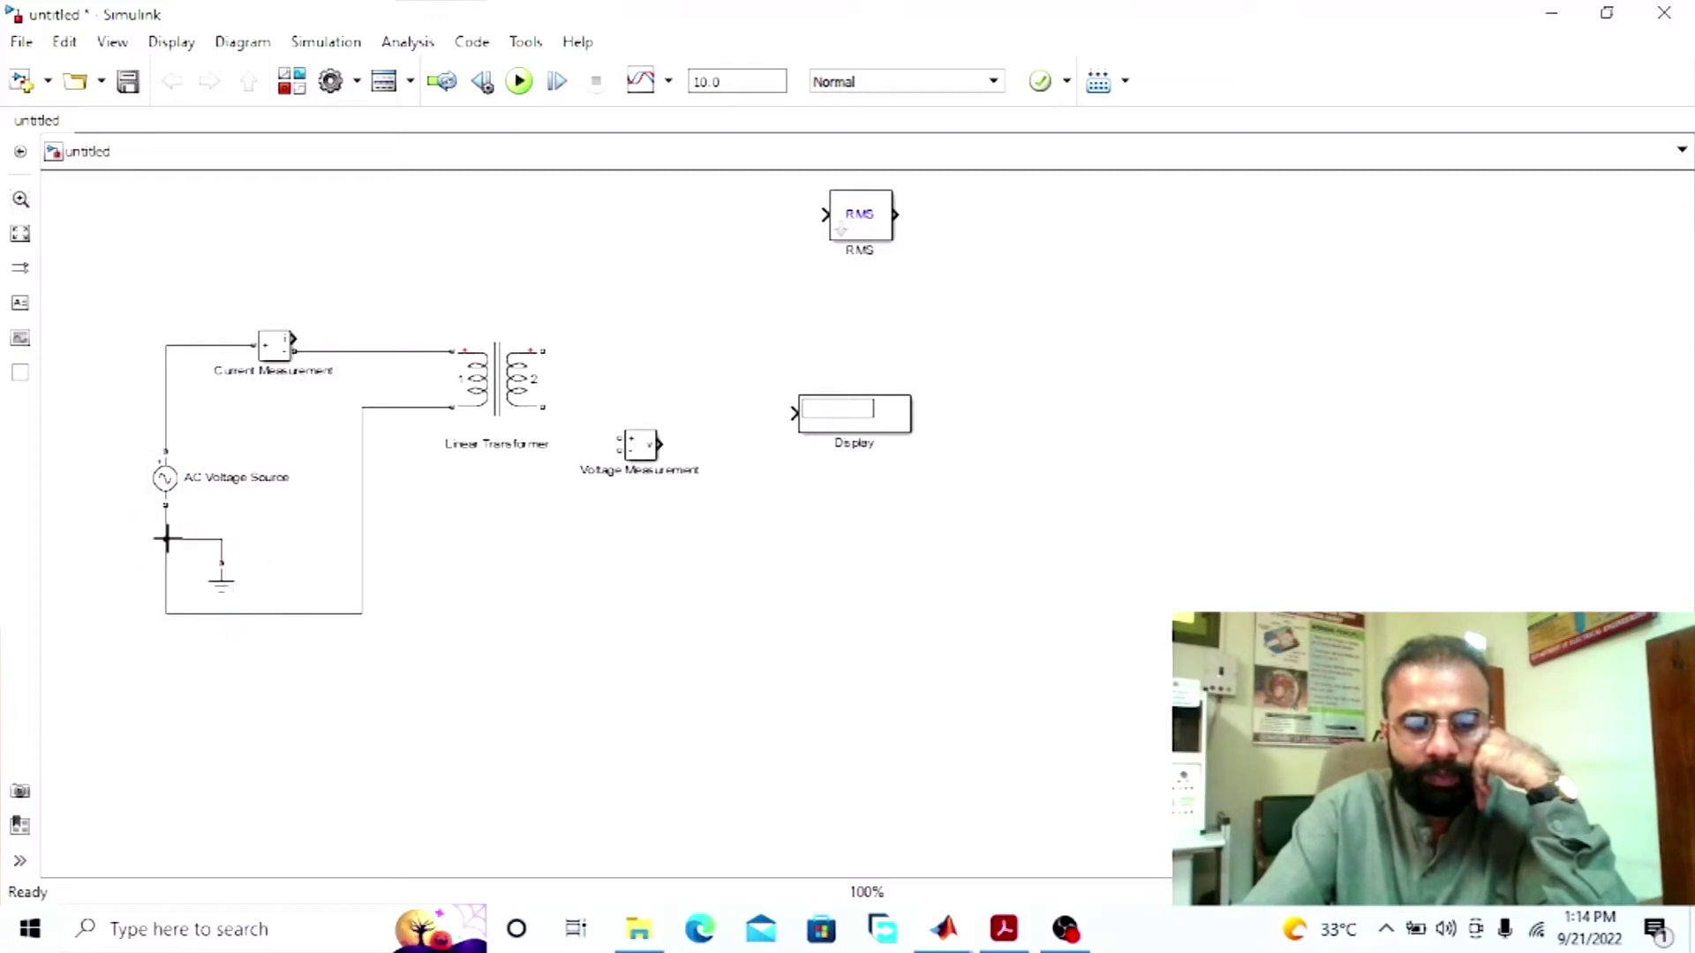
pyautogui.moveTo(640, 447); pyautogui.dragTo(453, 544)
pyautogui.moveTo(863, 422); pyautogui.dragTo(637, 551)
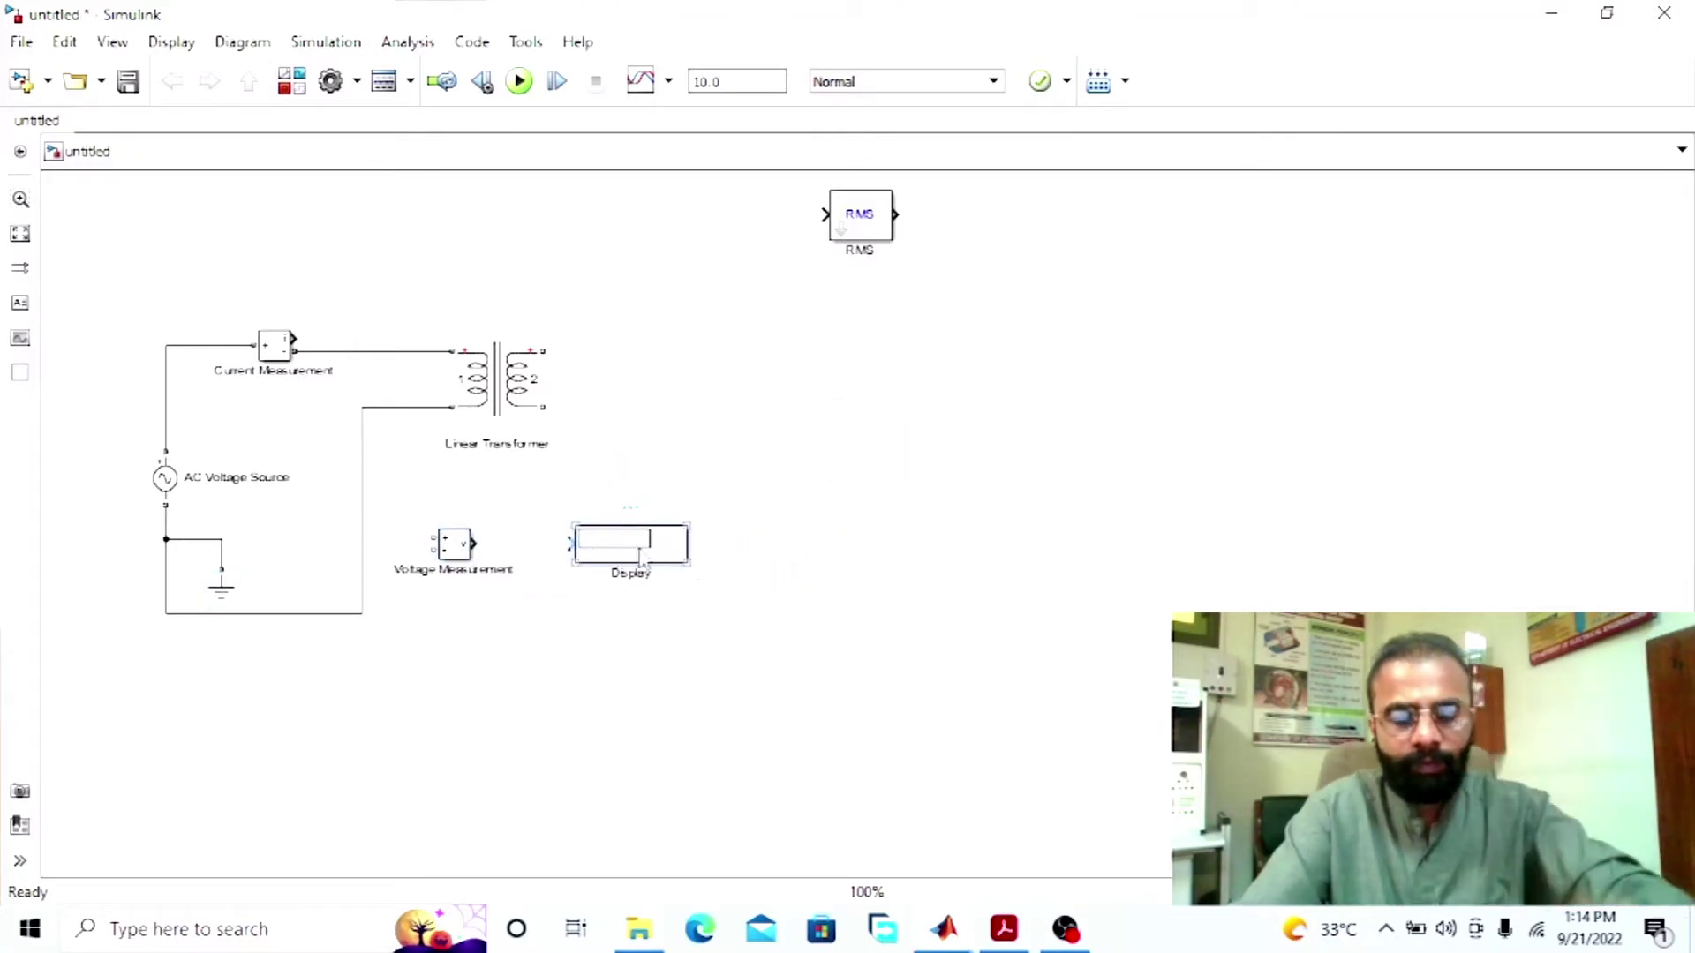
# Step: Copy the Display and RMS blocks and wire Current Measurement through RMS into Display1
pyautogui.moveTo(622, 549); pyautogui.dragTo(523, 258)
pyautogui.moveTo(883, 223); pyautogui.dragTo(386, 254)
pyautogui.moveTo(547, 260); pyautogui.dragTo(609, 258)
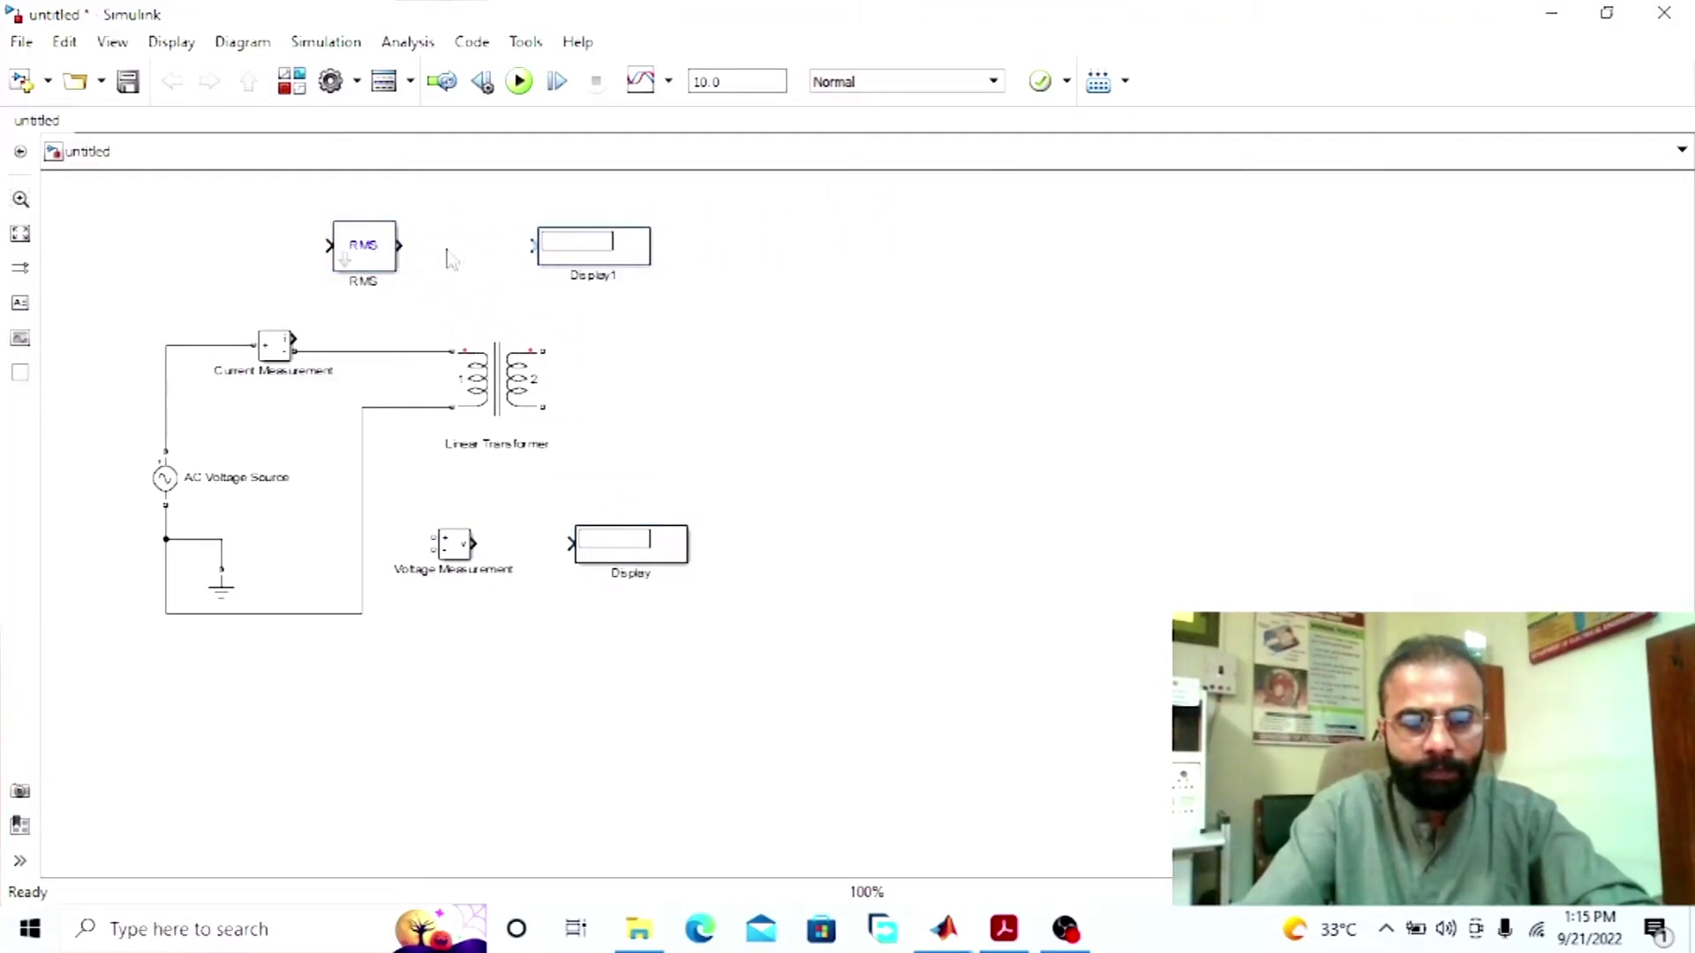
pyautogui.moveTo(363, 252); pyautogui.dragTo(520, 507)
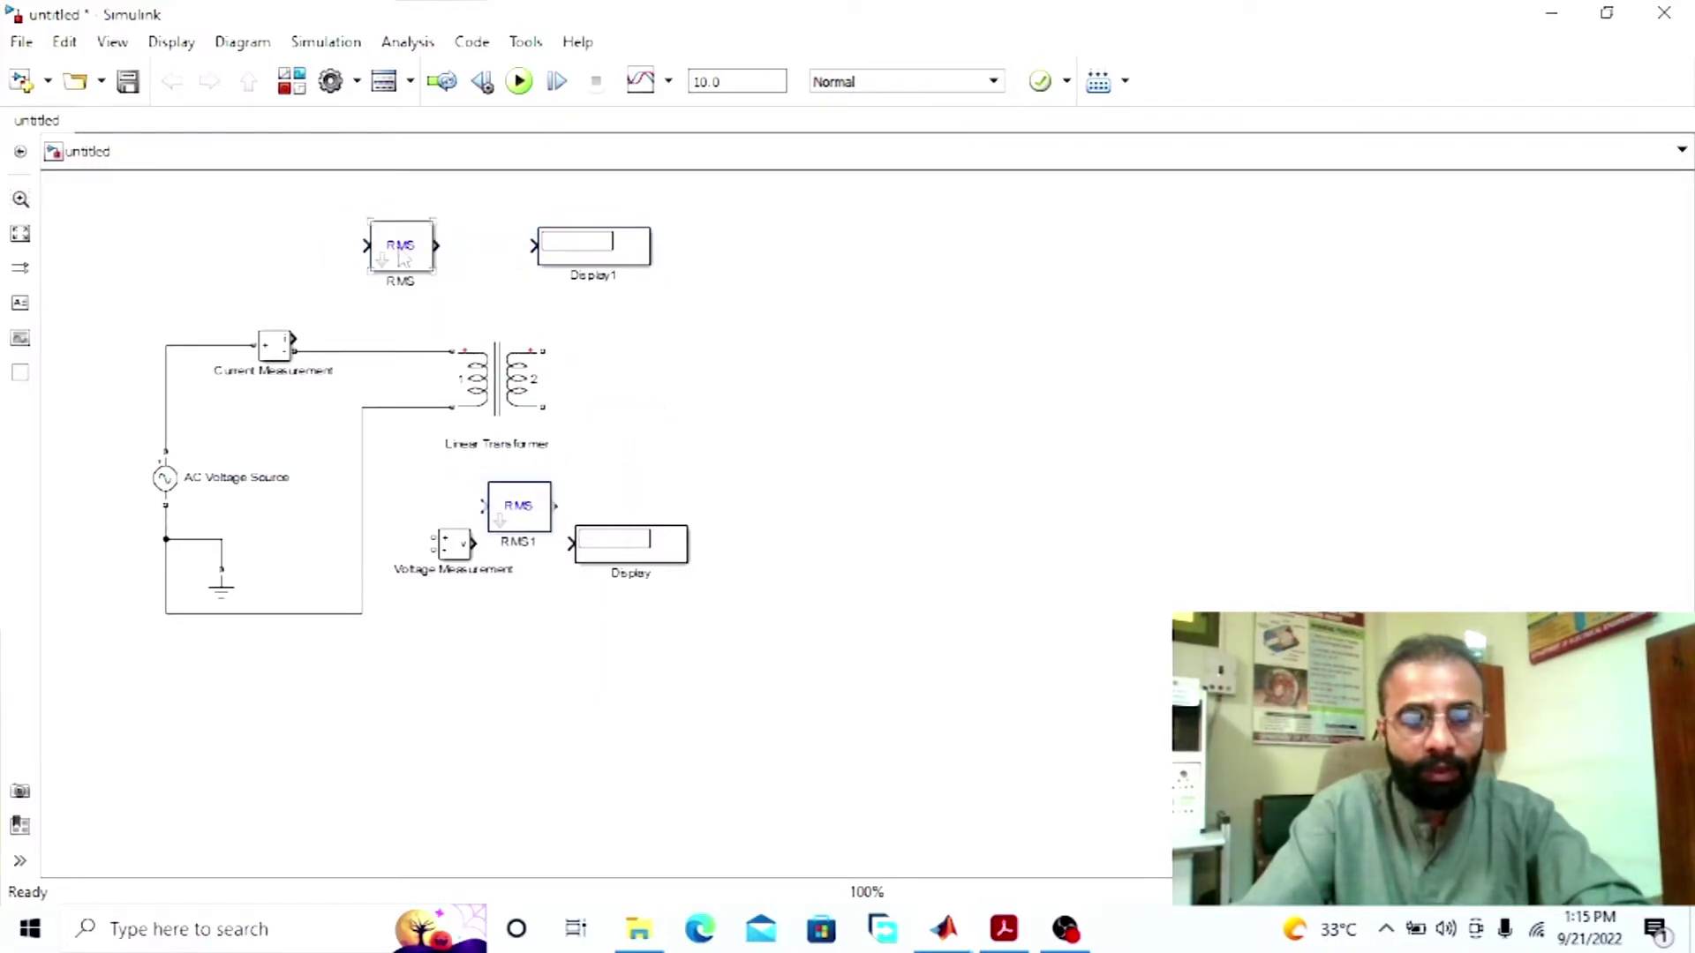
pyautogui.moveTo(401, 256); pyautogui.dragTo(420, 256)
pyautogui.click(316, 346)
pyautogui.moveTo(303, 340)
pyautogui.mouseDown()
pyautogui.moveTo(386, 251)
pyautogui.moveTo(558, 273)
pyautogui.mouseUp()
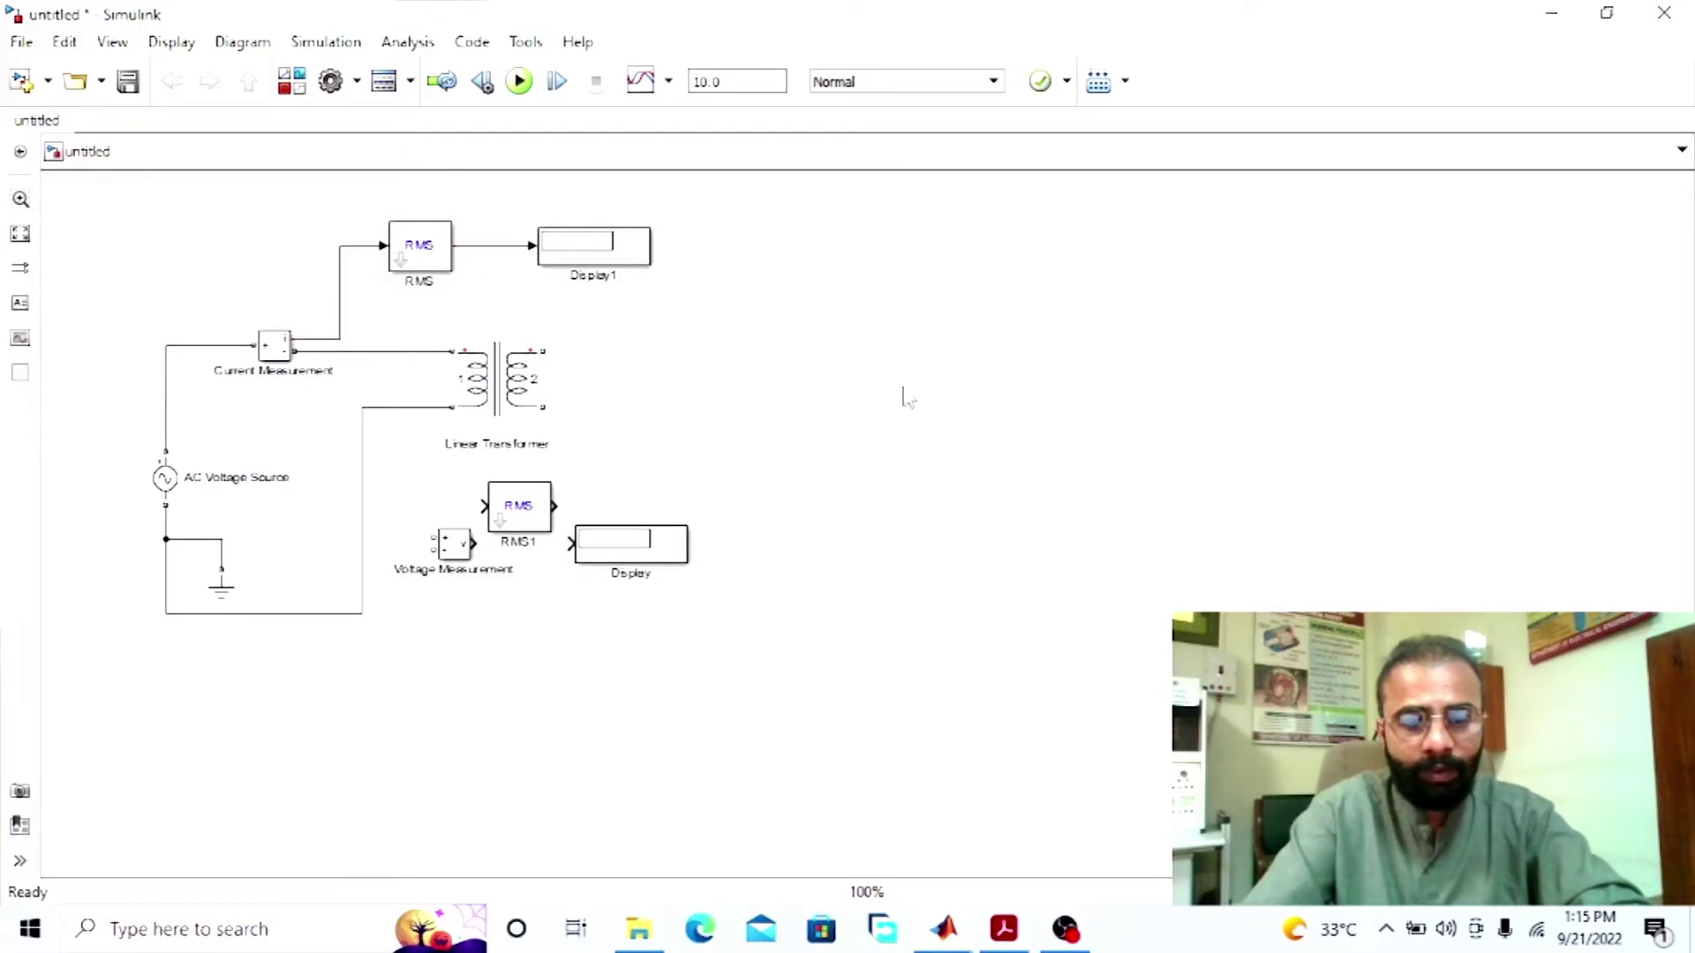
# Step: Rename the Display1 label to 'Primary Current'
pyautogui.click(618, 275)
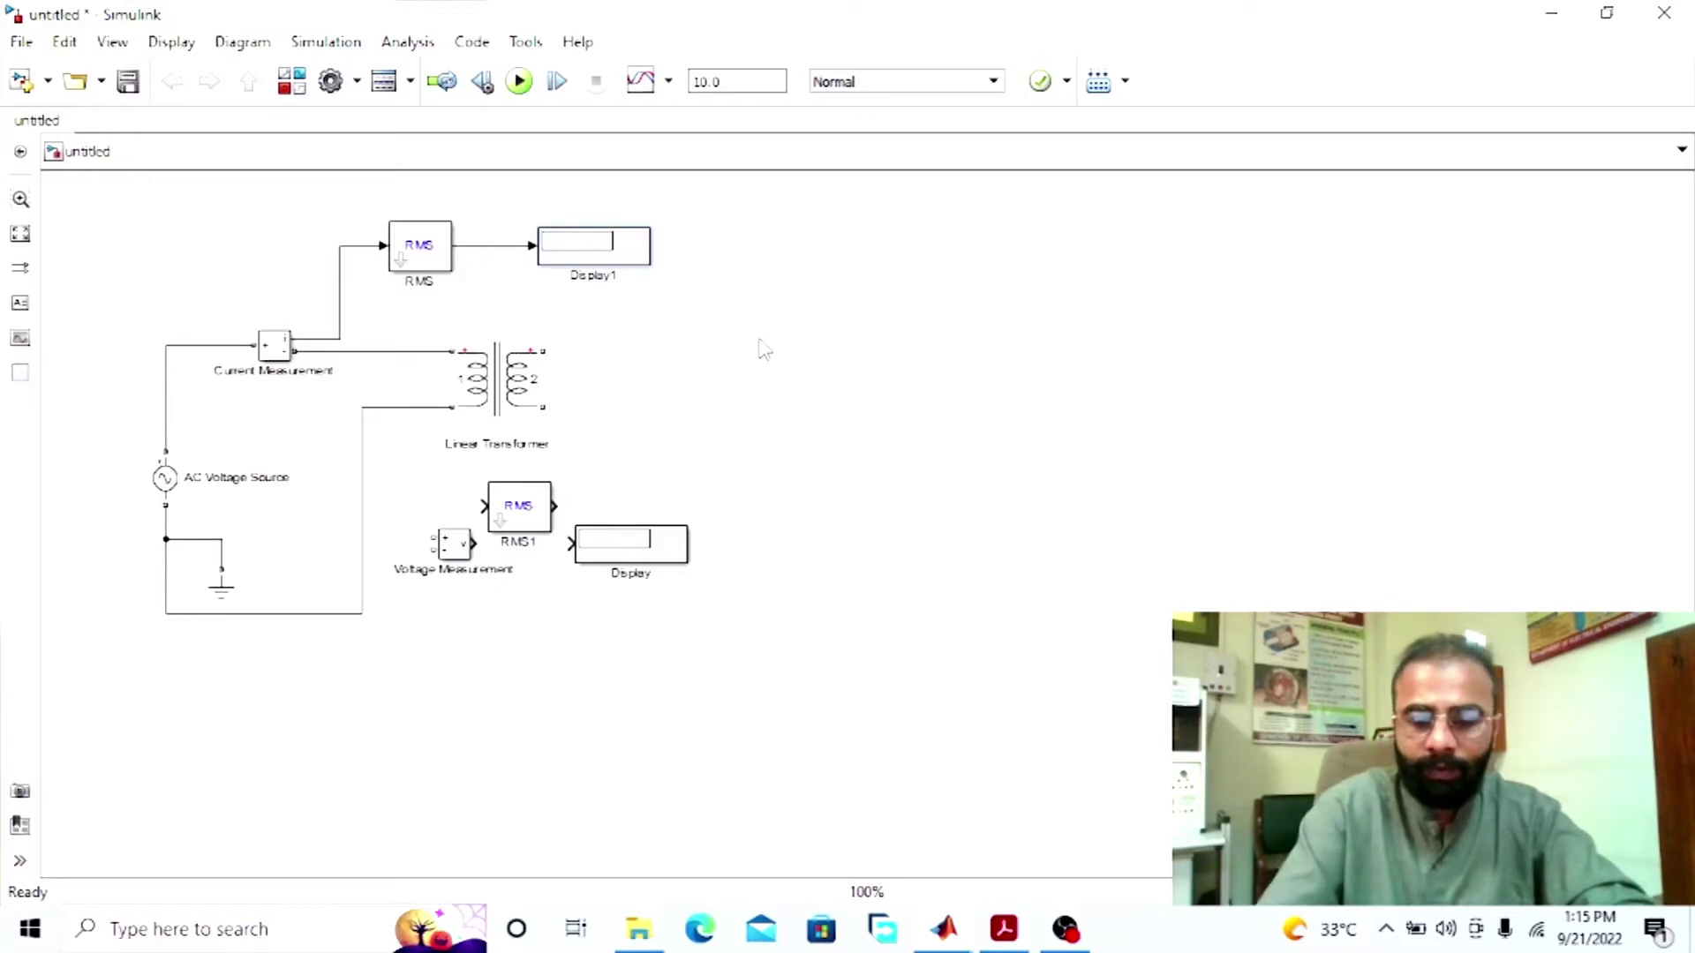
pyautogui.press('BackSpace')
pyautogui.press('BackSpace')
pyautogui.press('BackSpace')
pyautogui.press('BackSpace')
pyautogui.press('BackSpace')
pyautogui.write('Primary Cu')
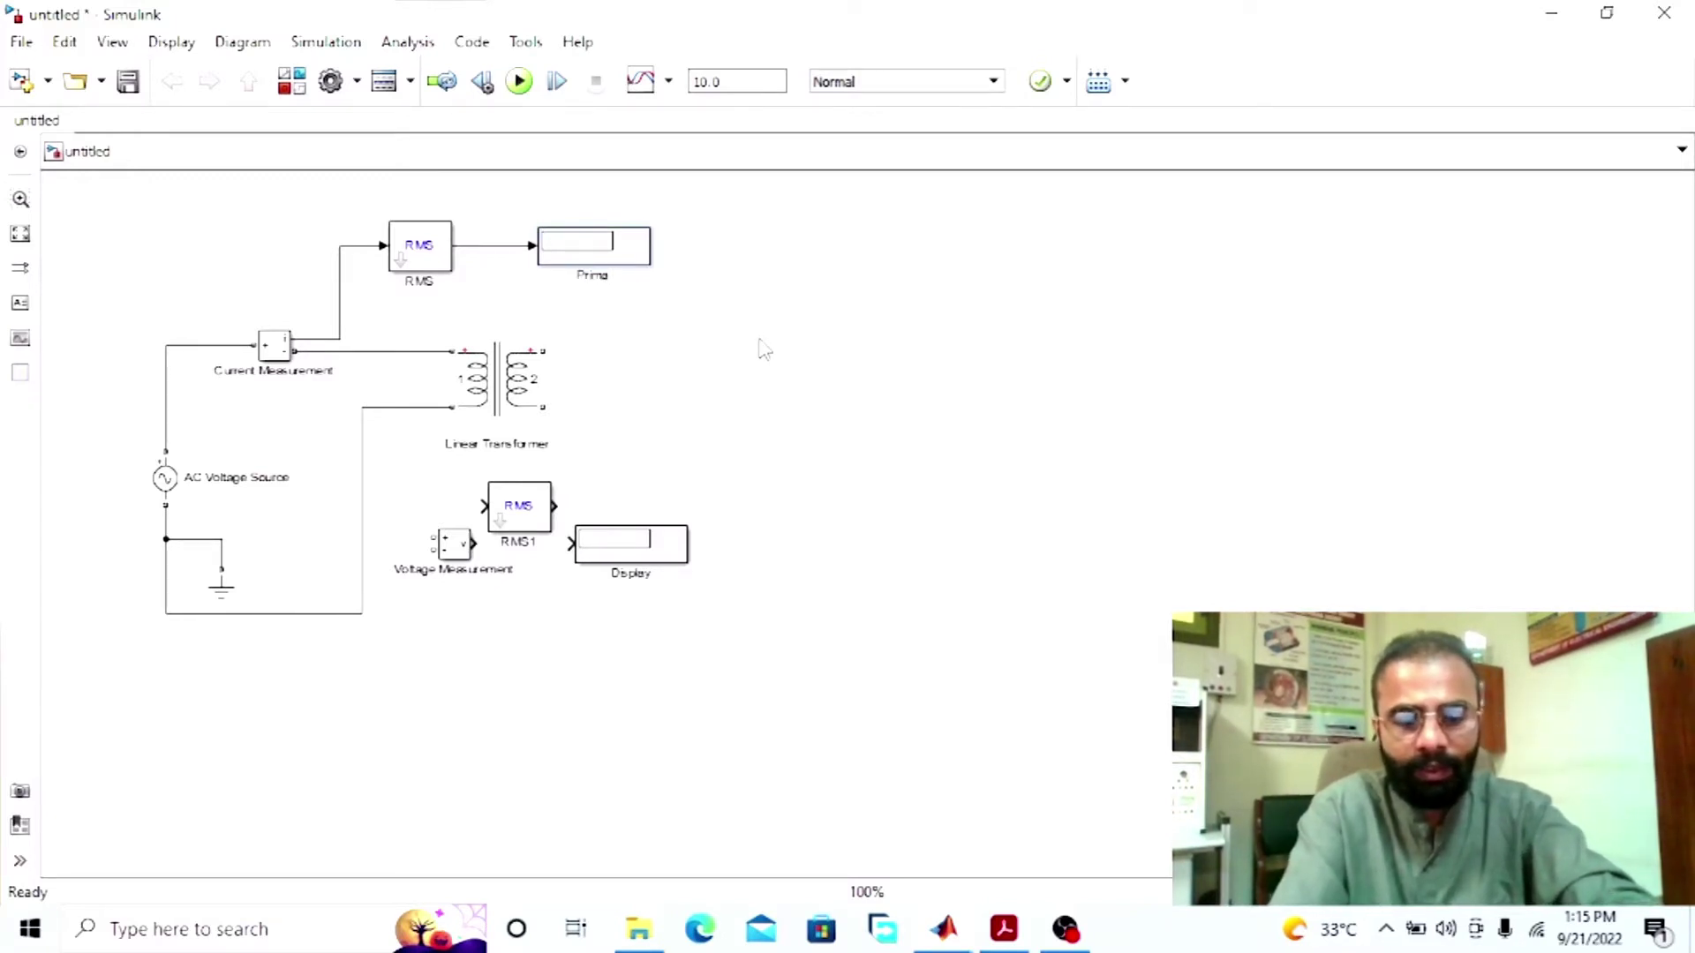
pyautogui.write('rrent')
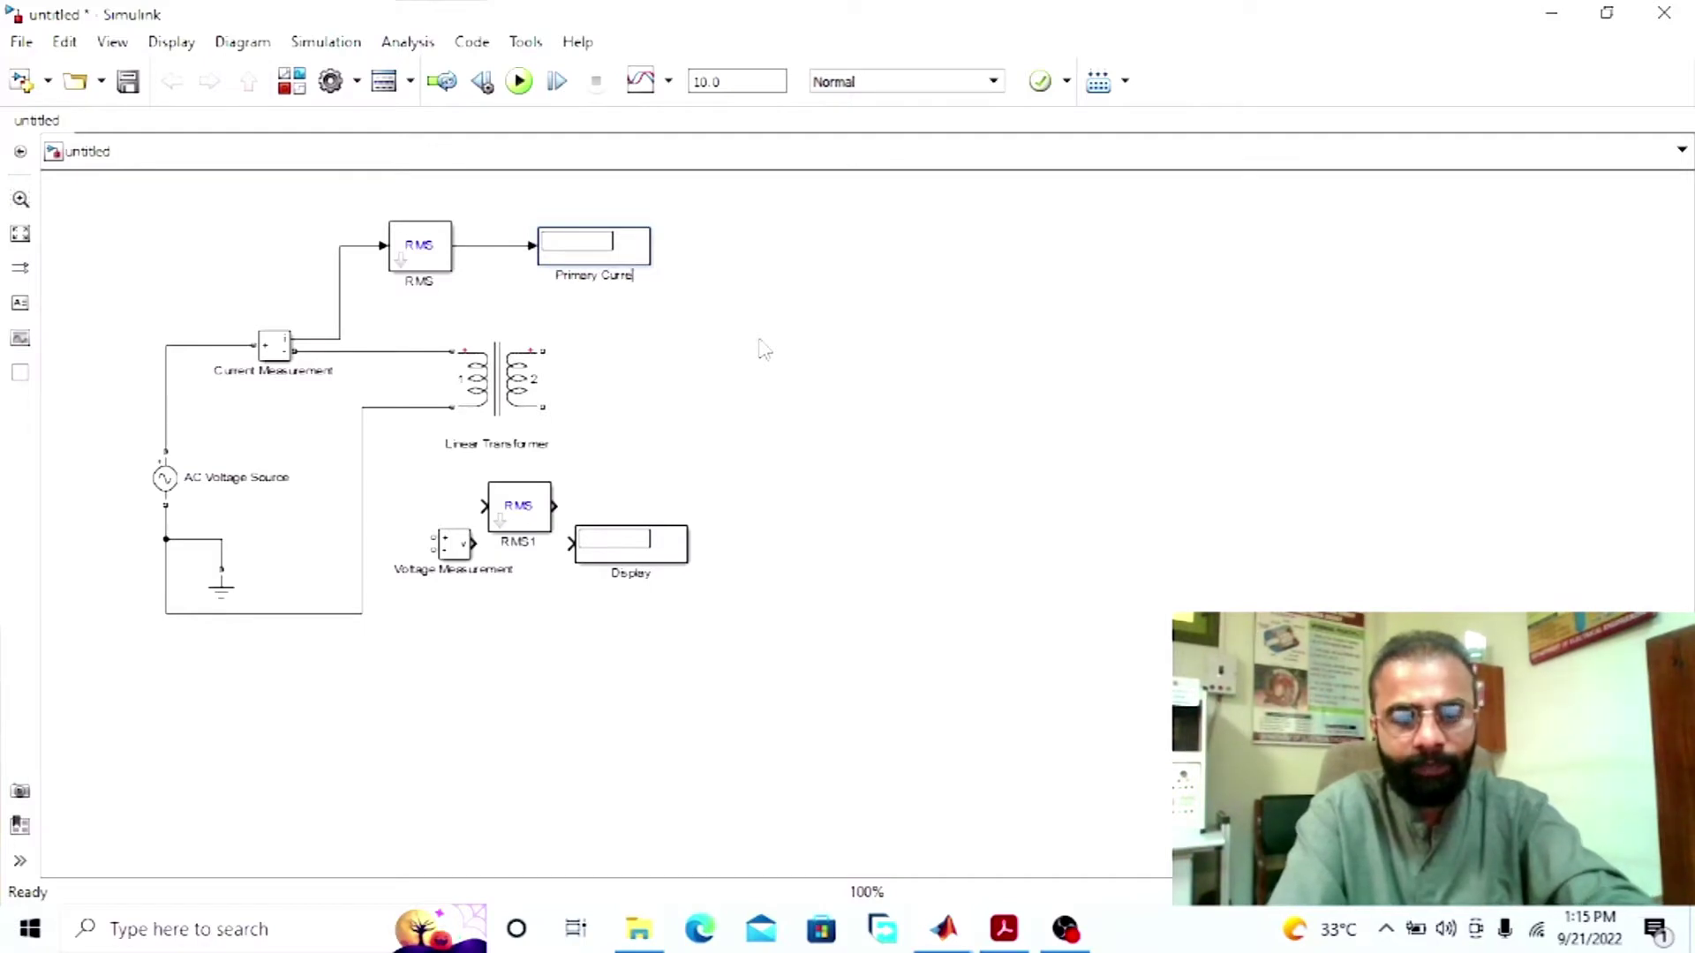
pyautogui.click(471, 545)
# Step: Connect Voltage Measurement across the supply and feed it through RMS1 into Display
pyautogui.moveTo(471, 545); pyautogui.dragTo(683, 548)
pyautogui.moveTo(537, 549); pyautogui.dragTo(573, 556)
pyautogui.click(434, 589)
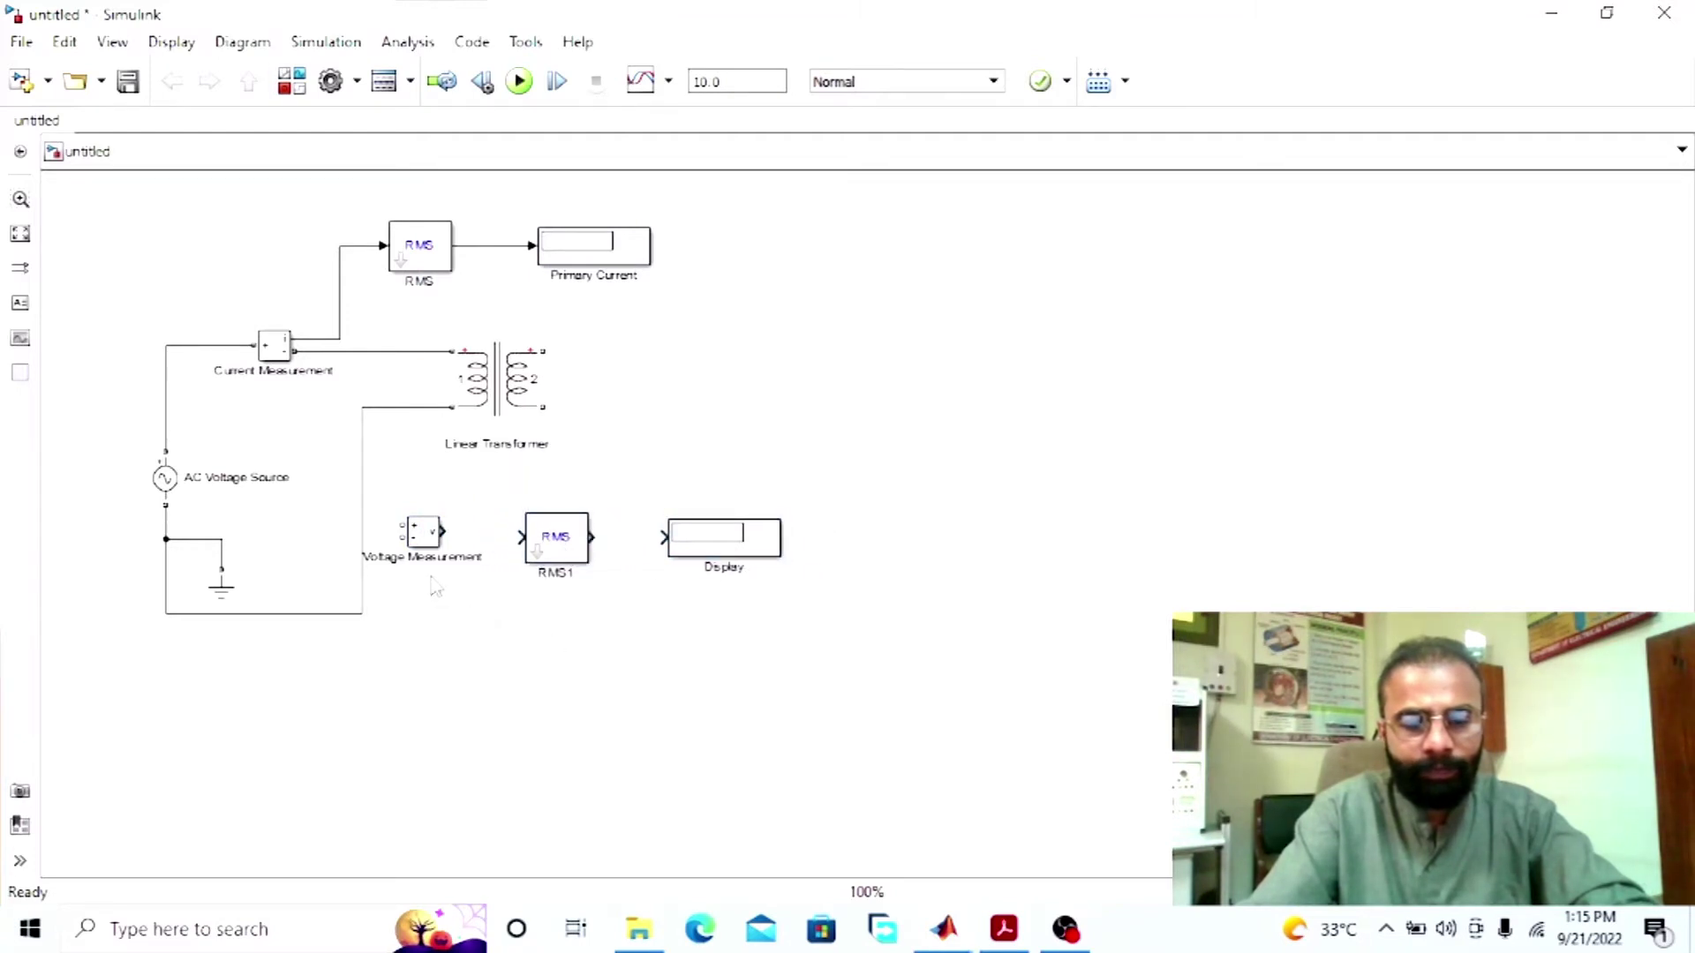
pyautogui.moveTo(405, 527); pyautogui.dragTo(171, 398)
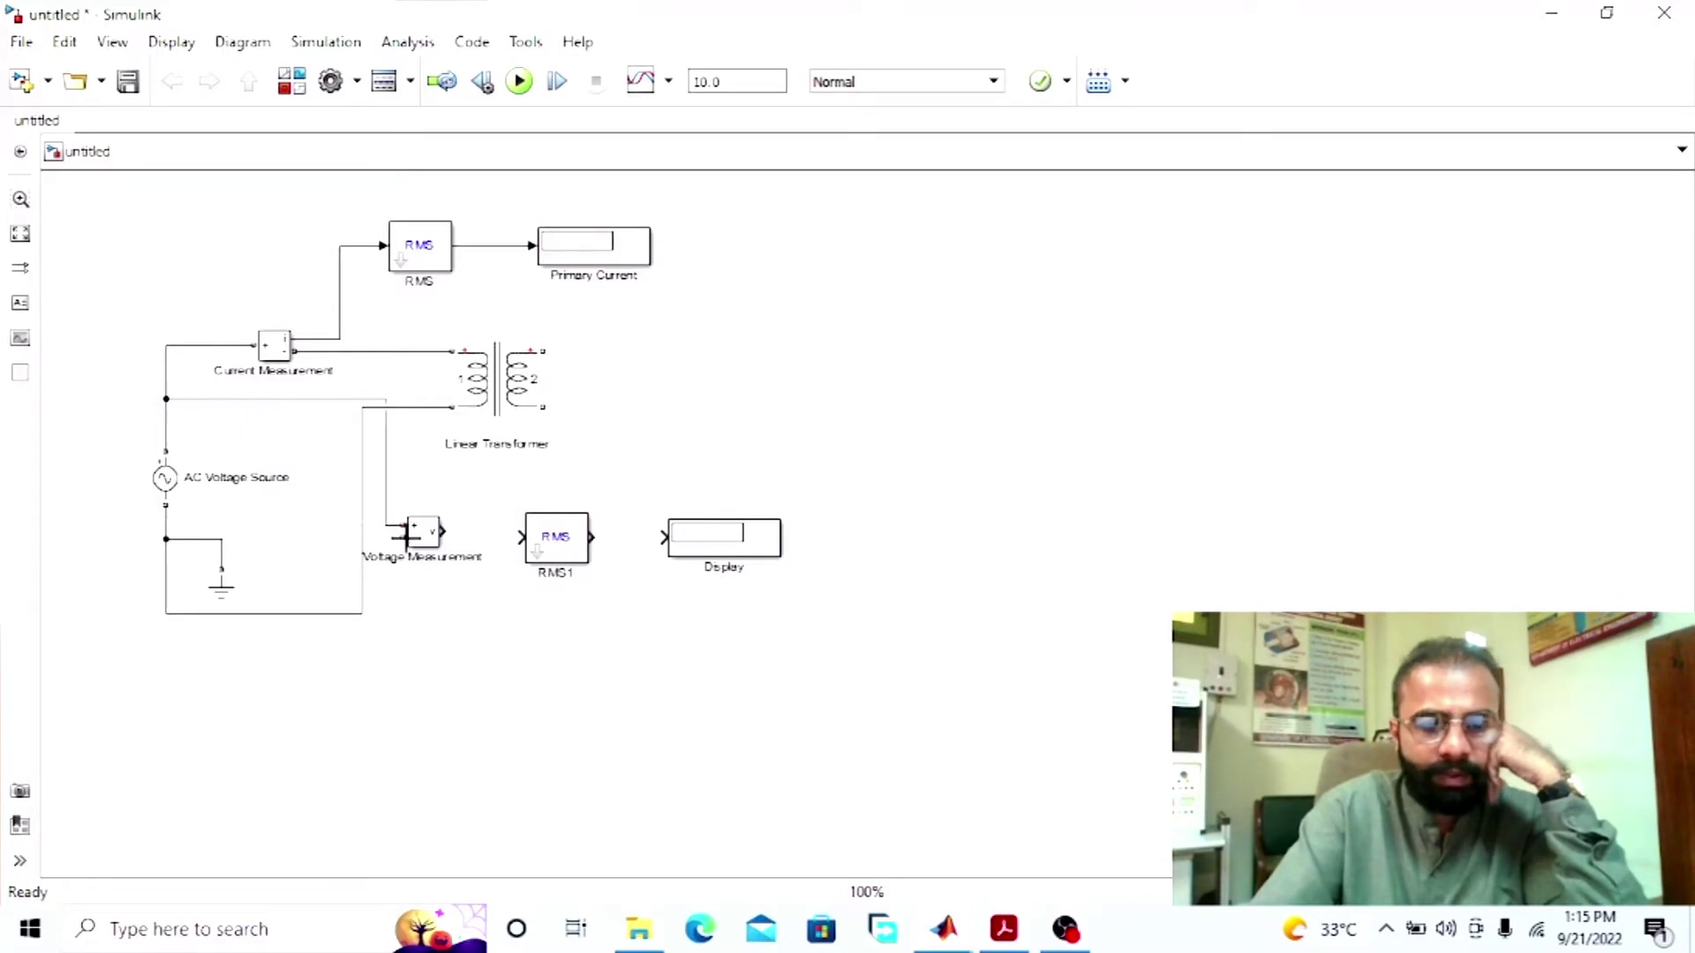
pyautogui.moveTo(399, 534); pyautogui.dragTo(260, 612)
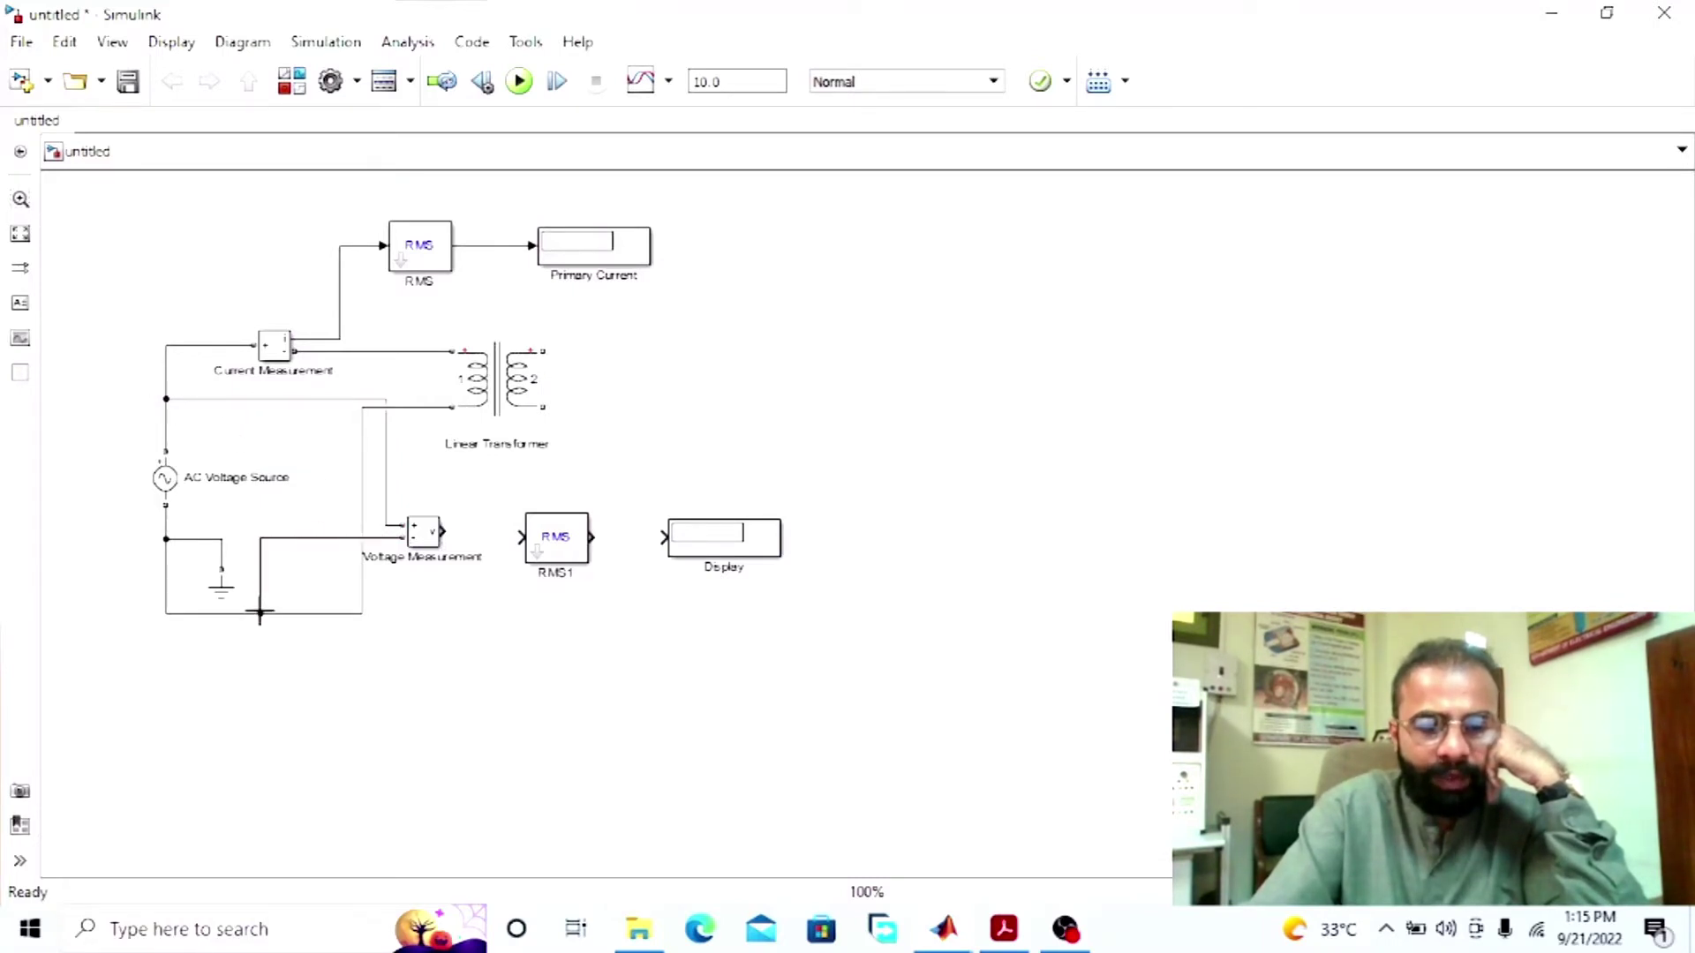
pyautogui.moveTo(558, 558); pyautogui.dragTo(558, 550)
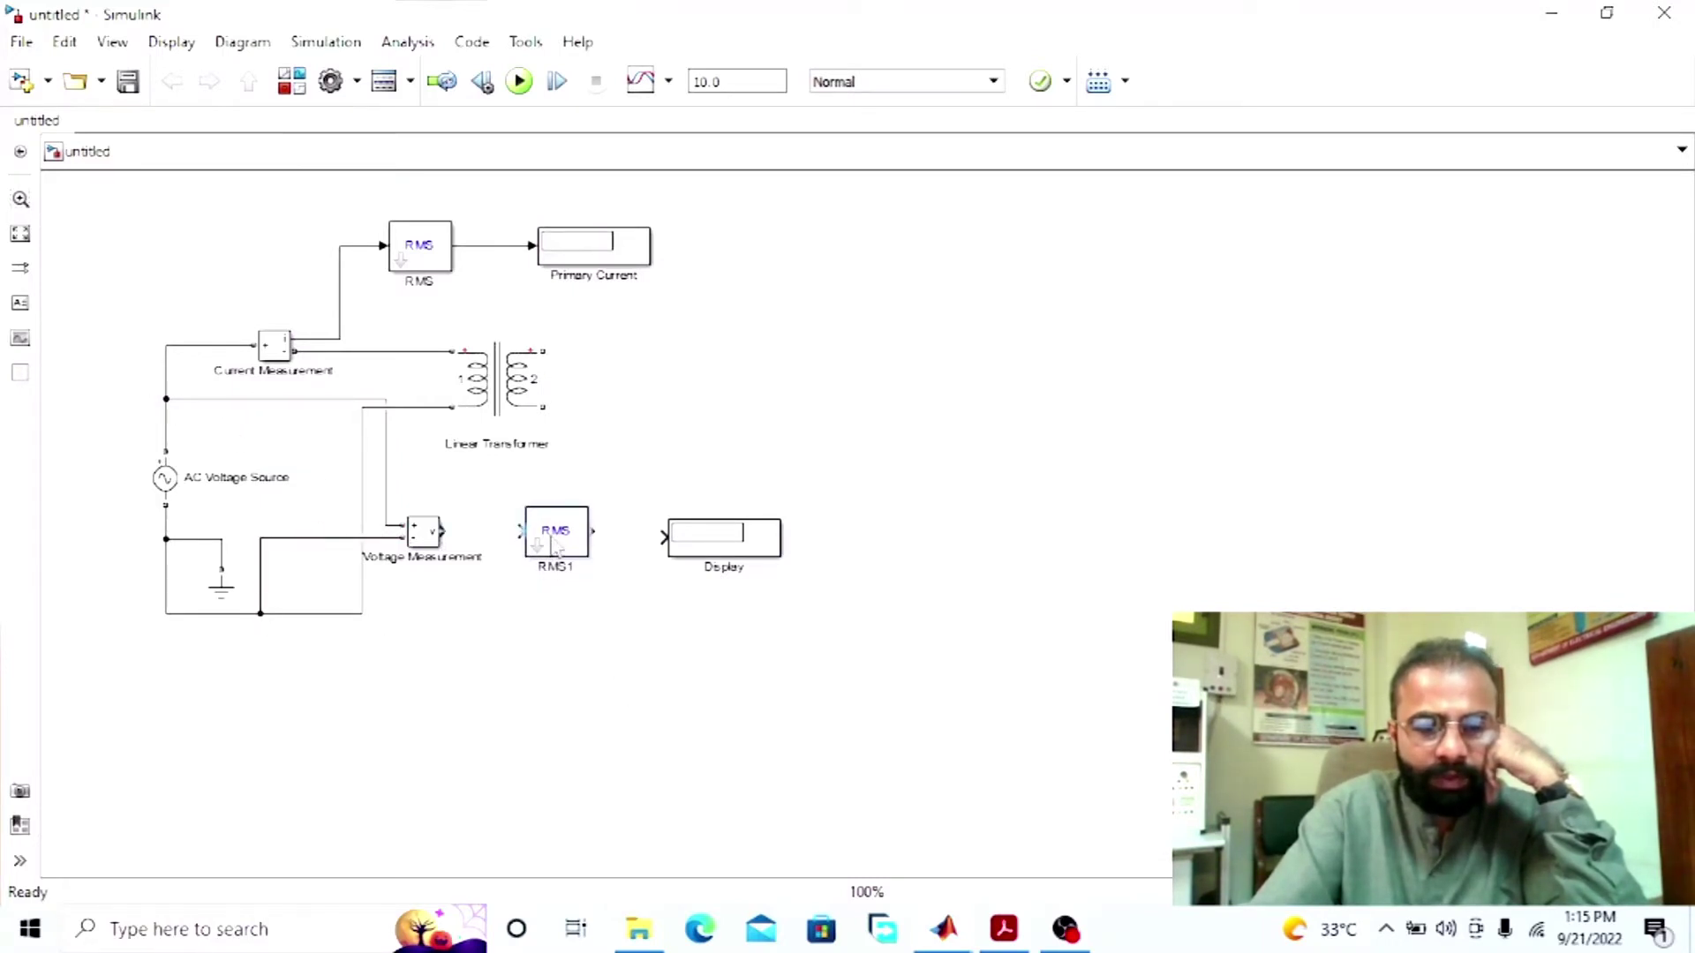
pyautogui.click(439, 545)
pyautogui.moveTo(444, 531); pyautogui.dragTo(697, 545)
# Step: Rename the Display label to 'Primary Voltage'
pyautogui.click(770, 598)
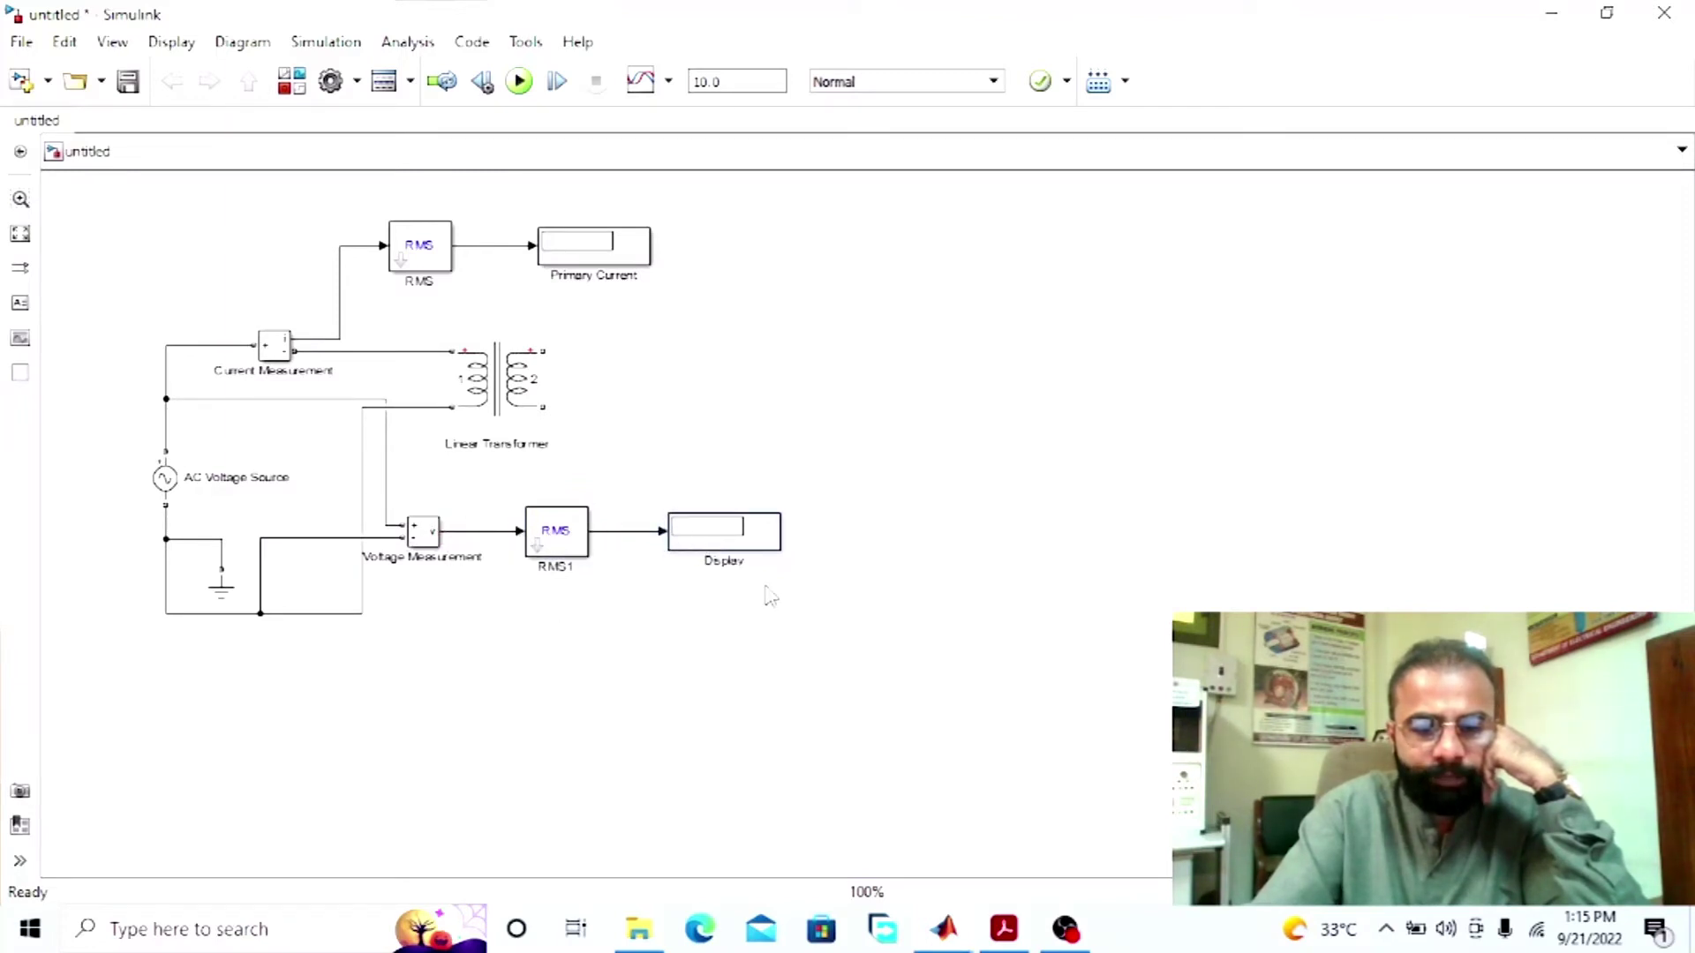
pyautogui.press('BackSpace')
pyautogui.press('BackSpace')
pyautogui.press('BackSpace')
pyautogui.press('BackSpace')
pyautogui.press('BackSpace')
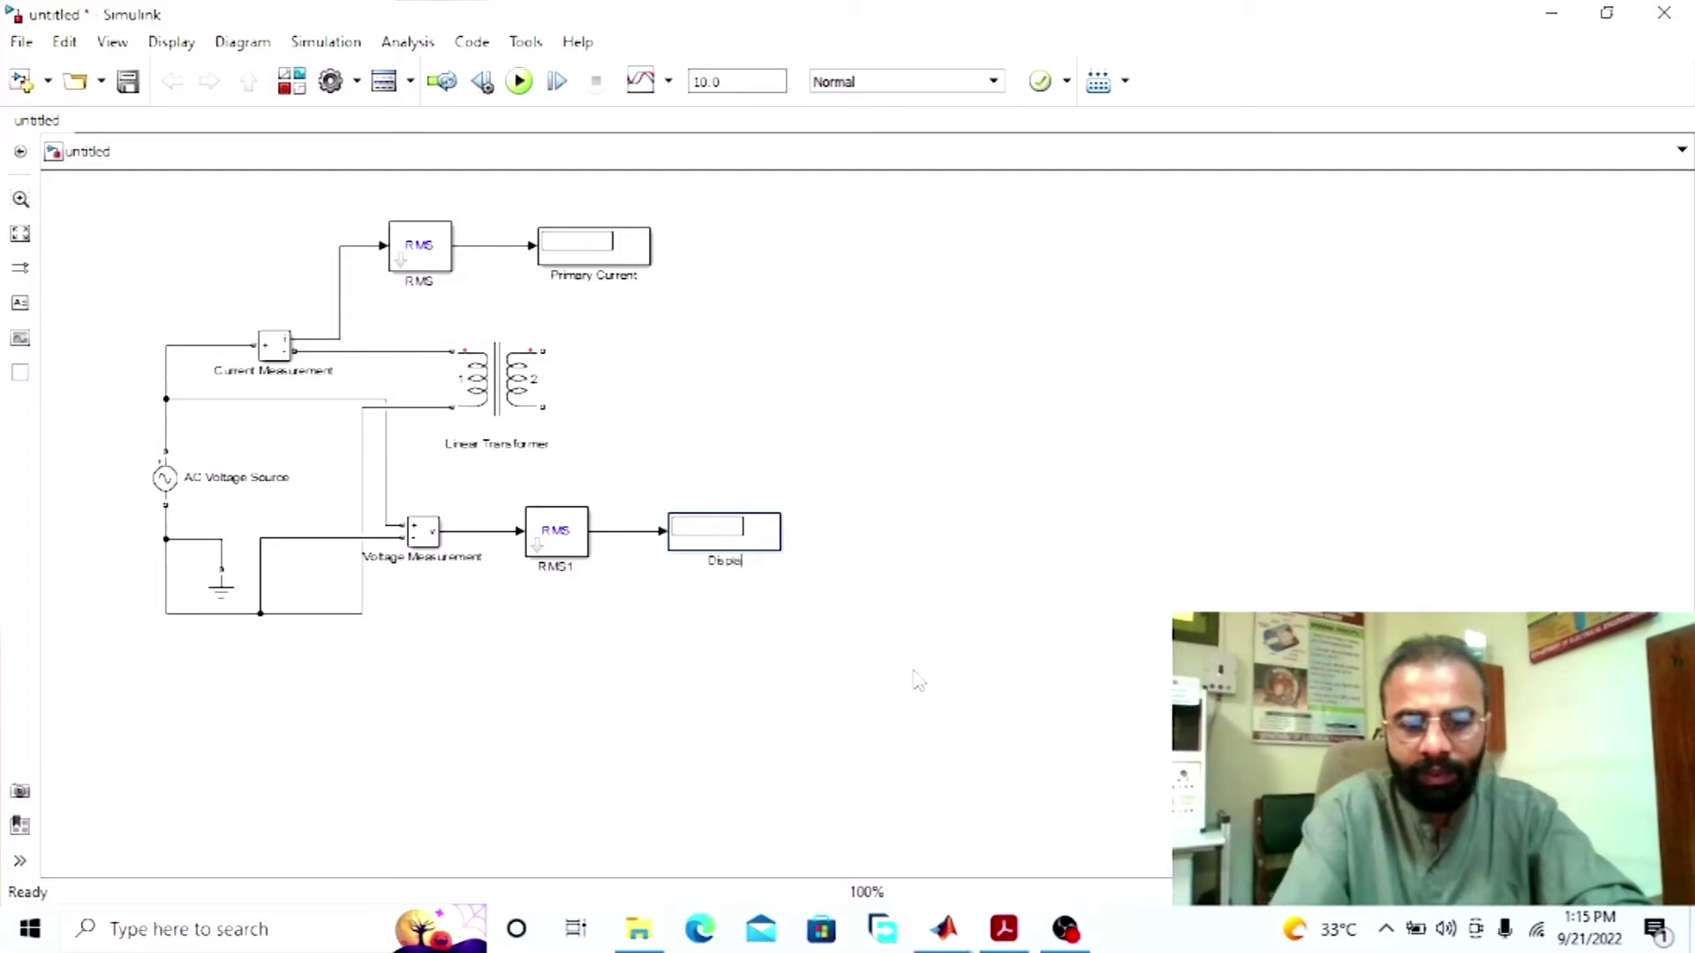
pyautogui.write('Pri')
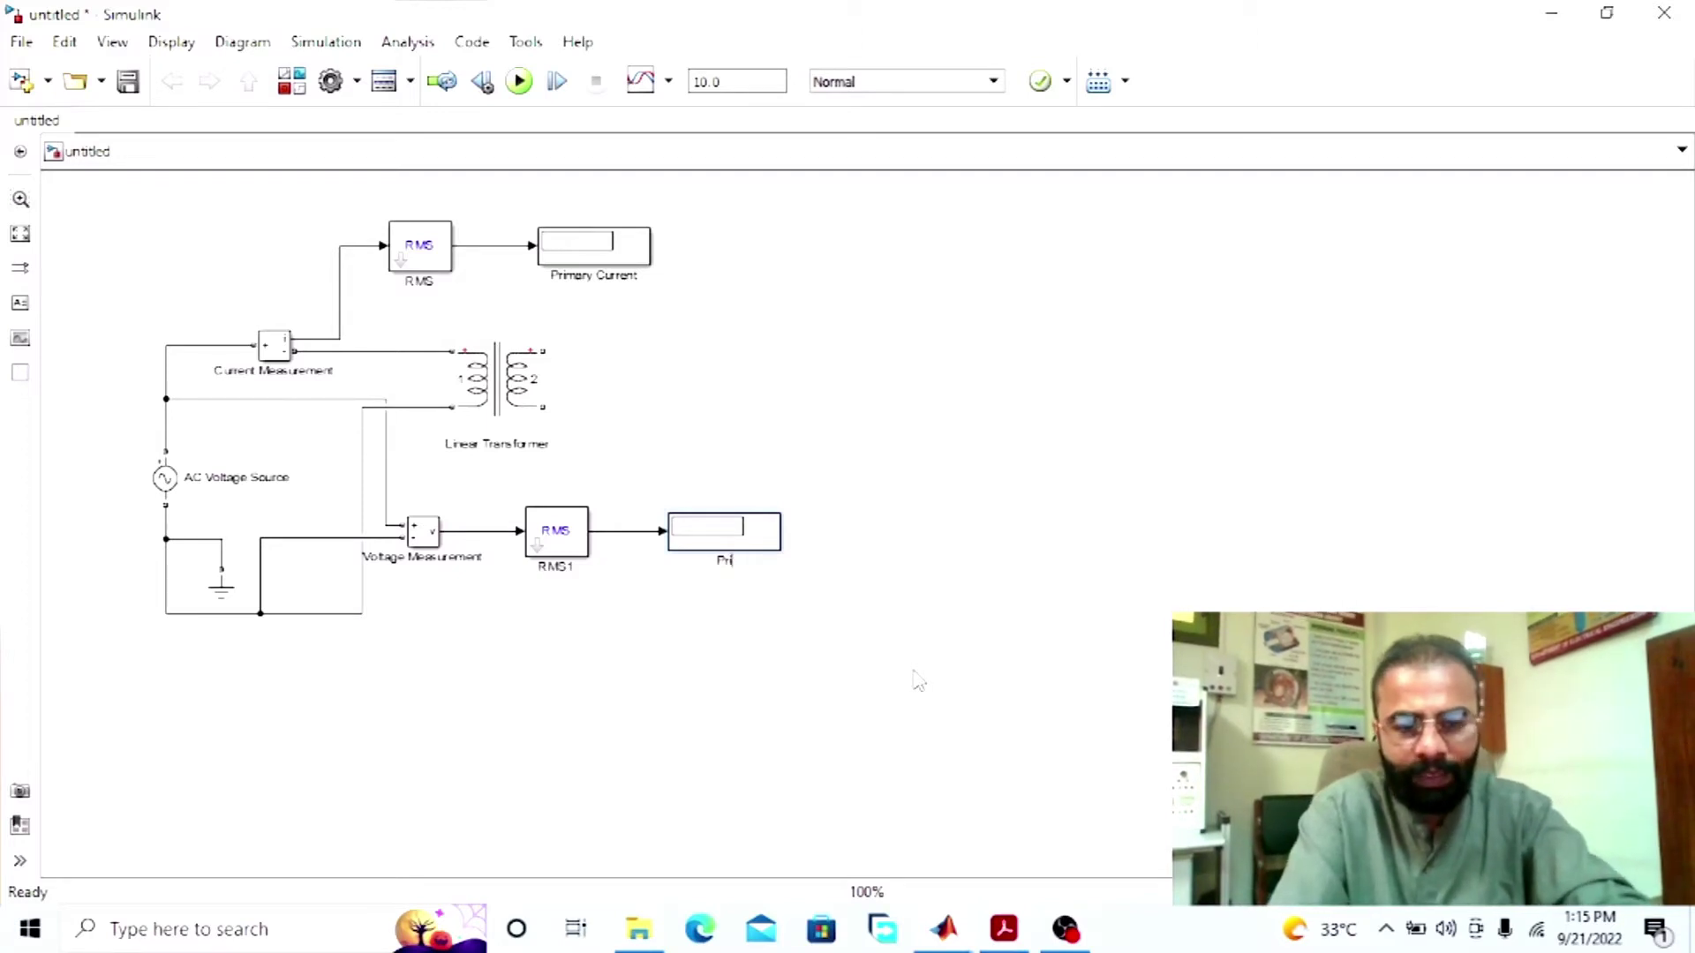
pyautogui.write('mary Vol')
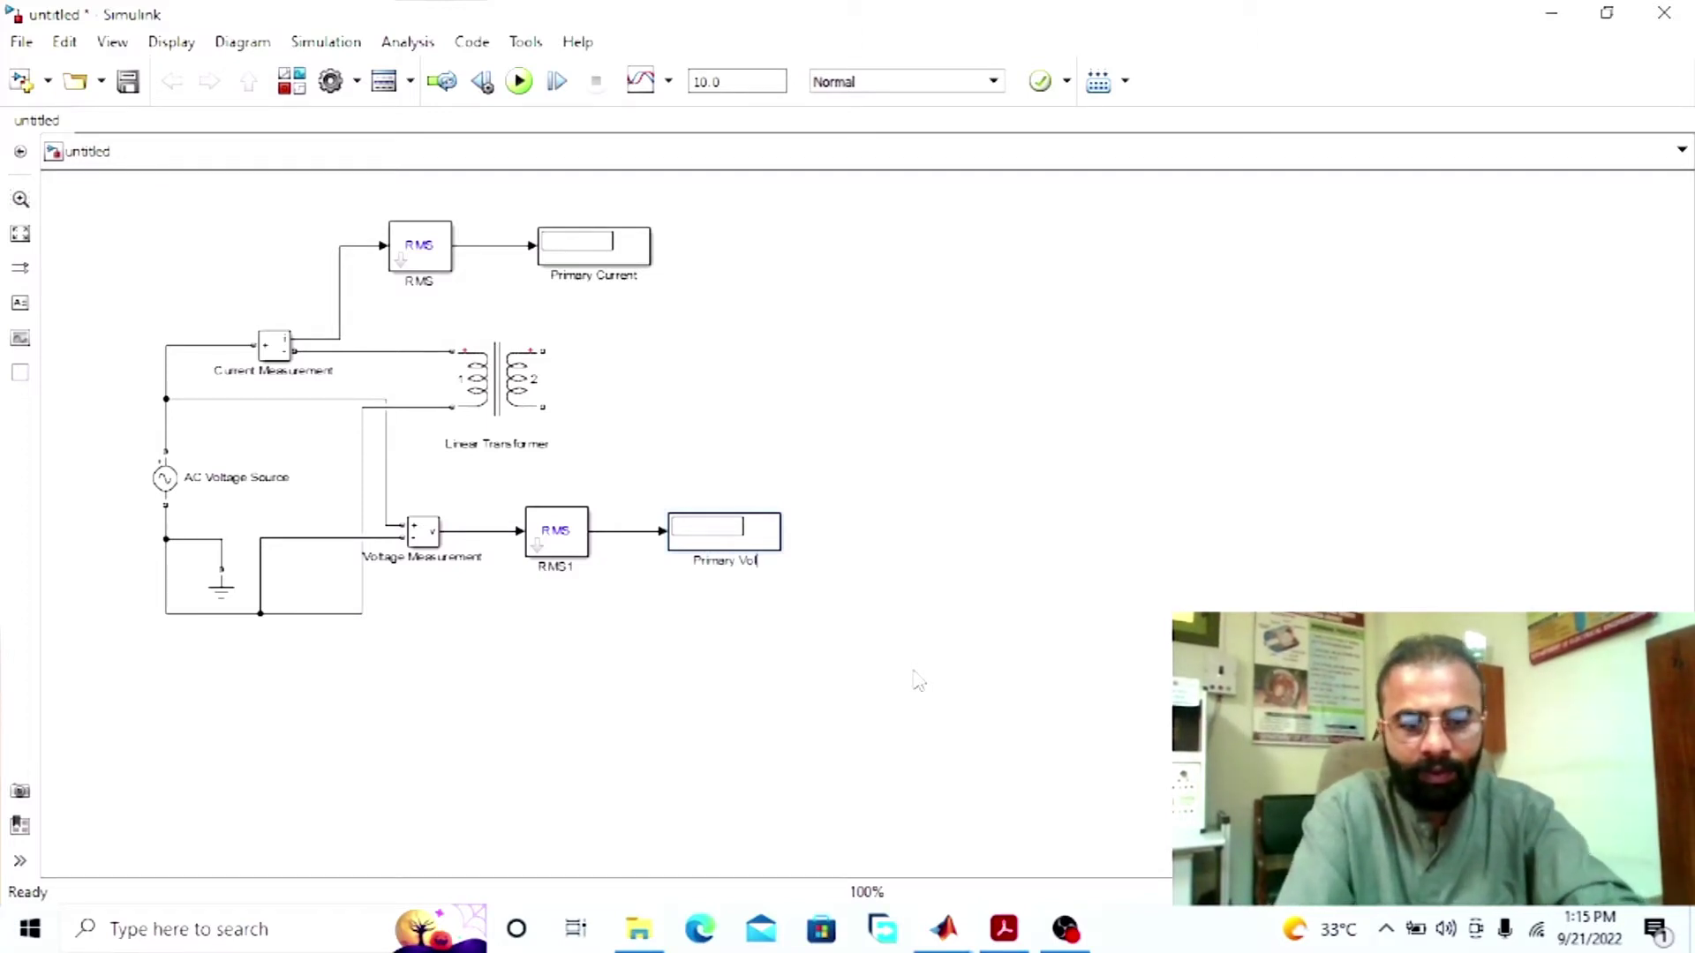
pyautogui.write('tage')
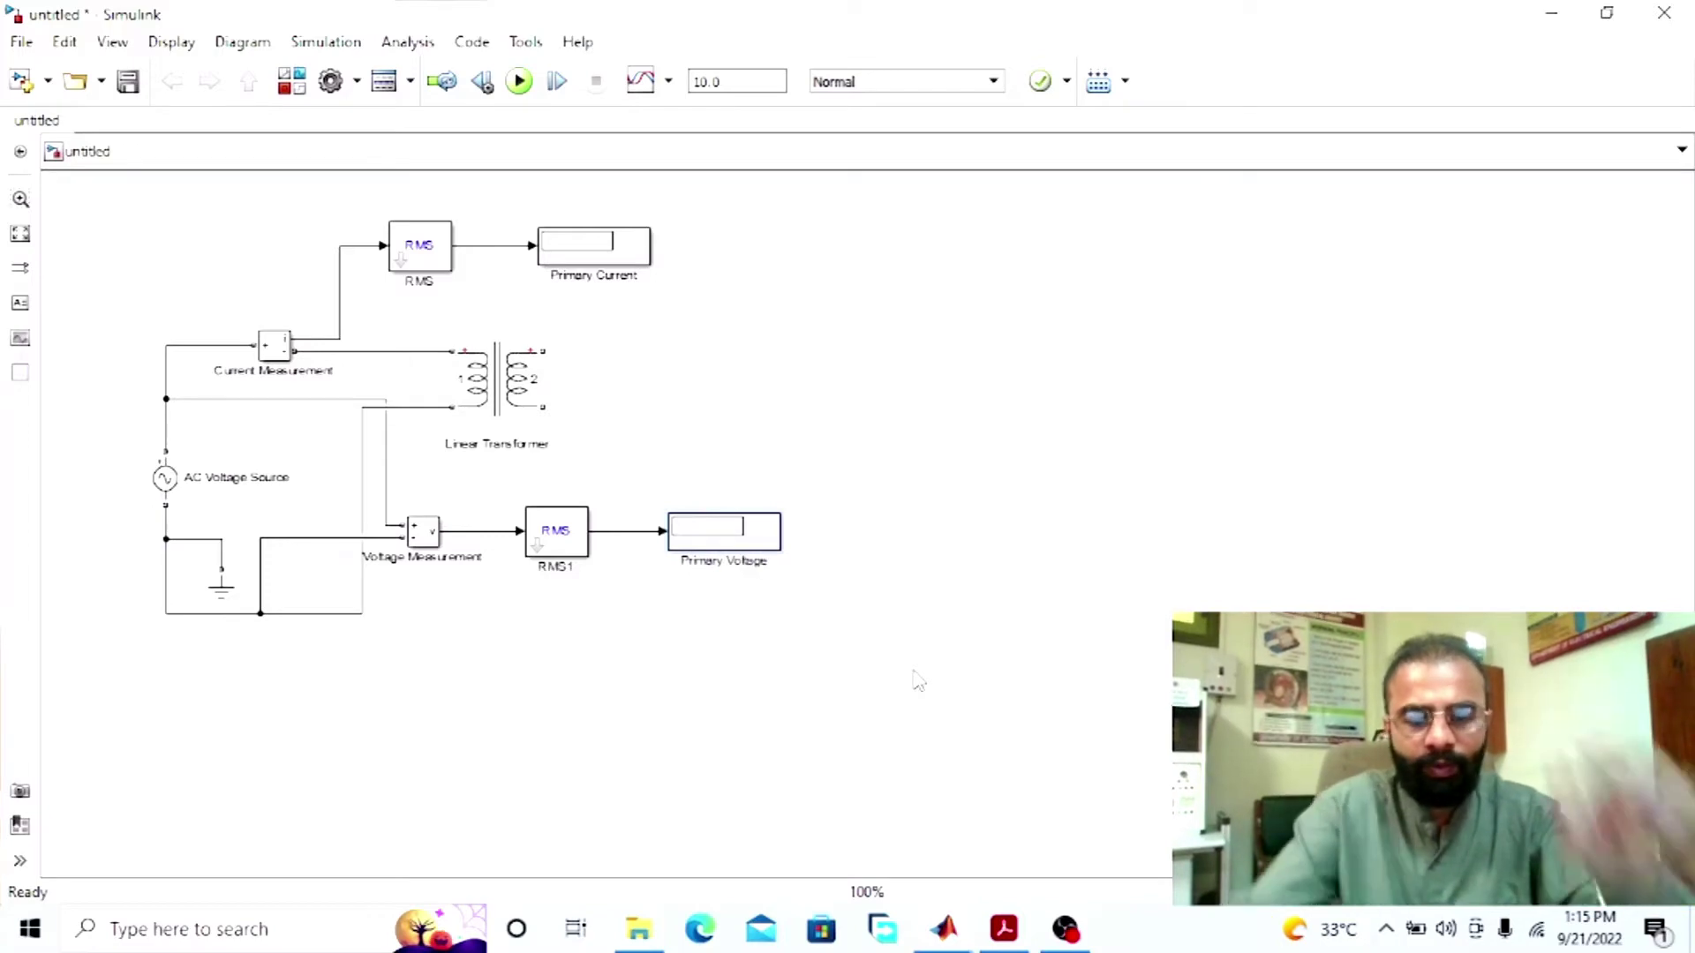
pyautogui.click(1043, 689)
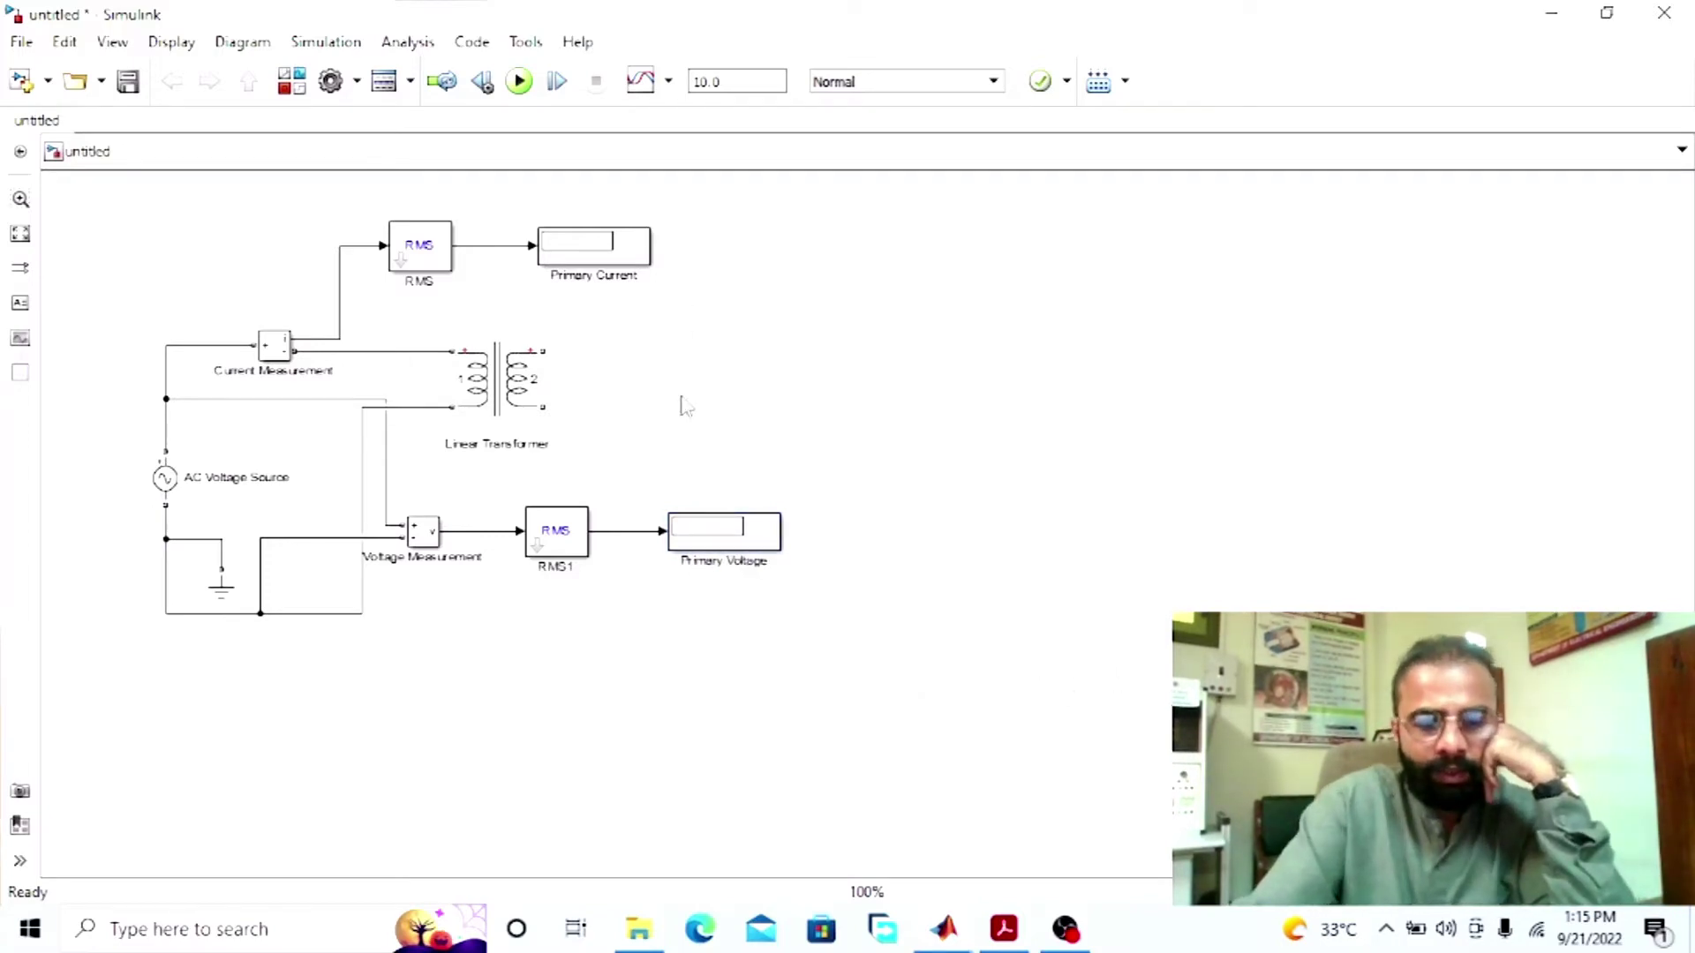
pyautogui.click(1005, 930)
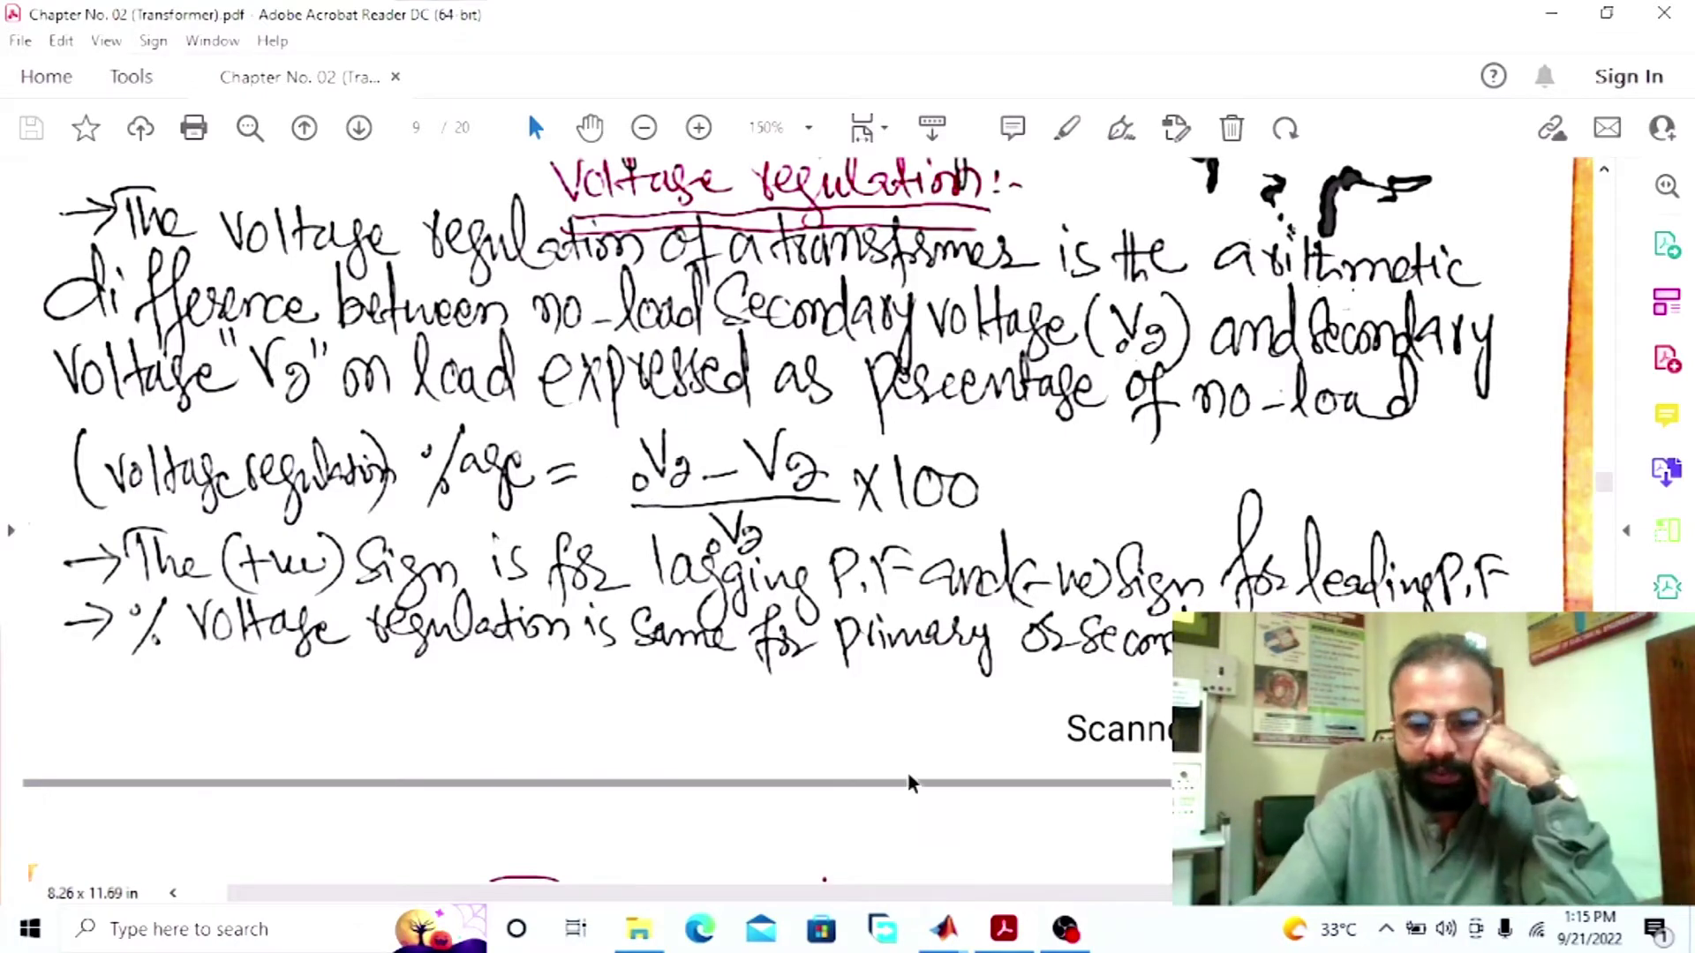
pyautogui.hotkey('alt', 'Tab')
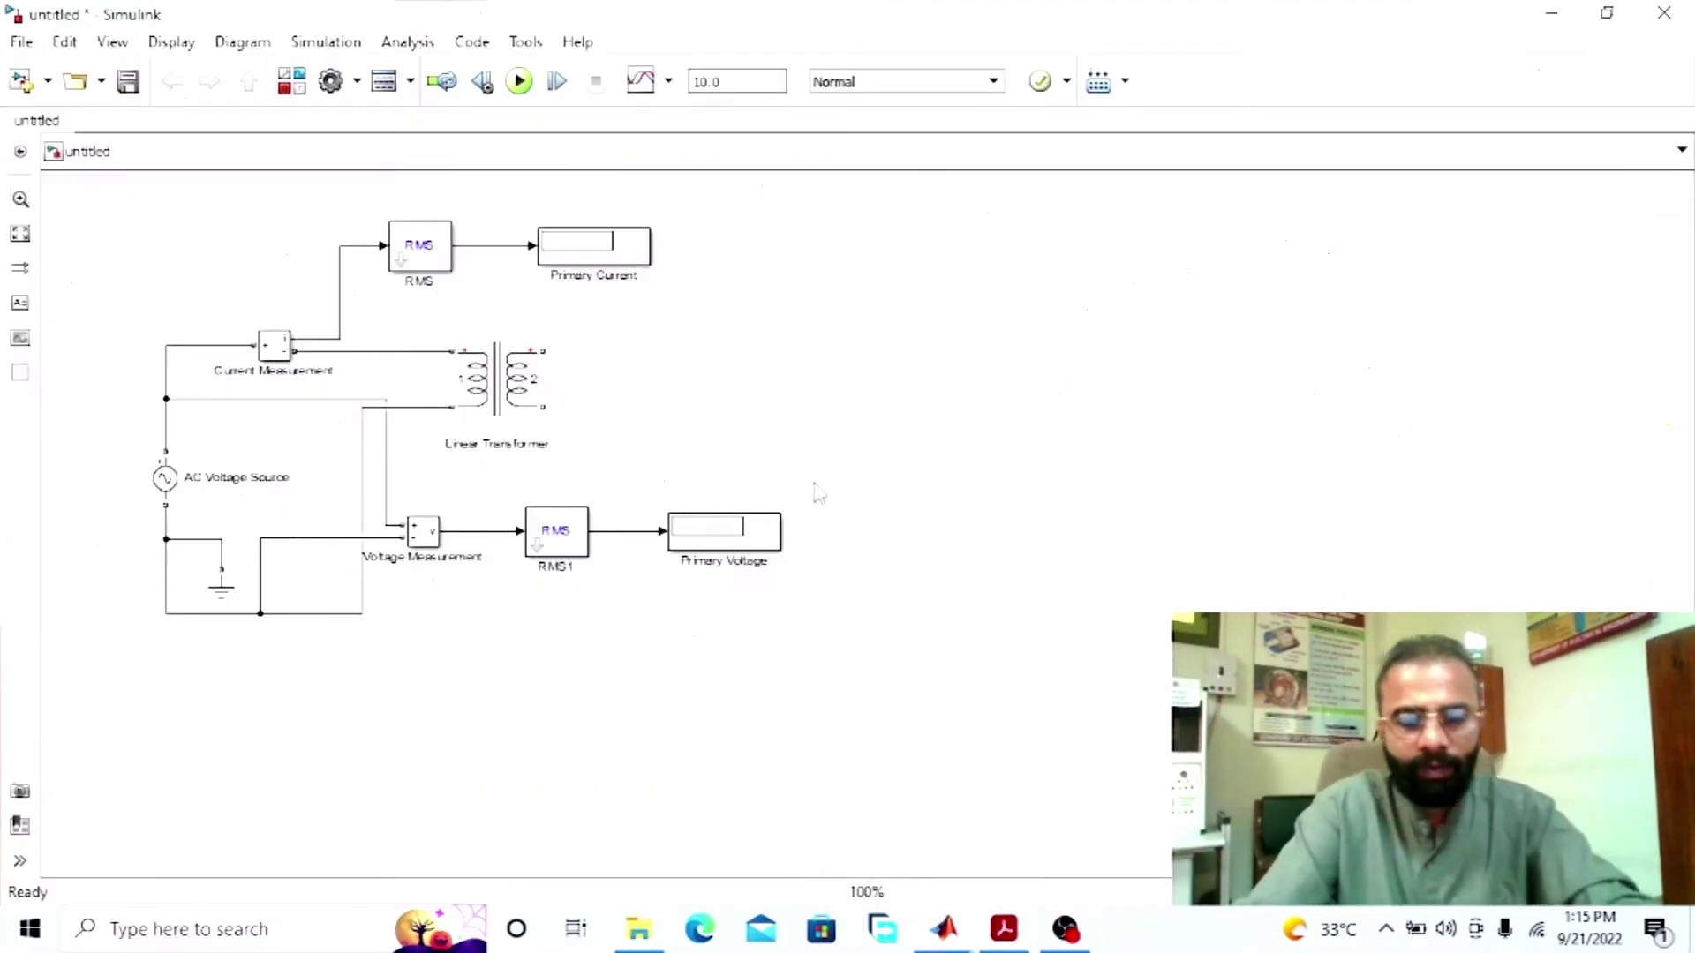
# Step: Copy the voltage measurement chain and wire it across the transformer's secondary winding
pyautogui.moveTo(742, 530); pyautogui.dragTo(716, 530)
pyautogui.moveTo(808, 466); pyautogui.dragTo(370, 612)
pyautogui.moveTo(652, 511); pyautogui.dragTo(1004, 396)
pyautogui.click(729, 408)
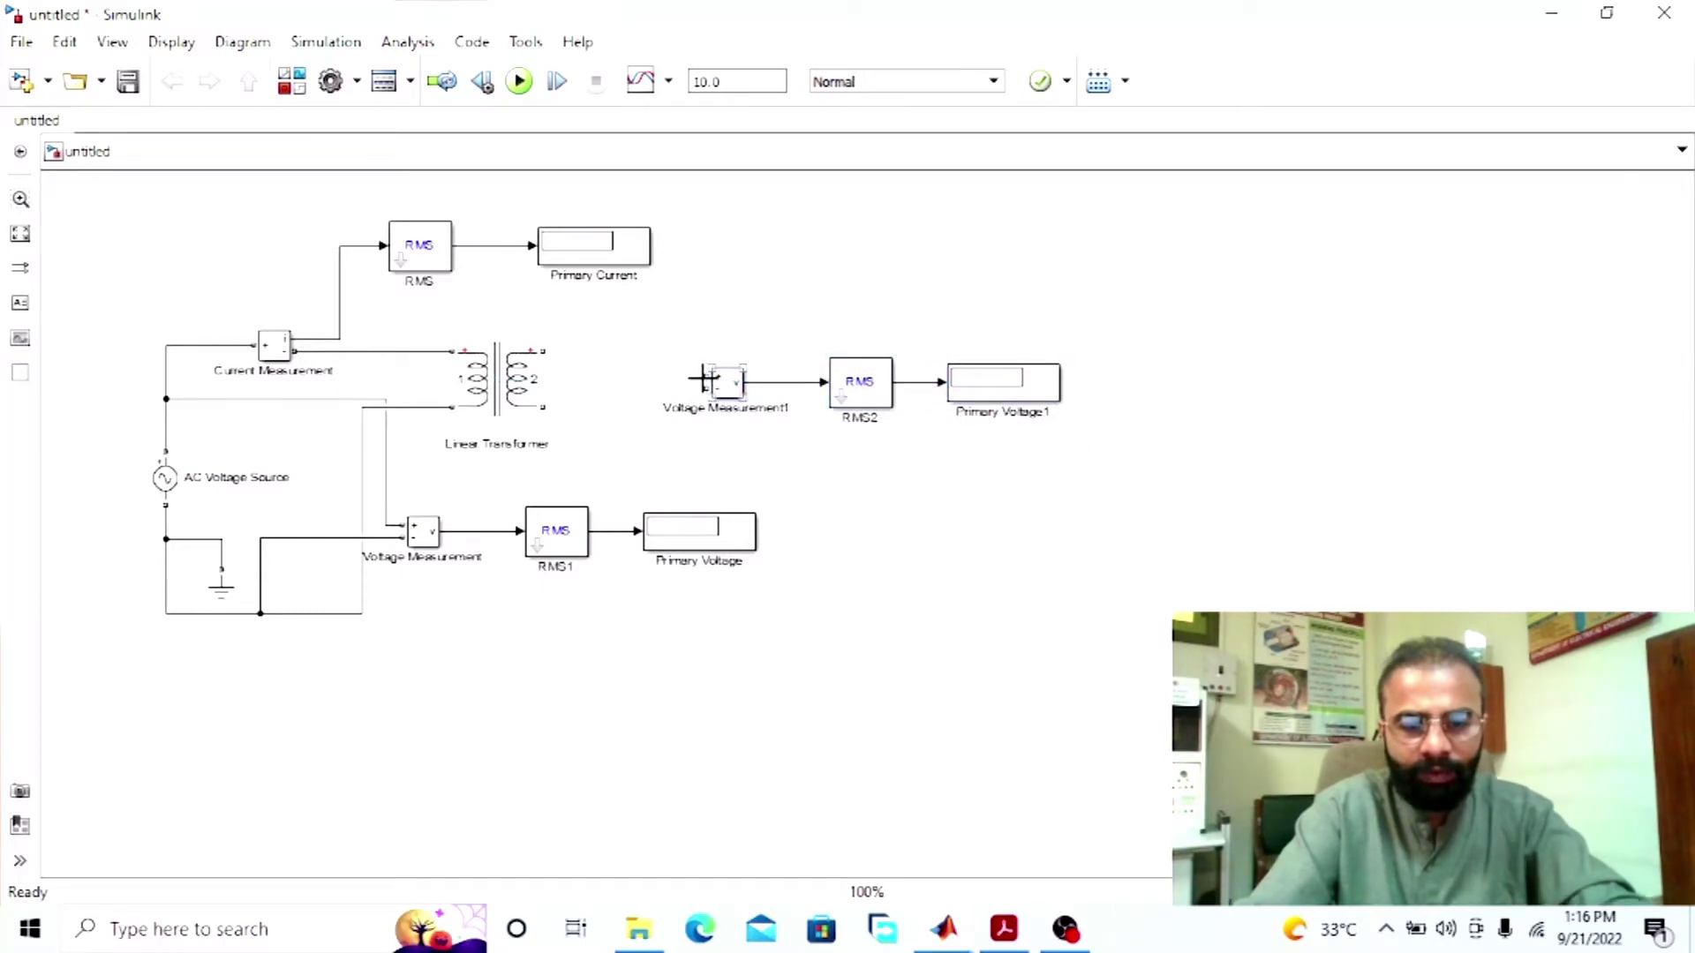
pyautogui.moveTo(707, 380); pyautogui.dragTo(550, 350)
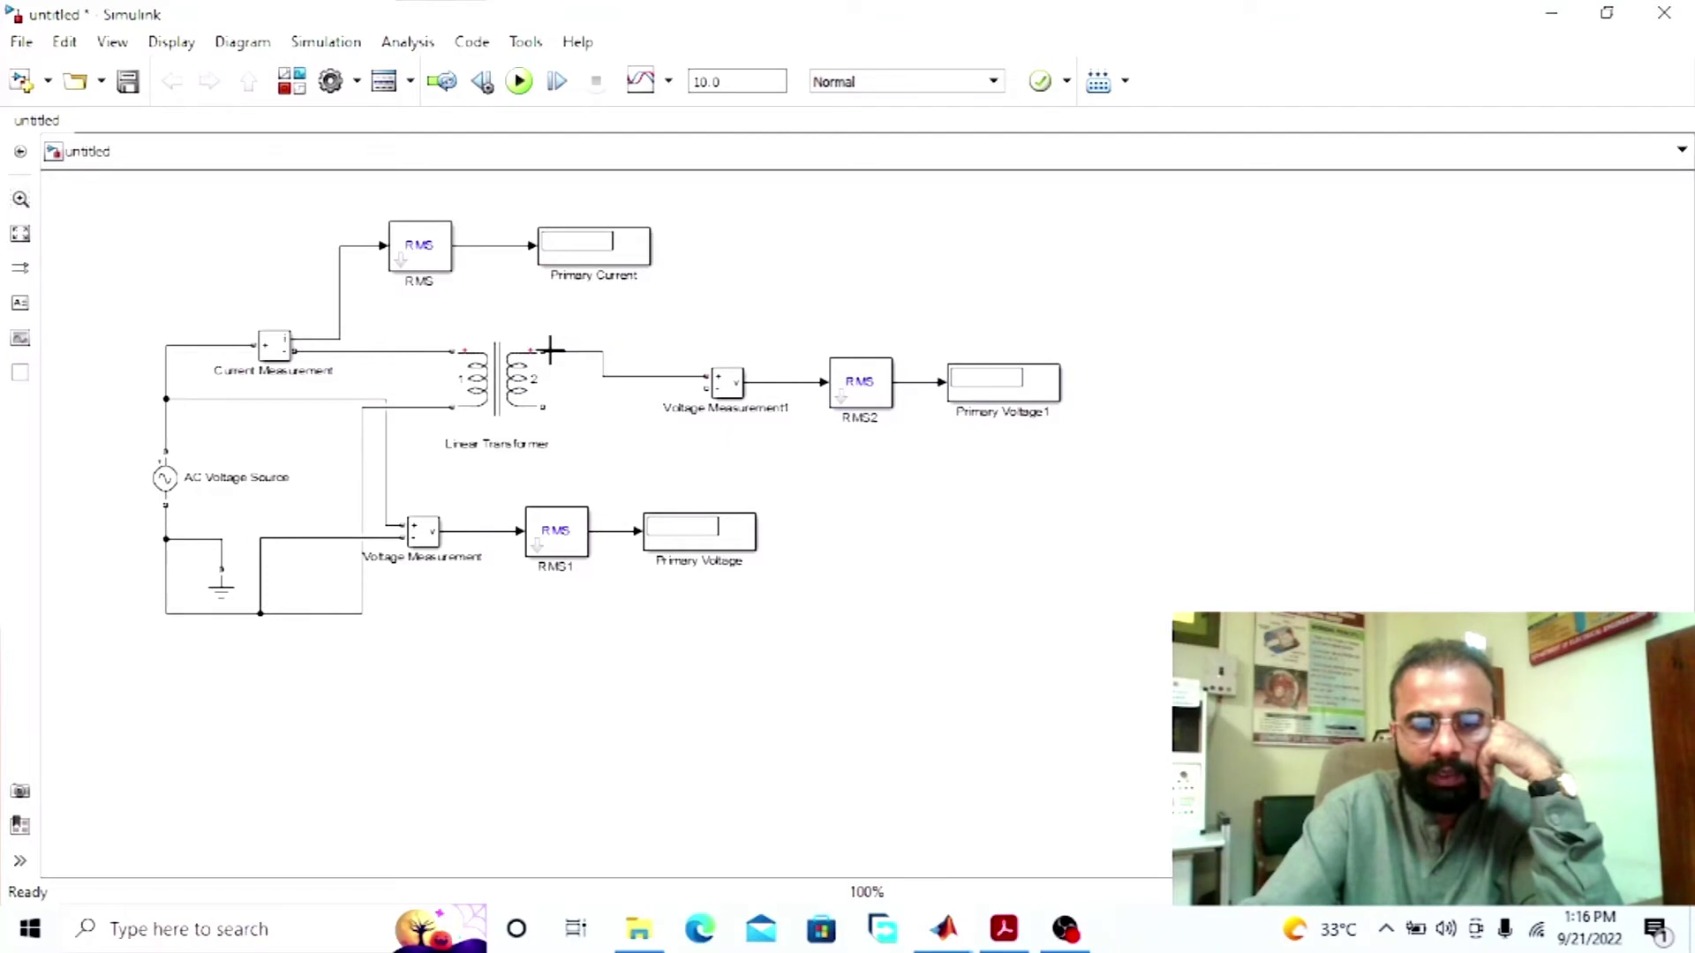
pyautogui.moveTo(707, 387); pyautogui.dragTo(642, 389)
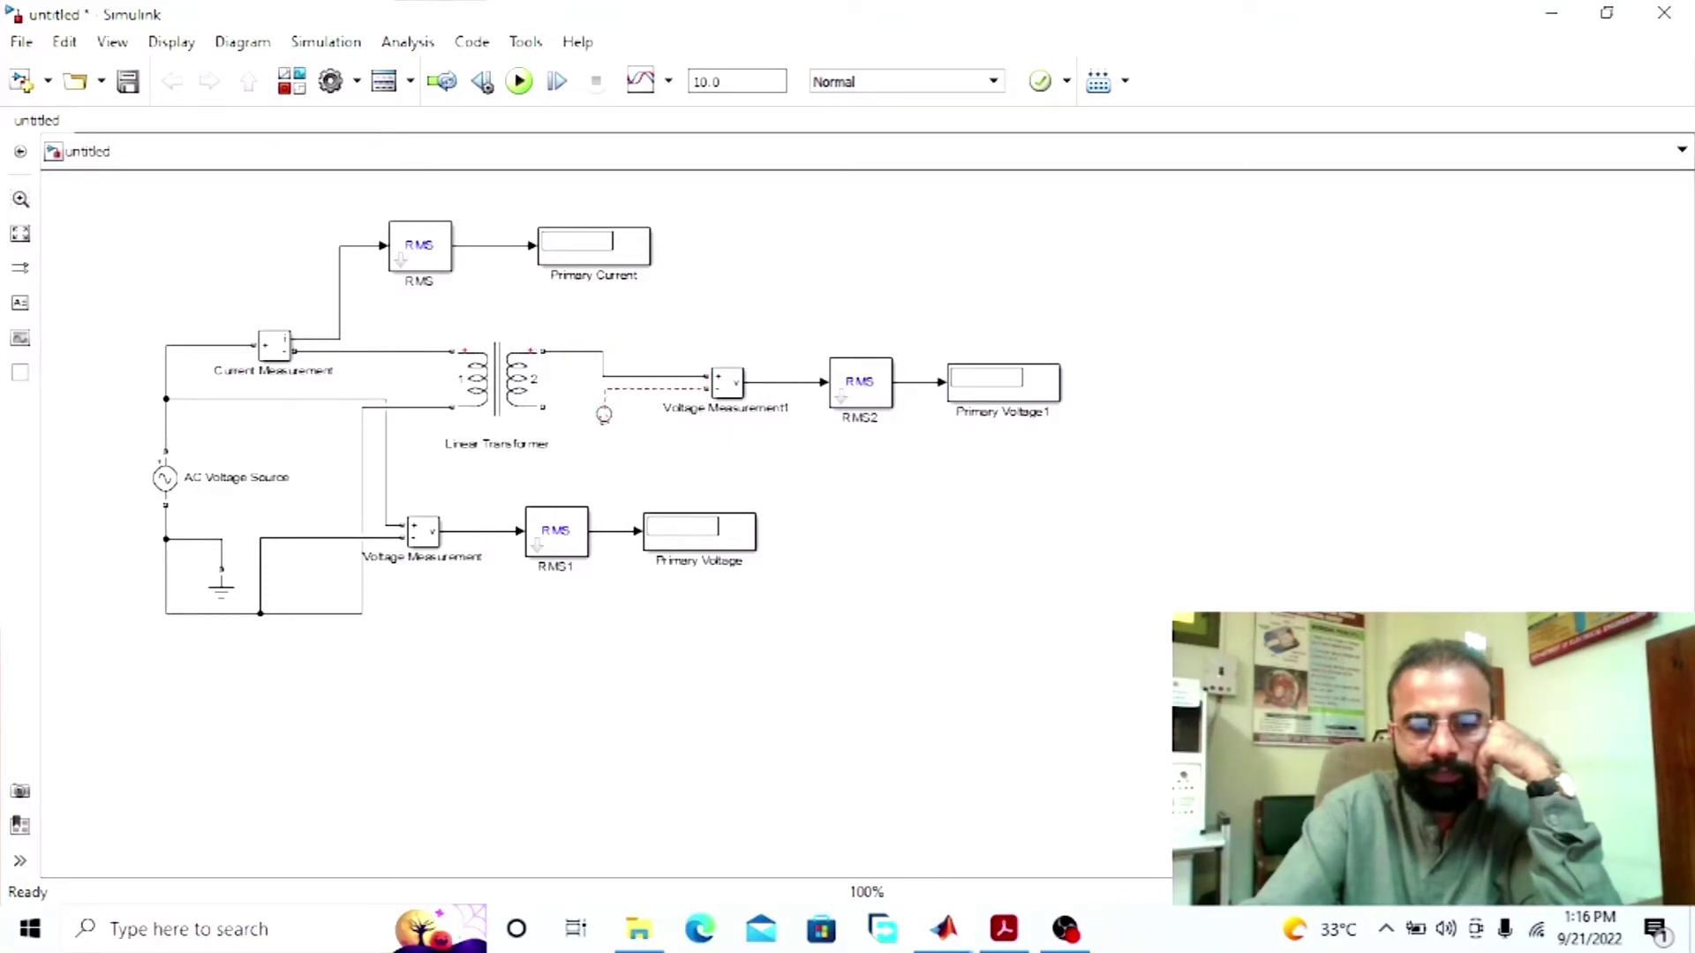
pyautogui.moveTo(580, 413); pyautogui.dragTo(620, 378)
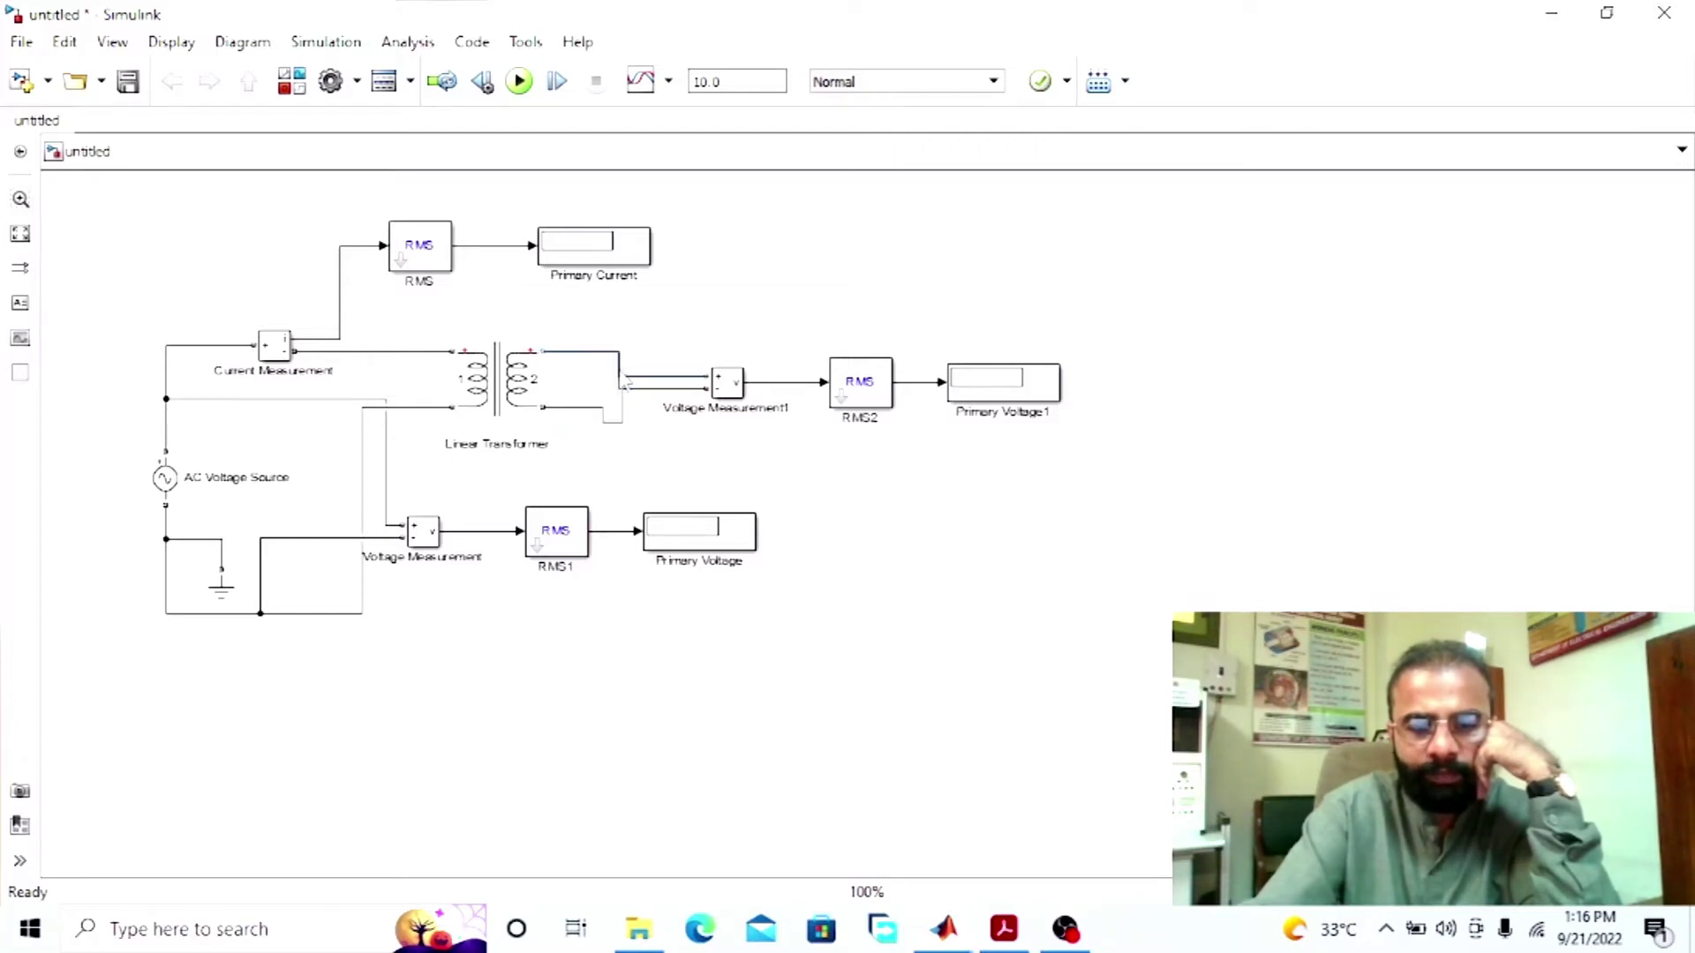
pyautogui.click(610, 422)
# Step: Label the copied display 'No-Load Secondary Voltage'
pyautogui.click(1001, 412)
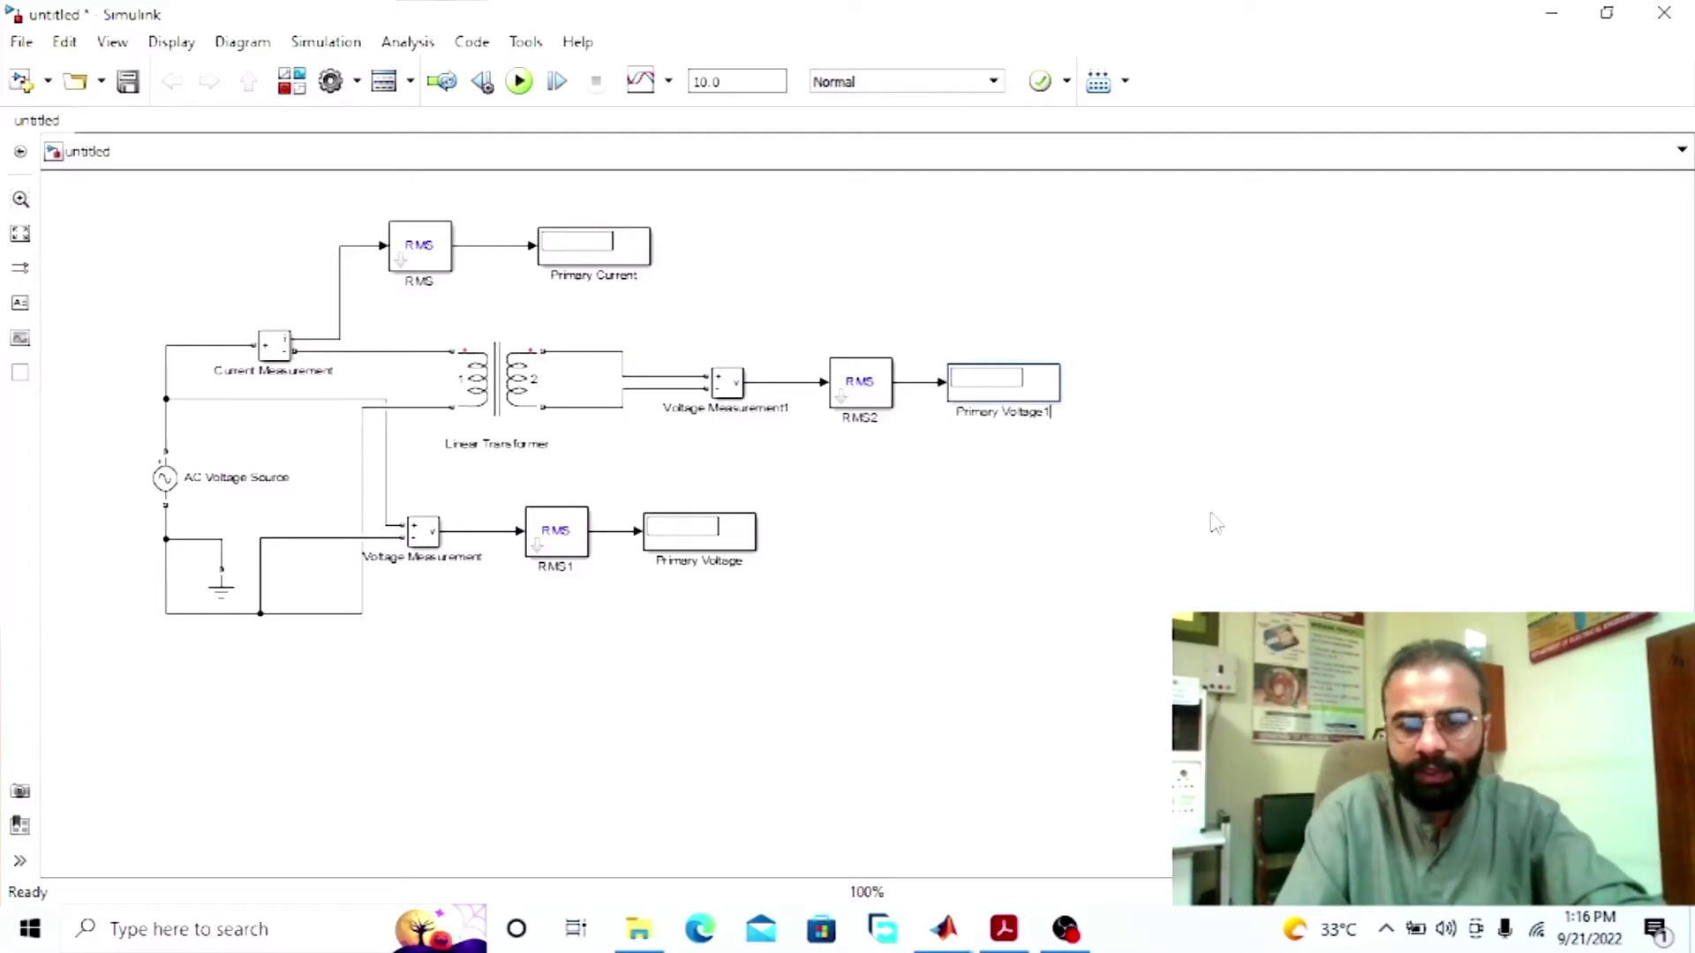
pyautogui.hotkey('ctrl', 'a')
pyautogui.write('No-Load Secondary')
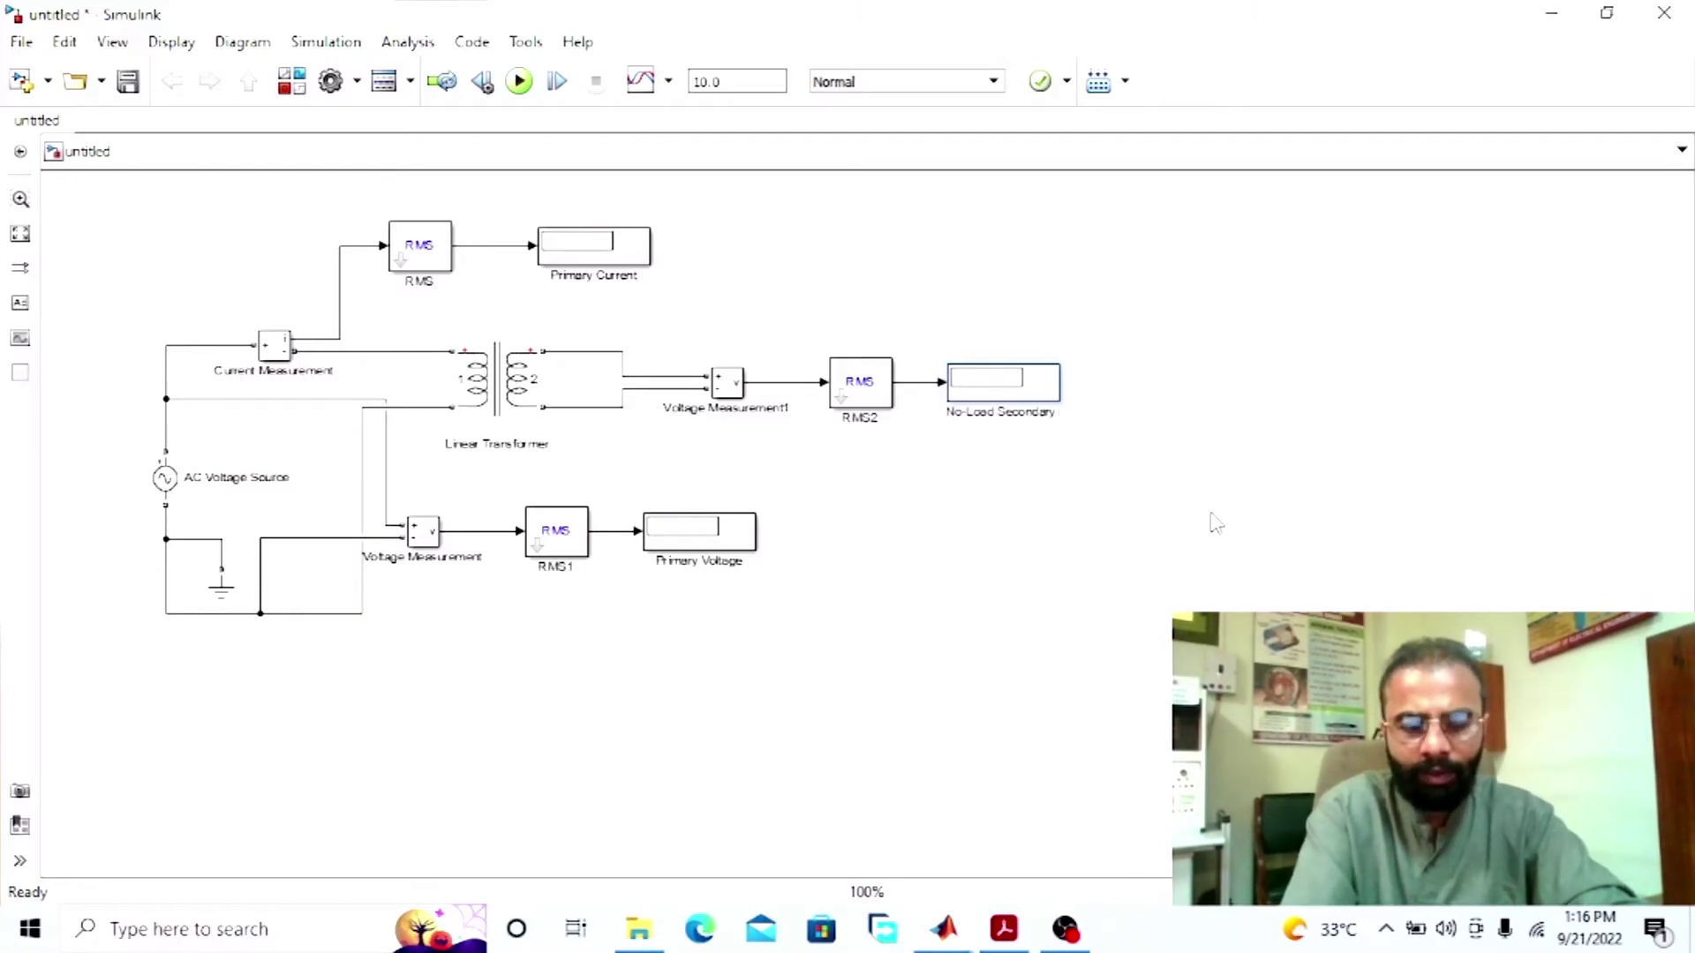
pyautogui.write(' Voltage')
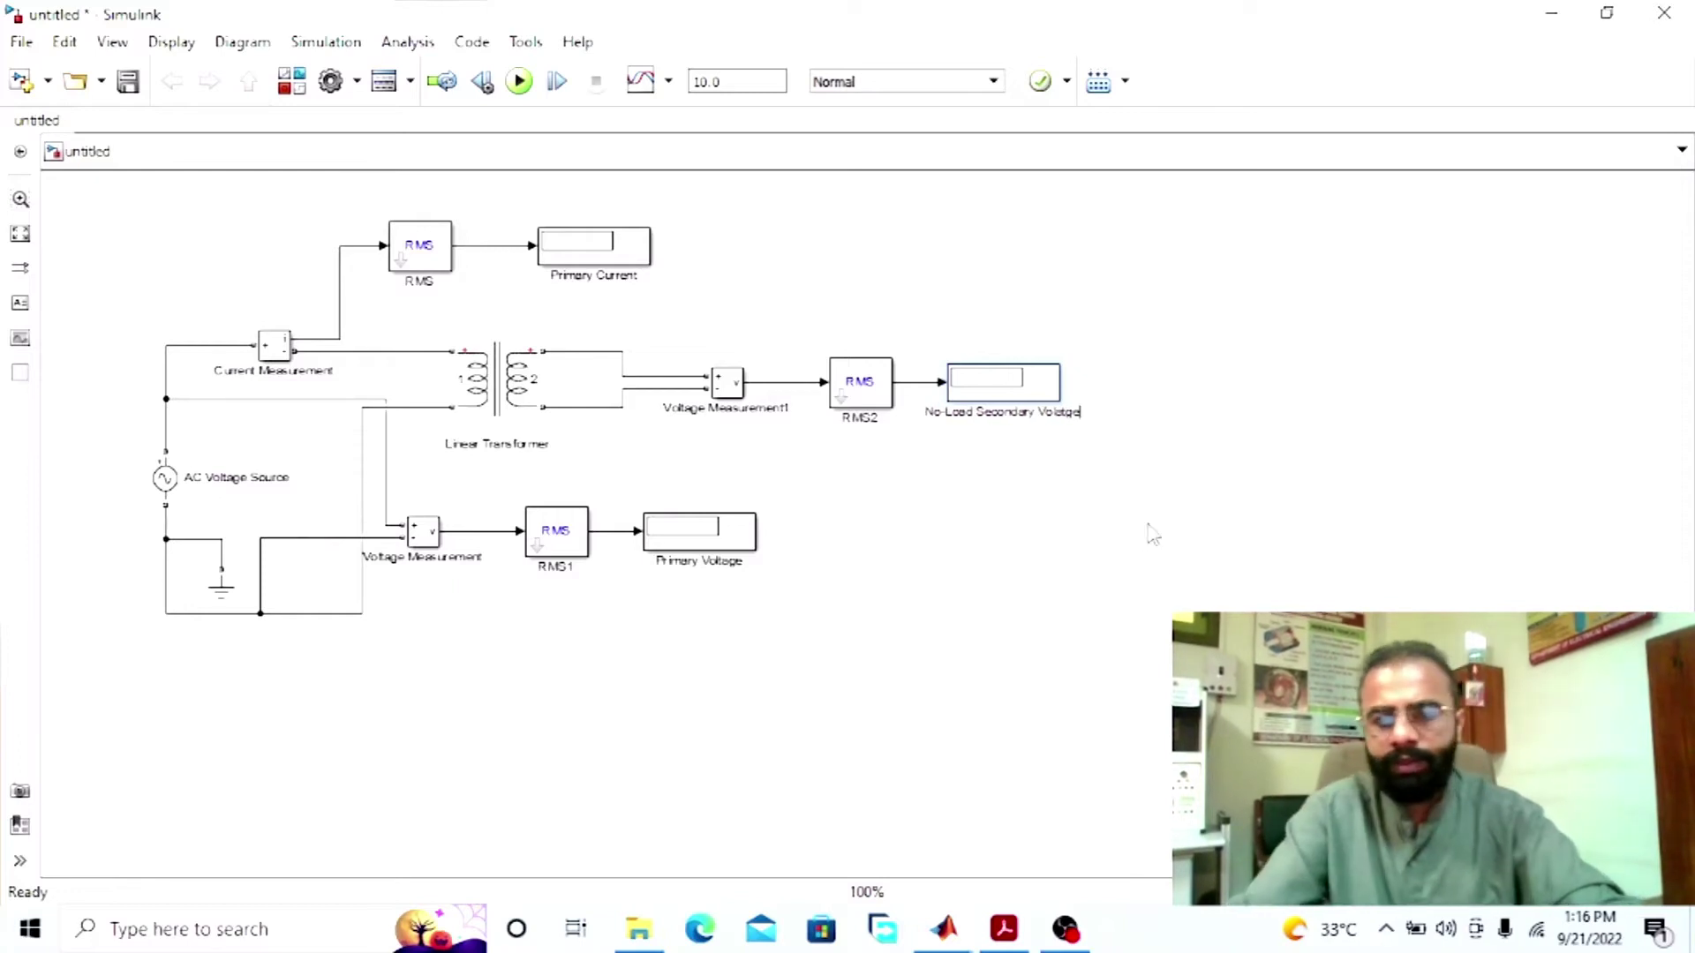
pyautogui.press('BackSpace')
pyautogui.press('BackSpace')
pyautogui.press('BackSpace')
pyautogui.write('tage')
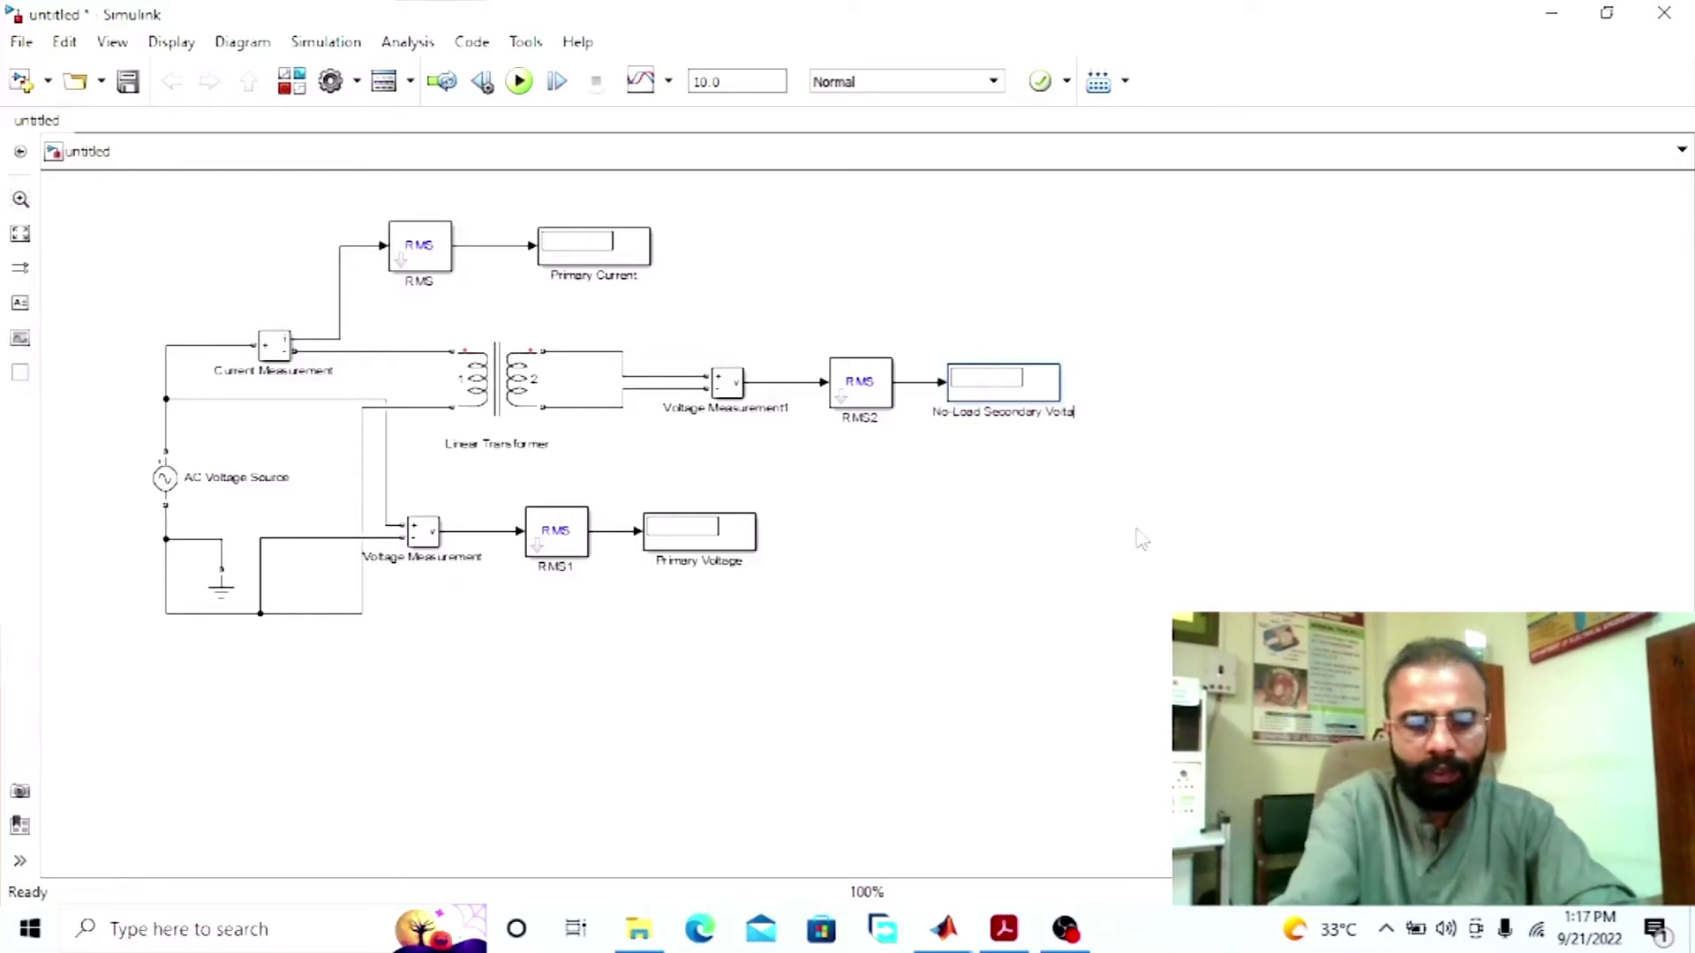
pyautogui.click(852, 519)
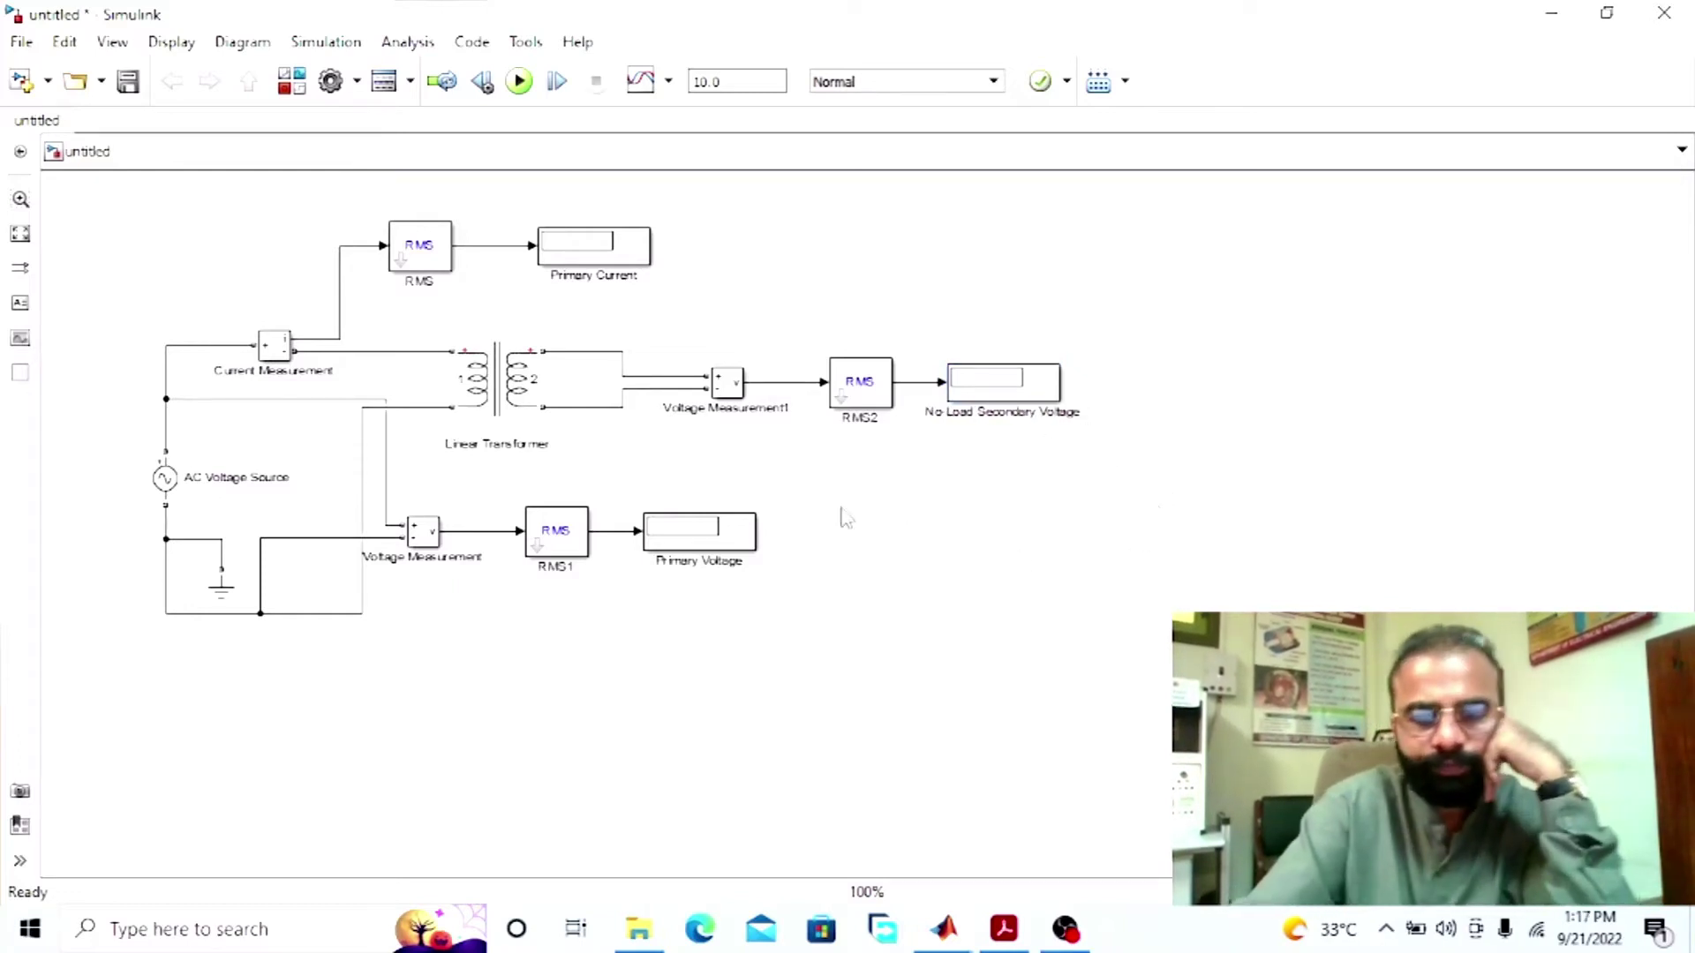
pyautogui.click(506, 398)
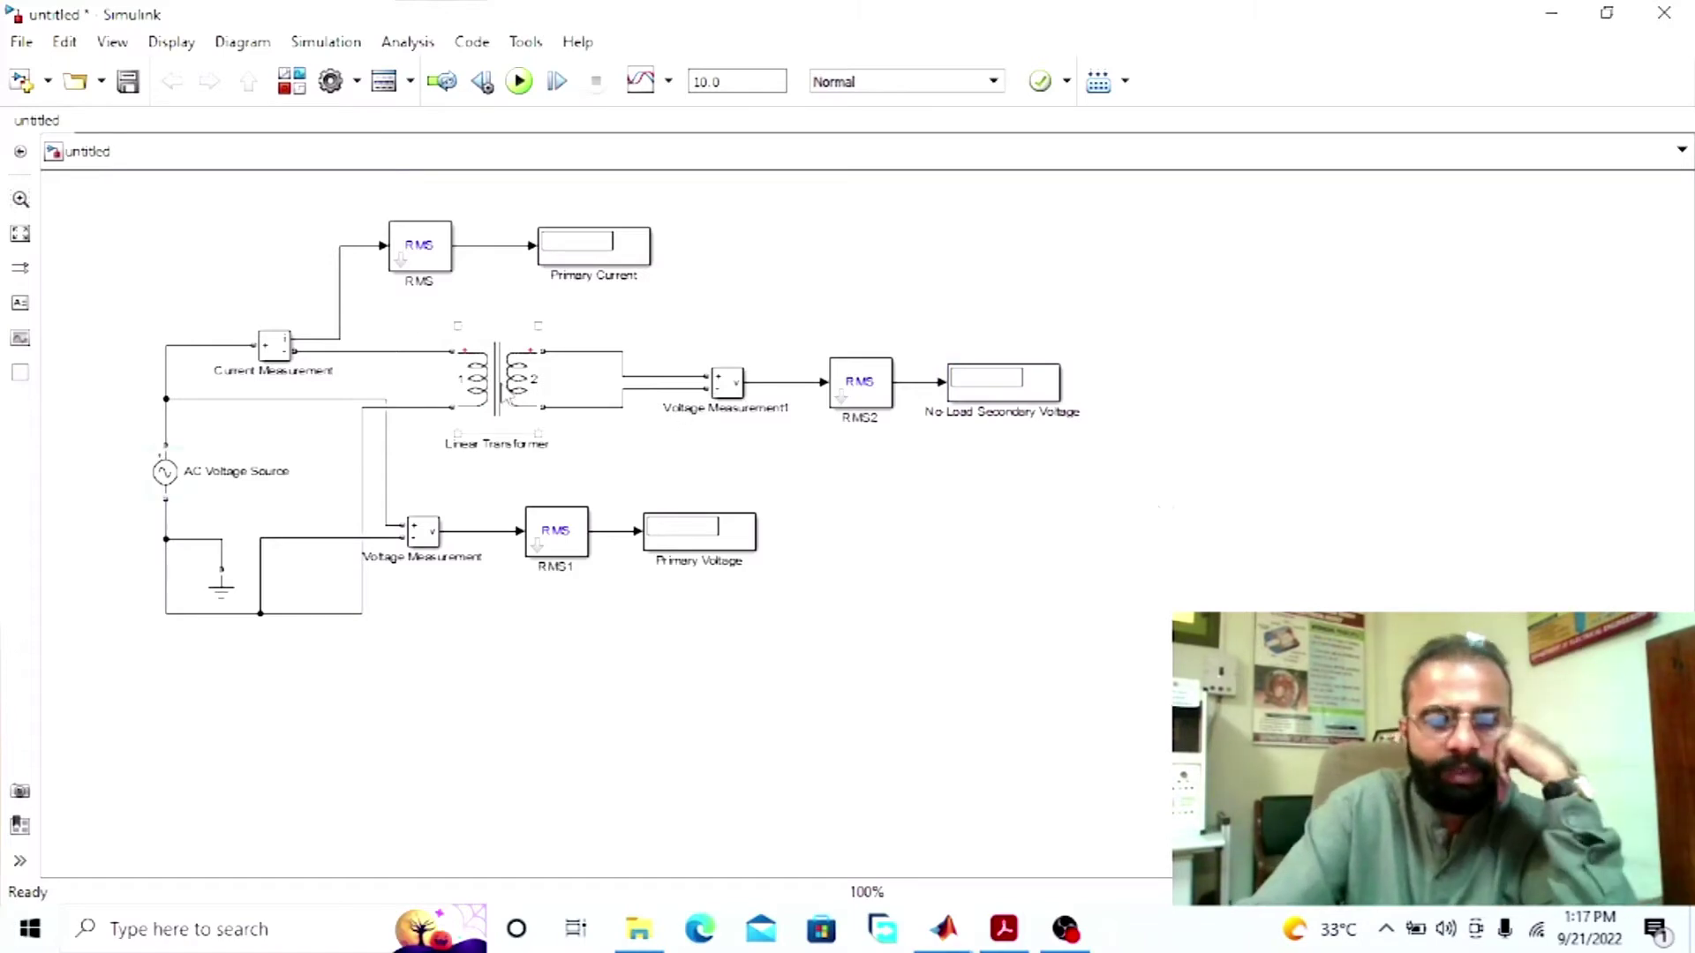
# Step: Set the Linear Transformer's winding voltages to 11e3 V primary and 440 V secondary
pyautogui.doubleClick(498, 388)
pyautogui.click(630, 388)
pyautogui.press('BackSpace')
pyautogui.press('BackSpace')
pyautogui.press('BackSpace')
pyautogui.press('BackSpace')
pyautogui.press('BackSpace')
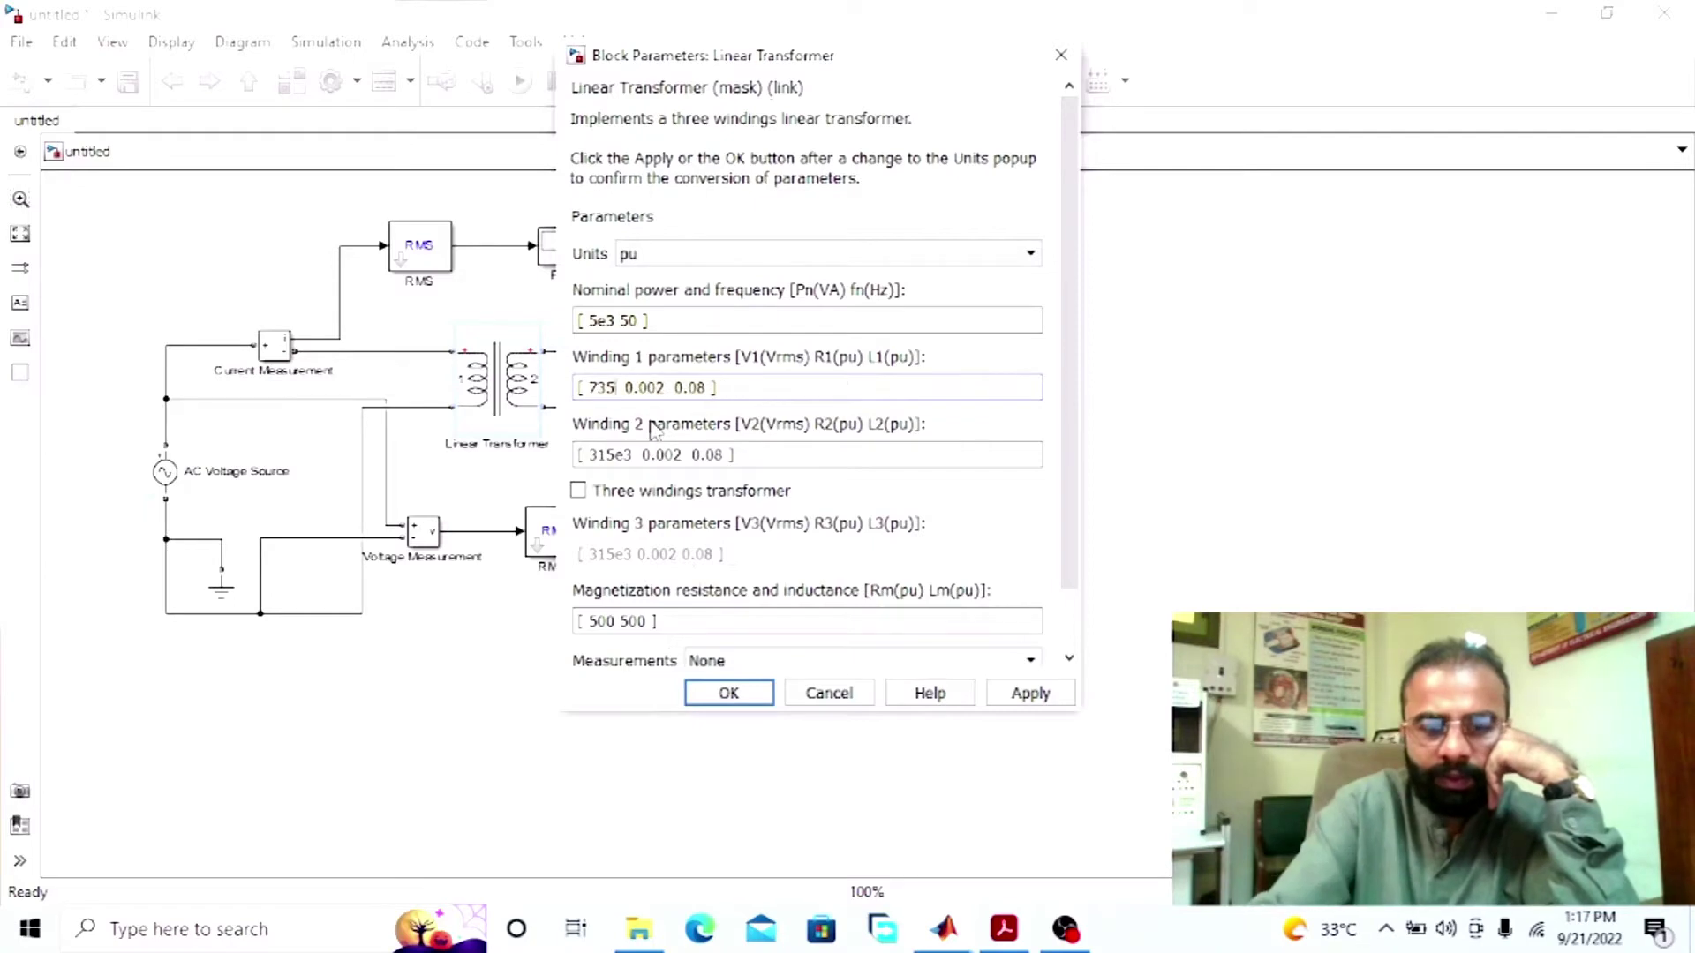
pyautogui.write('11e')
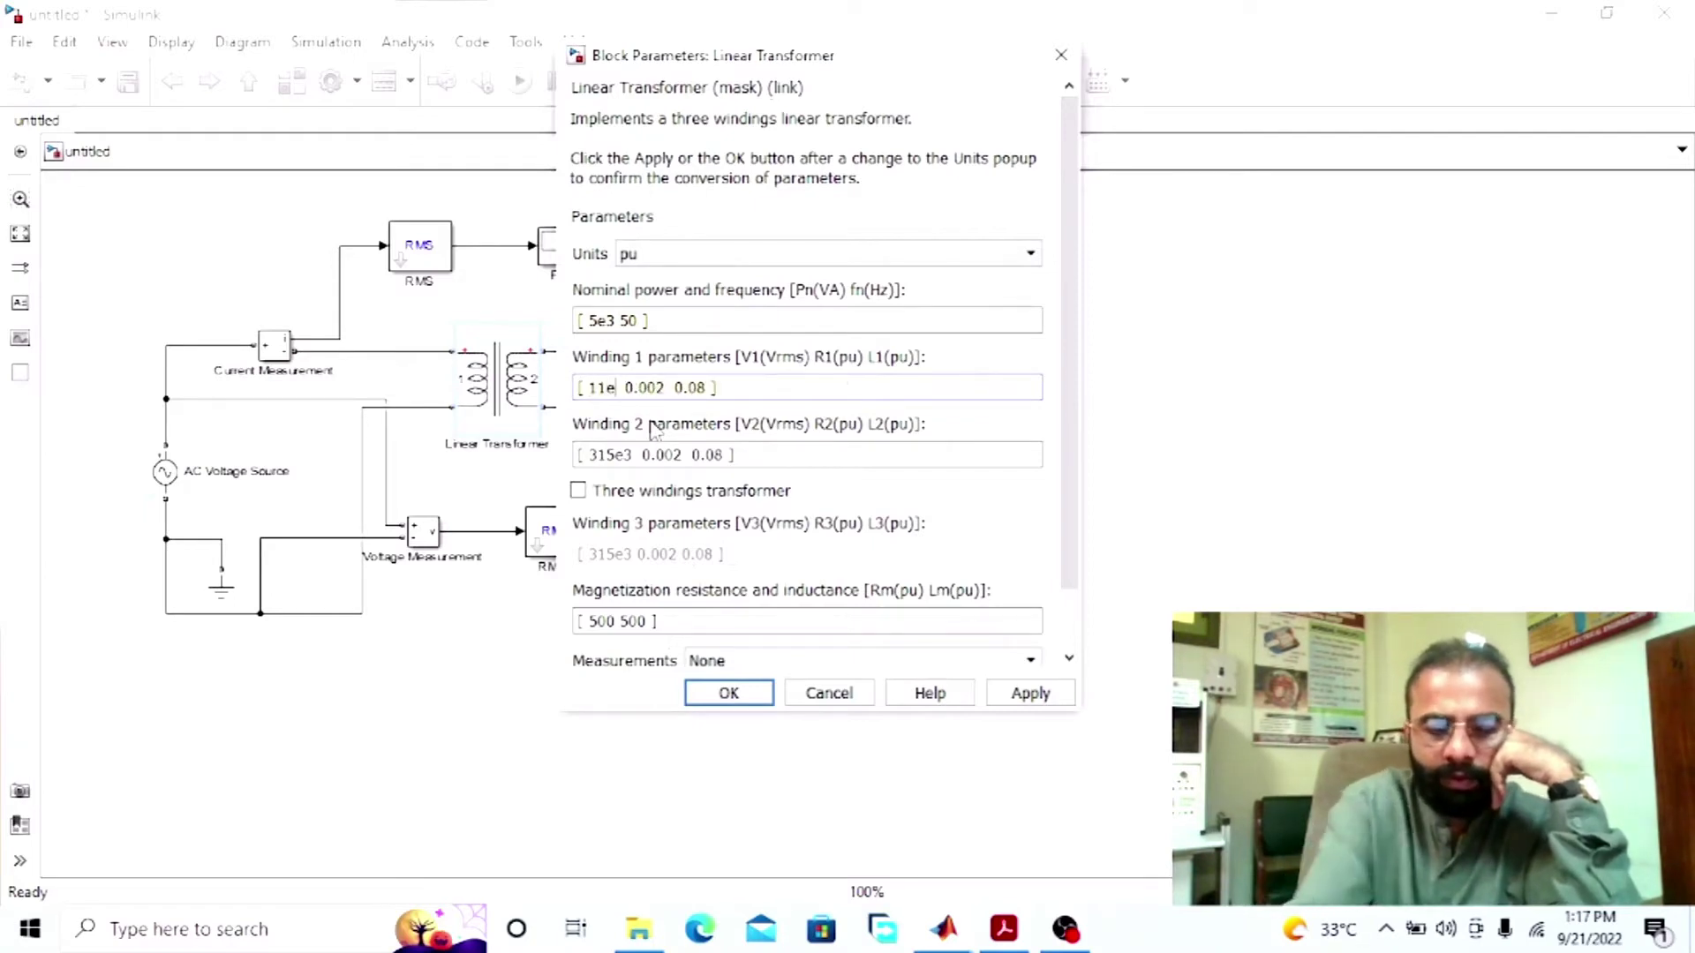
pyautogui.write('3')
pyautogui.tripleClick(604, 455)
pyautogui.click(632, 455)
pyautogui.press('BackSpace')
pyautogui.press('BackSpace')
pyautogui.press('BackSpace')
pyautogui.press('BackSpace')
pyautogui.press('BackSpace')
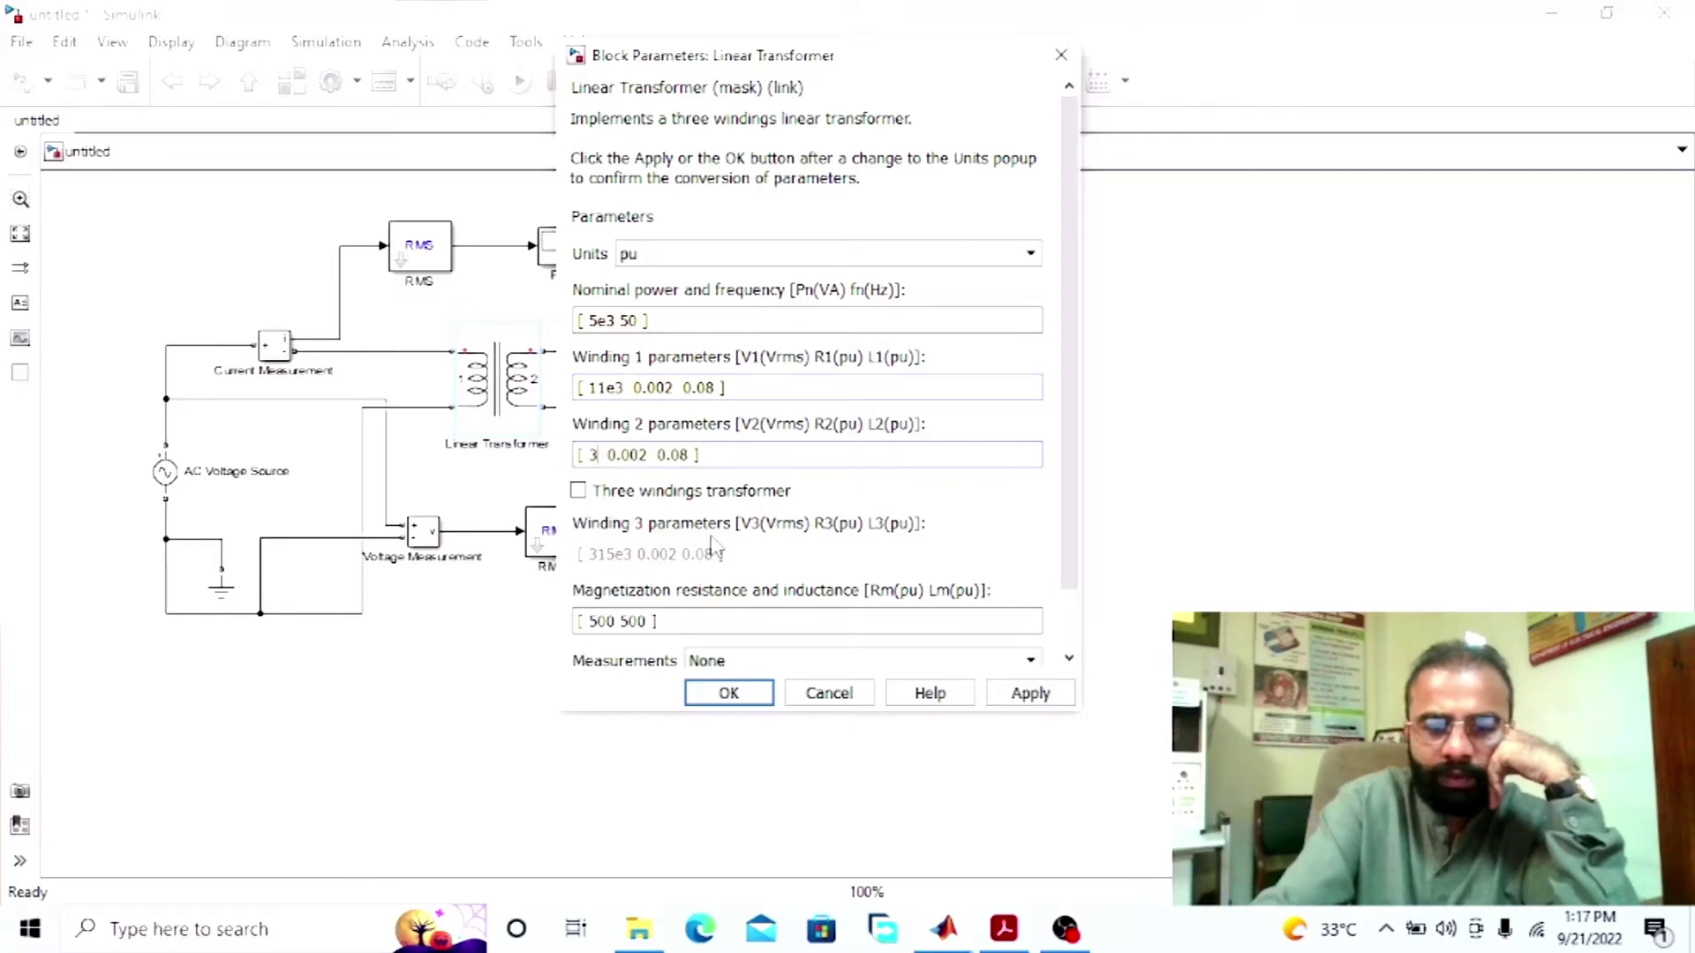
pyautogui.write('440')
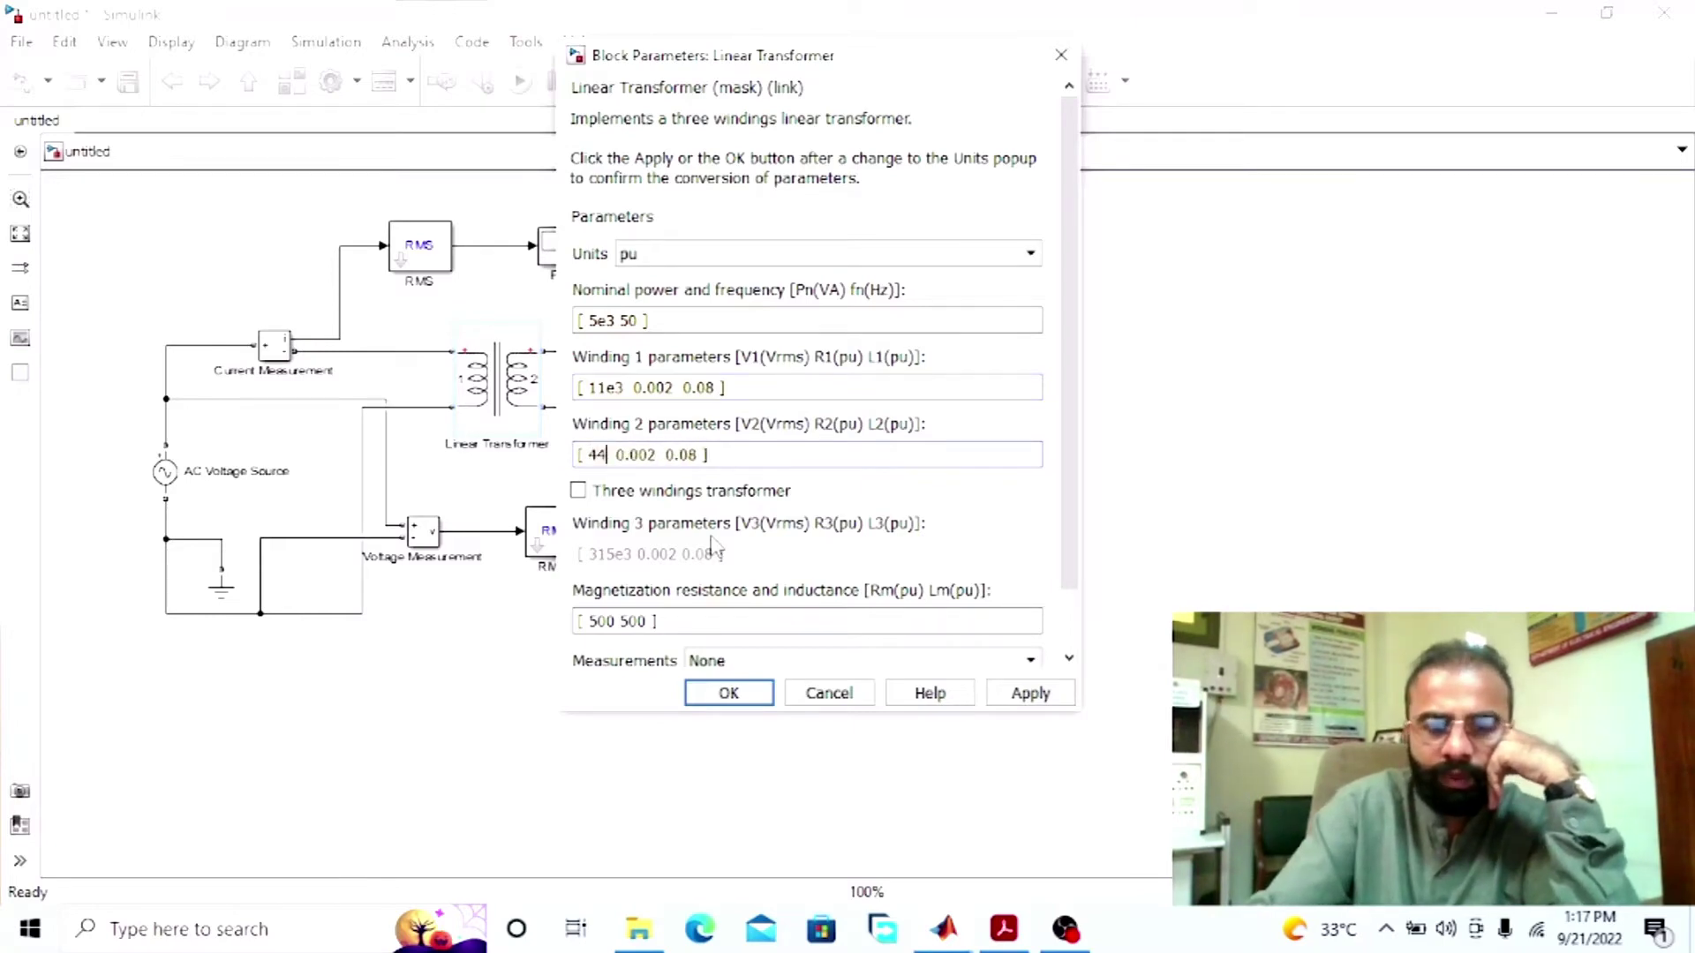
pyautogui.click(1029, 694)
pyautogui.click(732, 694)
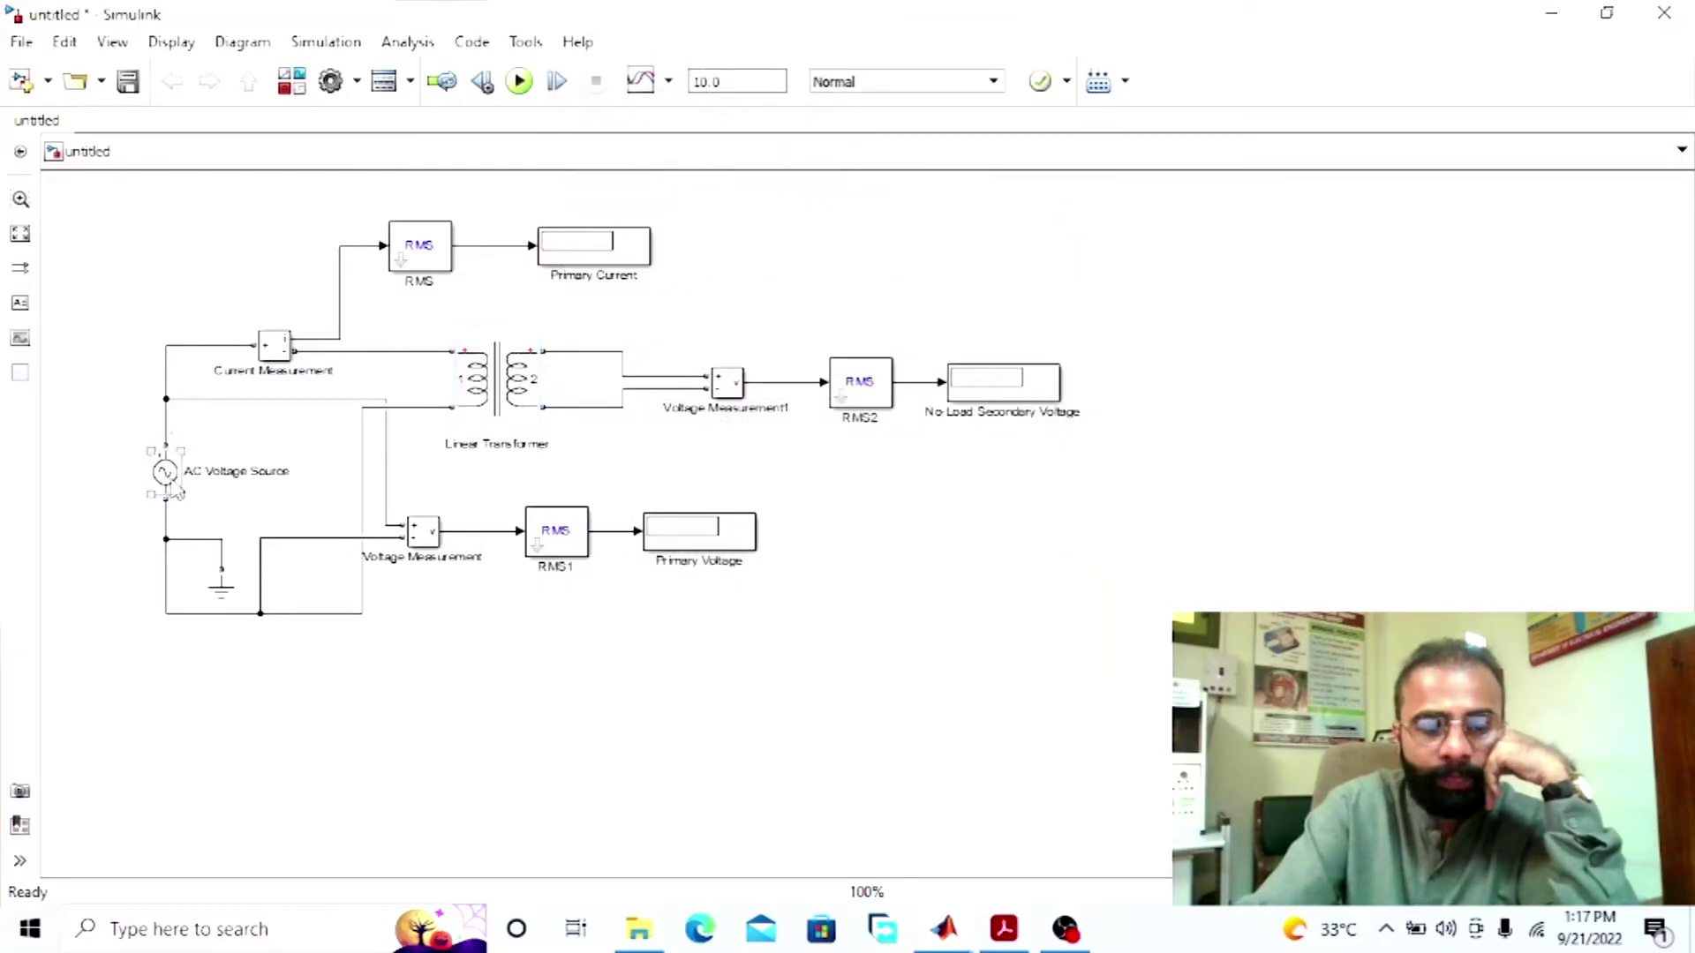
# Step: Set the AC Voltage Source to 11e3 V amplitude at 50 Hz
pyautogui.doubleClick(170, 485)
pyautogui.write('11e3')
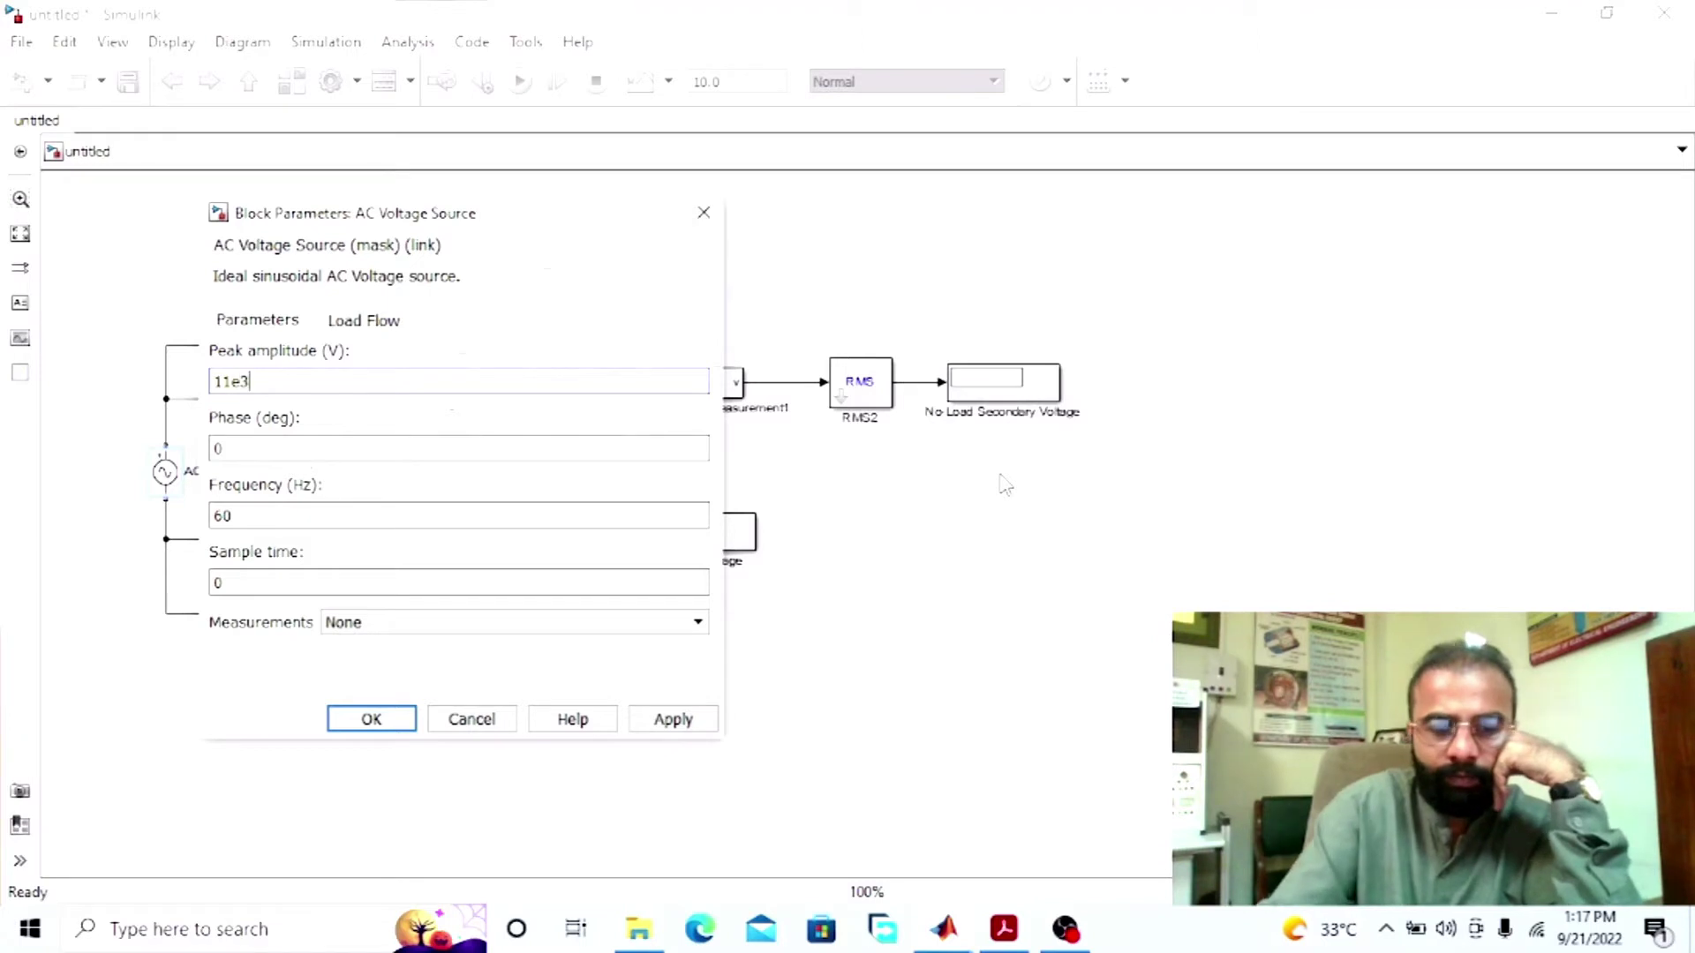
pyautogui.doubleClick(671, 511)
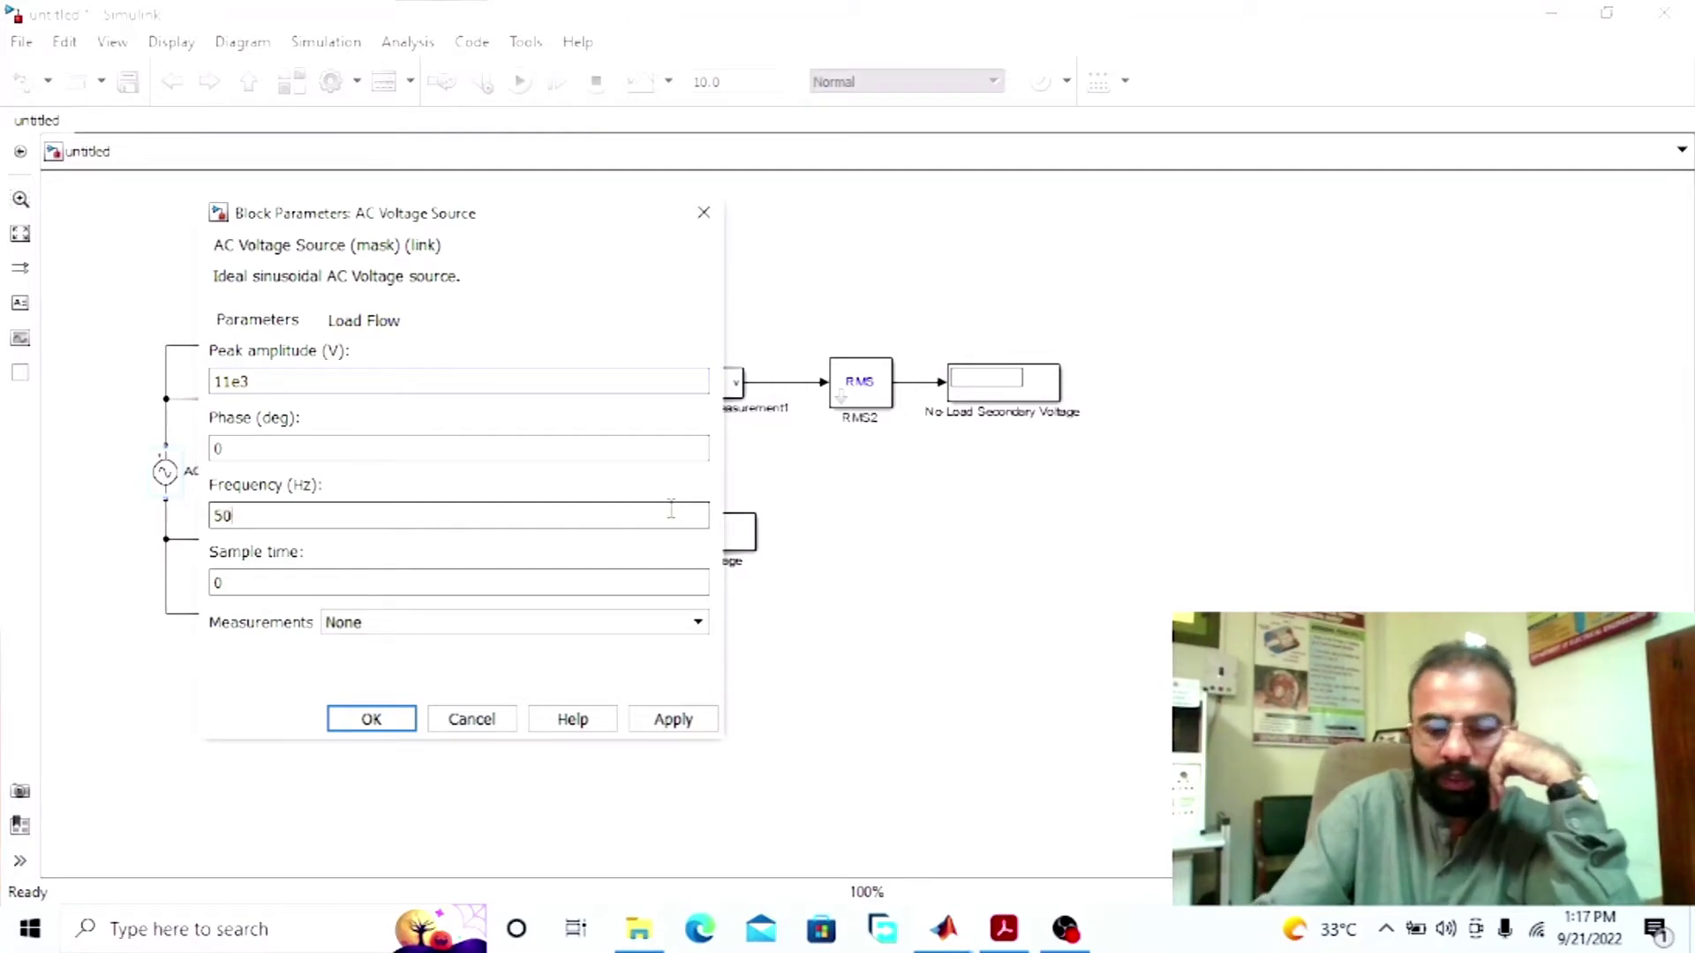
pyautogui.write('50')
pyautogui.press('Return')
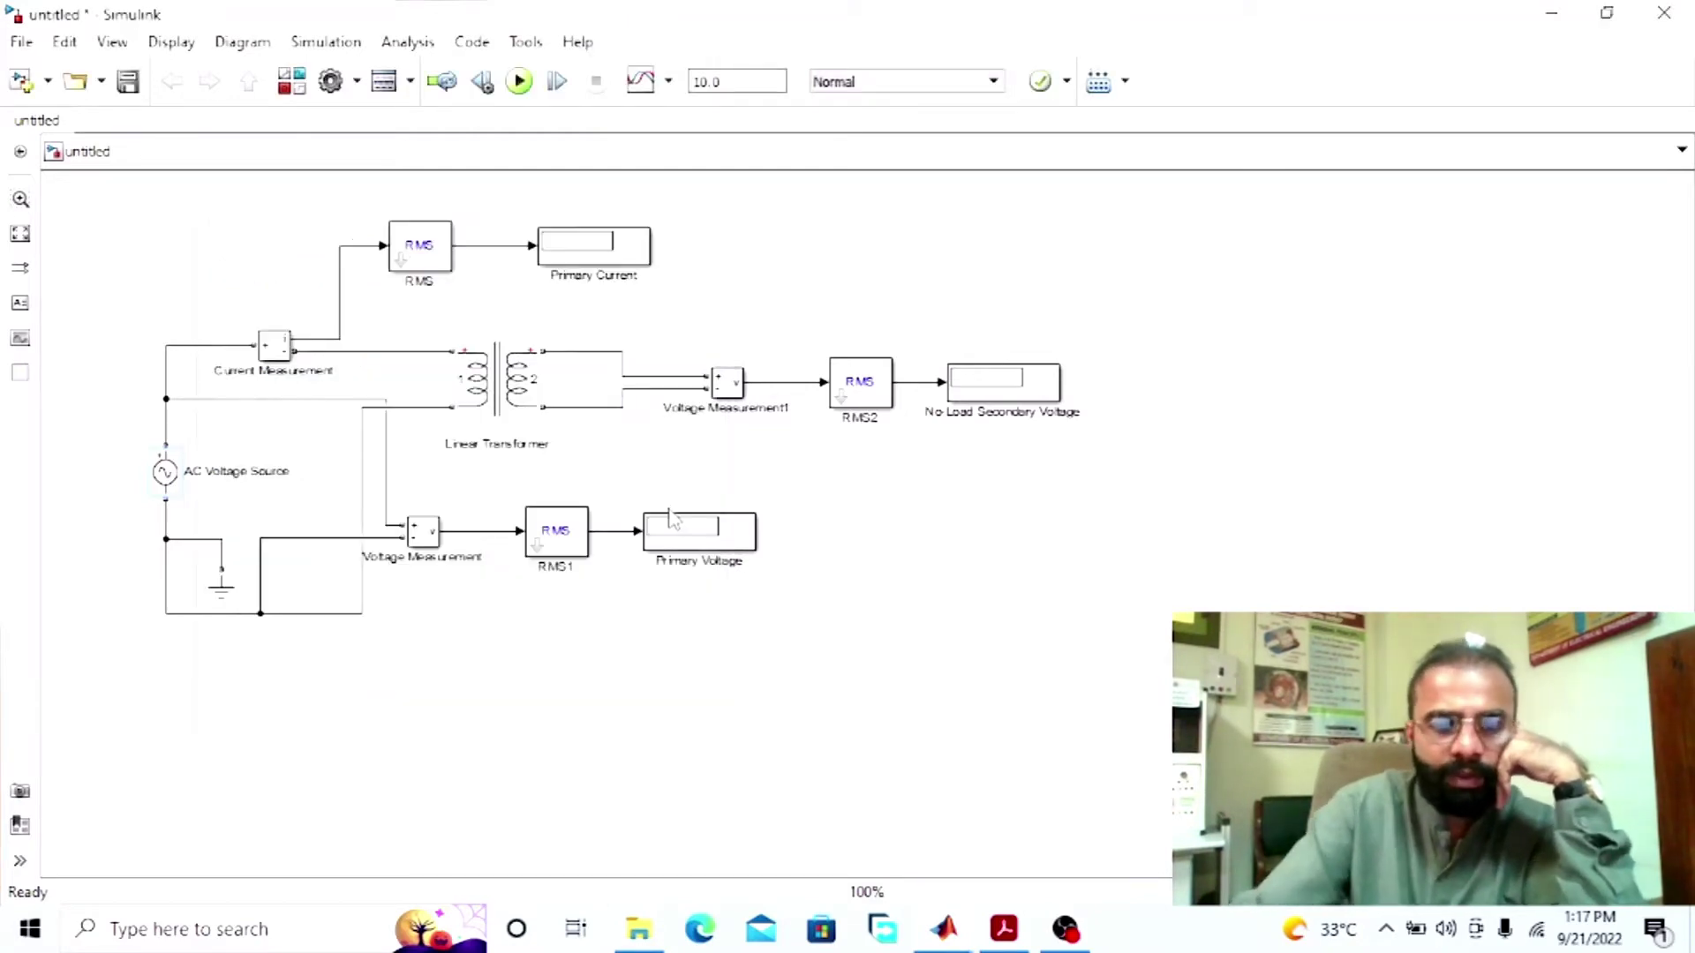
# Step: Set the fundamental frequency of RMS, RMS1 and RMS2 to 50 Hz
pyautogui.doubleClick(417, 252)
pyautogui.doubleClick(646, 303)
pyautogui.write('50')
pyautogui.press('Return')
pyautogui.doubleClick(570, 525)
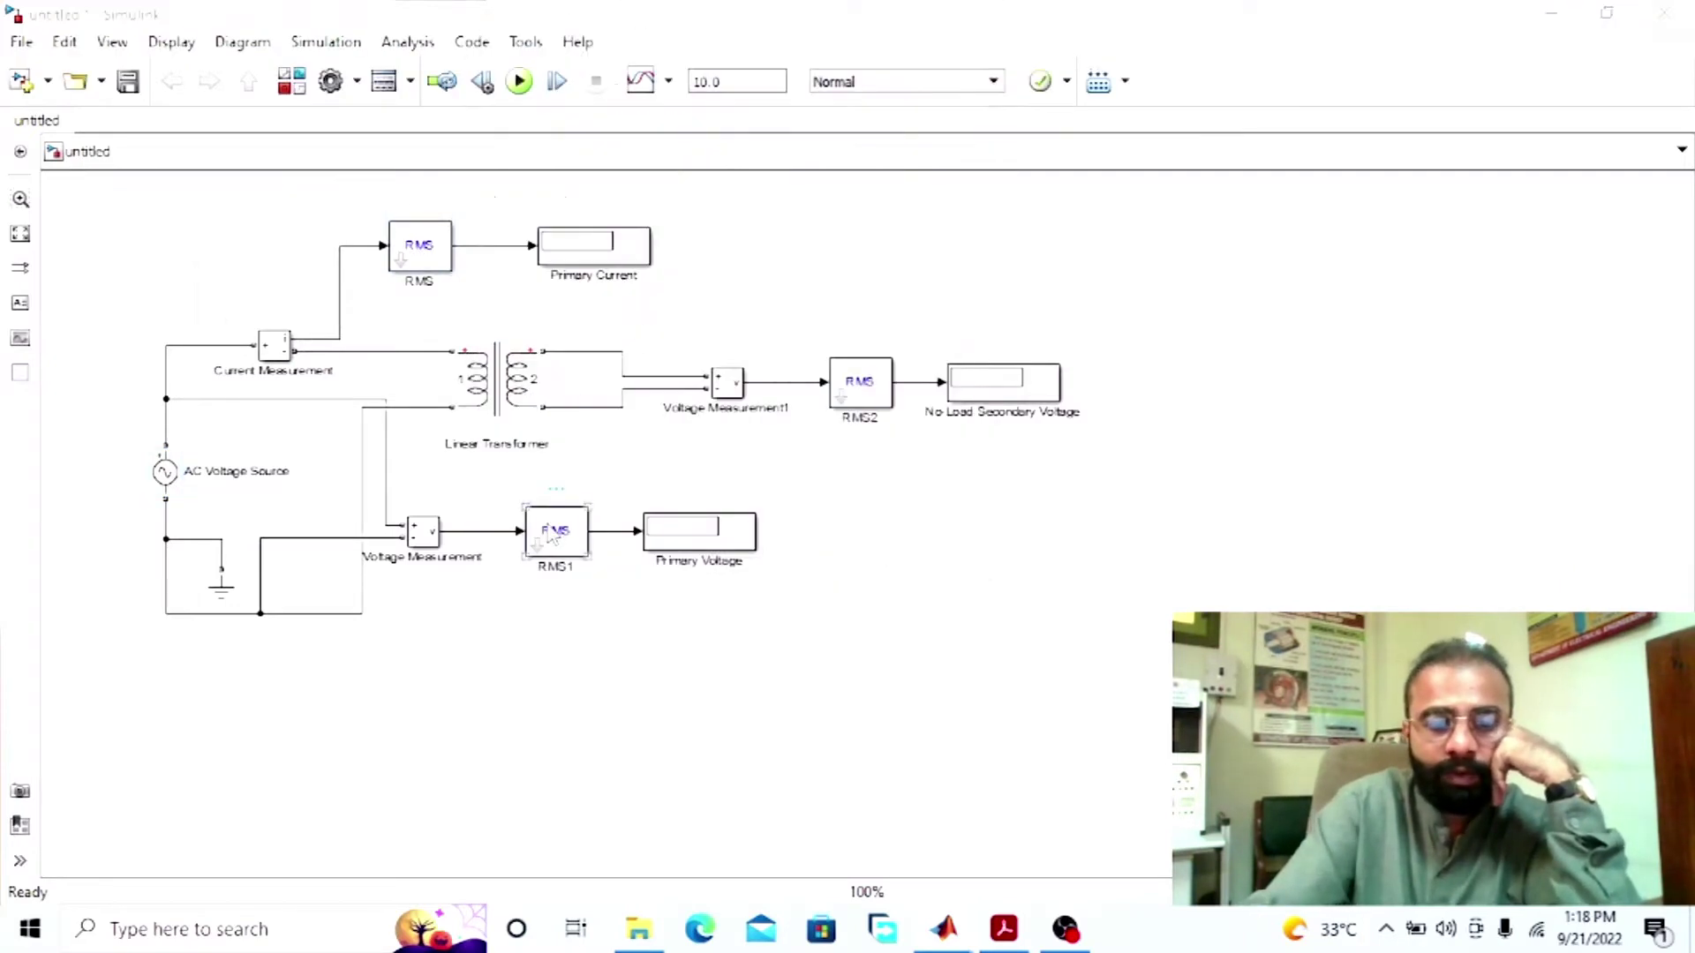
pyautogui.doubleClick(750, 536)
pyautogui.write('50')
pyautogui.press('Return')
pyautogui.doubleClick(878, 388)
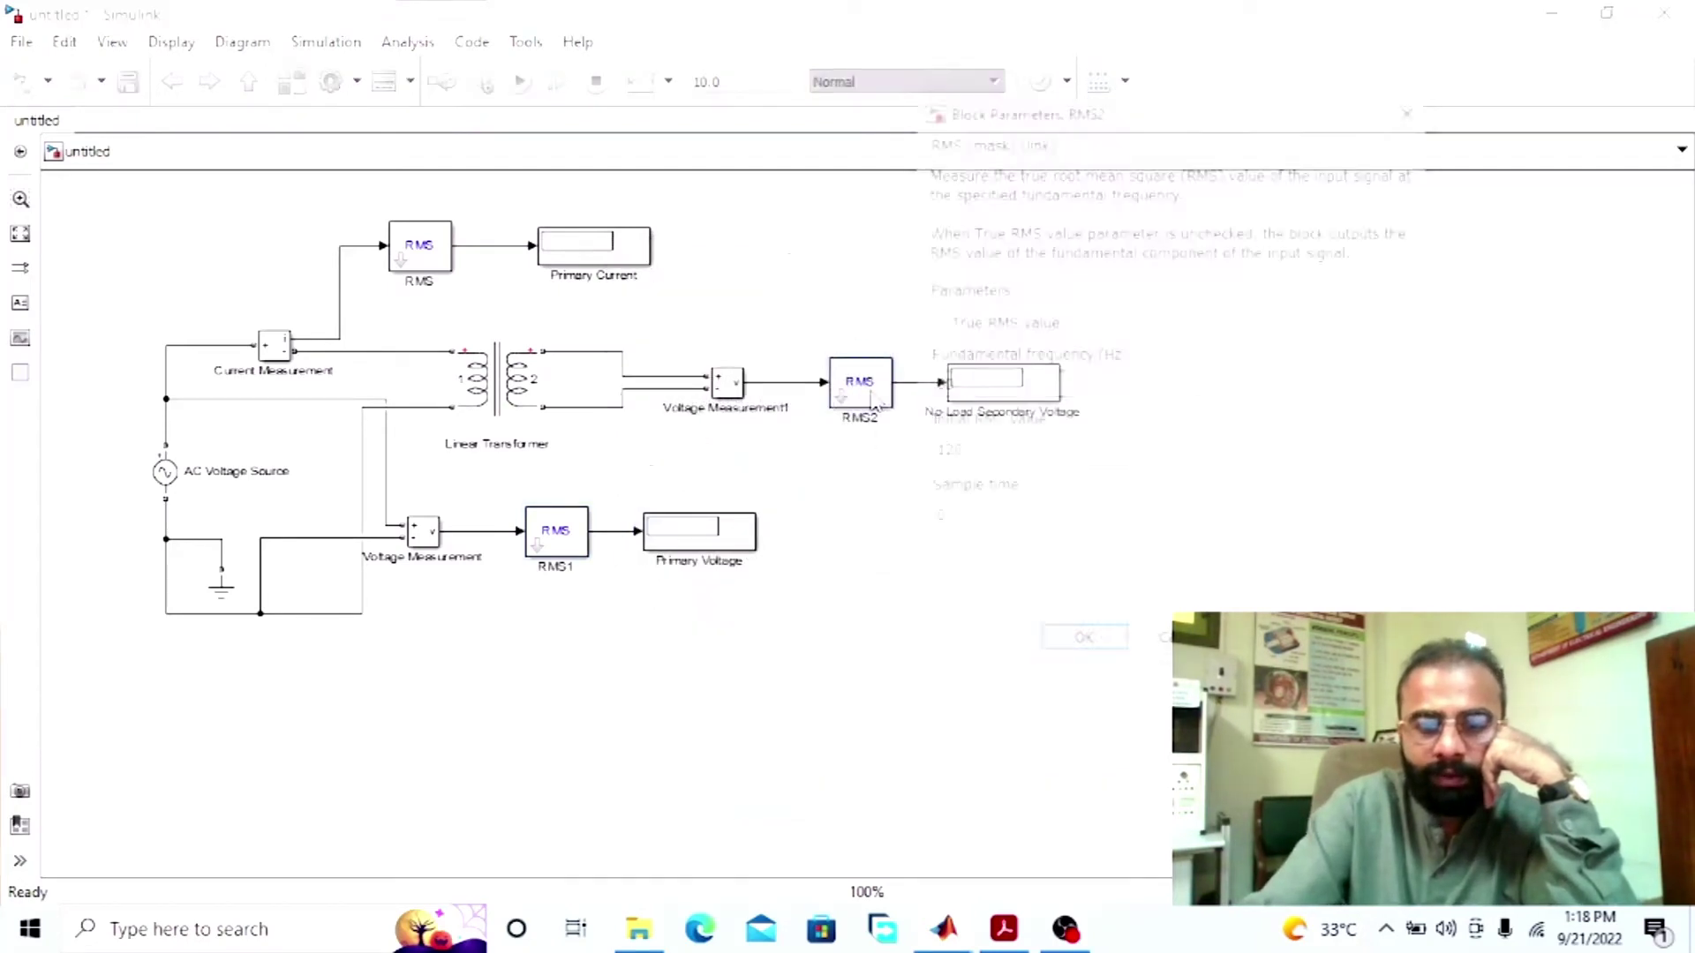
pyautogui.doubleClick(949, 384)
pyautogui.press('Return')
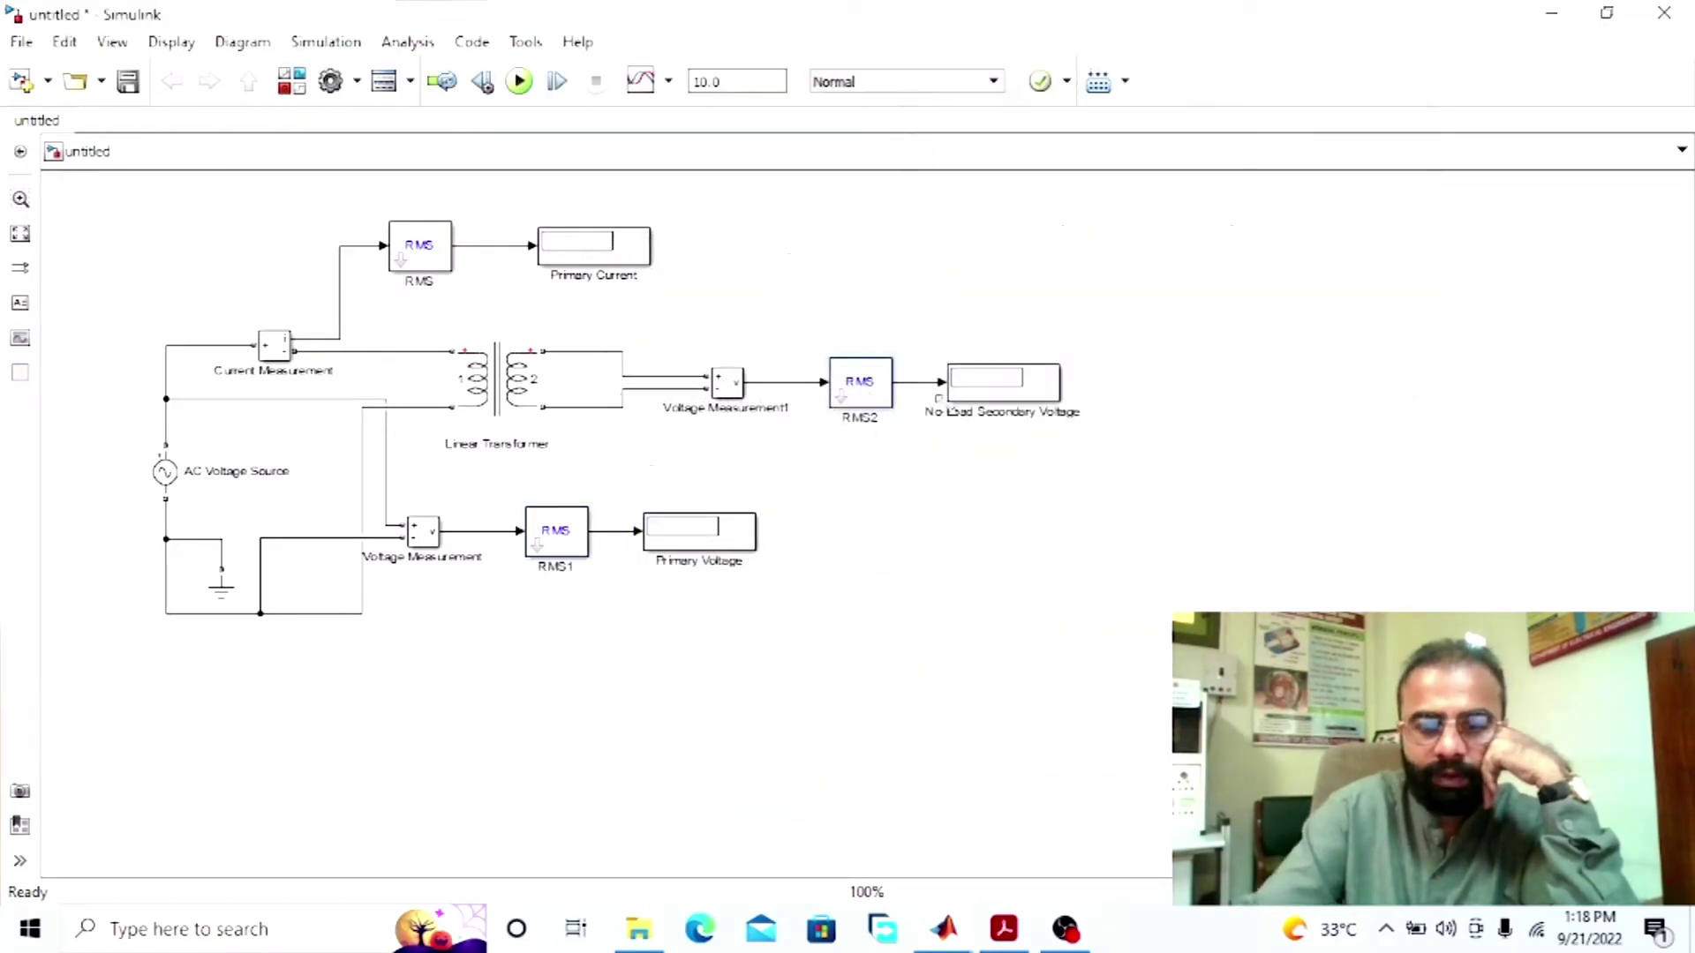
pyautogui.click(554, 448)
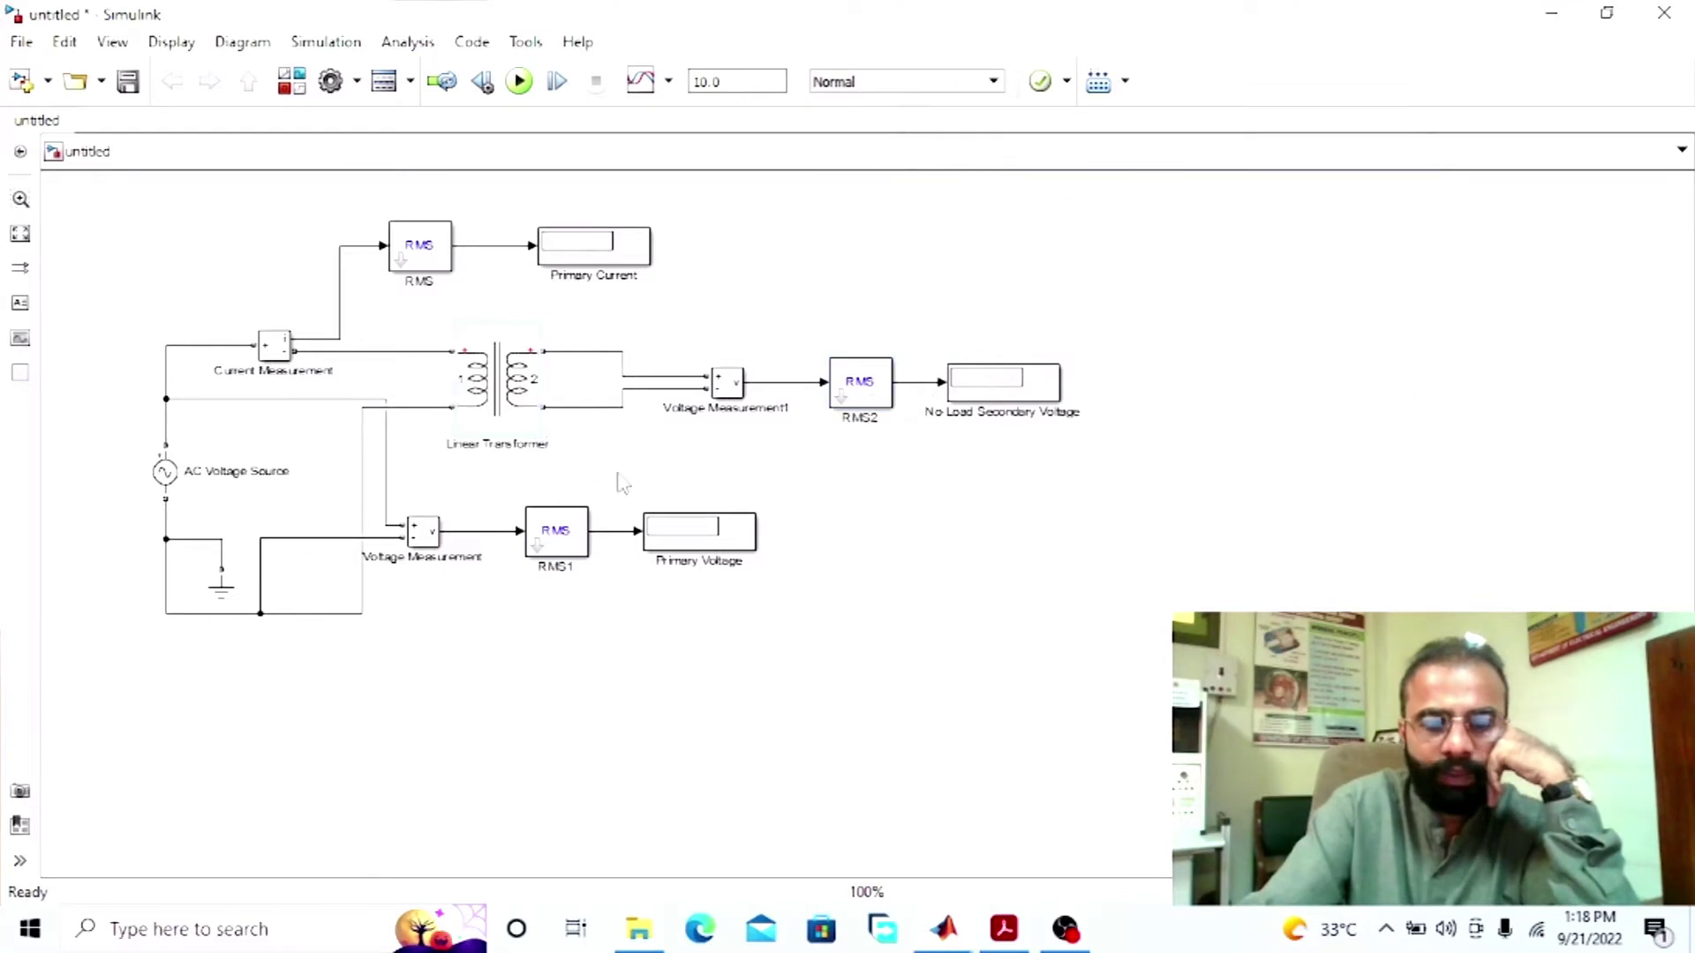
# Step: Rename the transformer '11000 / 440 V Step Down Transformer' and switch to the Acrobat notes
pyautogui.press('BackSpace')
pyautogui.press('BackSpace')
pyautogui.press('BackSpace')
pyautogui.press('BackSpace')
pyautogui.press('BackSpace')
pyautogui.press('BackSpace')
pyautogui.press('BackSpace')
pyautogui.press('BackSpace')
pyautogui.press('BackSpace')
pyautogui.press('BackSpace')
pyautogui.press('BackSpace')
pyautogui.press('BackSpace')
pyautogui.press('BackSpace')
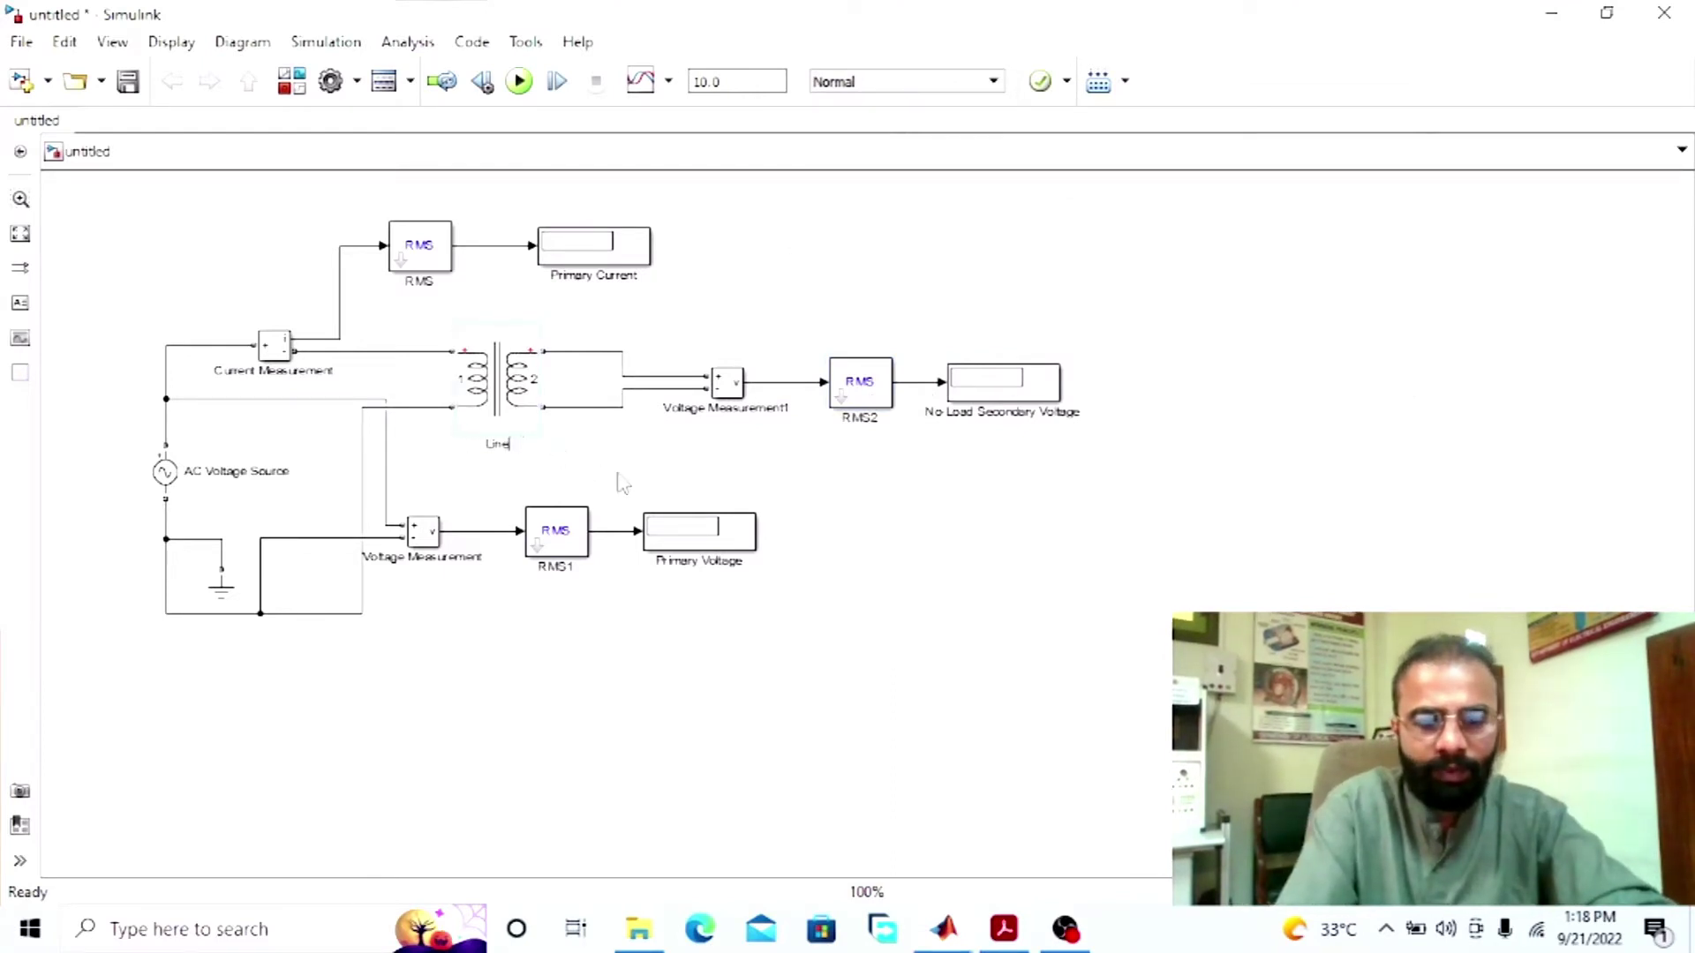
pyautogui.press('BackSpace')
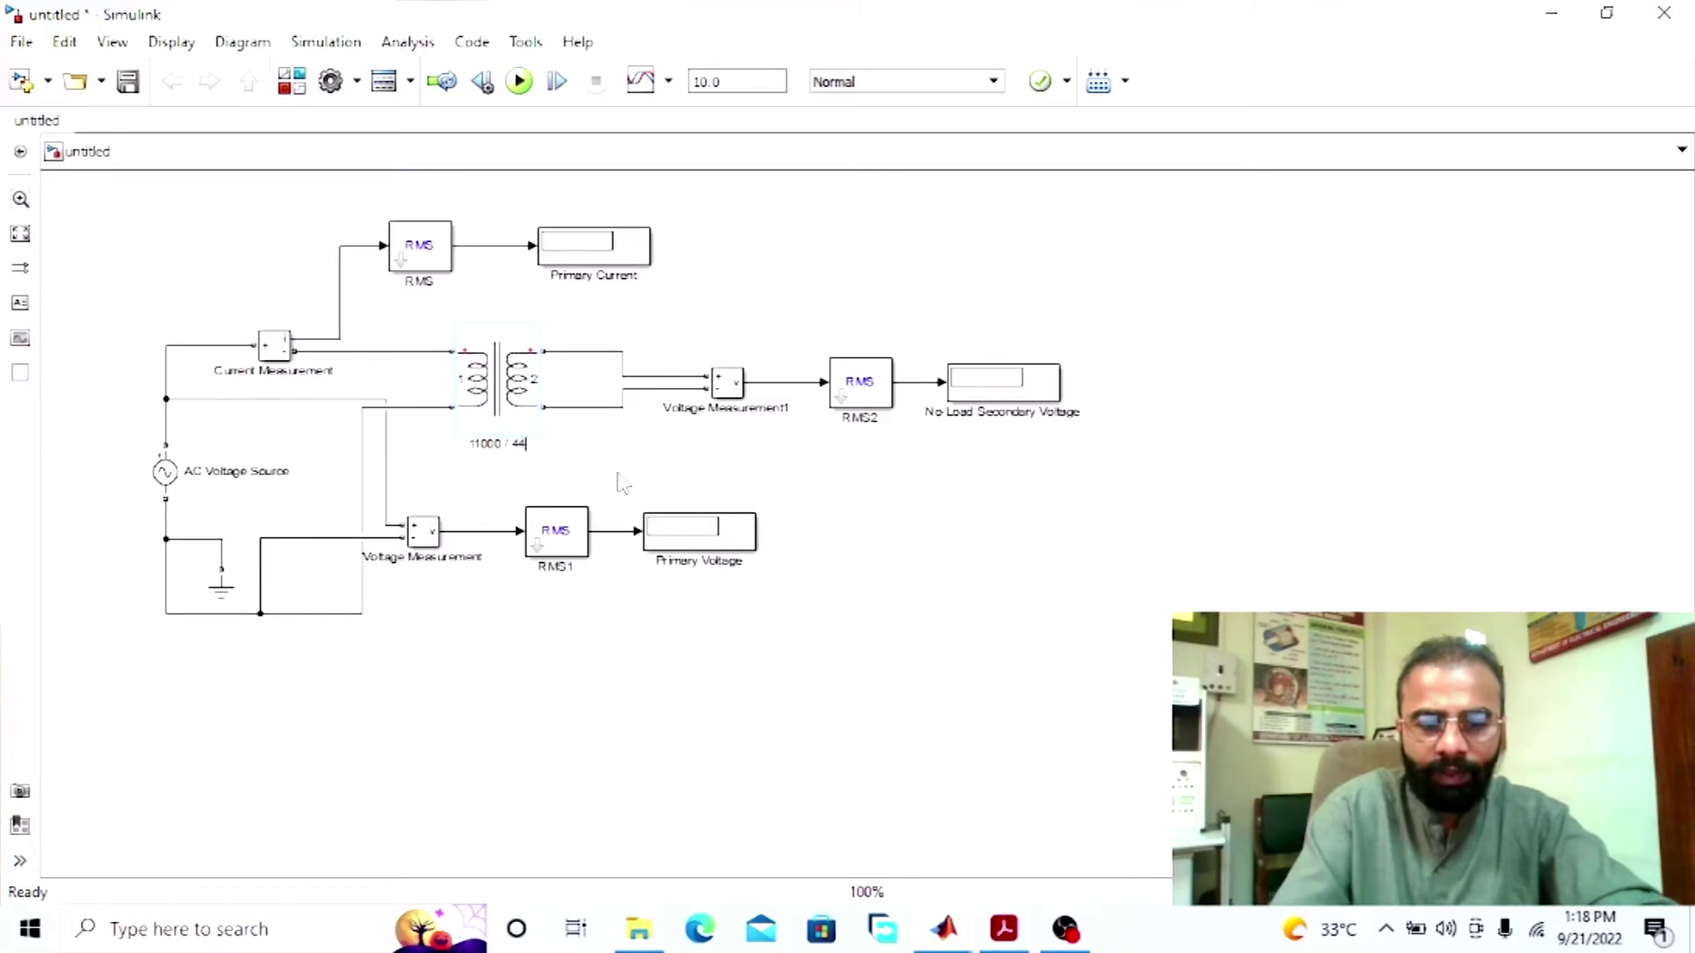
pyautogui.write('V')
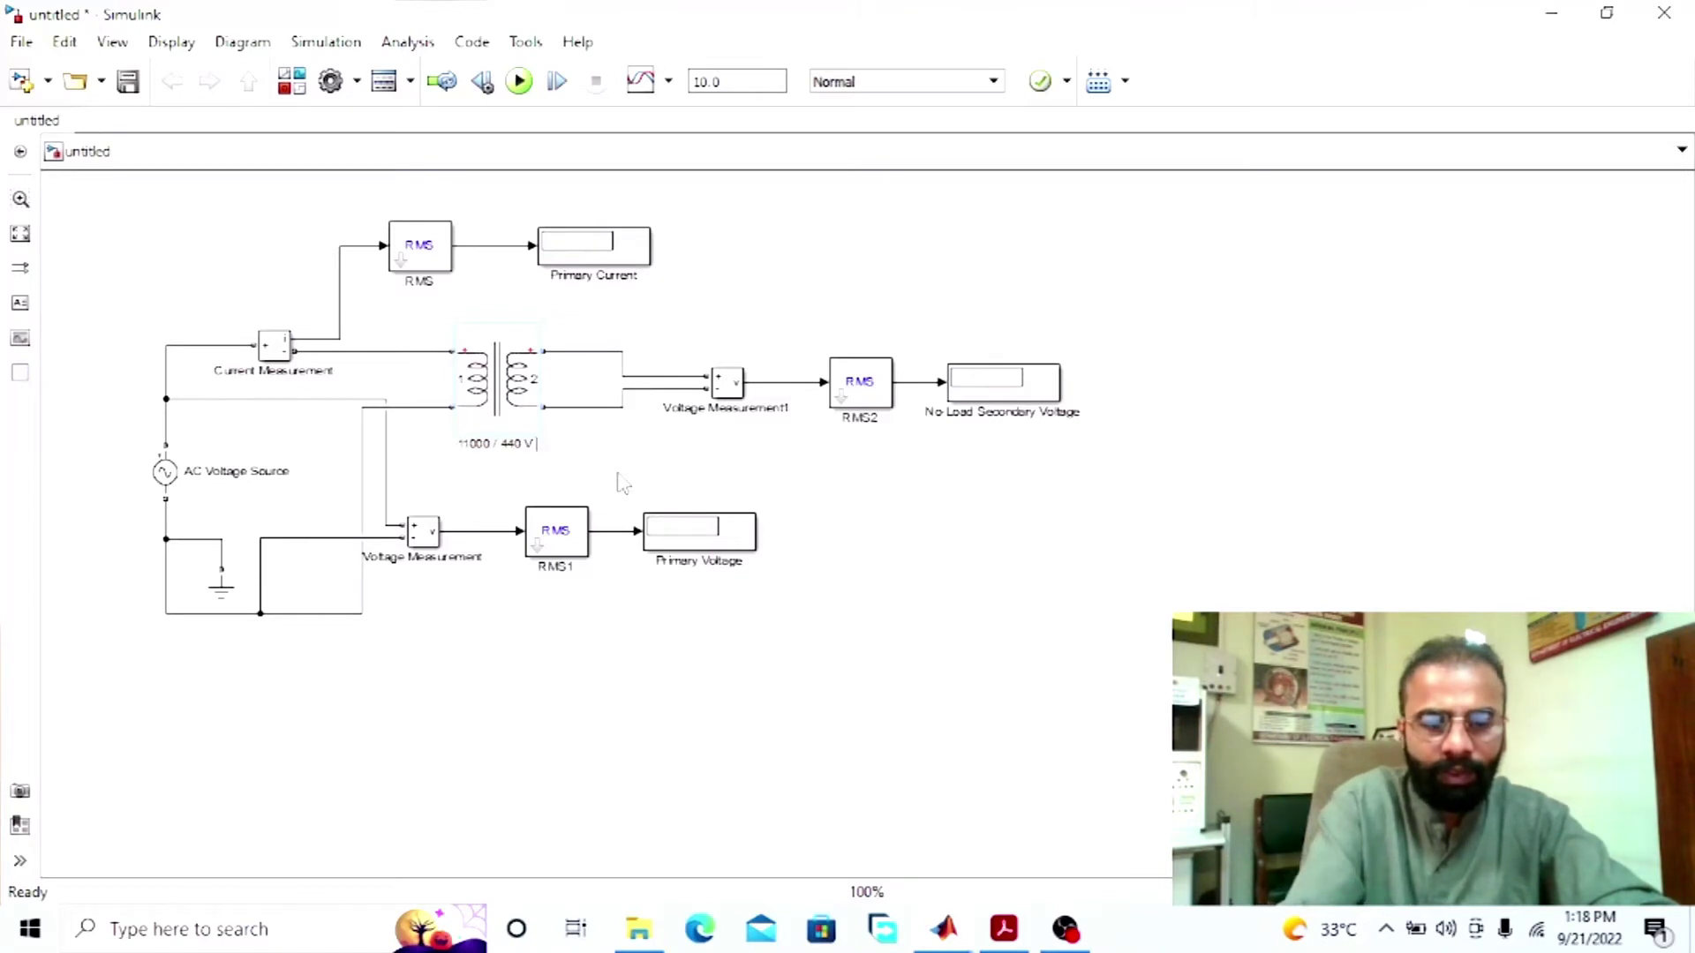
pyautogui.write(' Step')
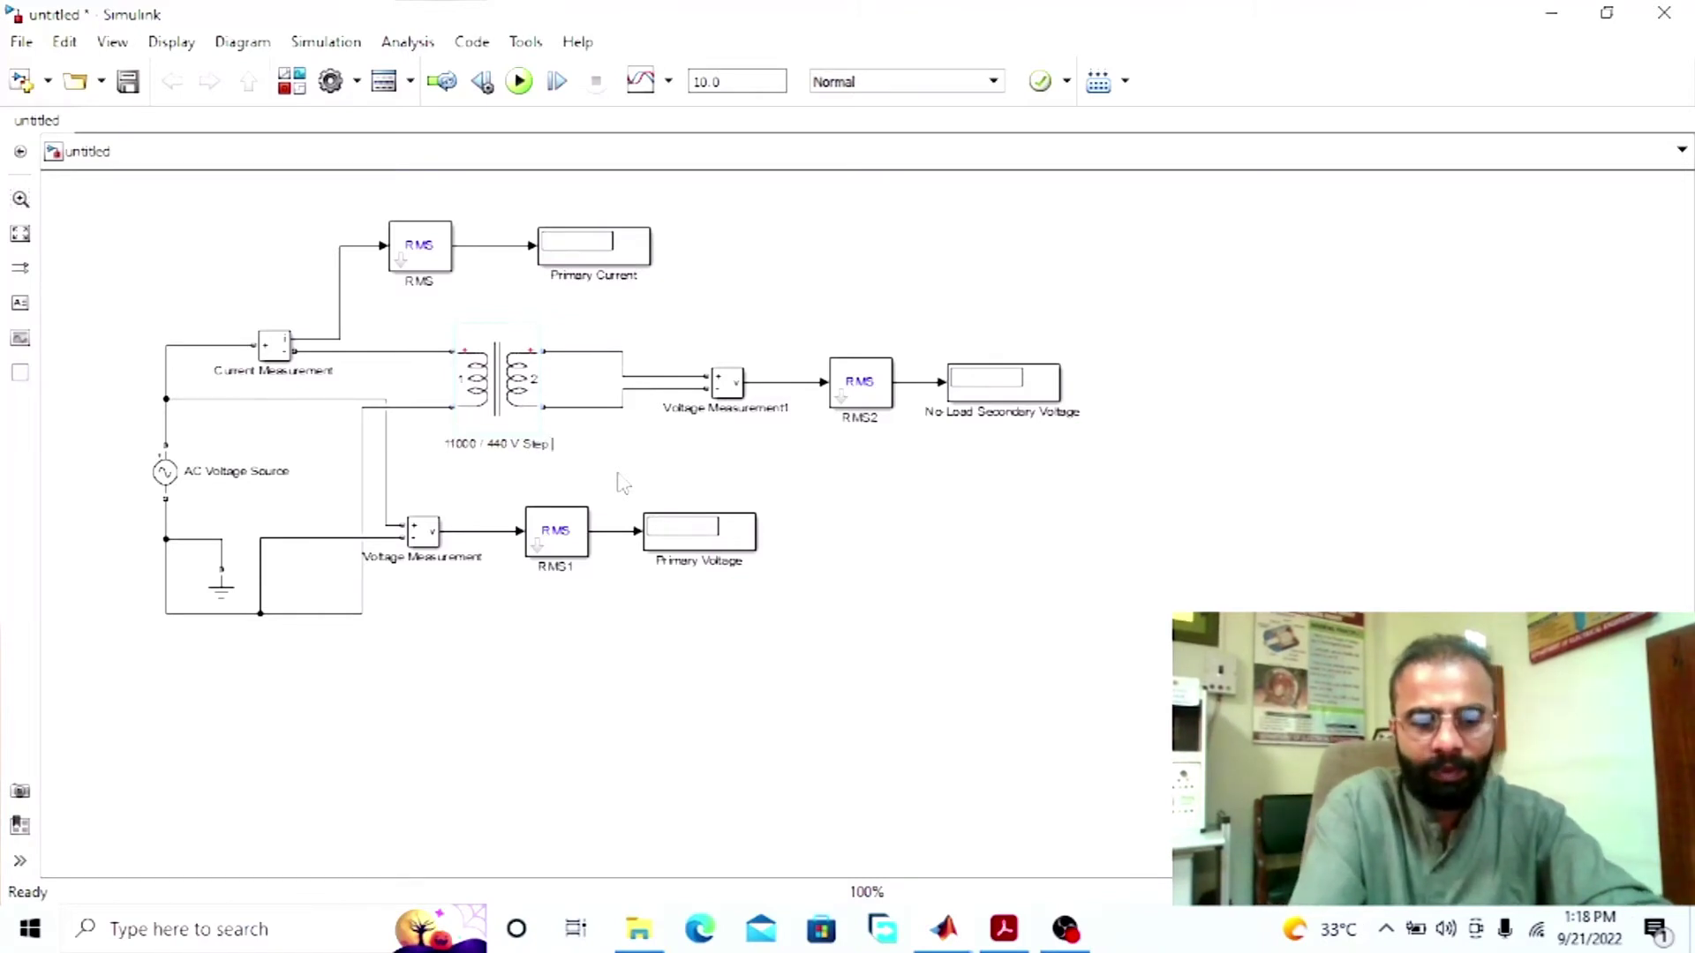
pyautogui.write(' Down Tra')
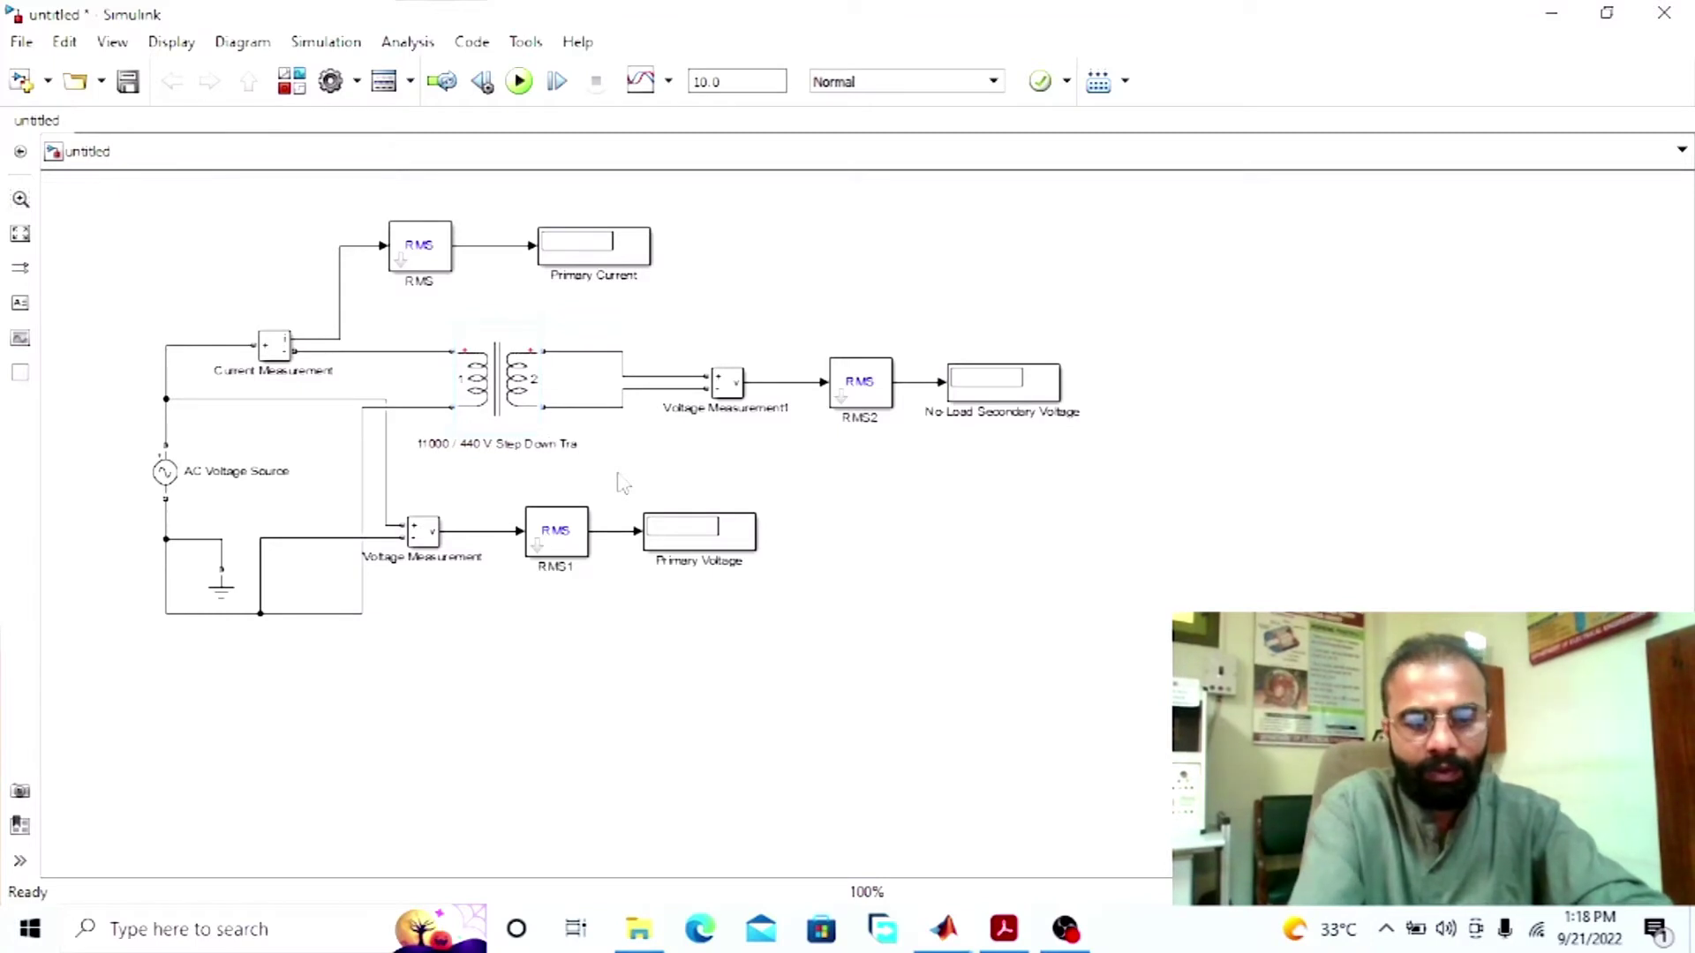
pyautogui.write('nsformer')
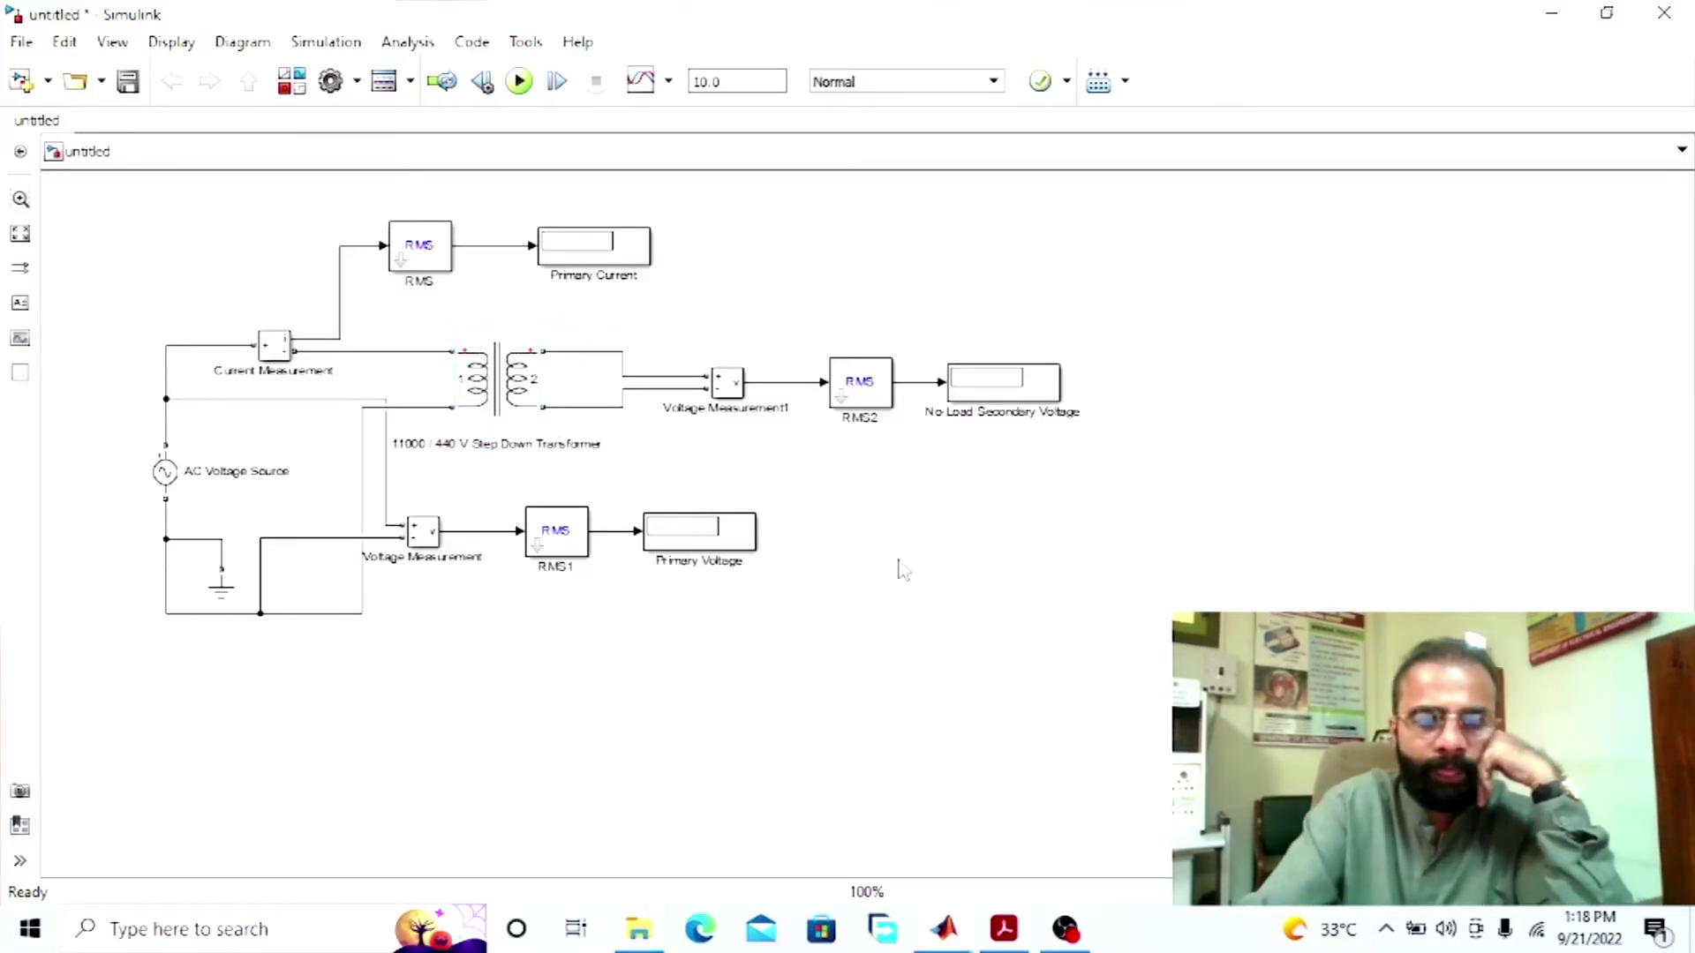
pyautogui.click(292, 332)
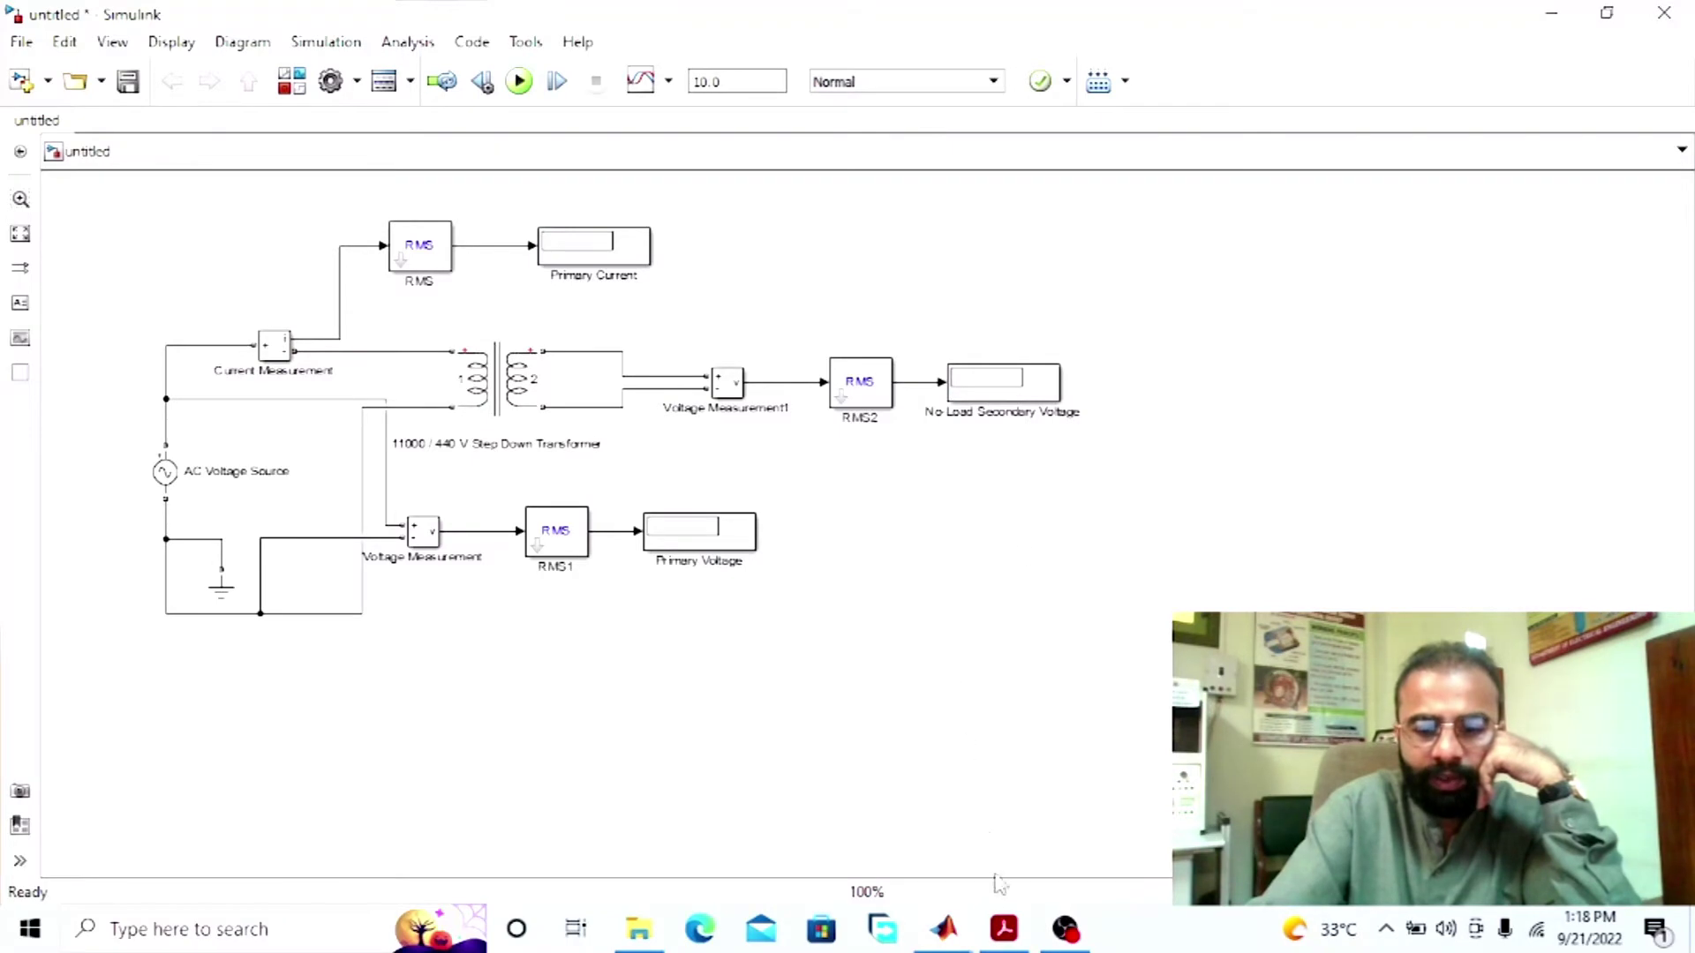
pyautogui.click(1005, 929)
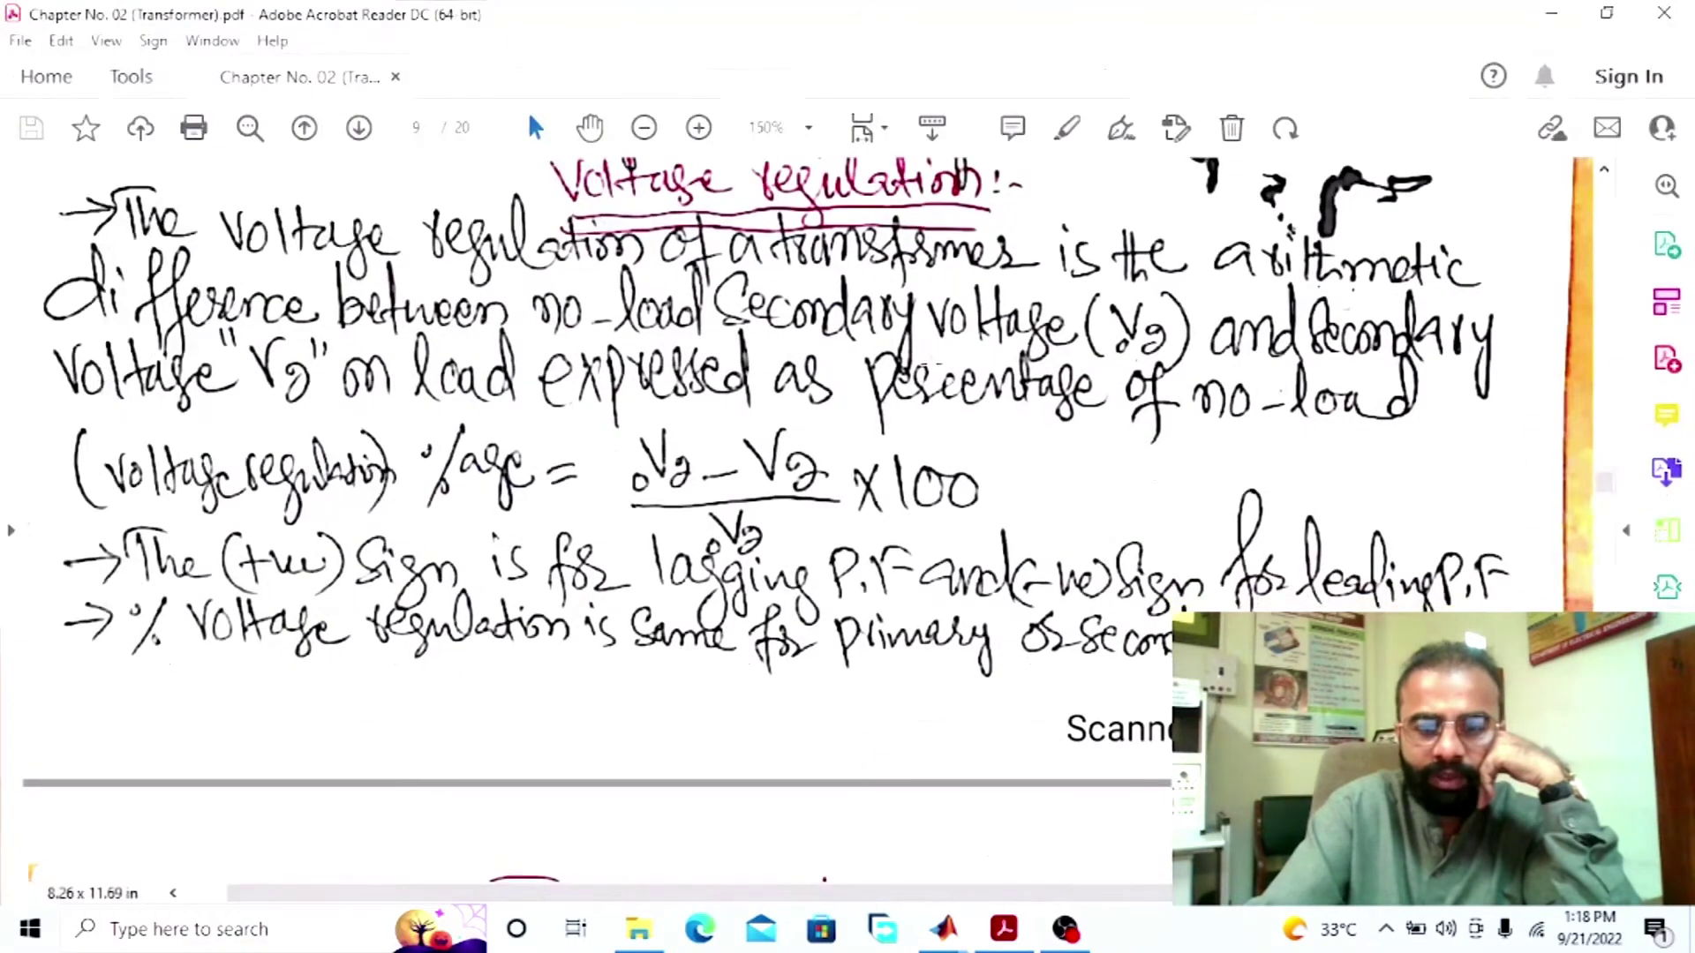
# Step: After checking the PDF notes, delete the two secondary wires leading to Voltage Measurement1
pyautogui.hotkey('alt', 'Tab')
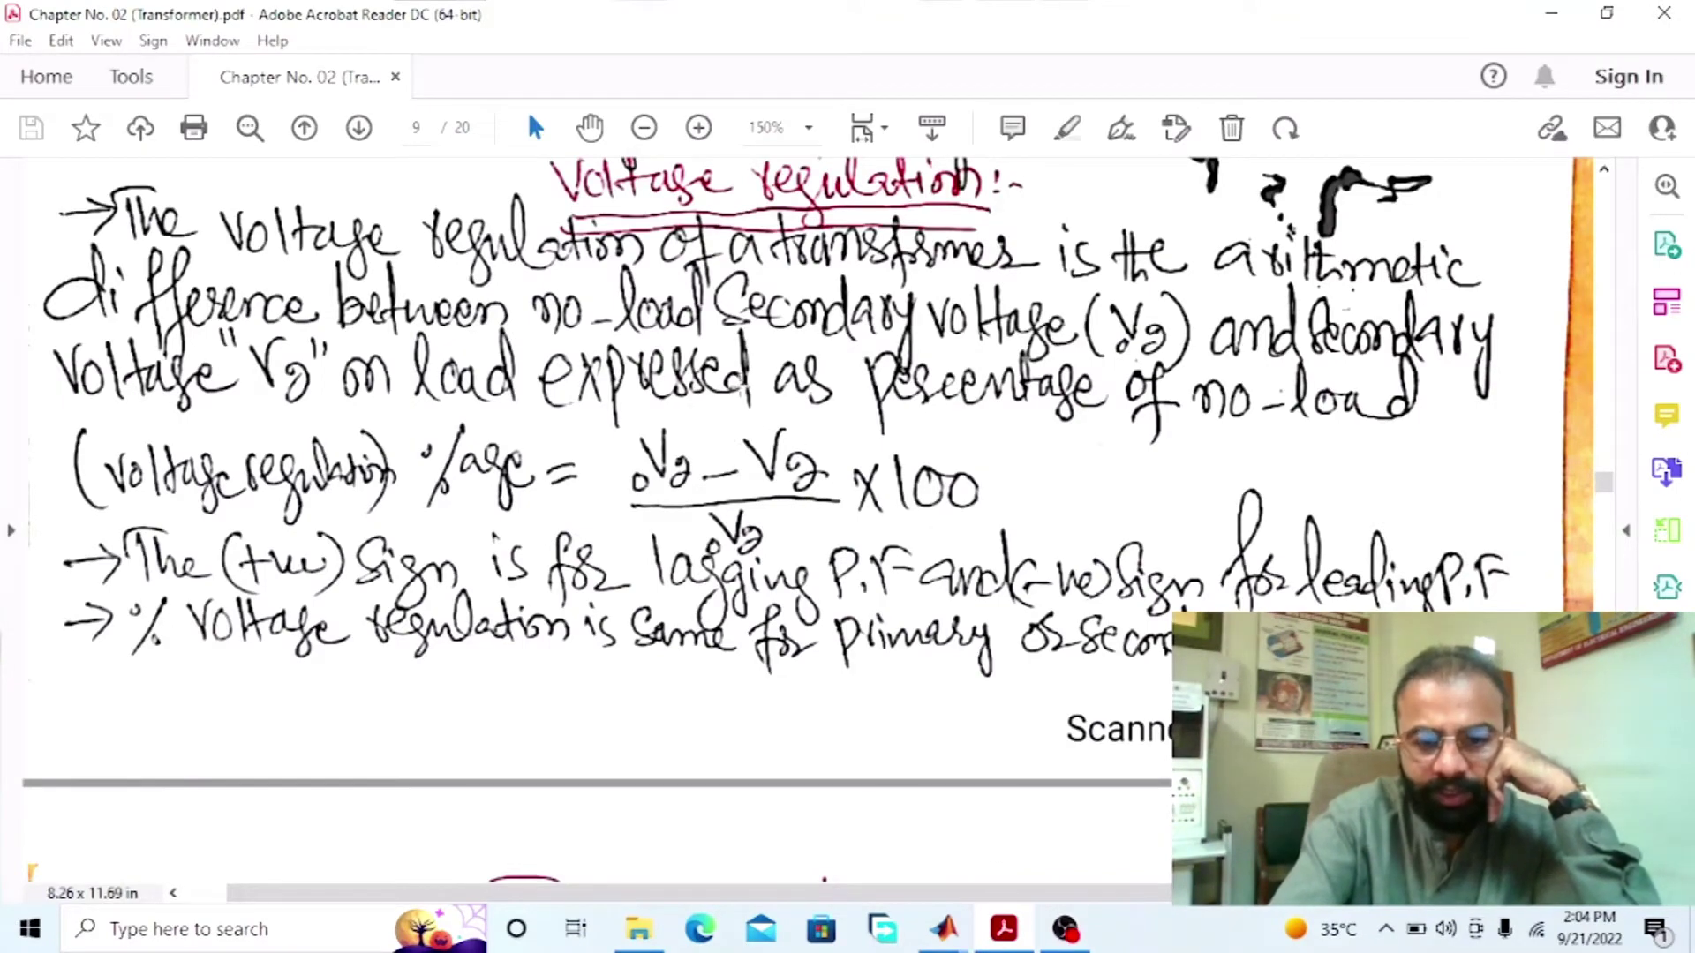
pyautogui.hotkey('alt', 'Tab')
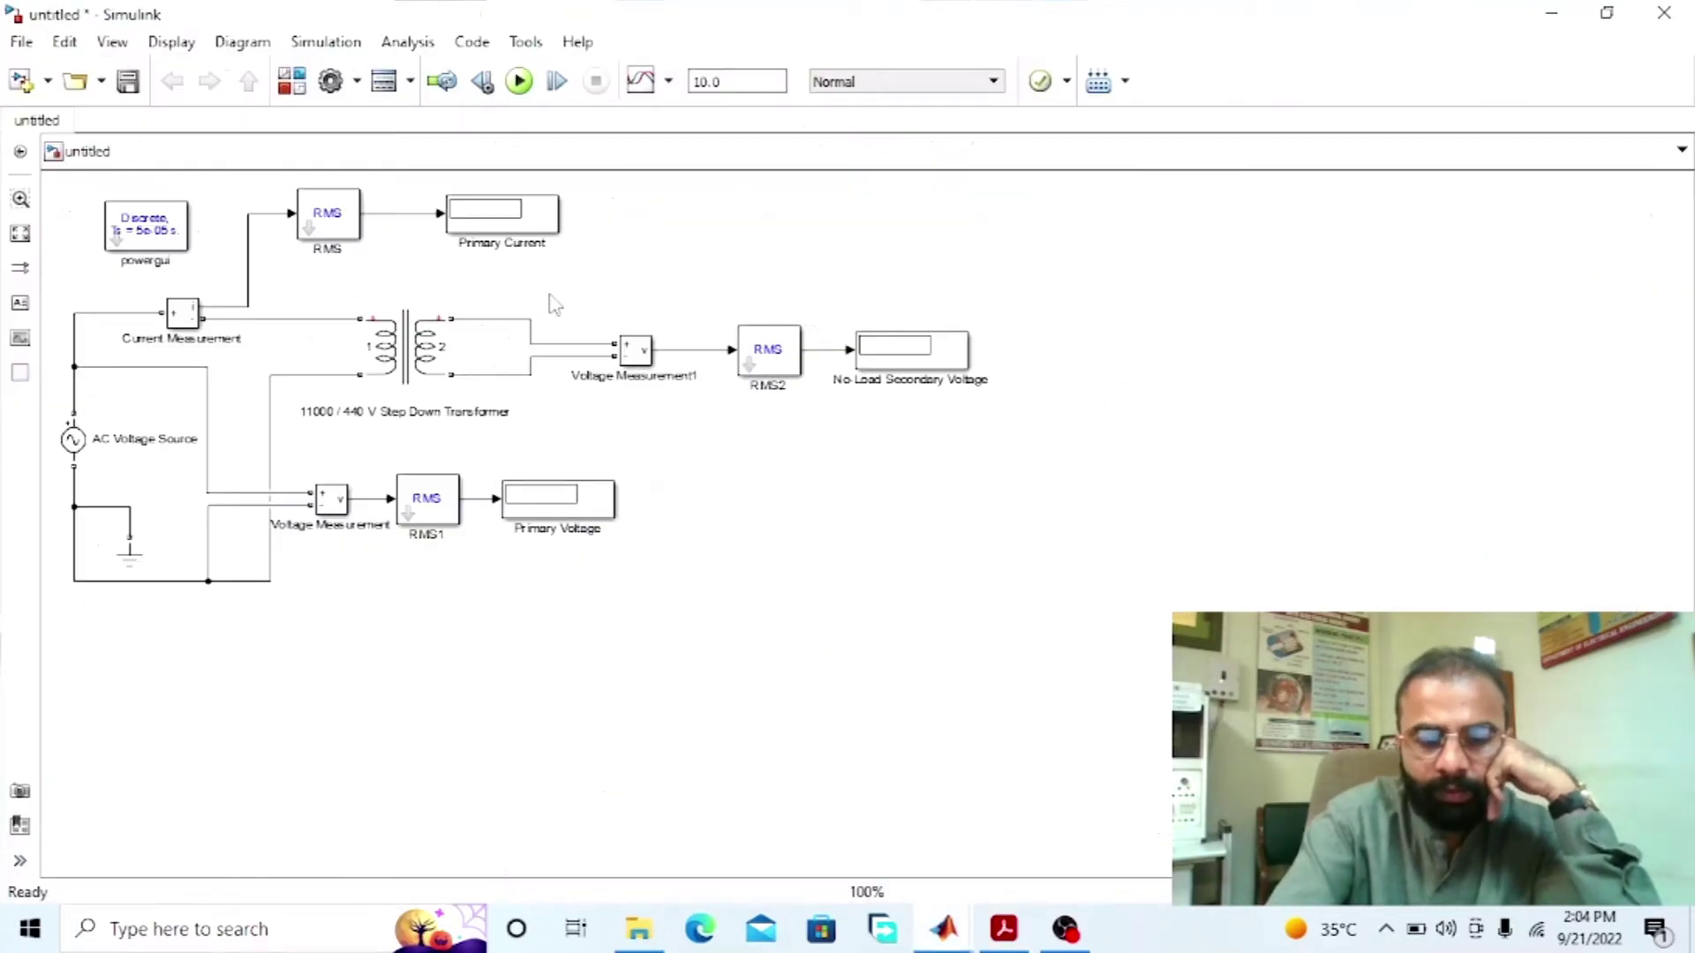
pyautogui.moveTo(549, 301); pyautogui.dragTo(512, 423)
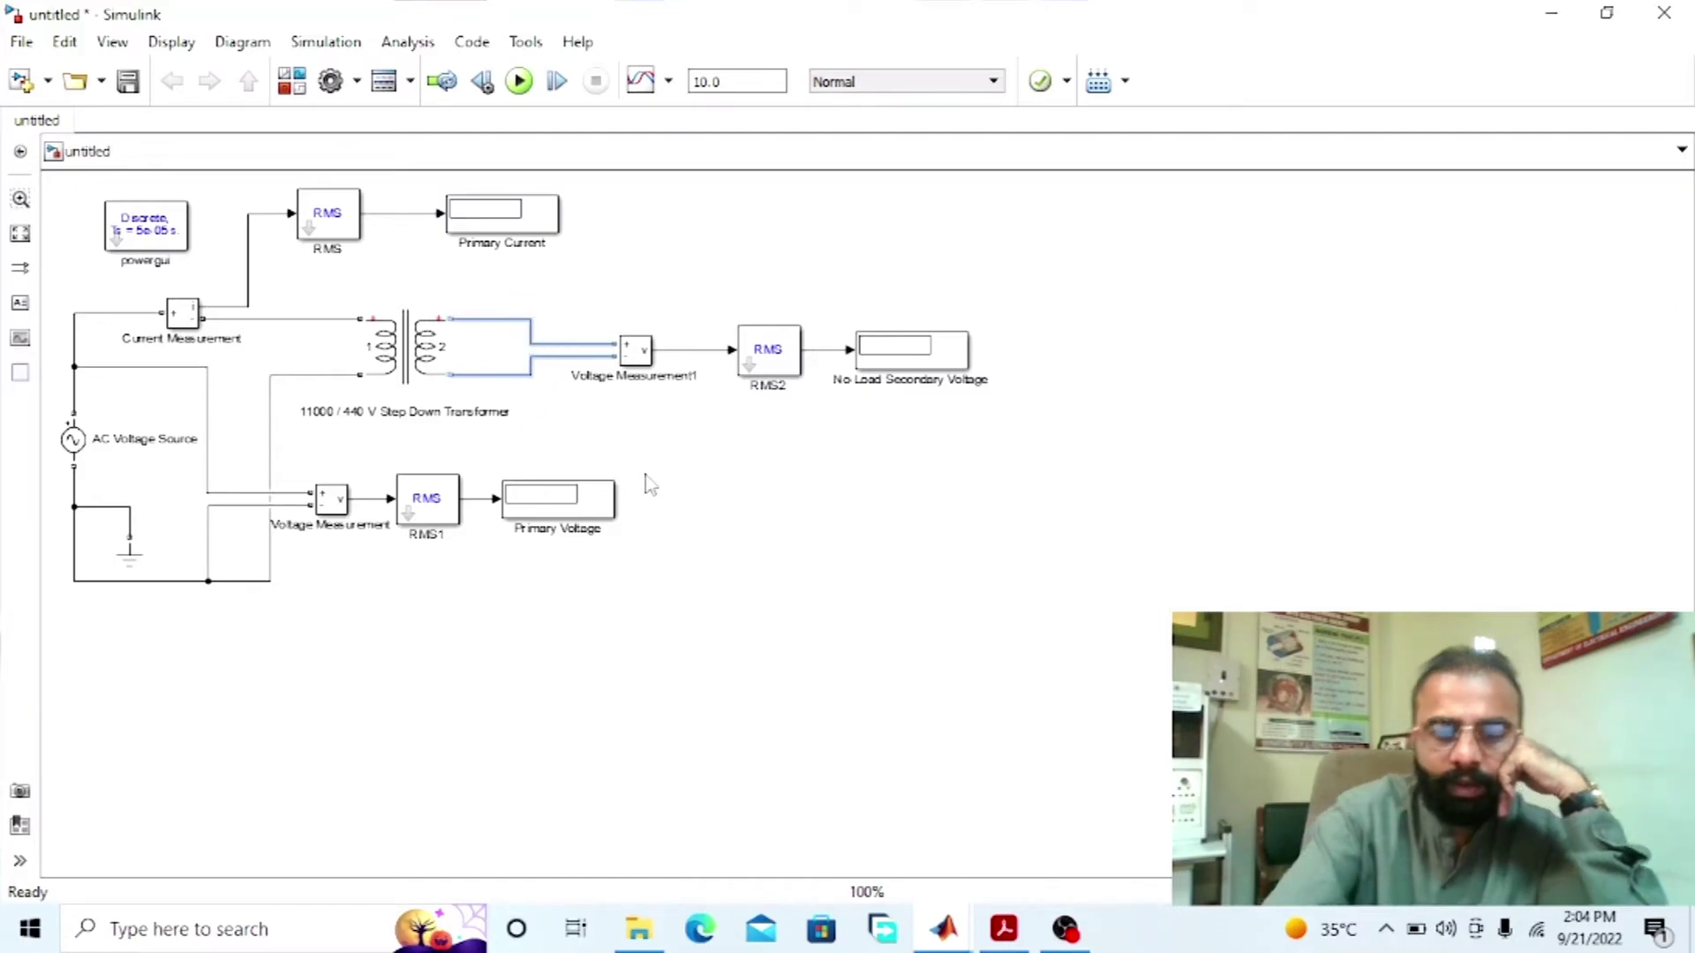
pyautogui.press('Delete')
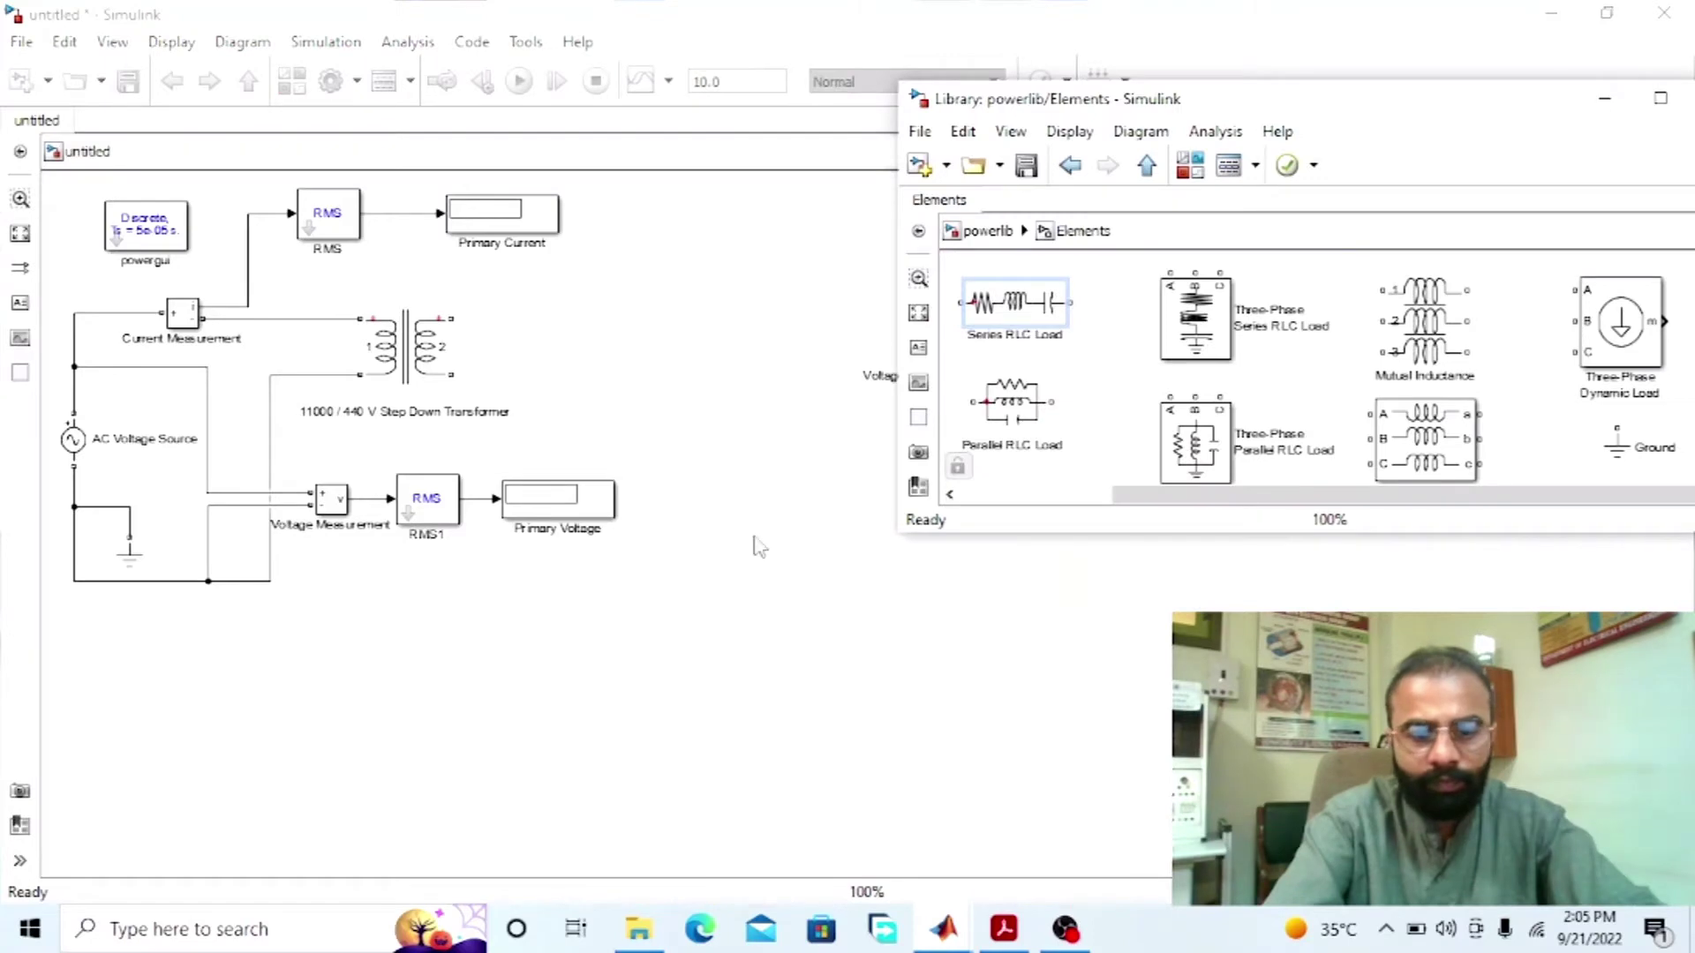
# Step: Add a vertical Series RLC Branch set to RL type, then duplicate the Current Measurement block
pyautogui.click(1085, 491)
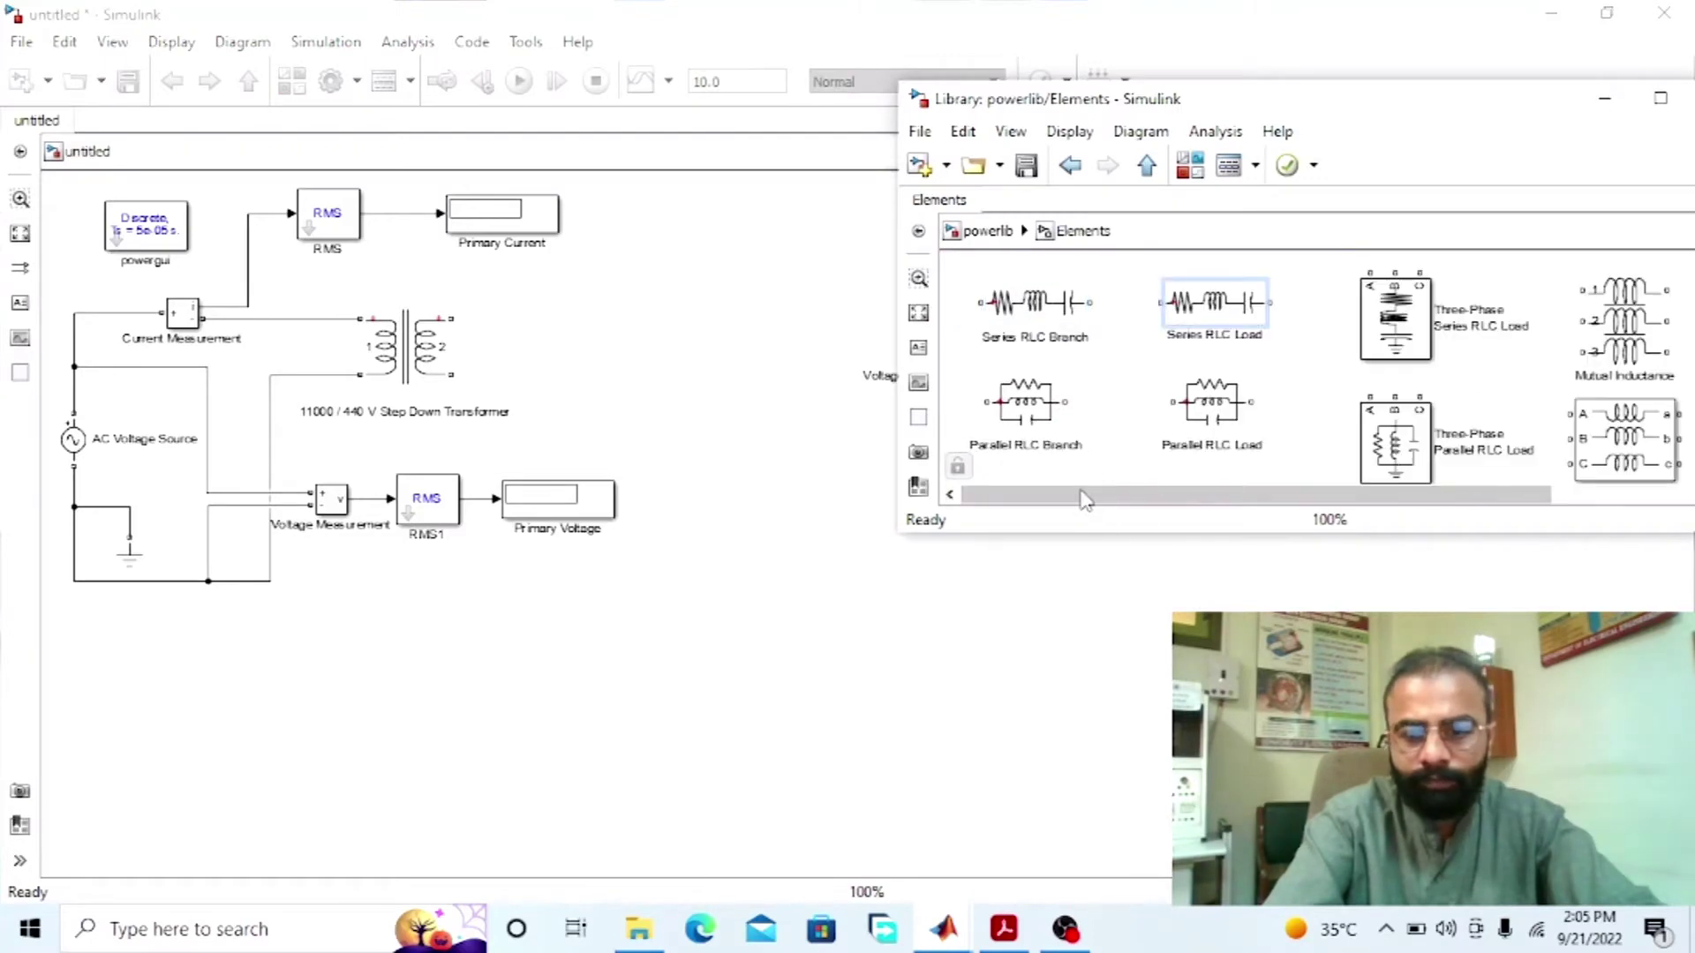
pyautogui.moveTo(1030, 309); pyautogui.dragTo(763, 411)
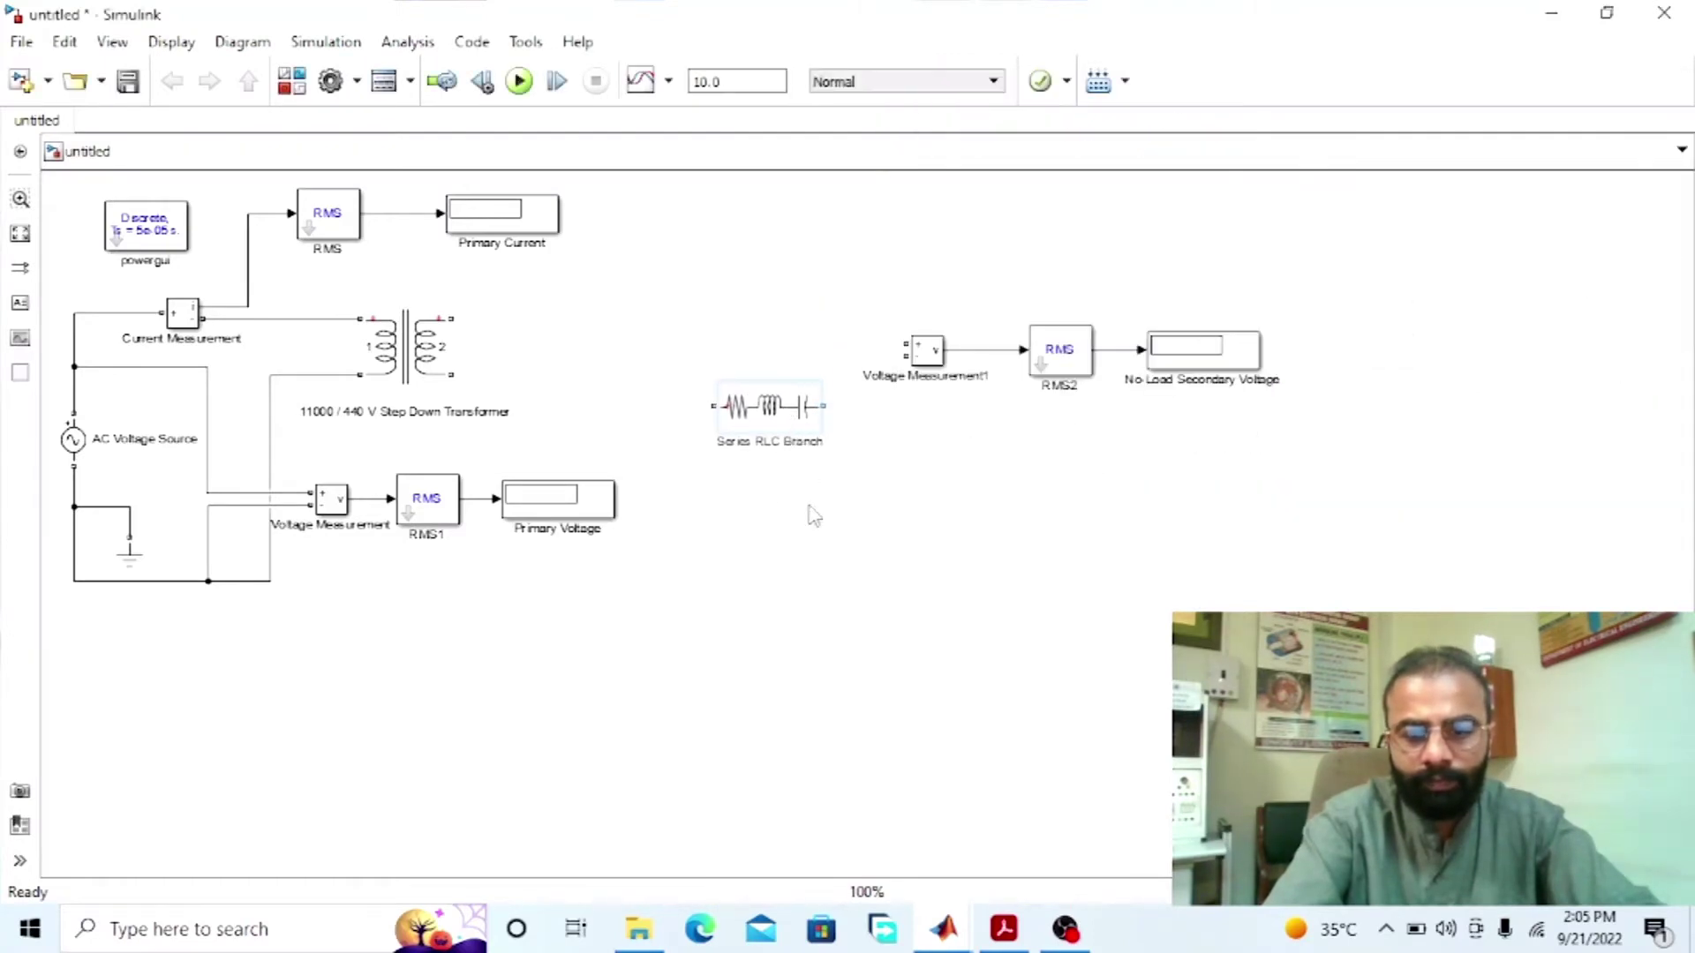
pyautogui.hotkey('ctrl', 'r')
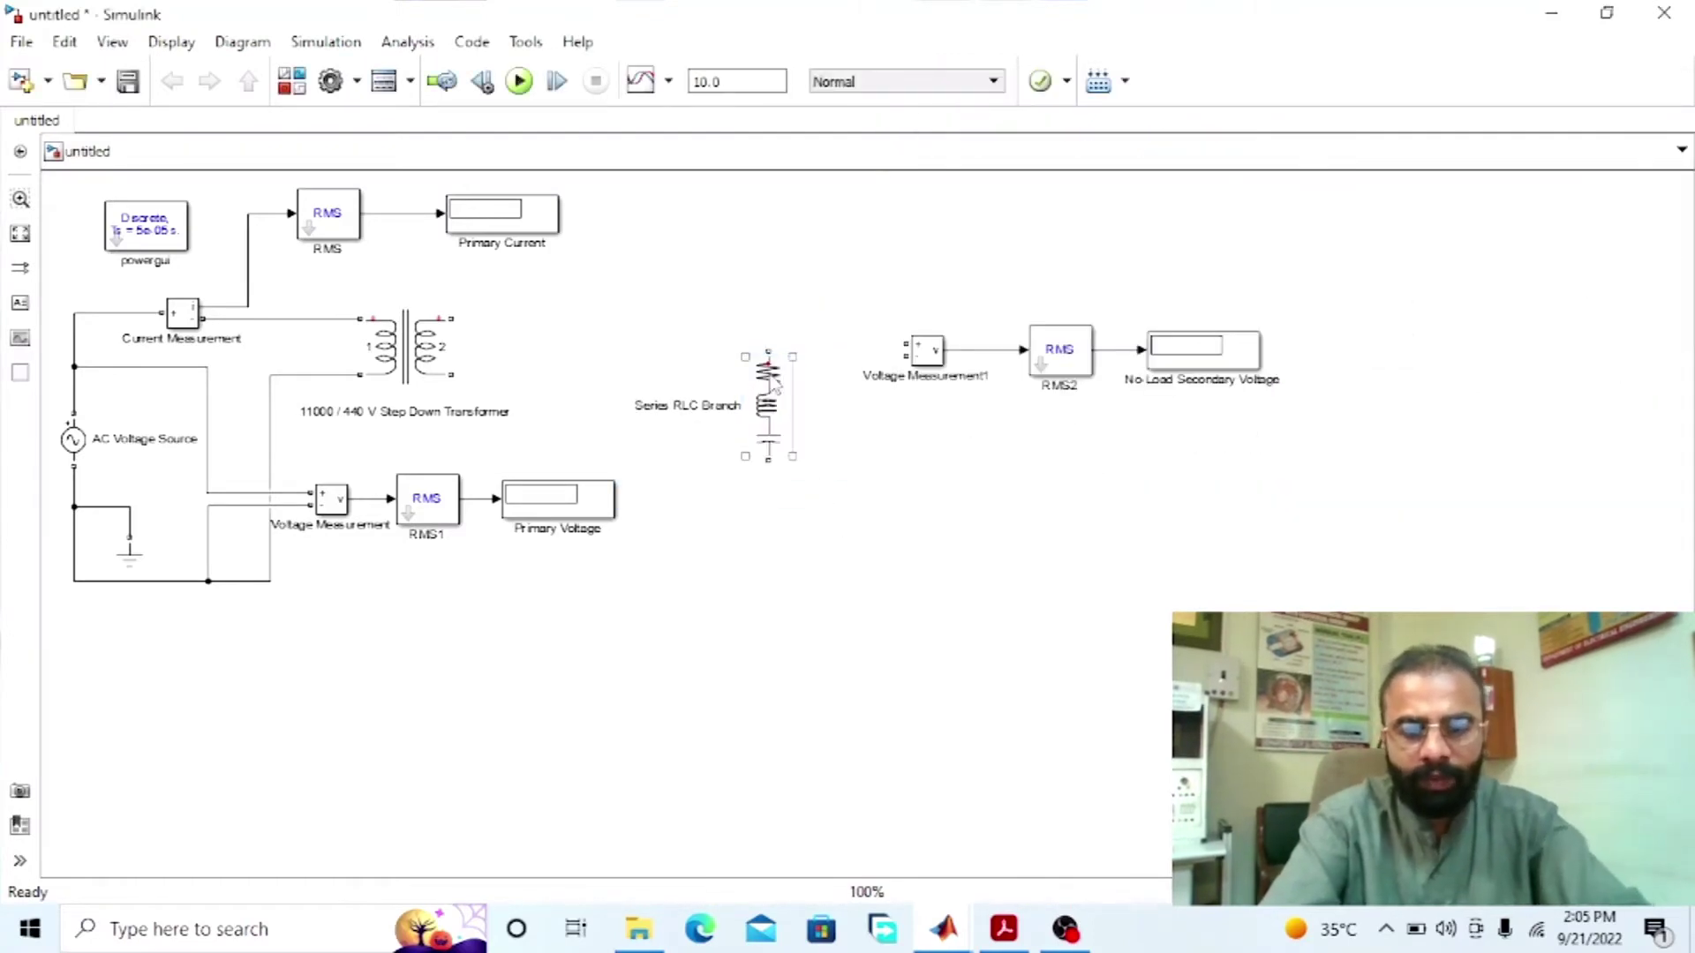
pyautogui.doubleClick(808, 408)
pyautogui.click(1059, 303)
pyautogui.click(1056, 406)
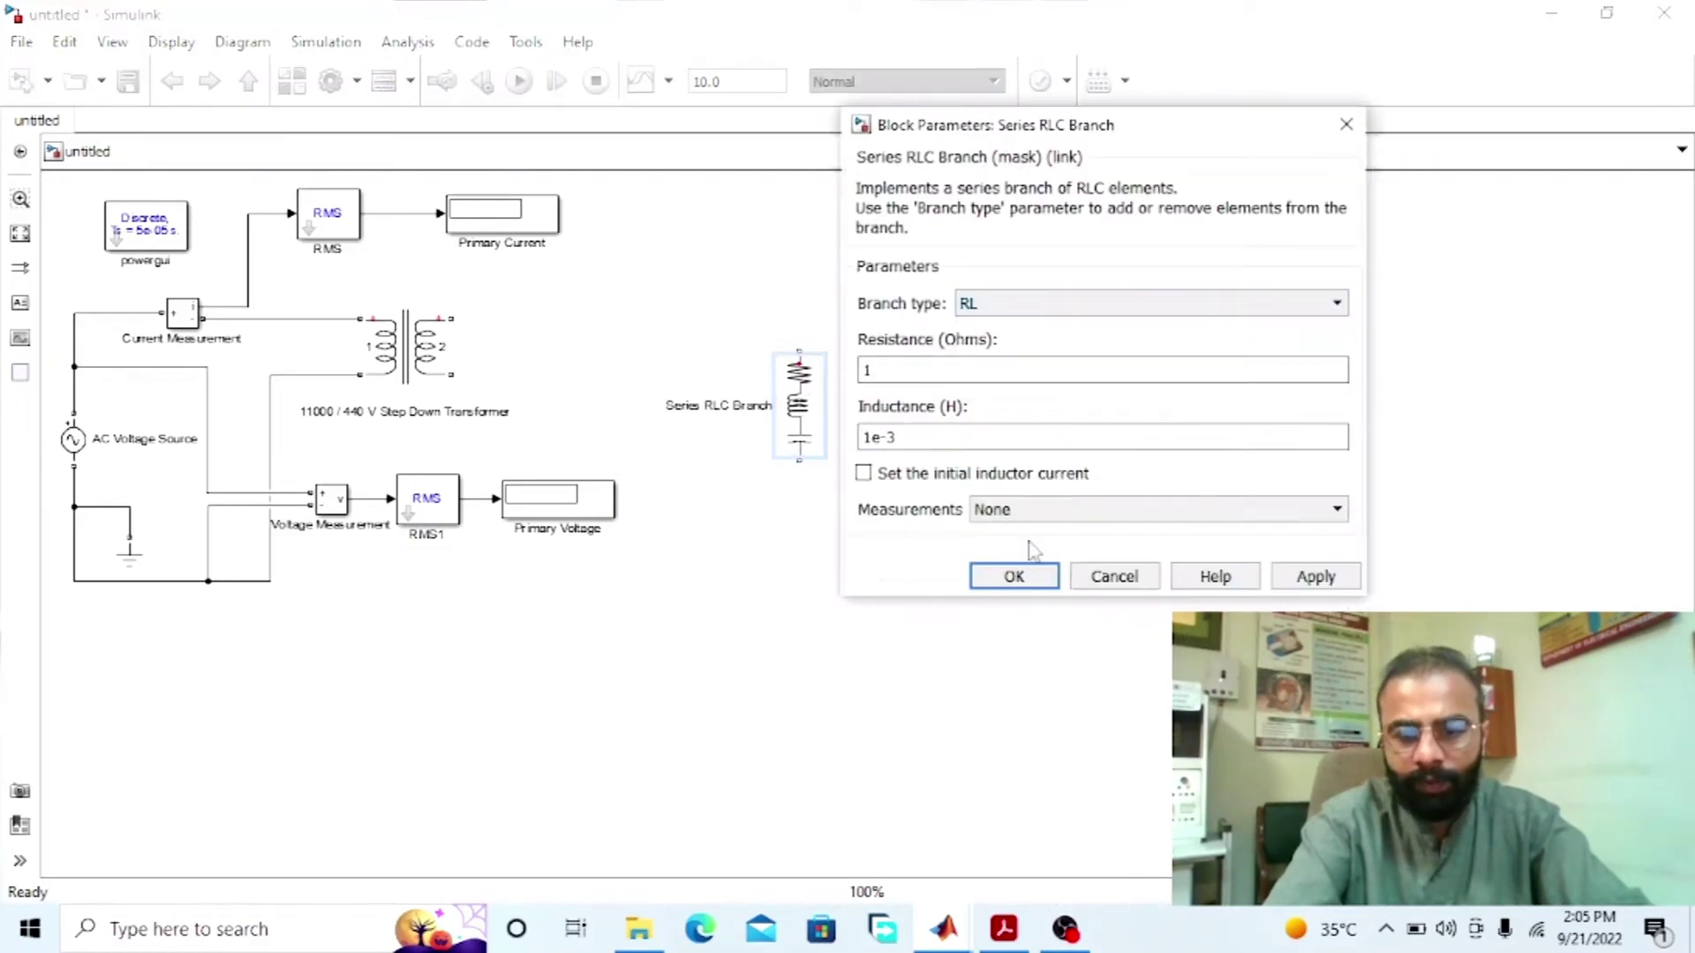
pyautogui.click(1015, 575)
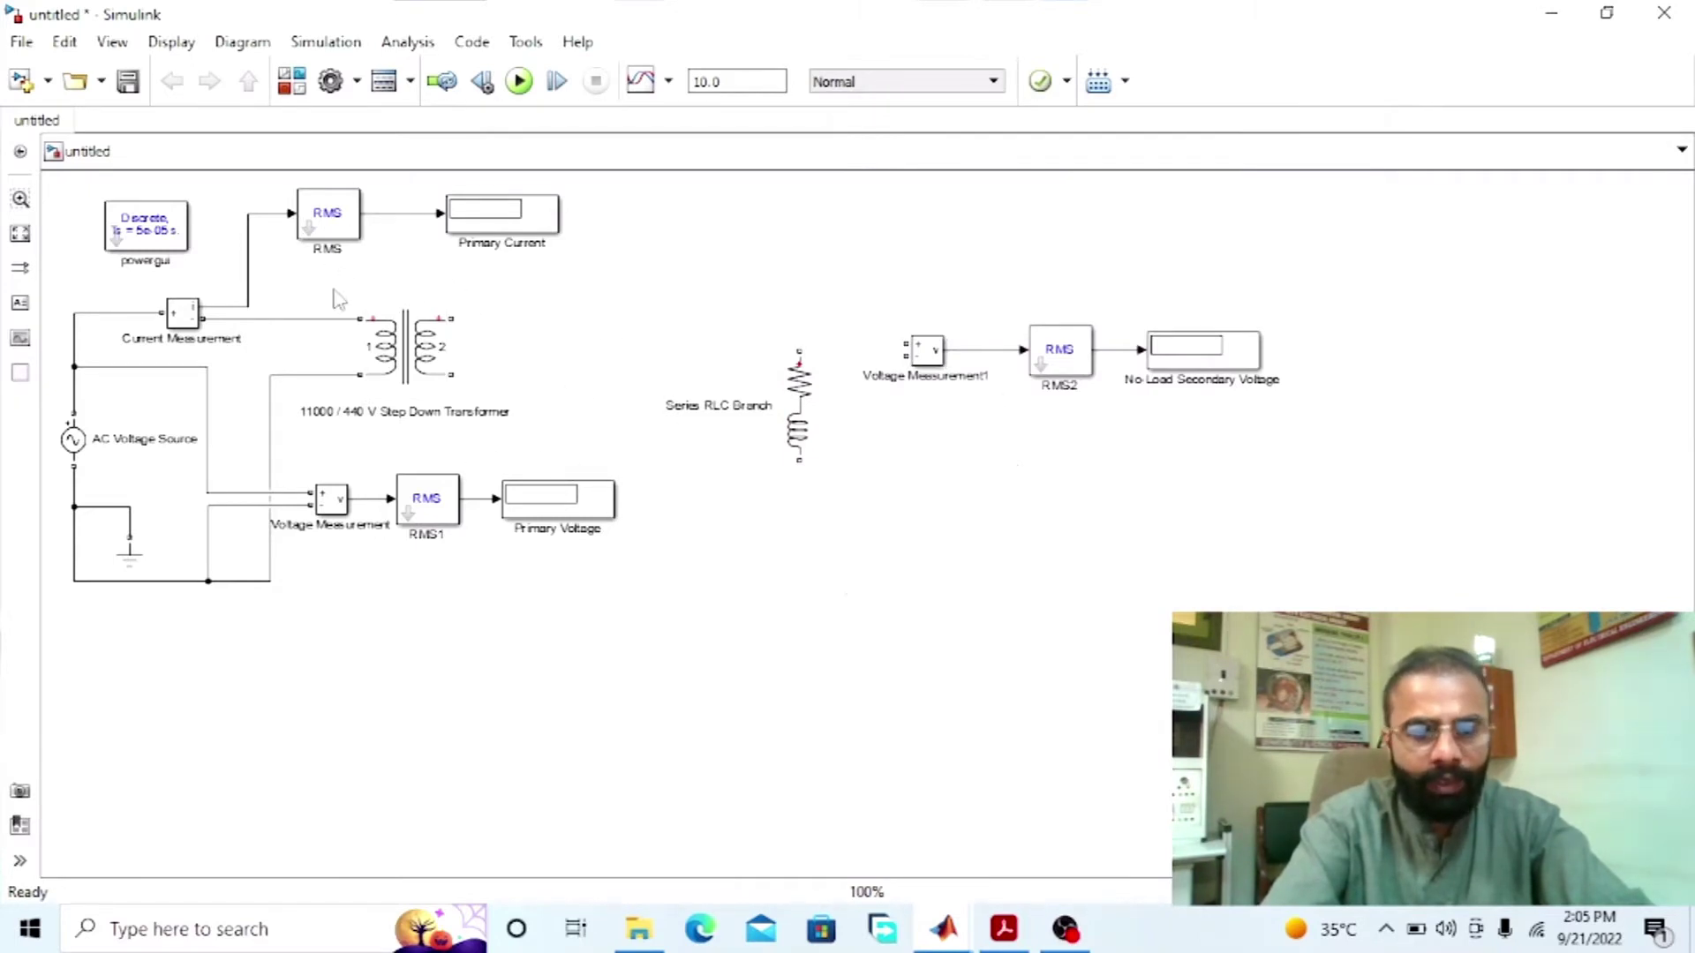
pyautogui.moveTo(196, 313); pyautogui.dragTo(631, 304)
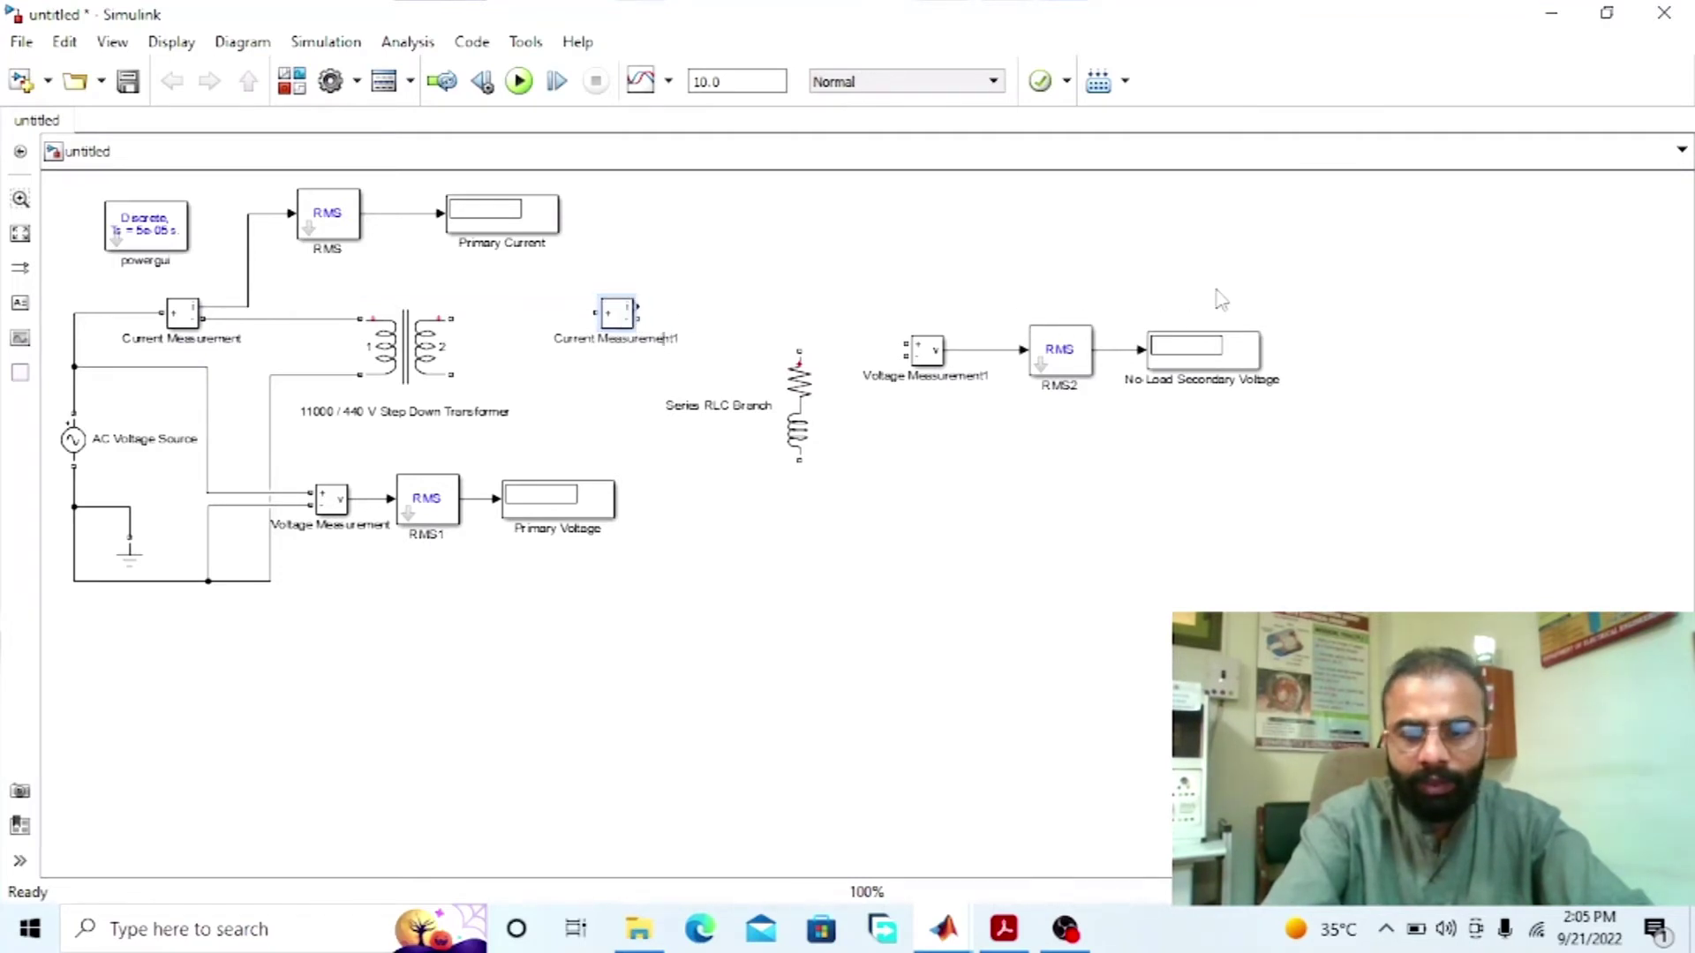
# Step: Copy the RMS and display pair and wire the secondary through Current Measurement1 to the RL branch
pyautogui.moveTo(601, 185); pyautogui.dragTo(313, 278)
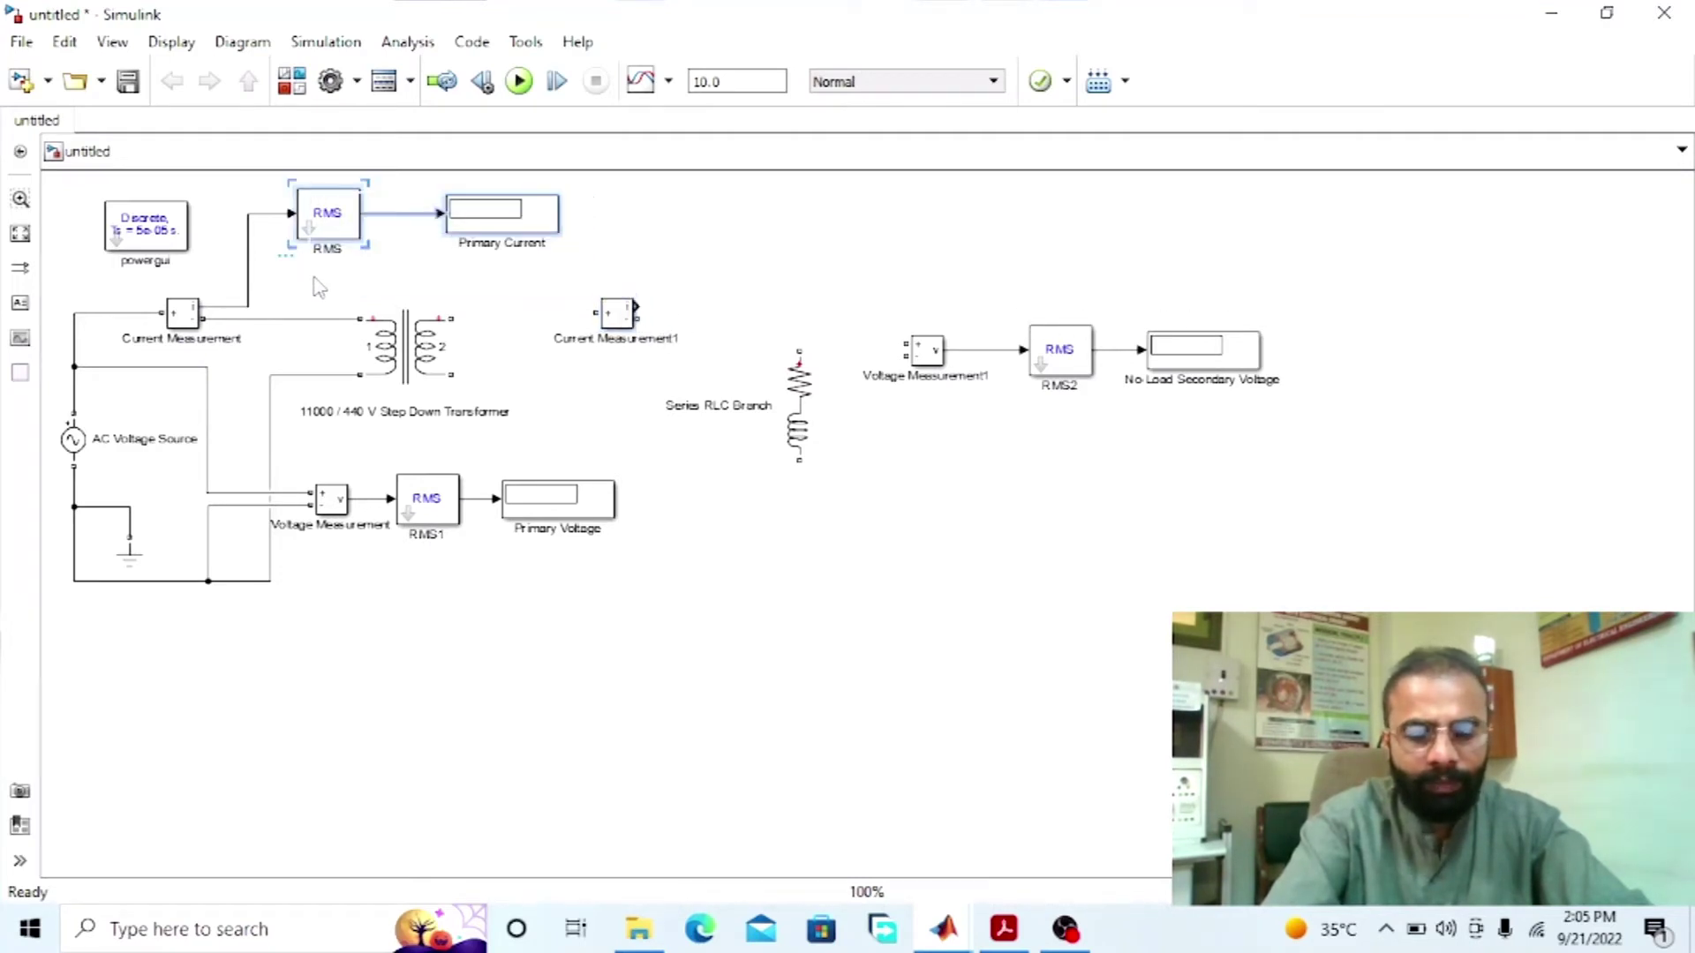
pyautogui.moveTo(507, 228); pyautogui.dragTo(974, 240)
pyautogui.click(816, 304)
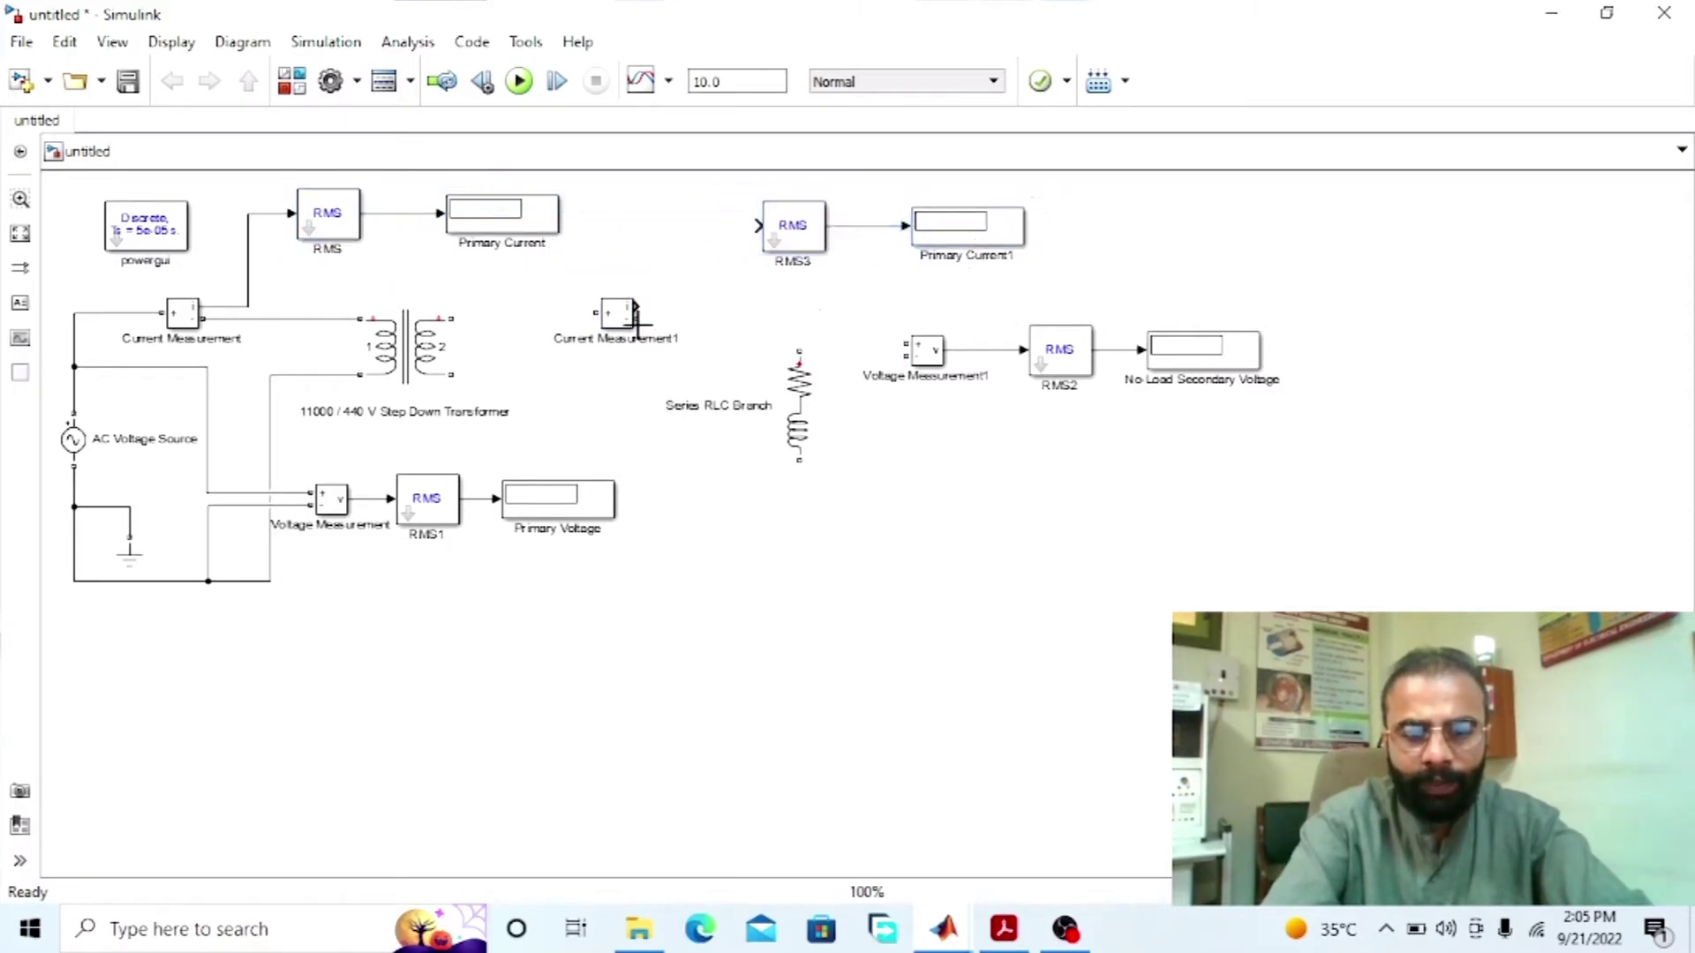
pyautogui.moveTo(450, 319); pyautogui.dragTo(597, 313)
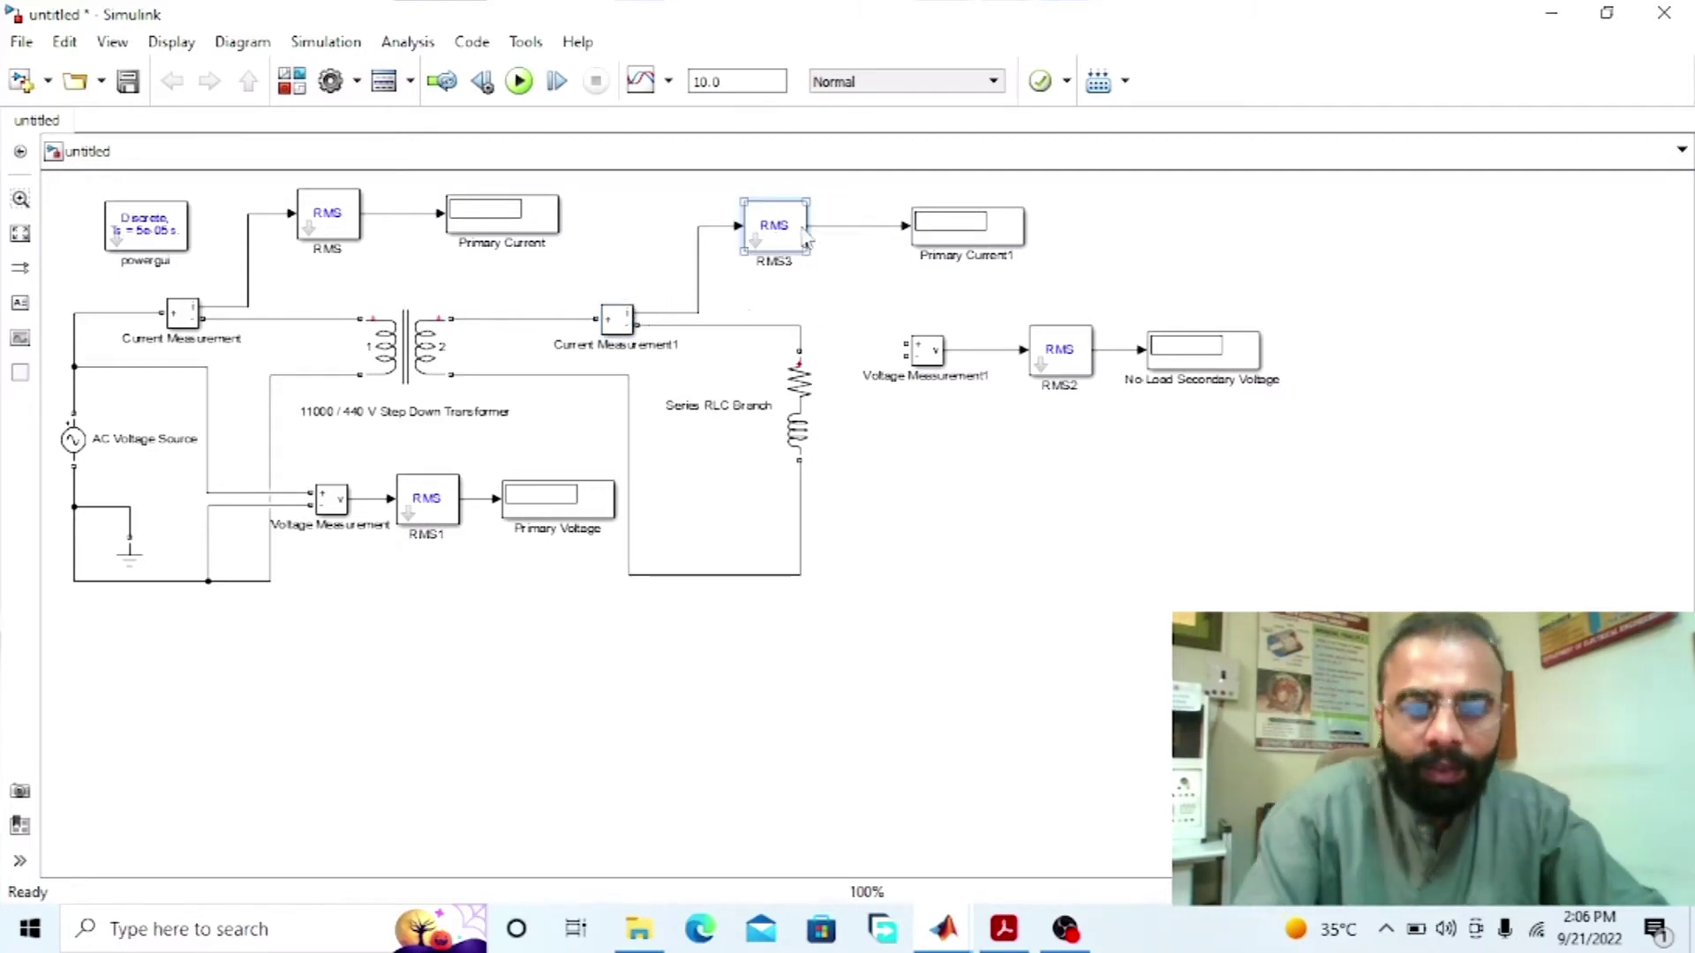
pyautogui.moveTo(798, 402); pyautogui.dragTo(805, 437)
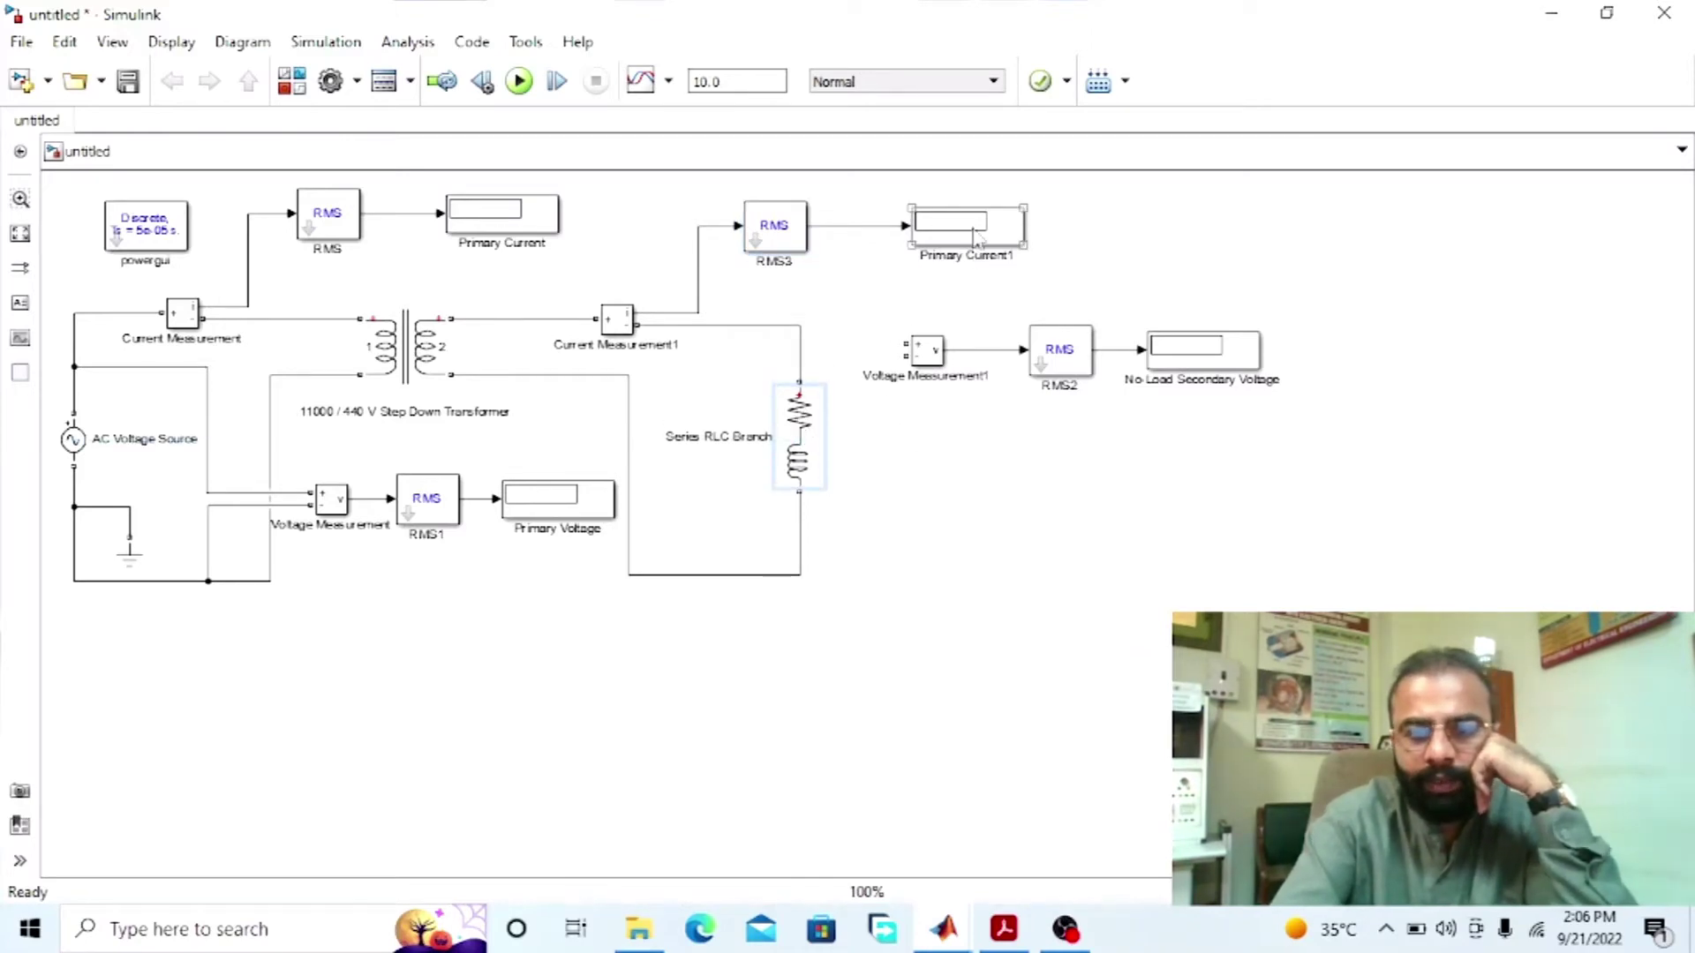
pyautogui.moveTo(969, 231); pyautogui.dragTo(928, 234)
# Step: Rename the copied display 'Secondary Current'
pyautogui.click(971, 255)
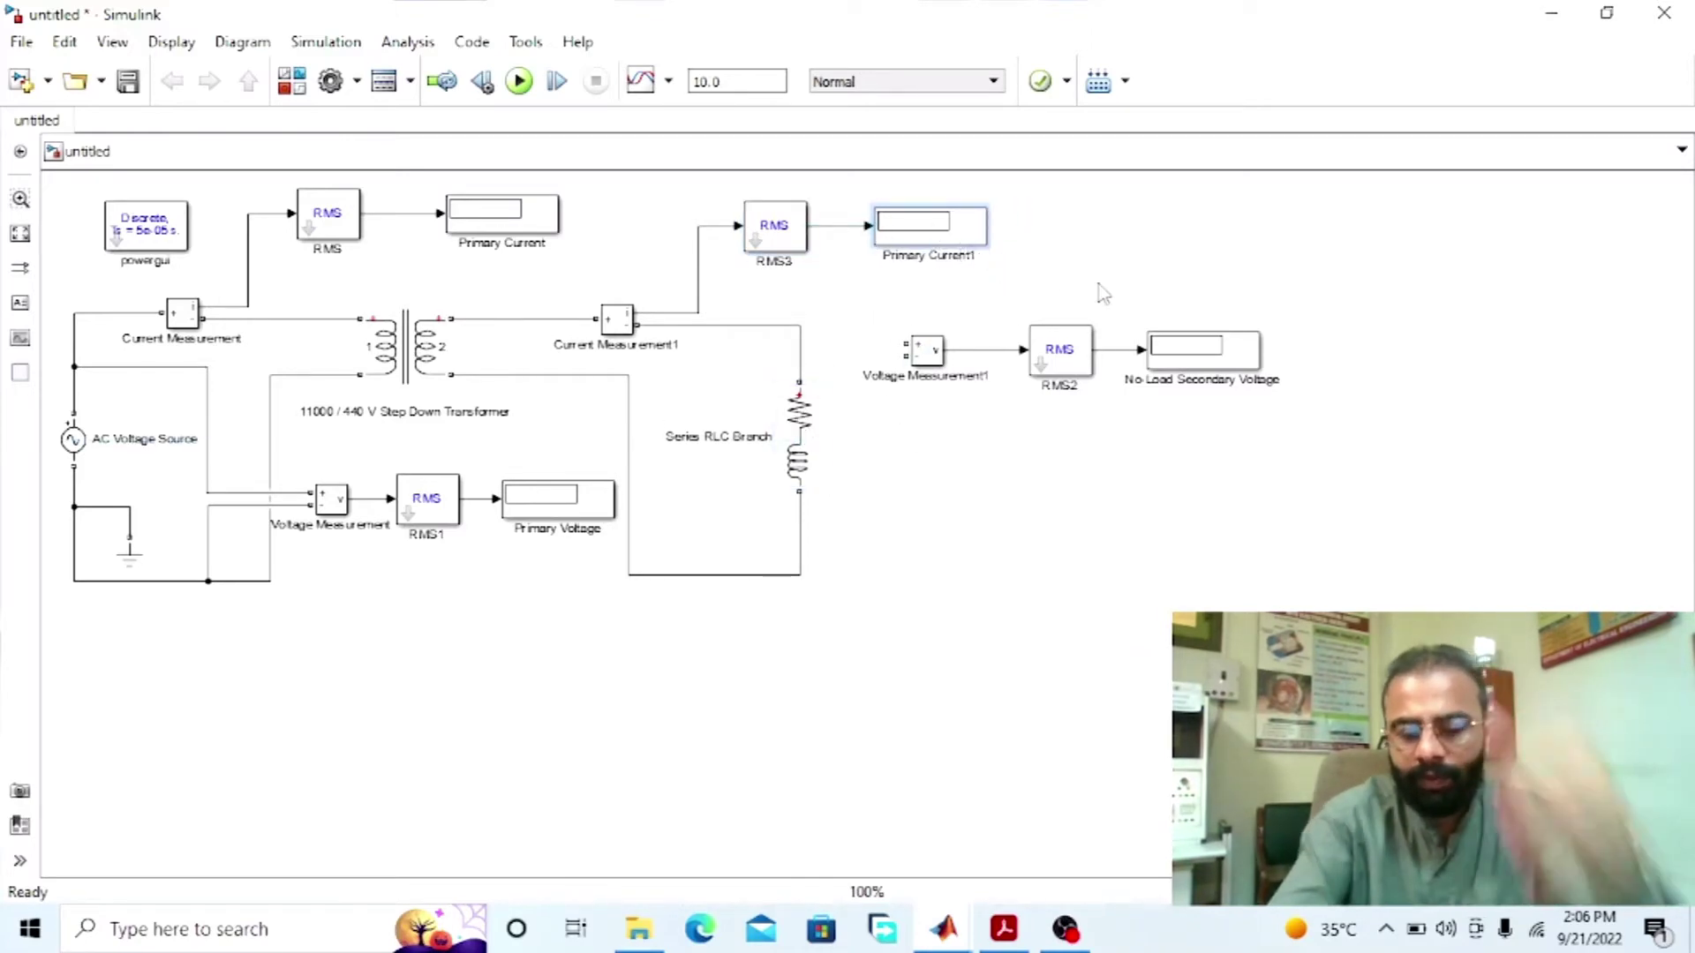
pyautogui.press('BackSpace')
pyautogui.press('BackSpace')
pyautogui.press('BackSpace')
pyautogui.press('BackSpace')
pyautogui.press('BackSpace')
pyautogui.press('BackSpace')
pyautogui.press('BackSpace')
pyautogui.press('BackSpace')
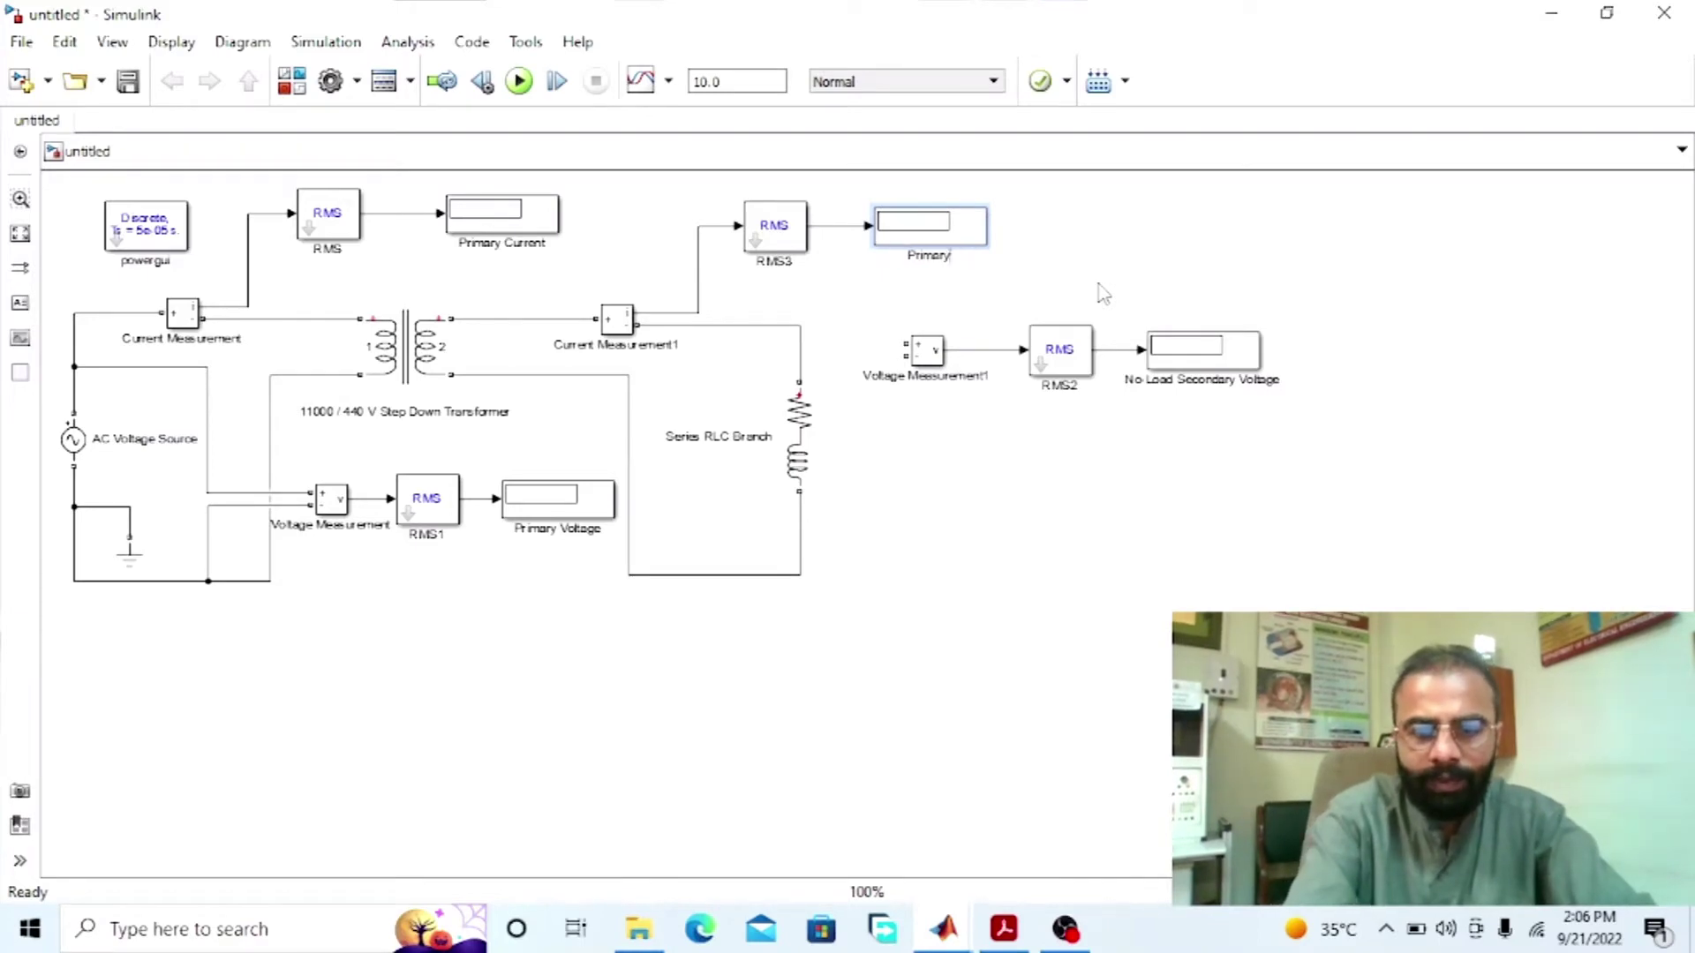
pyautogui.write('Secon')
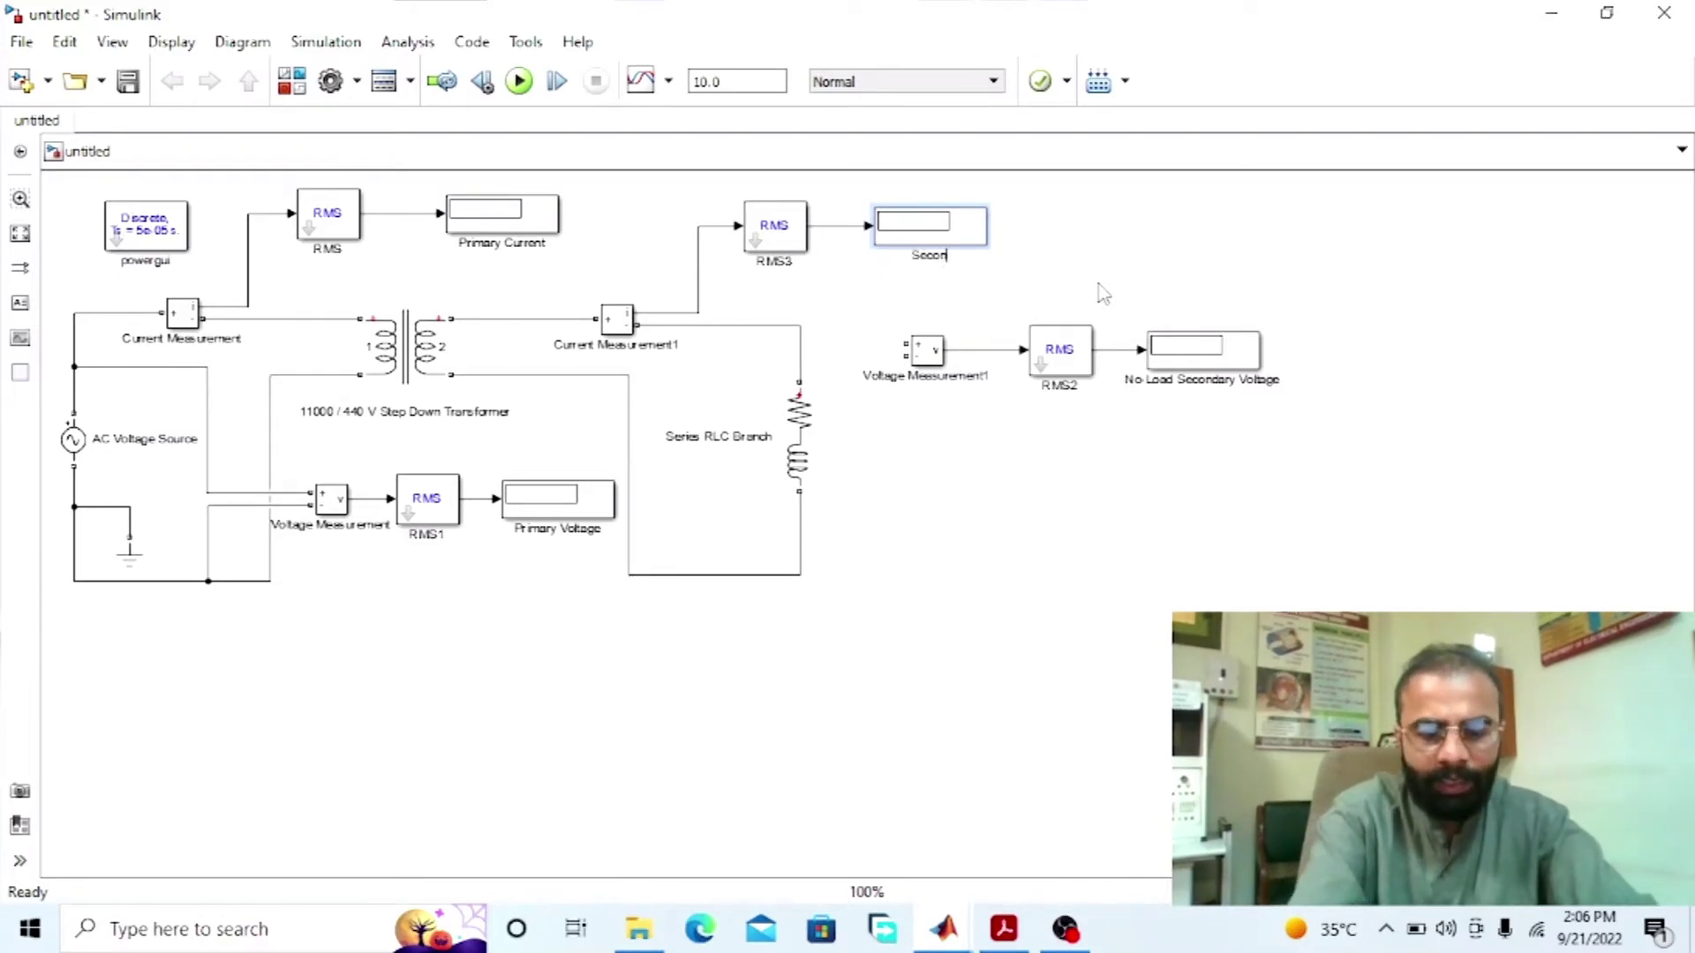
pyautogui.write('dary Current')
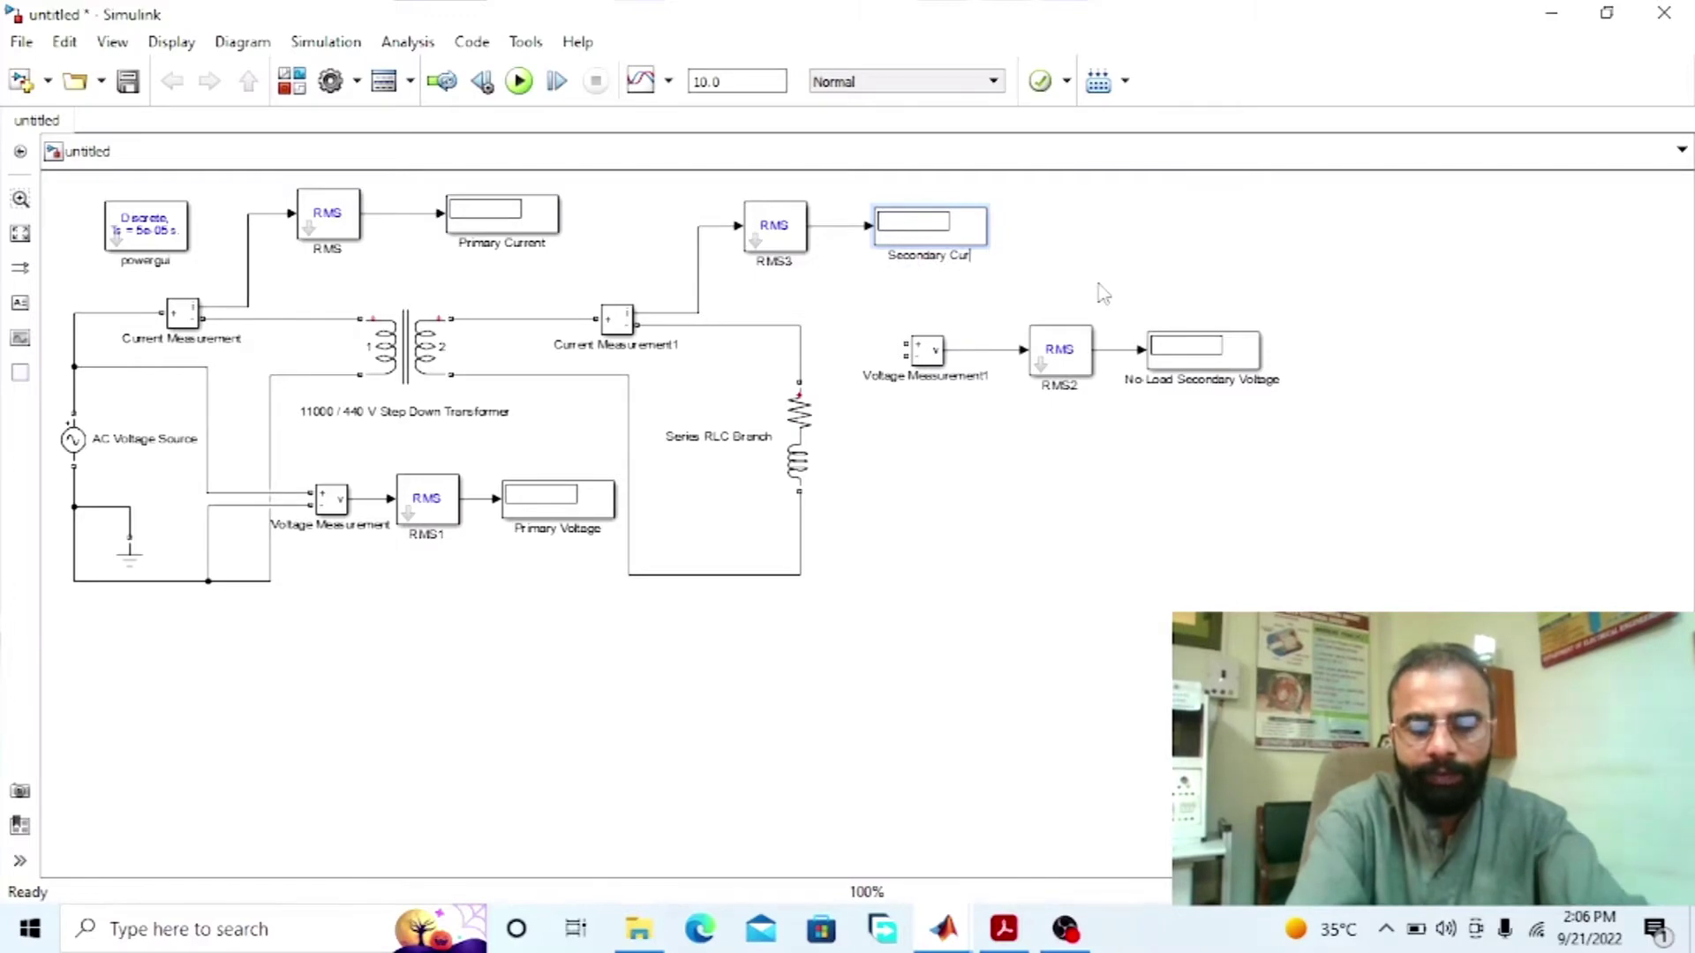
pyautogui.click(796, 264)
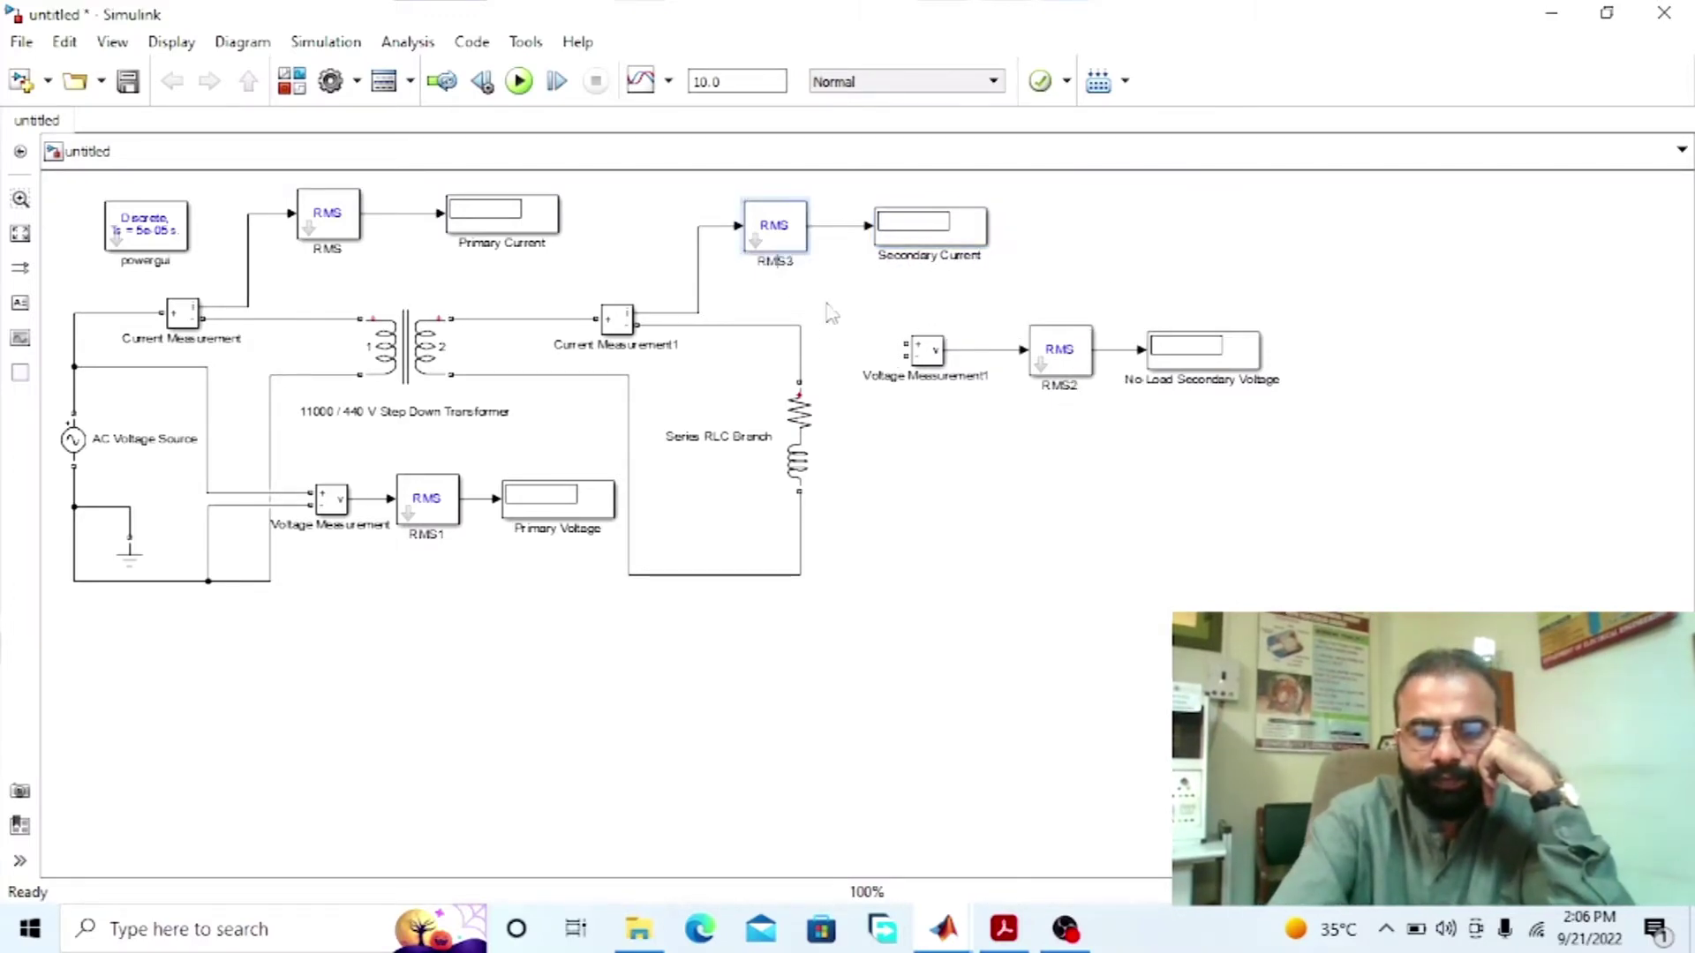
# Step: Move the Voltage Measurement1 group down and wire its + and − inputs across the load
pyautogui.moveTo(1214, 294); pyautogui.dragTo(971, 392)
pyautogui.press('Down')
pyautogui.press('Down')
pyautogui.press('Down')
pyautogui.press('Down')
pyautogui.press('Down')
pyautogui.press('Down')
pyautogui.press('Down')
pyautogui.press('Down')
pyautogui.press('Down')
pyautogui.press('Down')
pyautogui.press('Down')
pyautogui.press('Right')
pyautogui.press('Right')
pyautogui.click(892, 516)
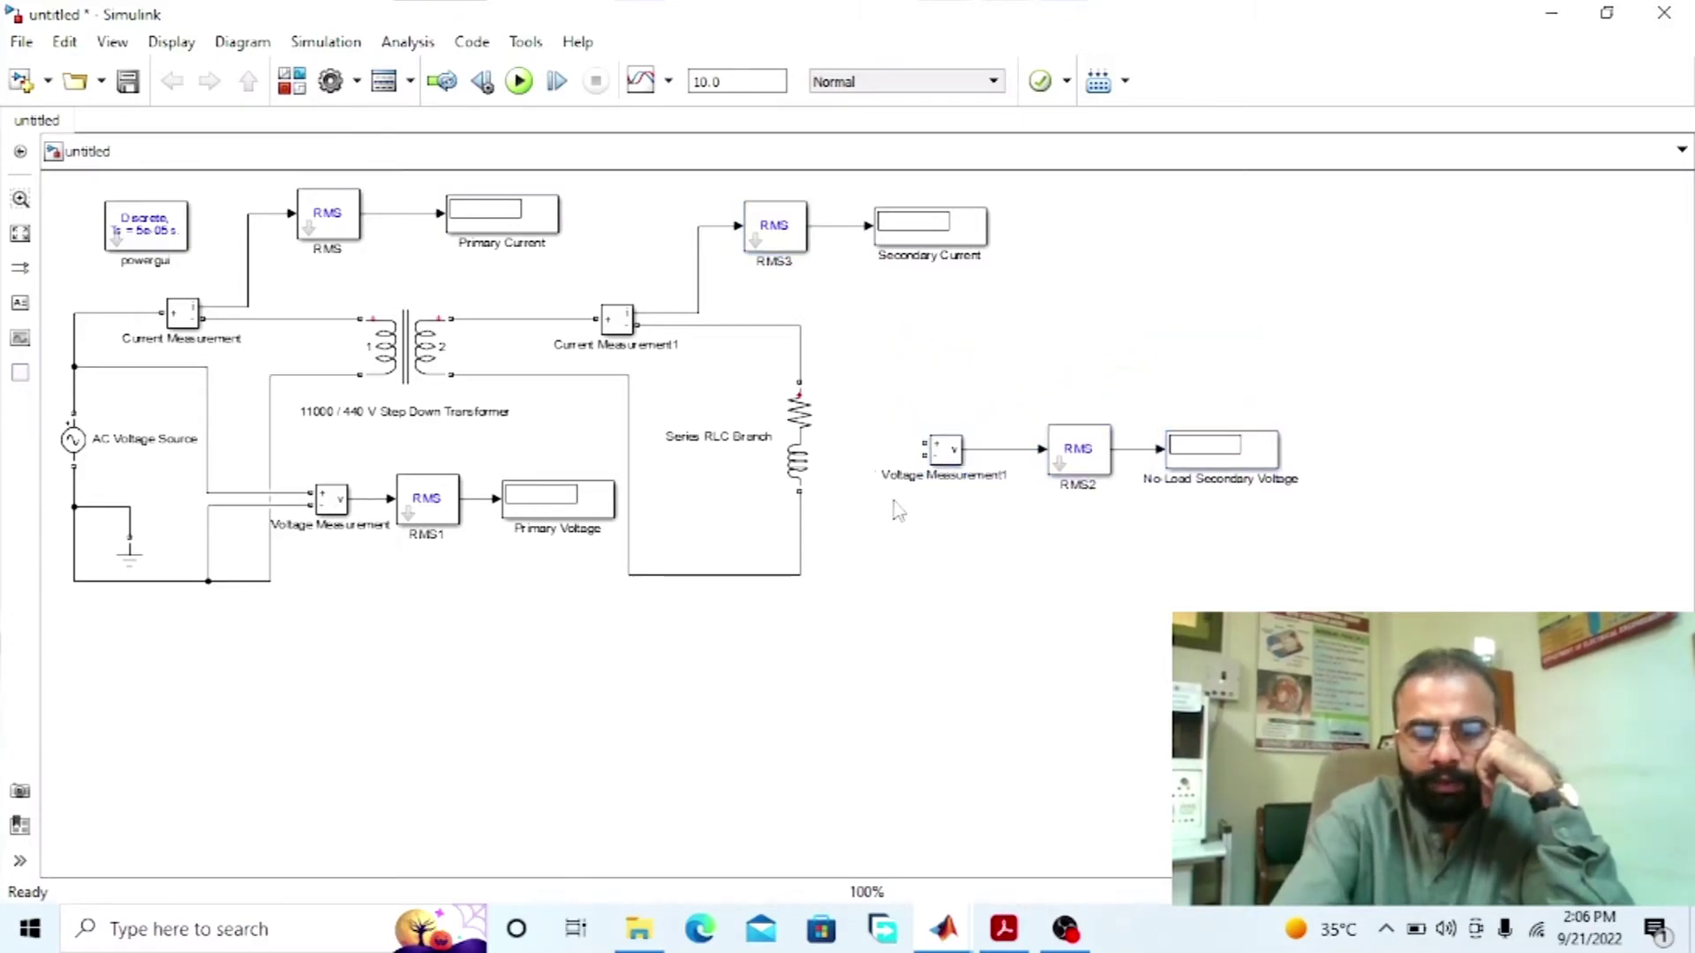
pyautogui.moveTo(924, 443)
pyautogui.mouseDown()
pyautogui.moveTo(892, 427)
pyautogui.moveTo(862, 351)
pyautogui.moveTo(801, 355)
pyautogui.mouseUp()
pyautogui.moveTo(924, 454)
pyautogui.mouseDown()
pyautogui.moveTo(862, 481)
pyautogui.moveTo(855, 541)
pyautogui.moveTo(800, 541)
pyautogui.mouseUp()
# Step: Rename the 'No Load Secondary Voltage' display to 'Secondary Voltage At Load'
pyautogui.click(1223, 450)
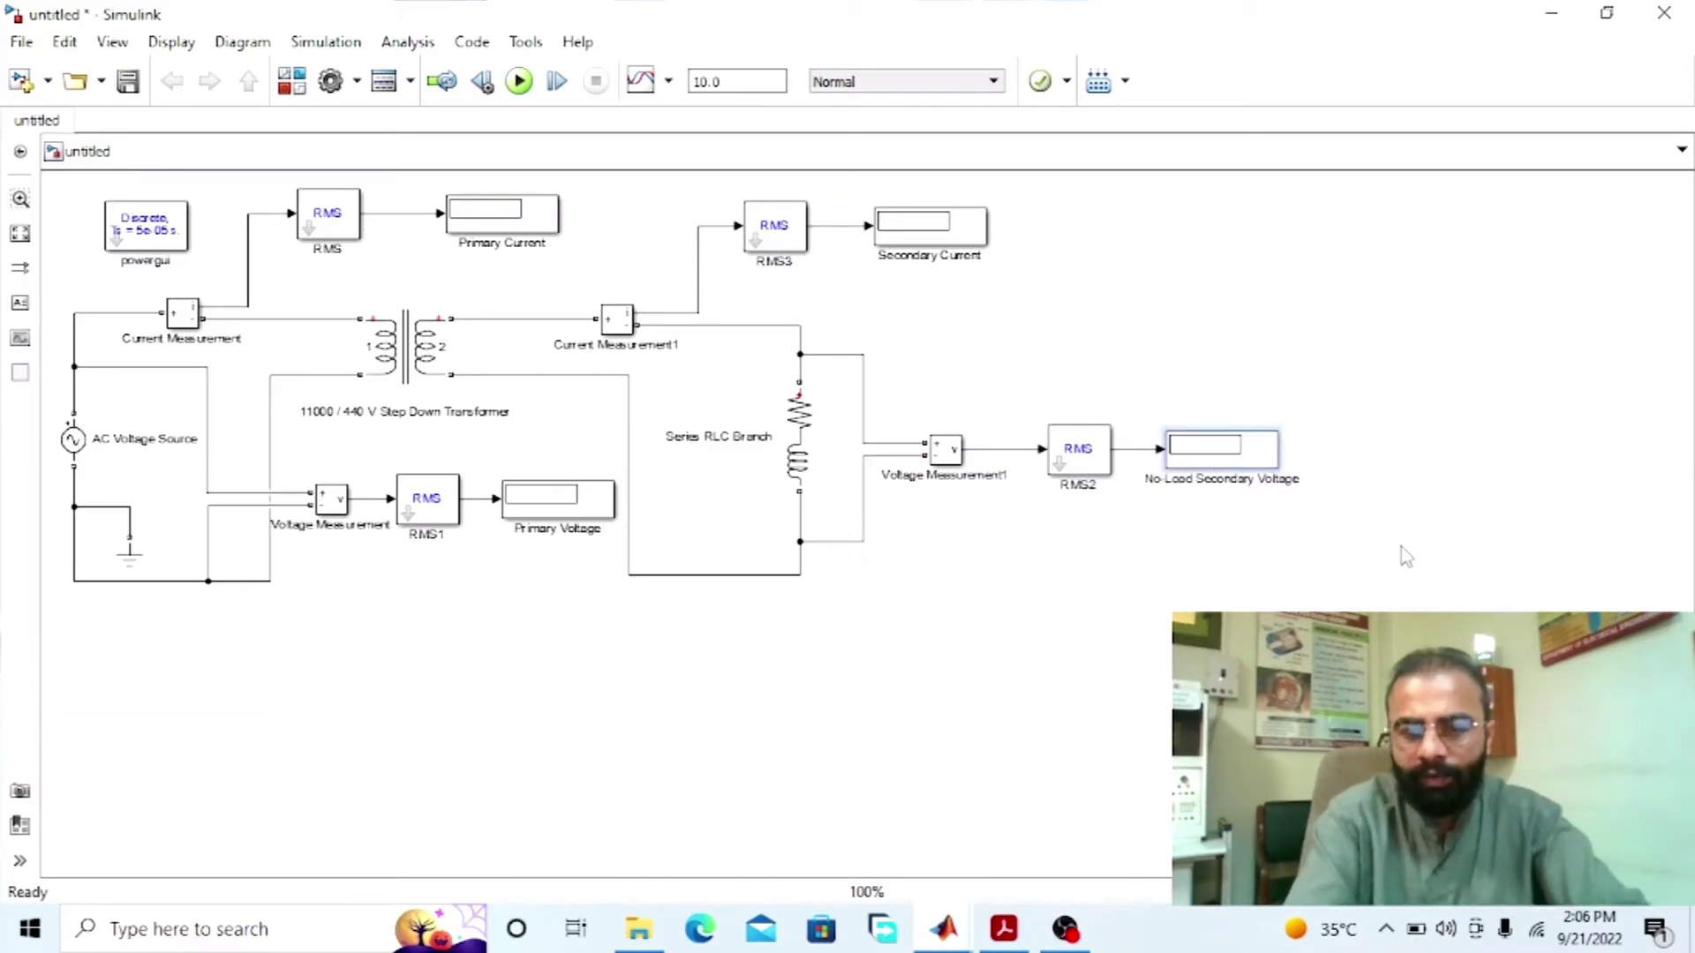
pyautogui.press('Left')
pyautogui.press('Left')
pyautogui.press('Left')
pyautogui.press('Left')
pyautogui.press('Left')
pyautogui.press('Left')
pyautogui.press('Left')
pyautogui.press('Left')
pyautogui.press('Left')
pyautogui.press('Left')
pyautogui.press('Left')
pyautogui.press('Left')
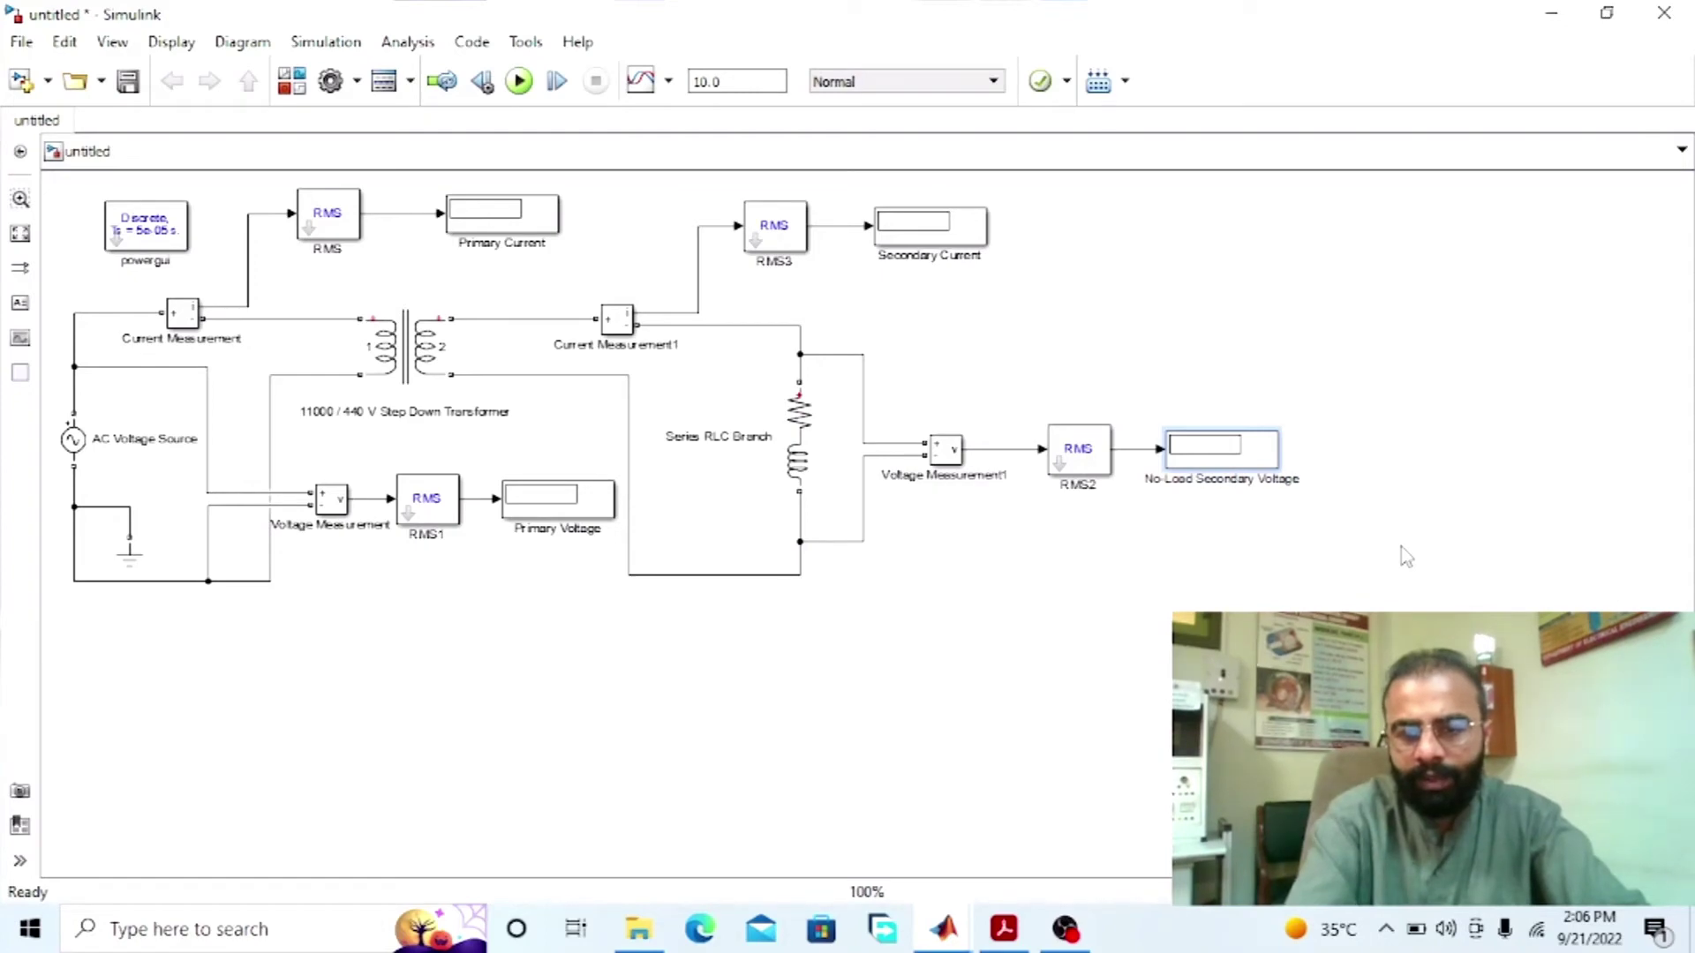
pyautogui.press('BackSpace')
pyautogui.press('BackSpace')
pyautogui.press('BackSpace')
pyautogui.press('BackSpace')
pyautogui.press('BackSpace')
pyautogui.press('BackSpace')
pyautogui.press('BackSpace')
pyautogui.press('BackSpace')
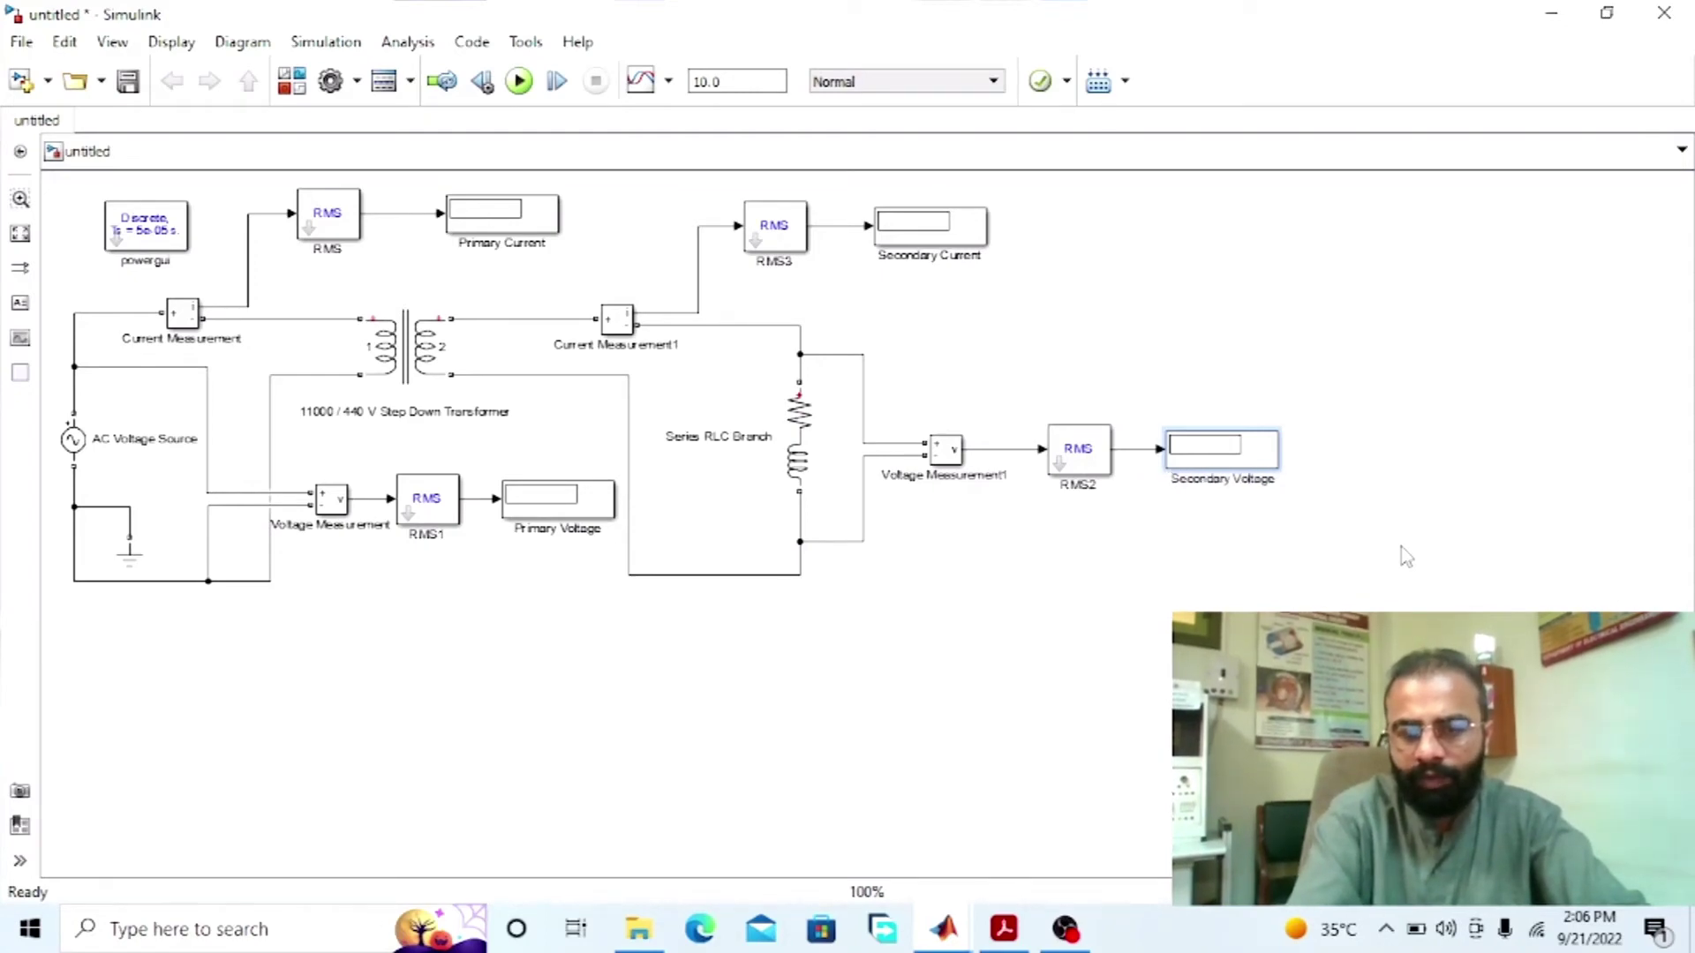
pyautogui.press('End')
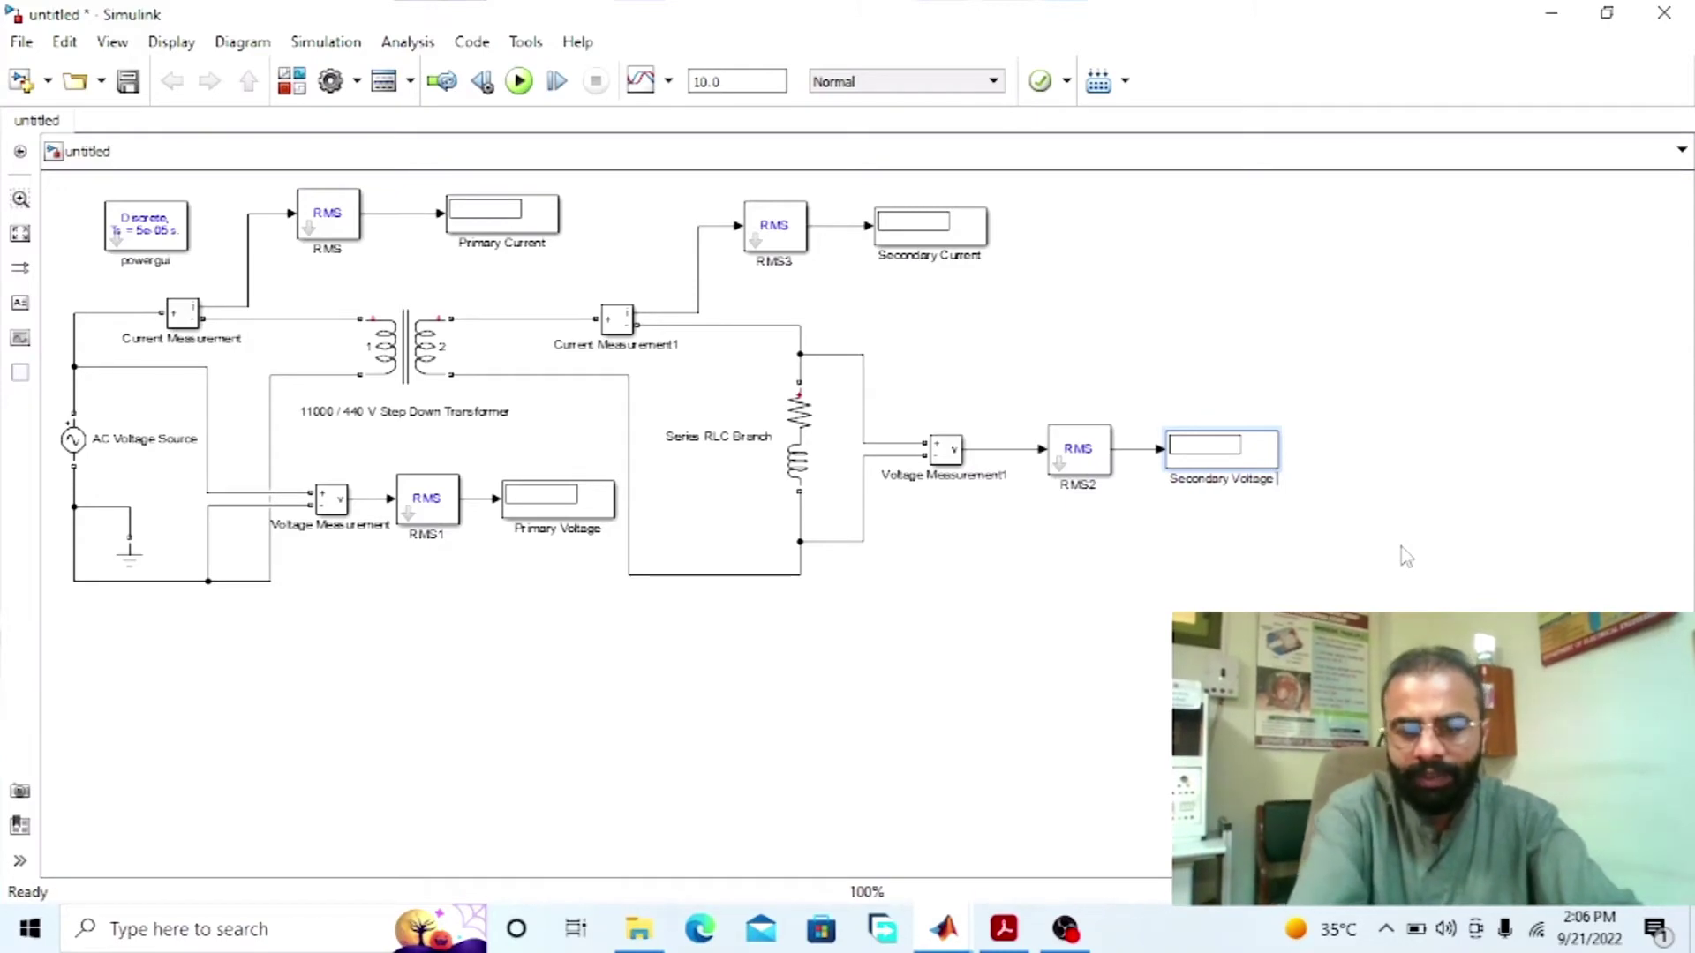
pyautogui.write('At Load')
pyautogui.click(1148, 459)
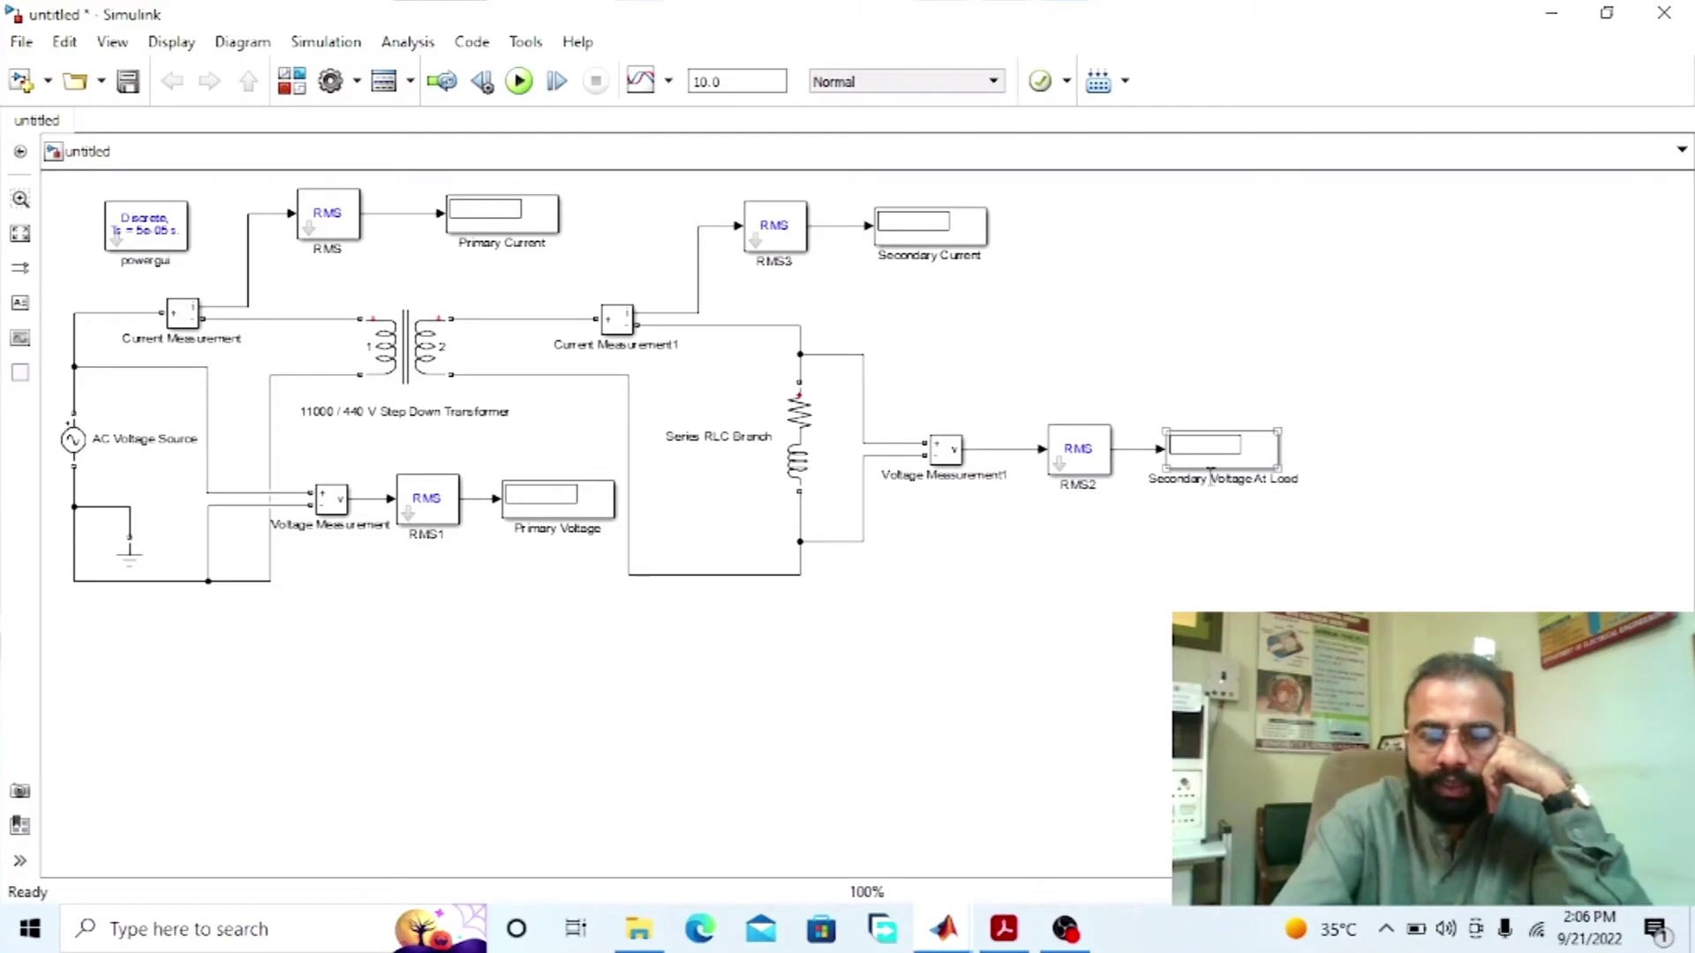
pyautogui.click(1257, 481)
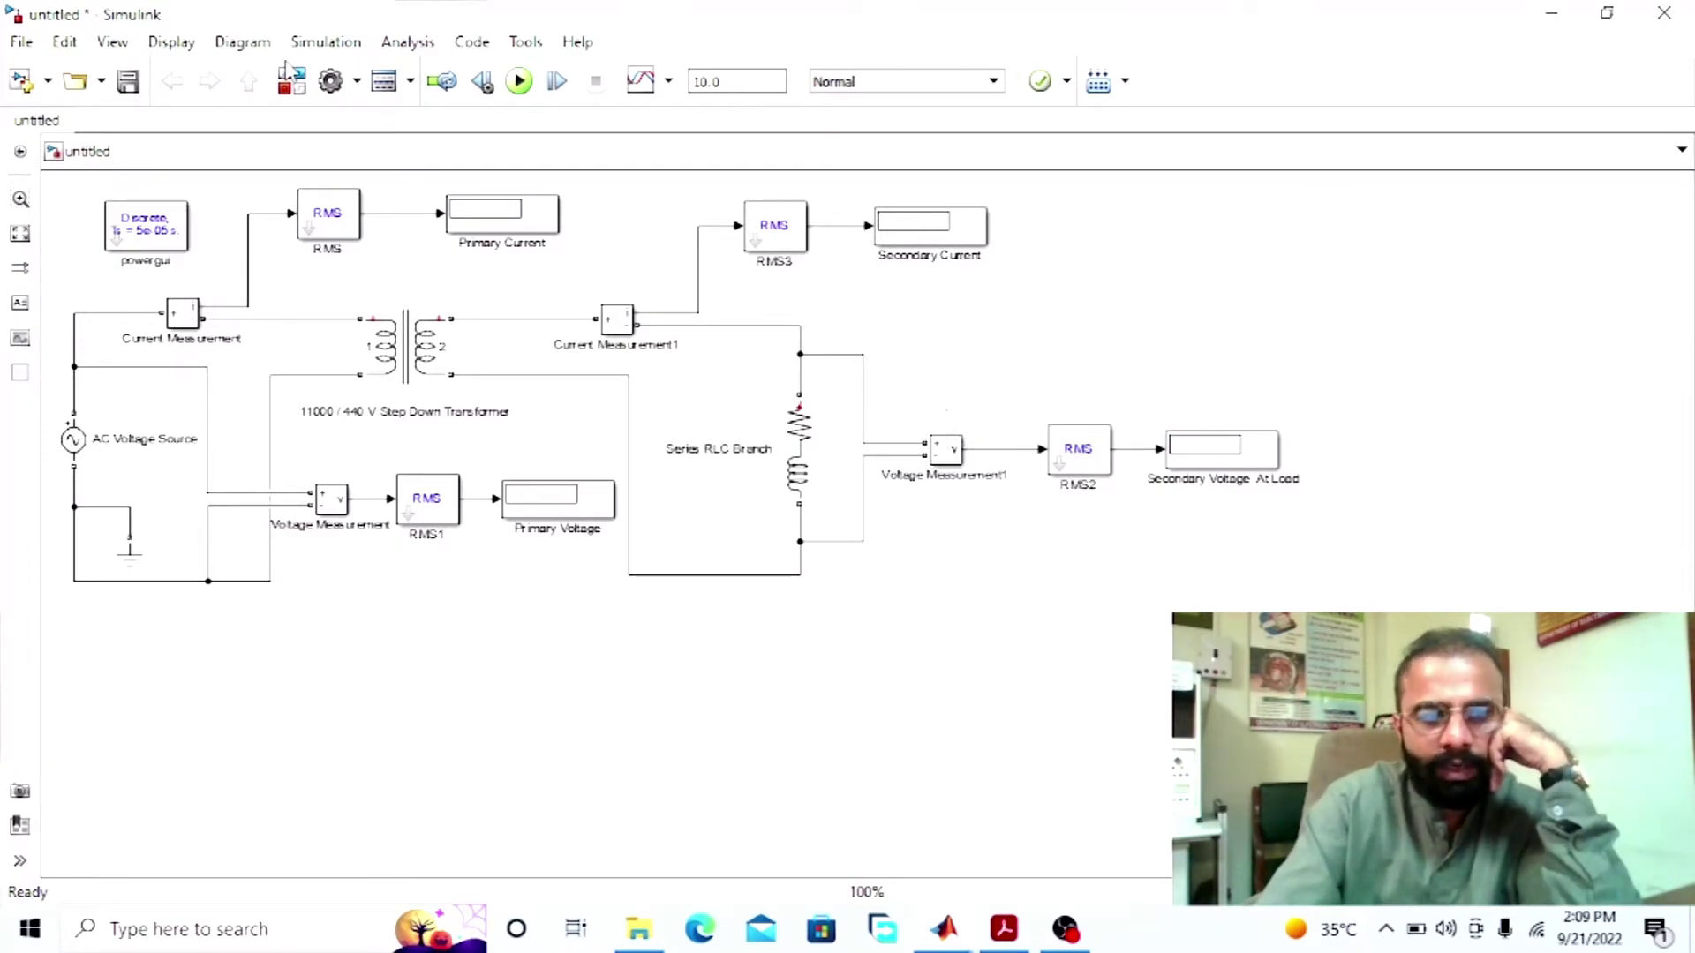
# Step: Add an RMS block from the library and copy it, stacking RMS4 above RMS5
pyautogui.click(292, 94)
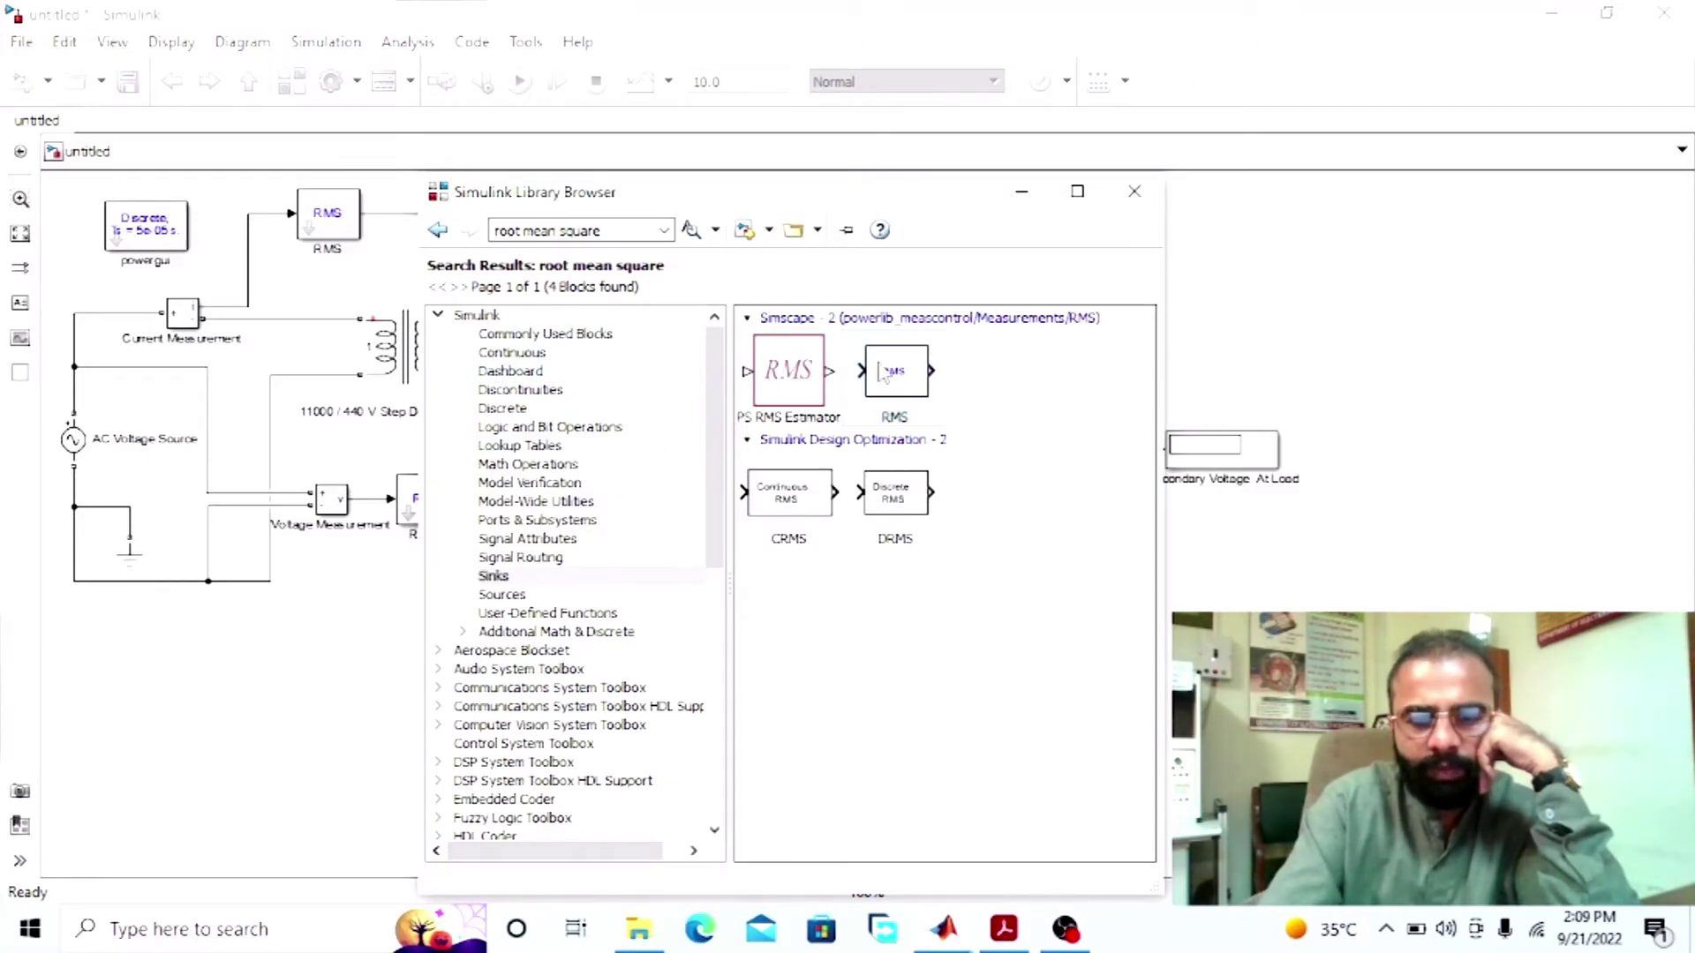
pyautogui.moveTo(894, 377); pyautogui.dragTo(1314, 279)
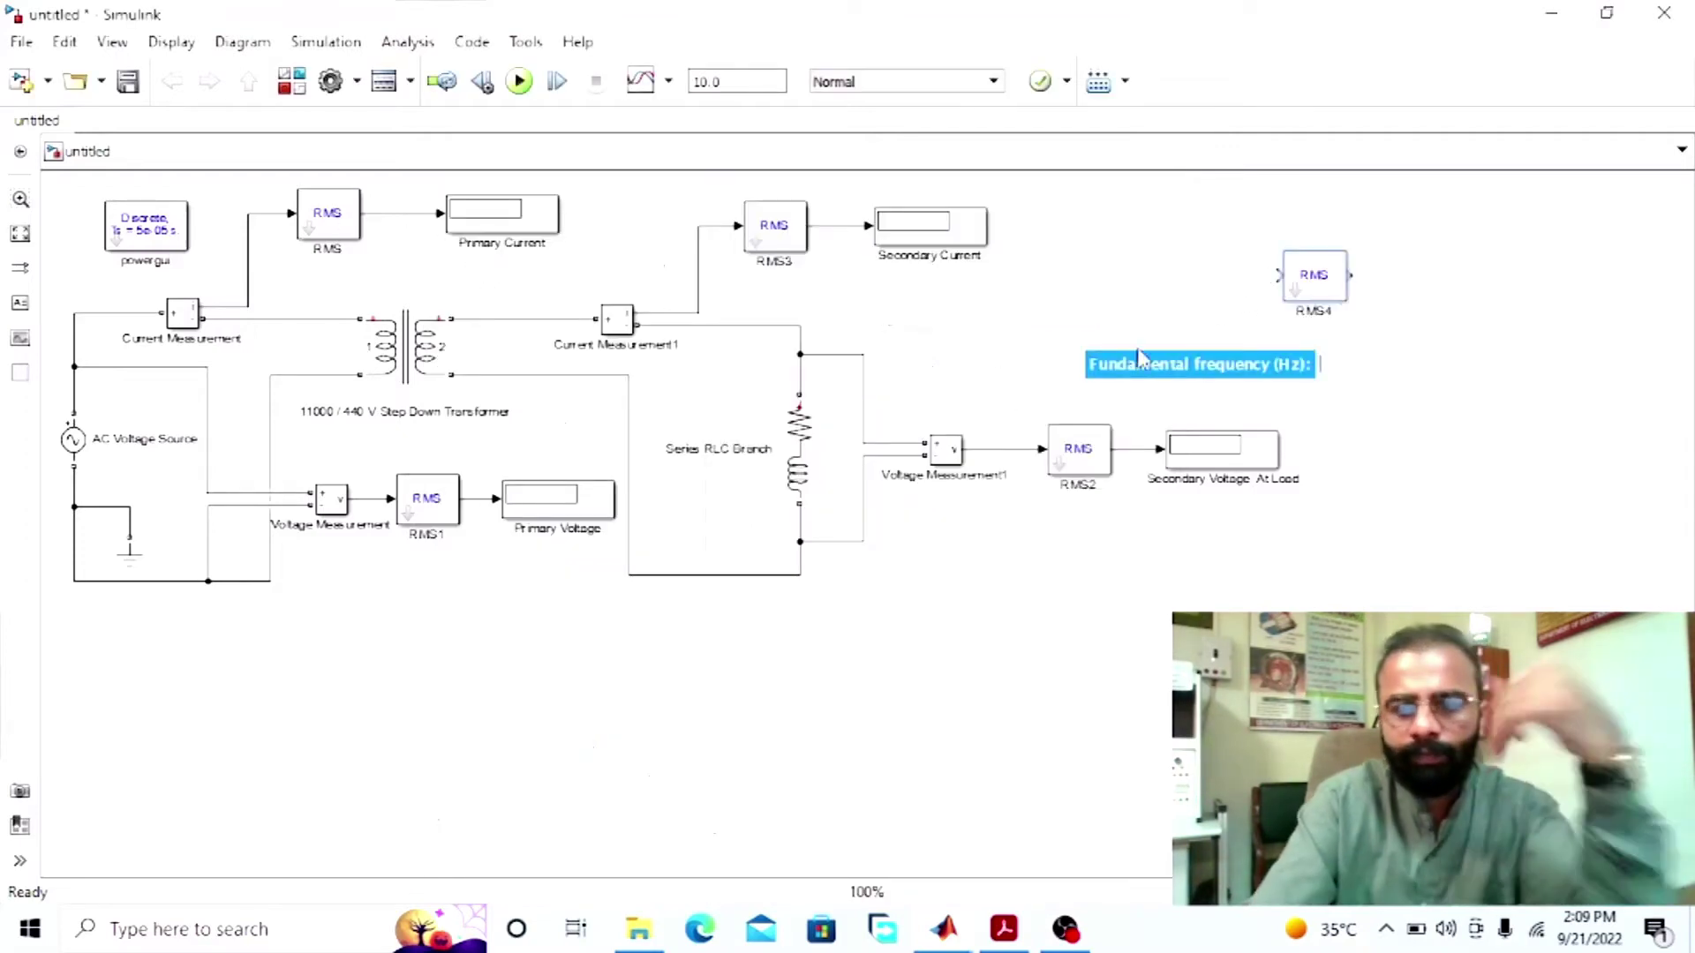
pyautogui.click(1329, 289)
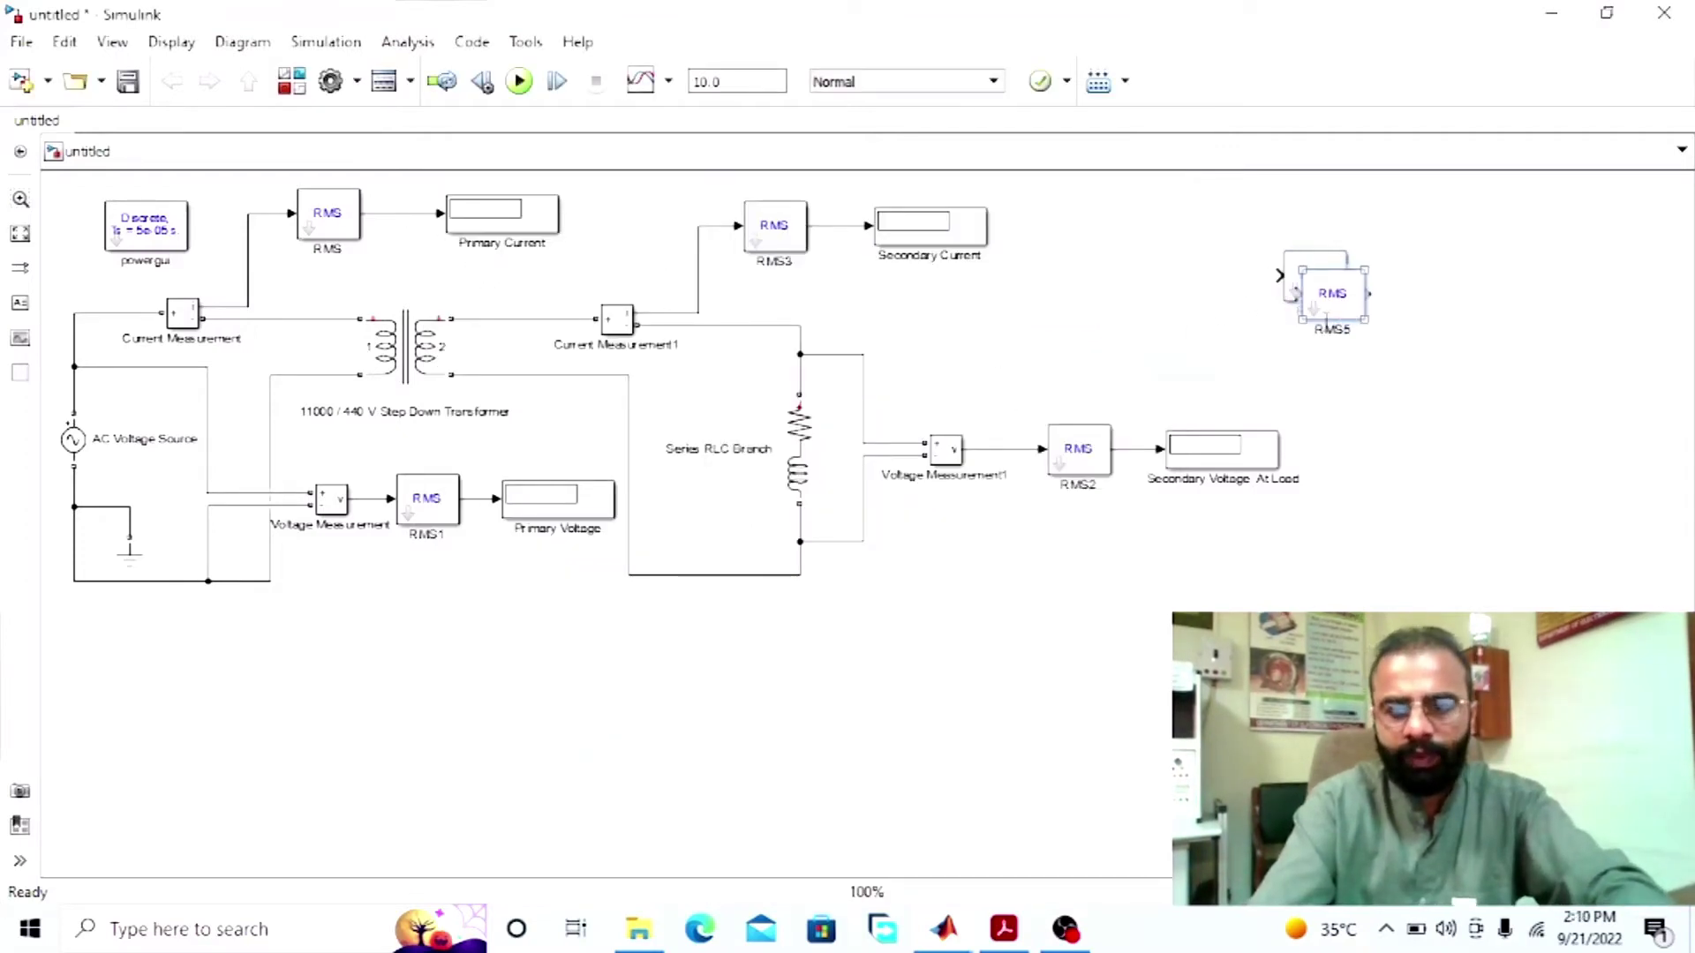
pyautogui.moveTo(1328, 288); pyautogui.dragTo(1148, 344)
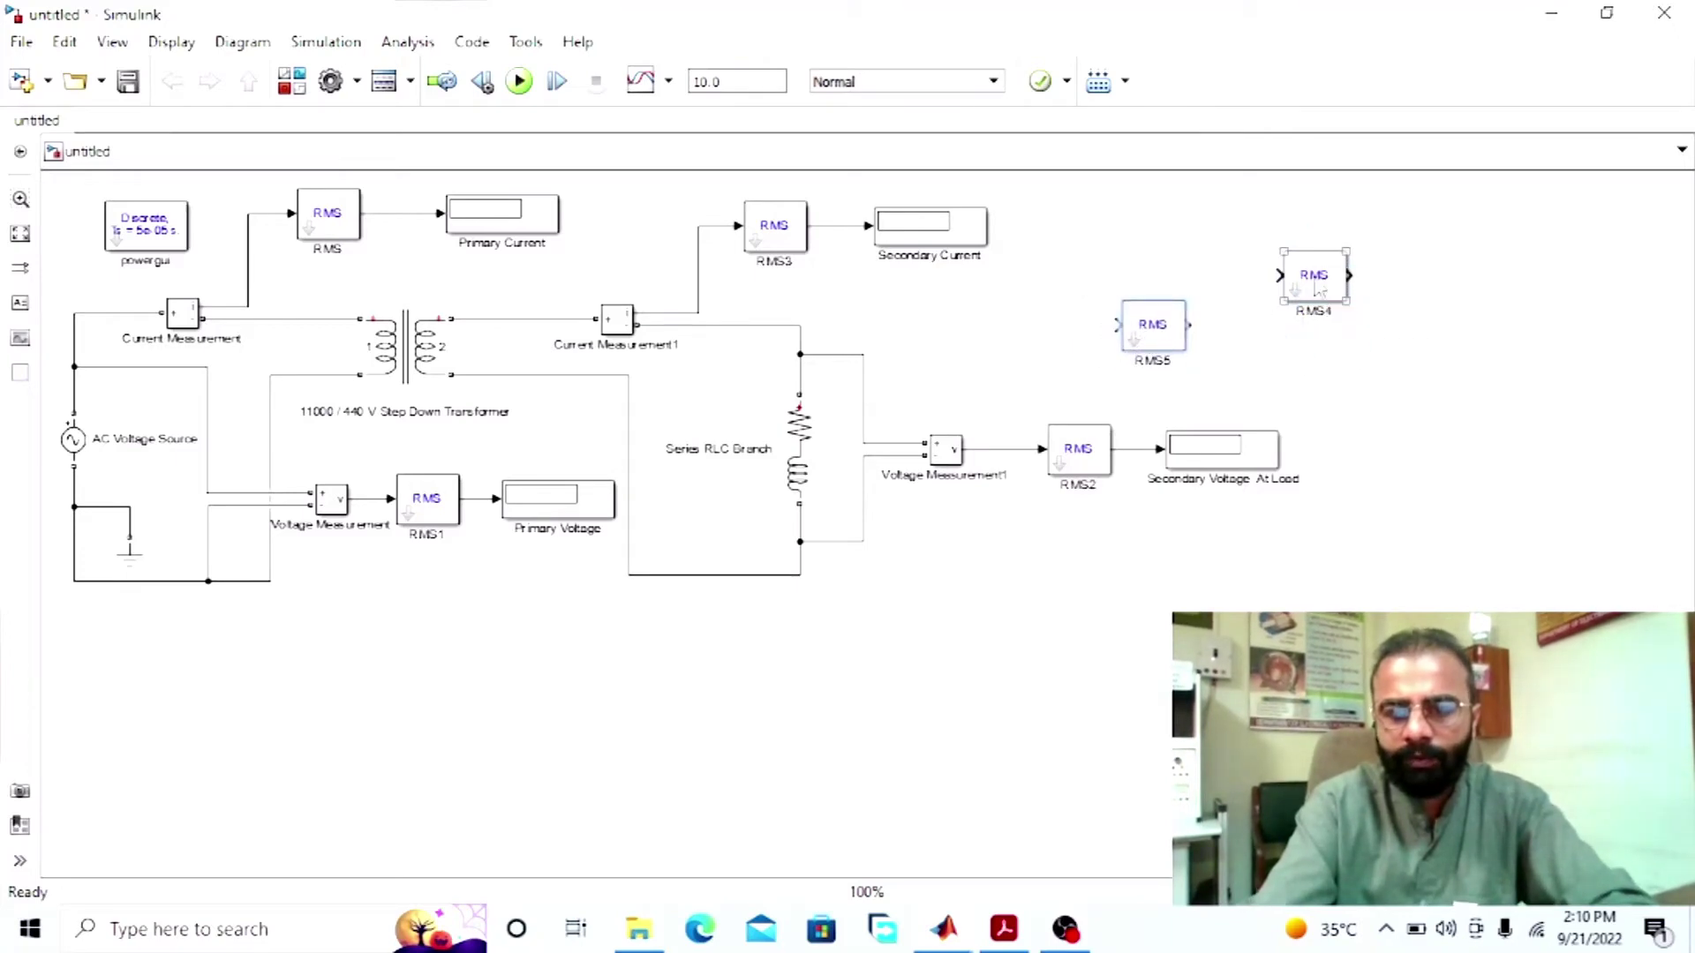
pyautogui.moveTo(1322, 287); pyautogui.dragTo(1148, 237)
# Step: Add an active and reactive Power block and a Product block to the model
pyautogui.click(291, 81)
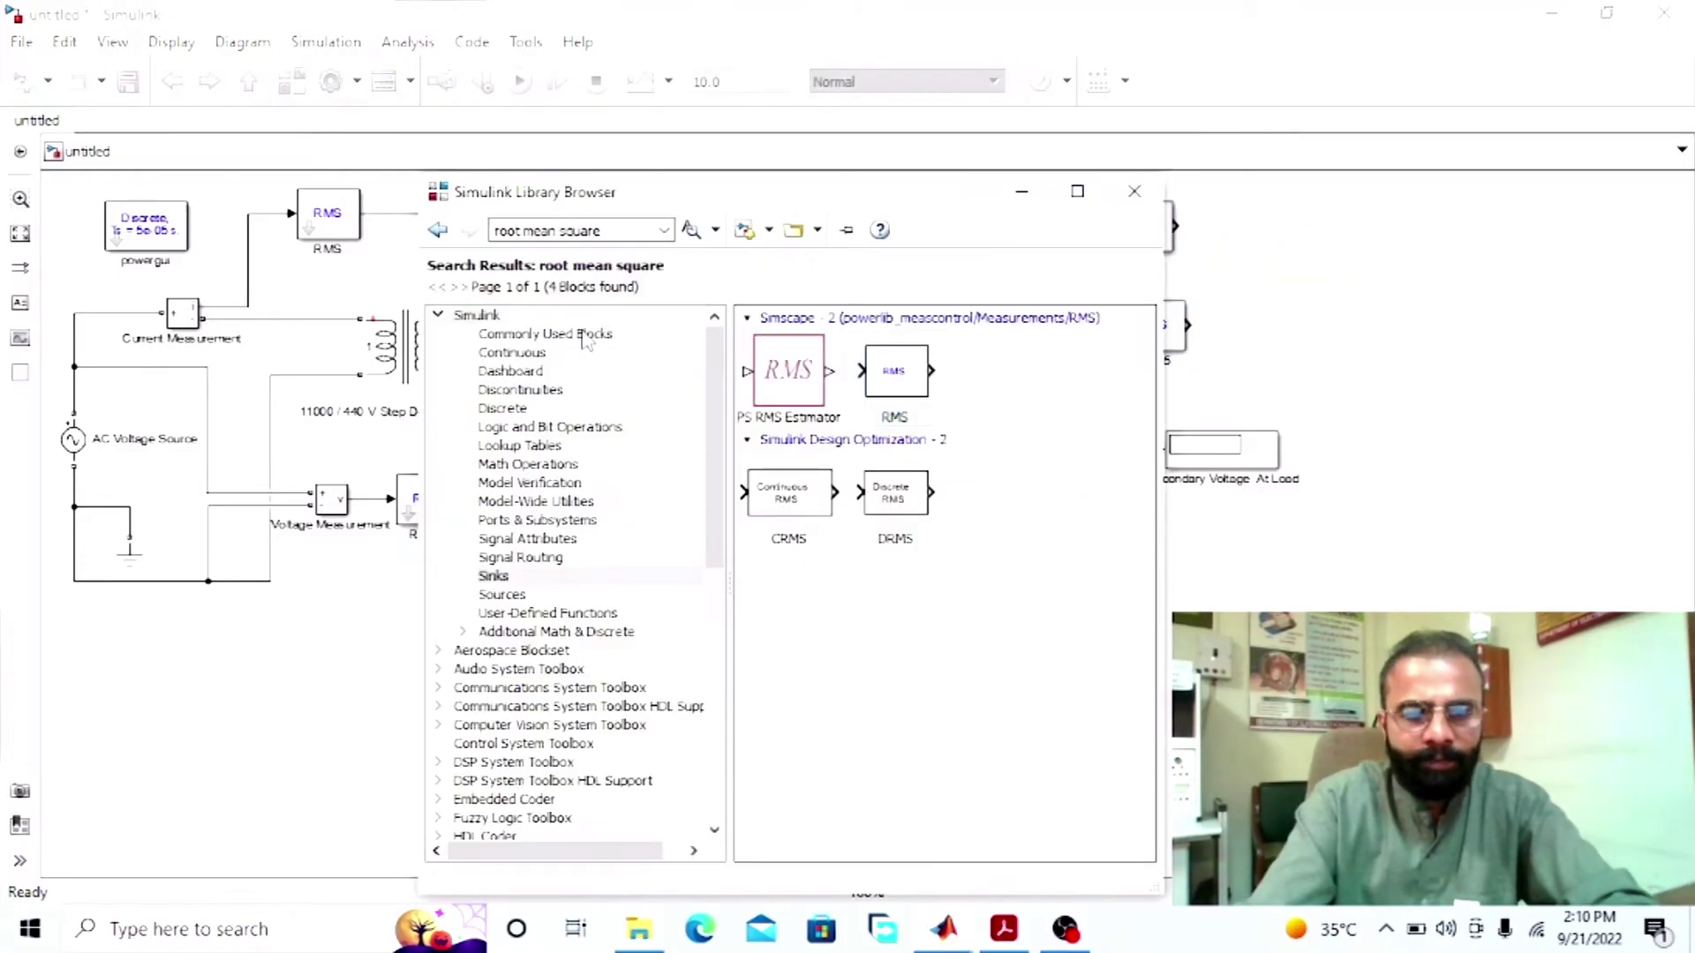
pyautogui.click(662, 231)
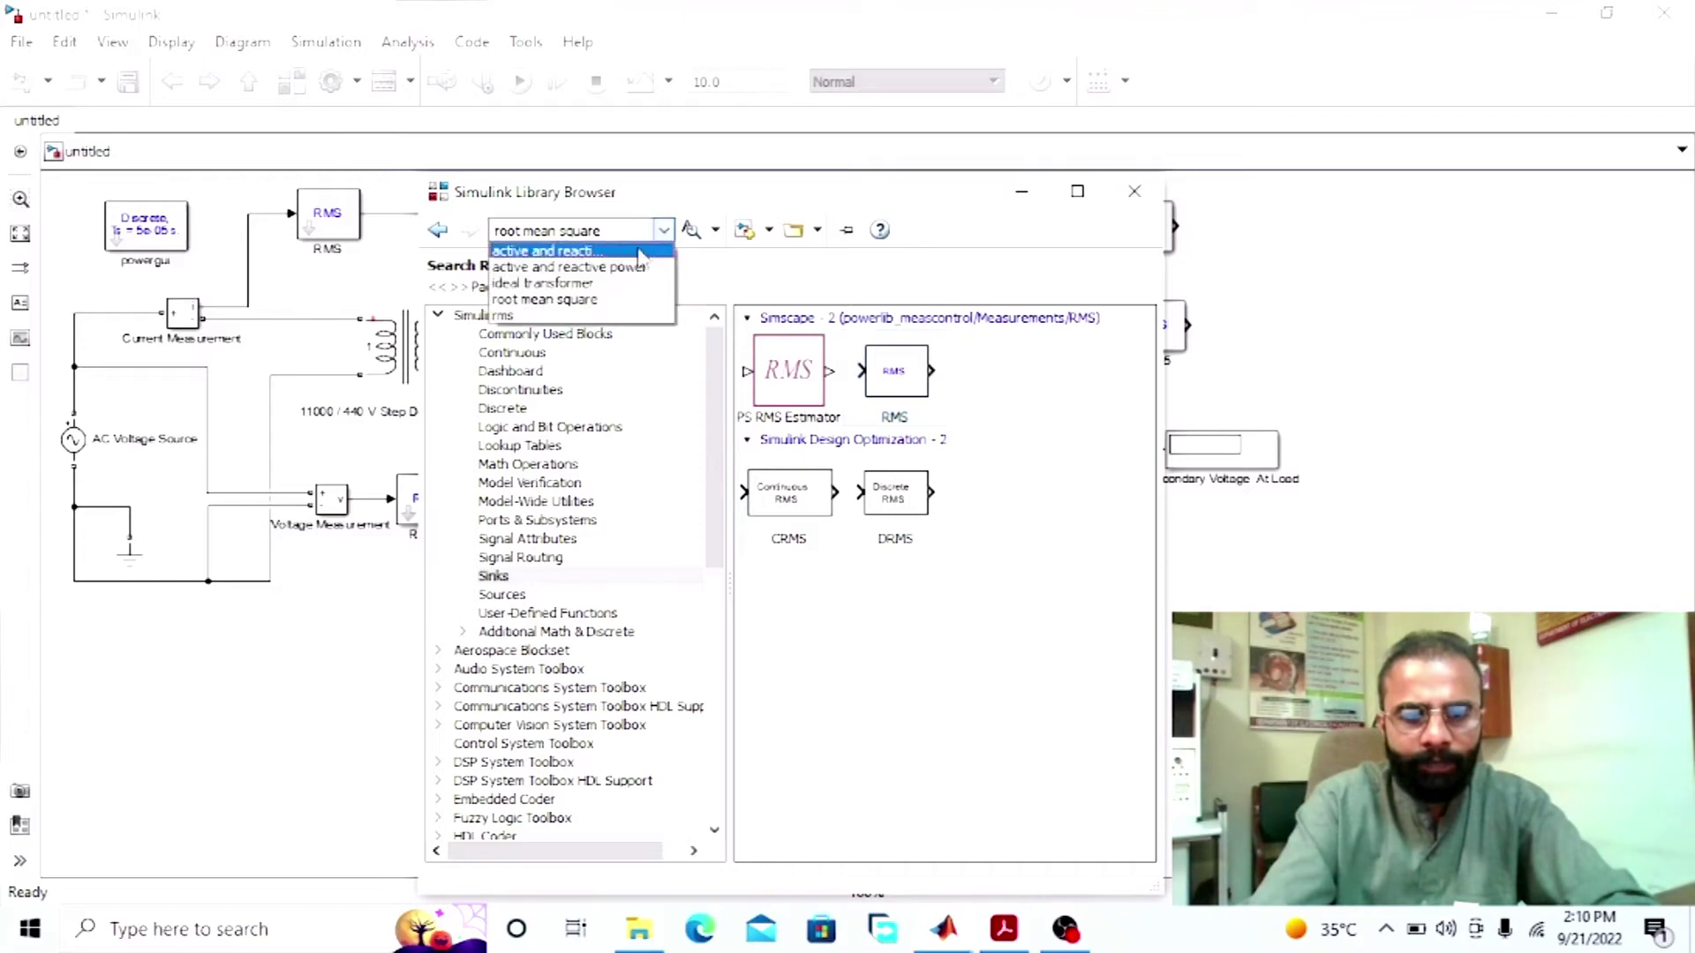
pyautogui.click(609, 262)
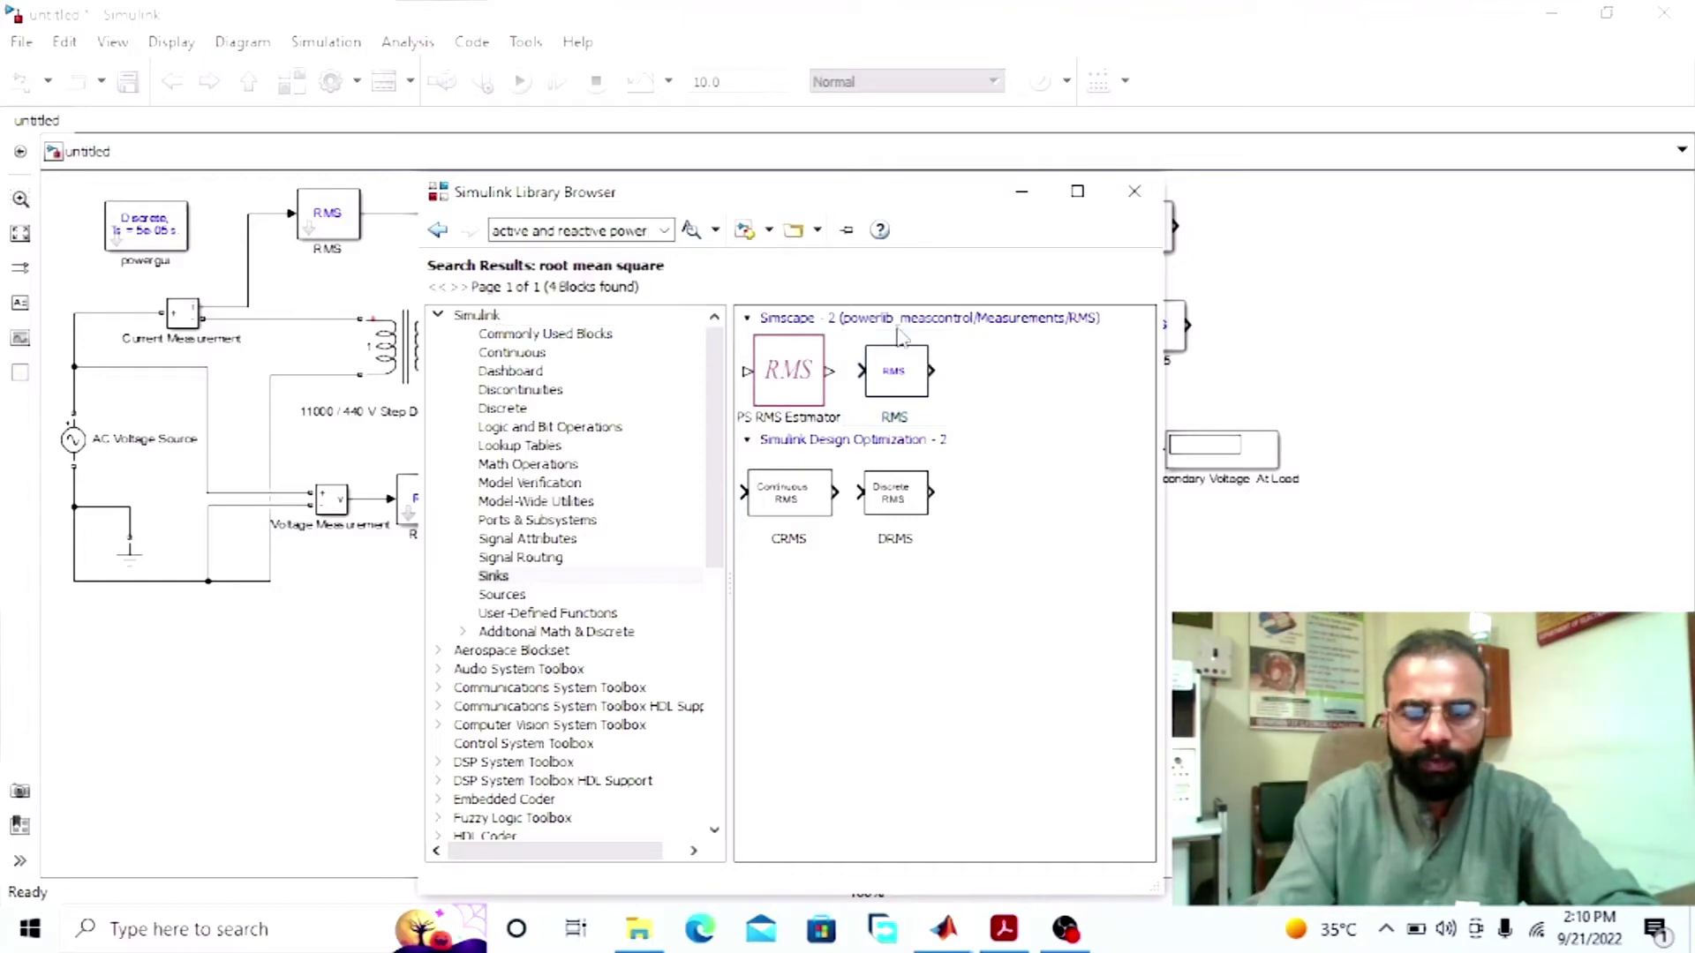
pyautogui.press('Return')
pyautogui.moveTo(1332, 355); pyautogui.dragTo(1387, 291)
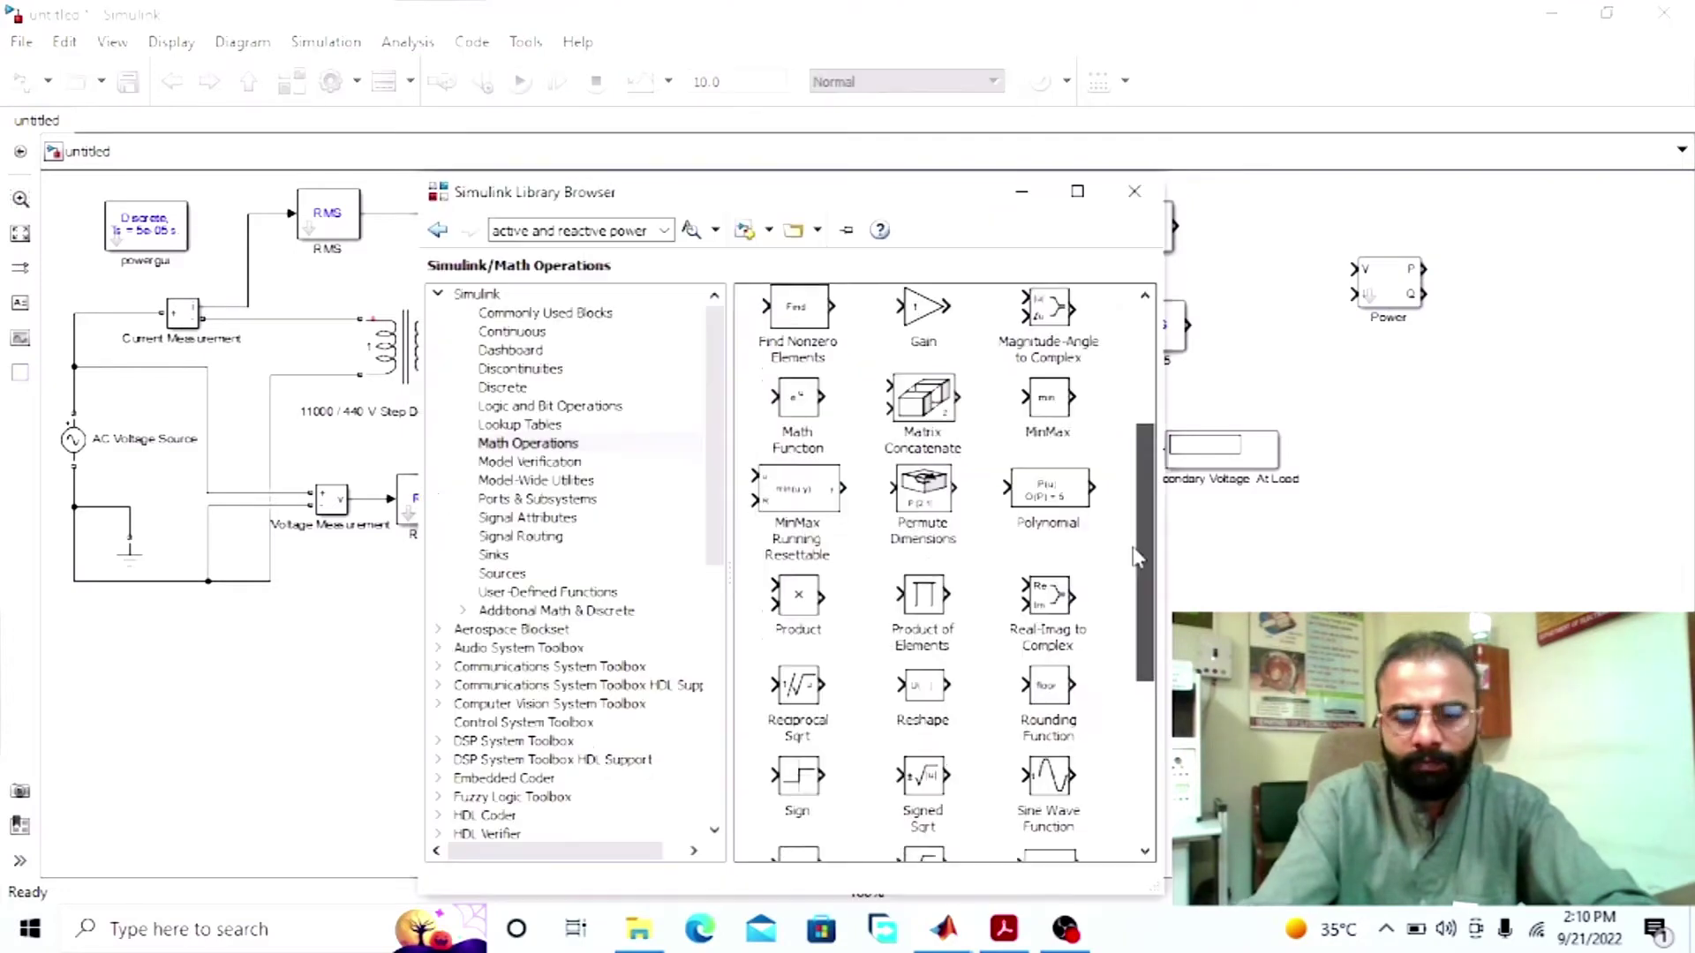
pyautogui.scroll(1, 1137, 556)
pyautogui.moveTo(798, 624); pyautogui.dragTo(1525, 422)
# Step: Add a Gain block and a Divide block from Math Operations
pyautogui.click(292, 81)
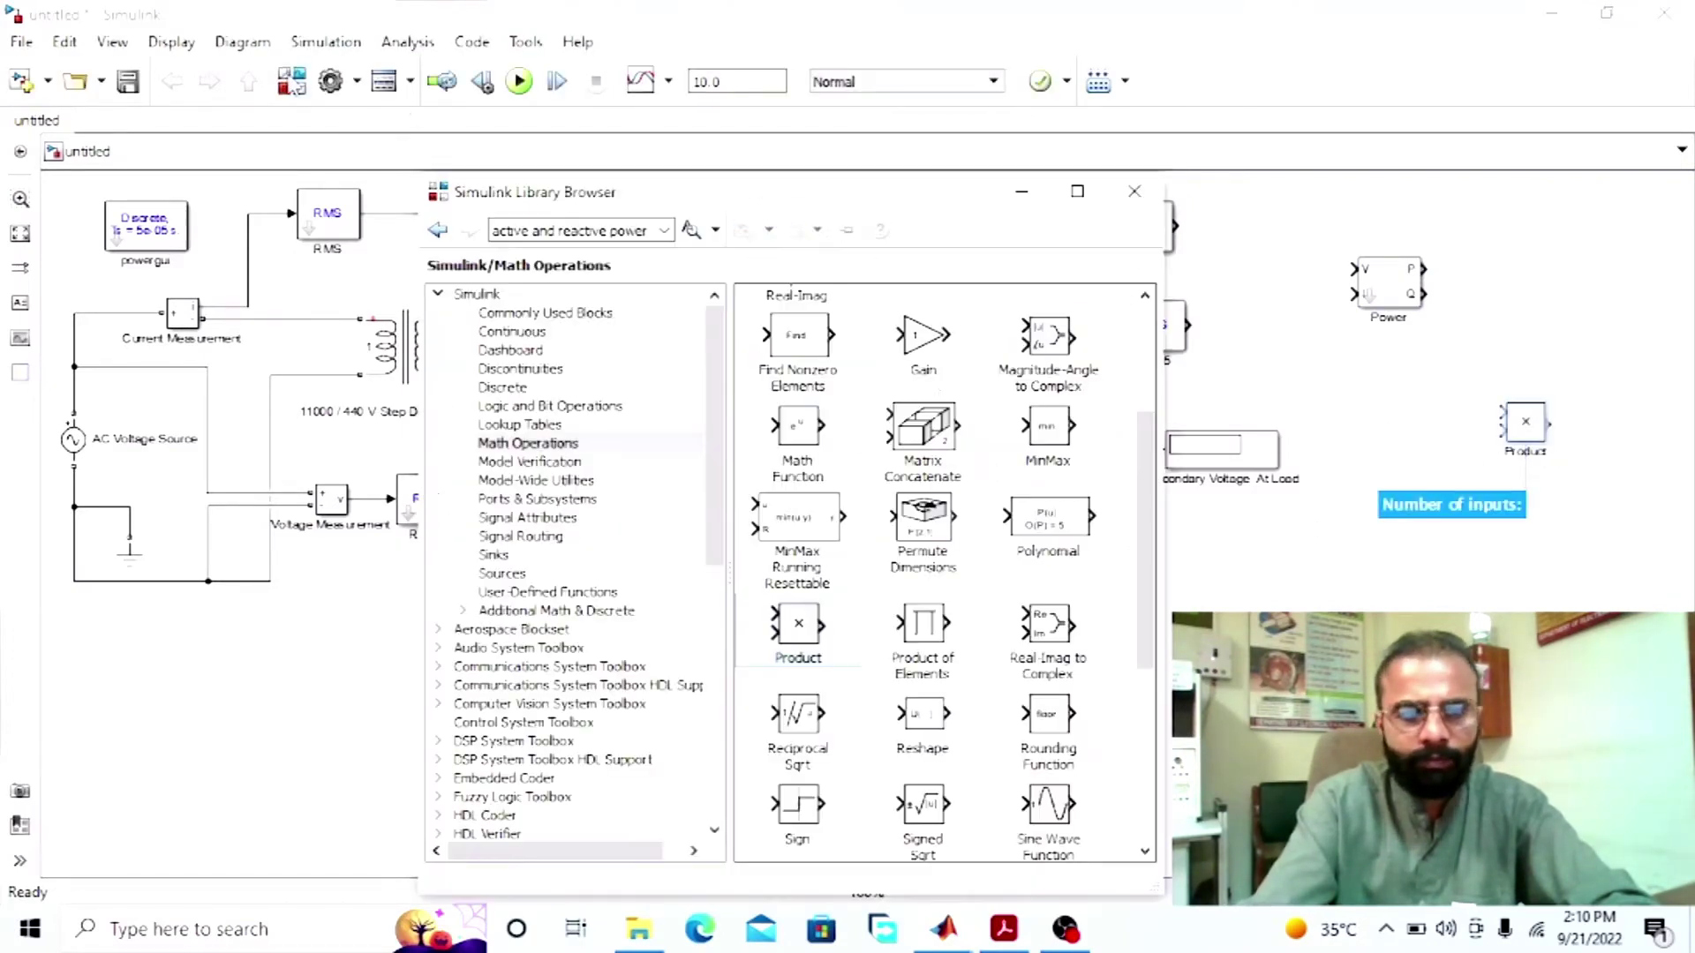
pyautogui.moveTo(899, 344); pyautogui.dragTo(1351, 381)
pyautogui.click(291, 81)
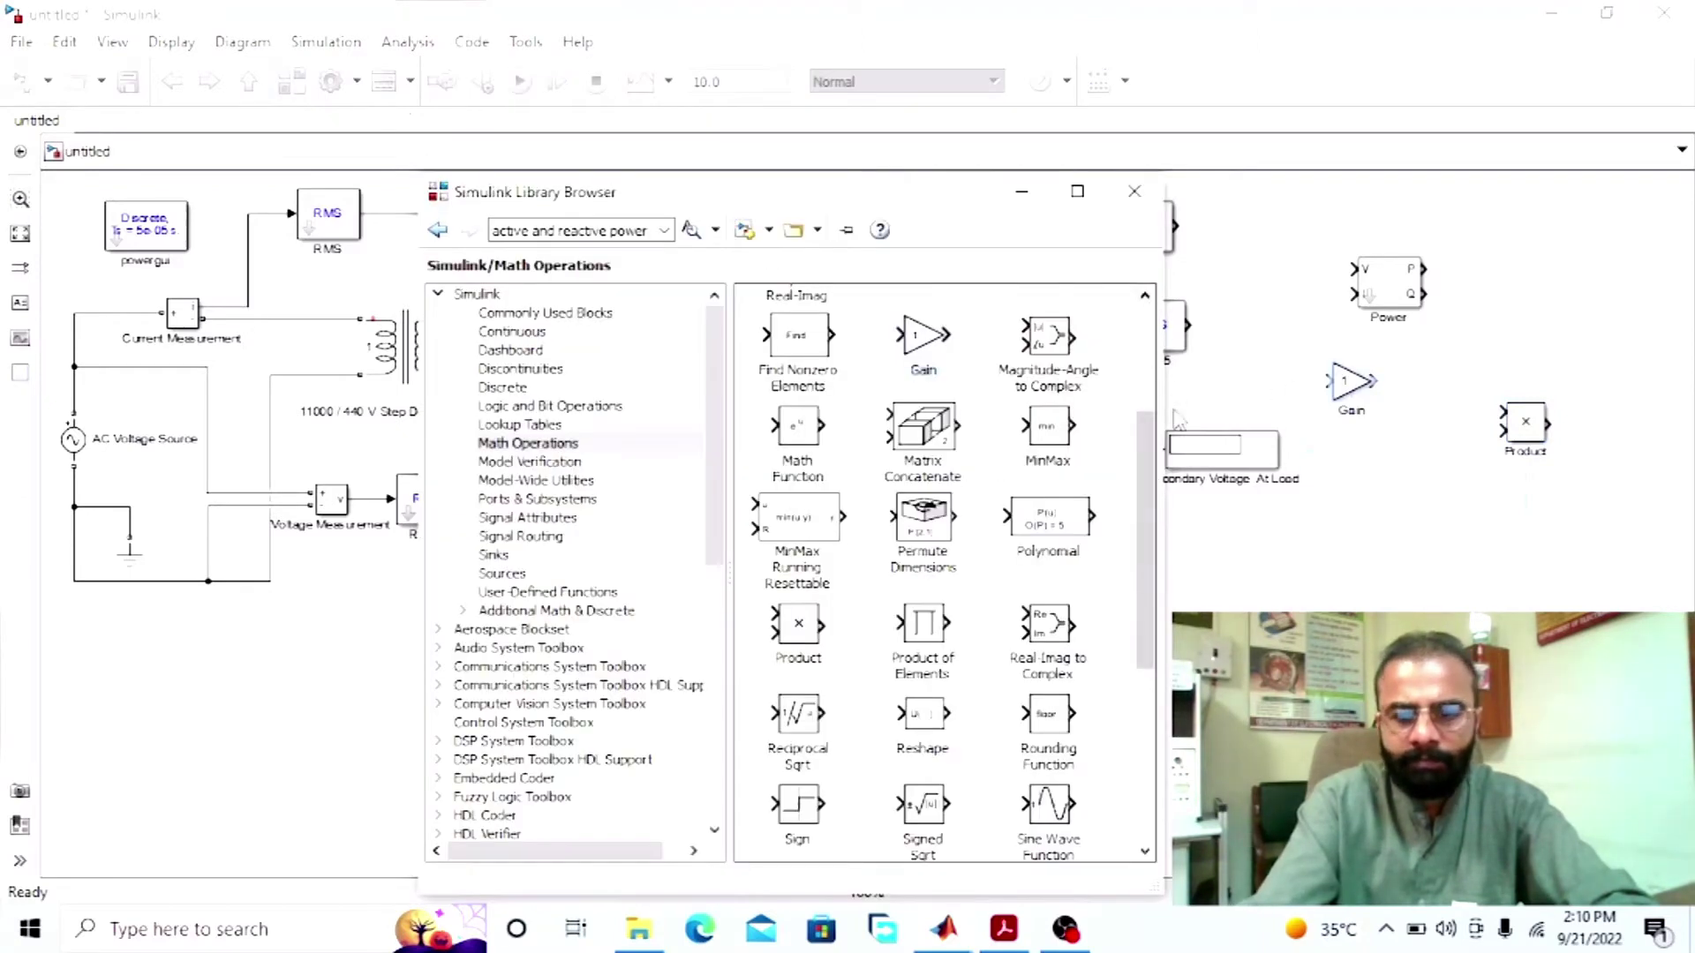
pyautogui.scroll(3, 1028, 443)
pyautogui.moveTo(923, 481); pyautogui.dragTo(1375, 534)
# Step: Shift RMS4, RMS5 and the Power block left toward the other meters
pyautogui.click(1209, 441)
pyautogui.moveTo(1152, 324); pyautogui.dragTo(1078, 330)
pyautogui.moveTo(1140, 225); pyautogui.dragTo(1077, 232)
pyautogui.moveTo(1387, 280); pyautogui.dragTo(1258, 269)
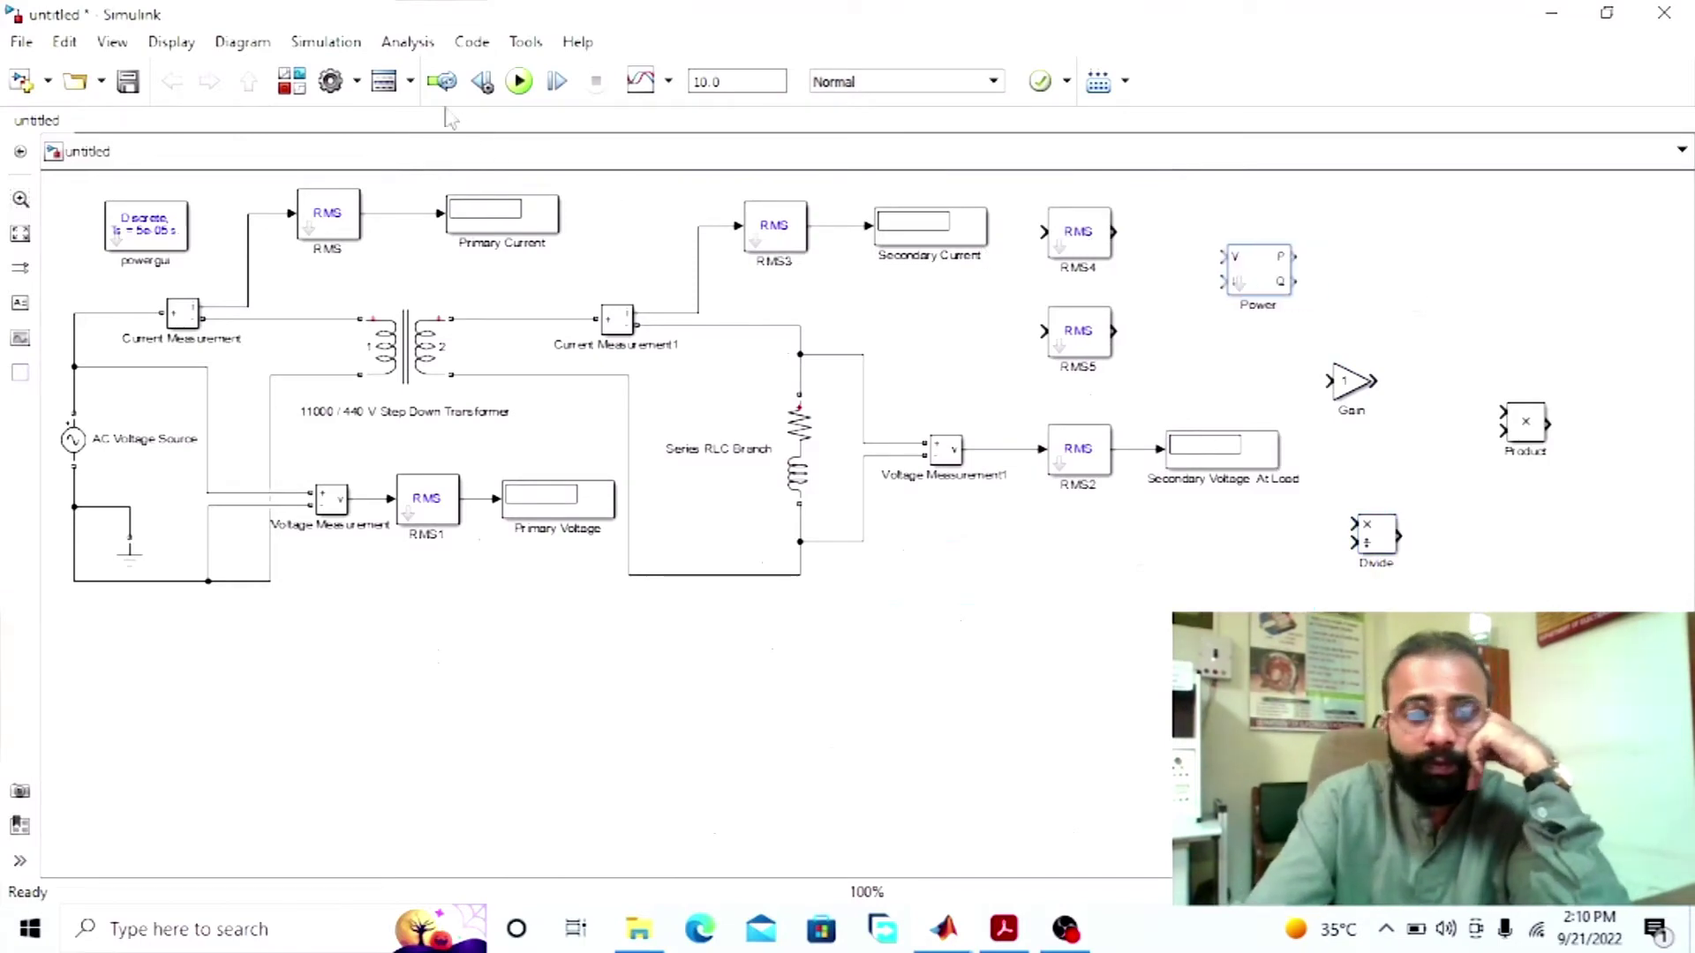
pyautogui.click(291, 84)
# Step: Add a Mux block and rename the two RMS blocks Irms and Vrms
pyautogui.click(544, 312)
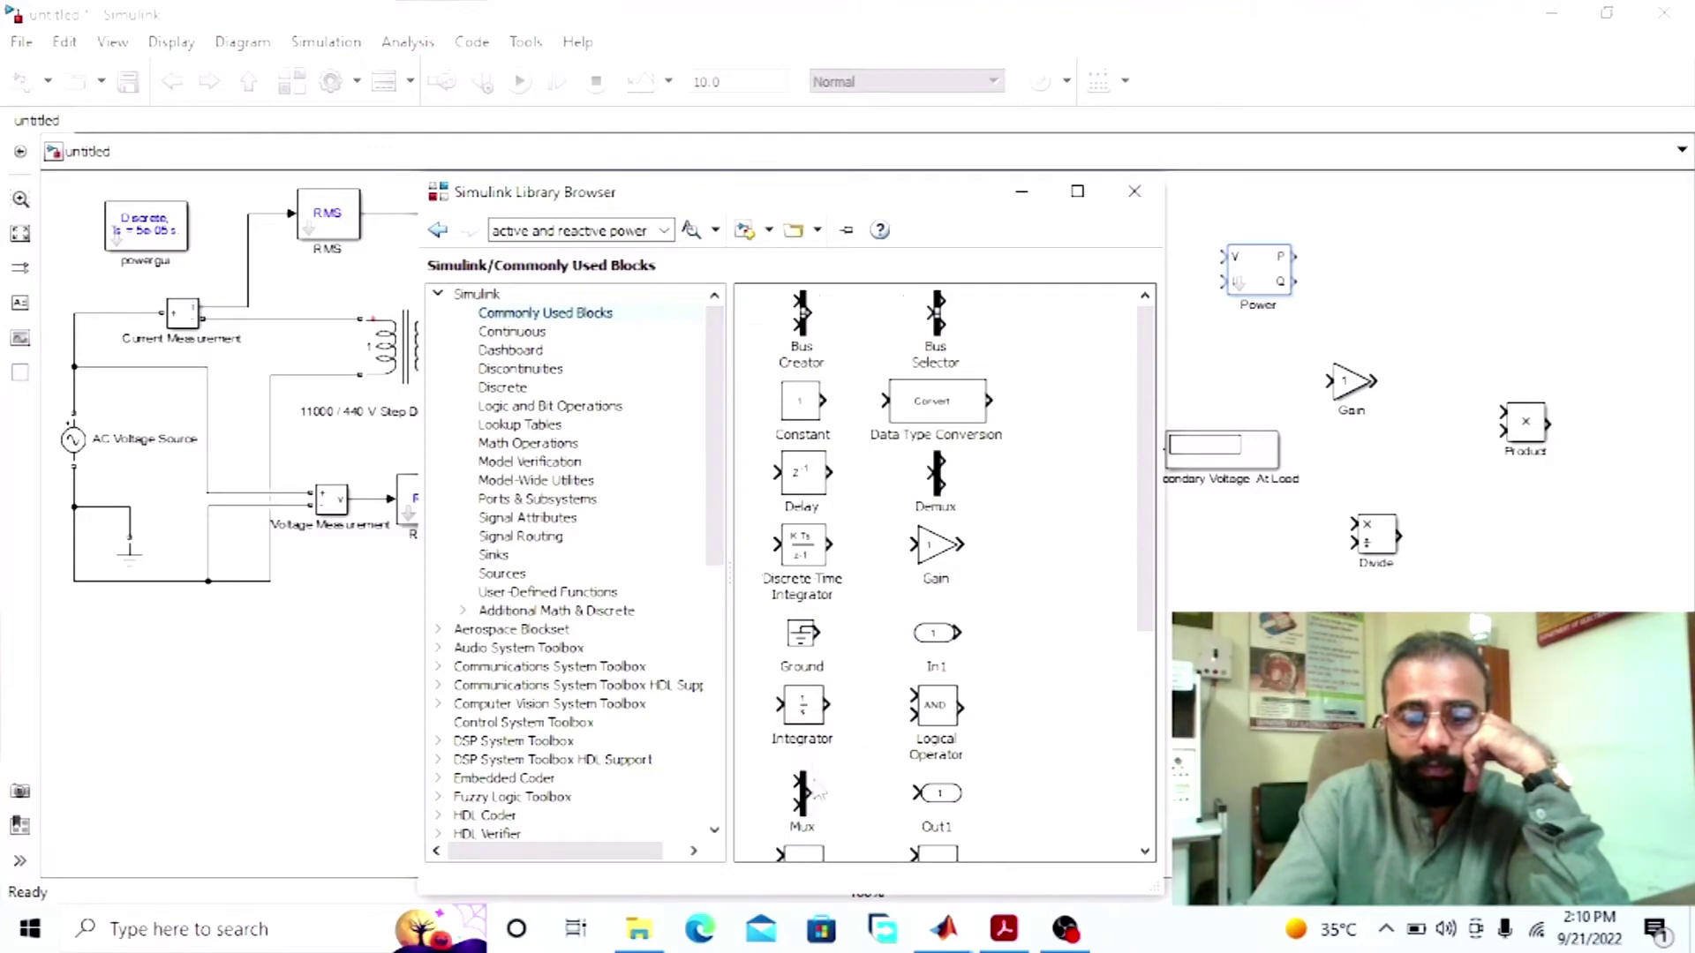
pyautogui.moveTo(801, 799); pyautogui.dragTo(1390, 282)
pyautogui.moveTo(1269, 285); pyautogui.dragTo(1245, 291)
pyautogui.press('BackSpace')
pyautogui.press('BackSpace')
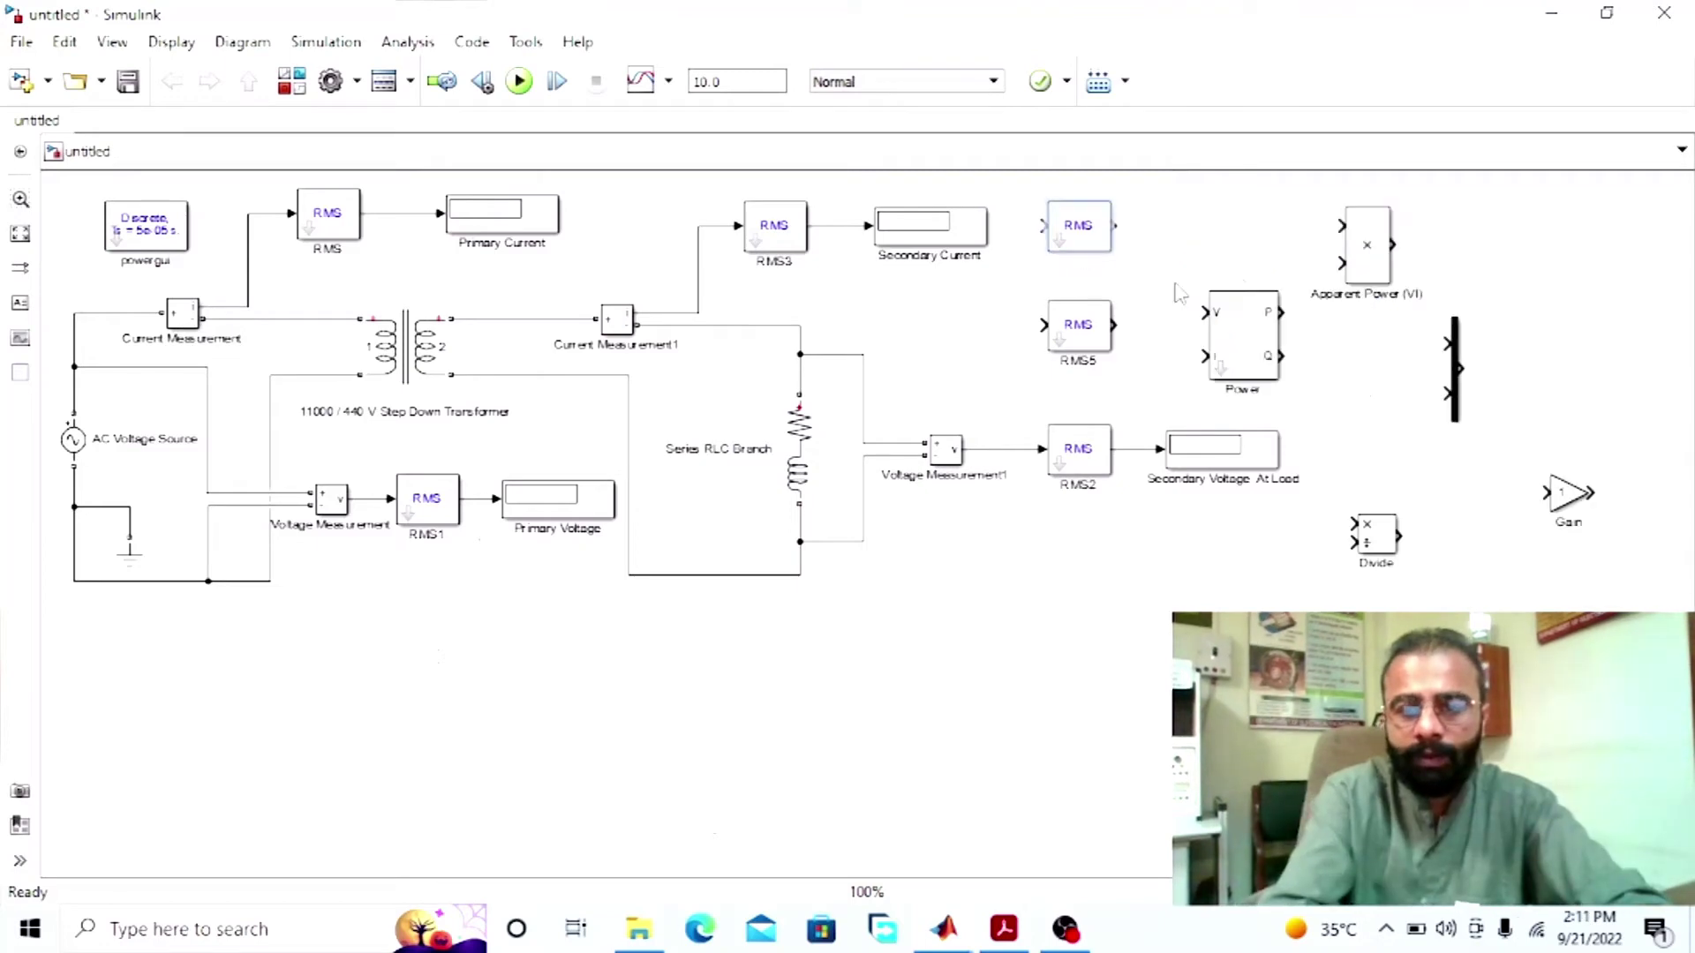
pyautogui.write('Irms')
pyautogui.click(1172, 386)
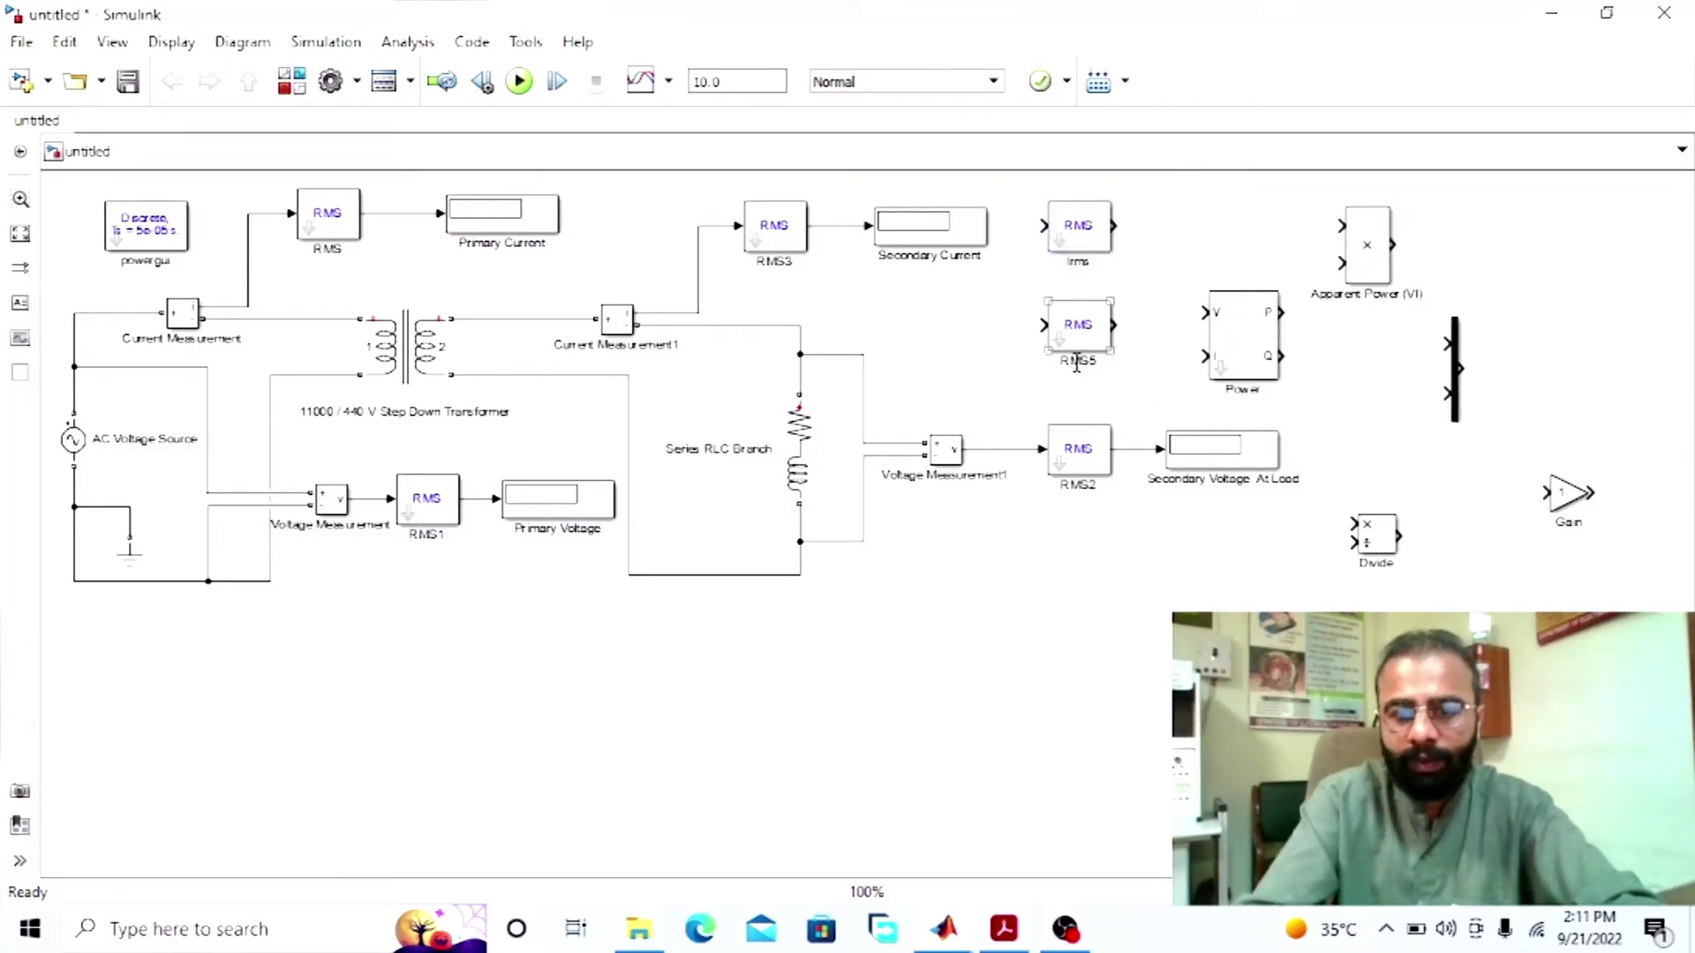
pyautogui.press('BackSpace')
pyautogui.press('BackSpace')
pyautogui.press('BackSpace')
pyautogui.press('BackSpace')
pyautogui.write('Vrms')
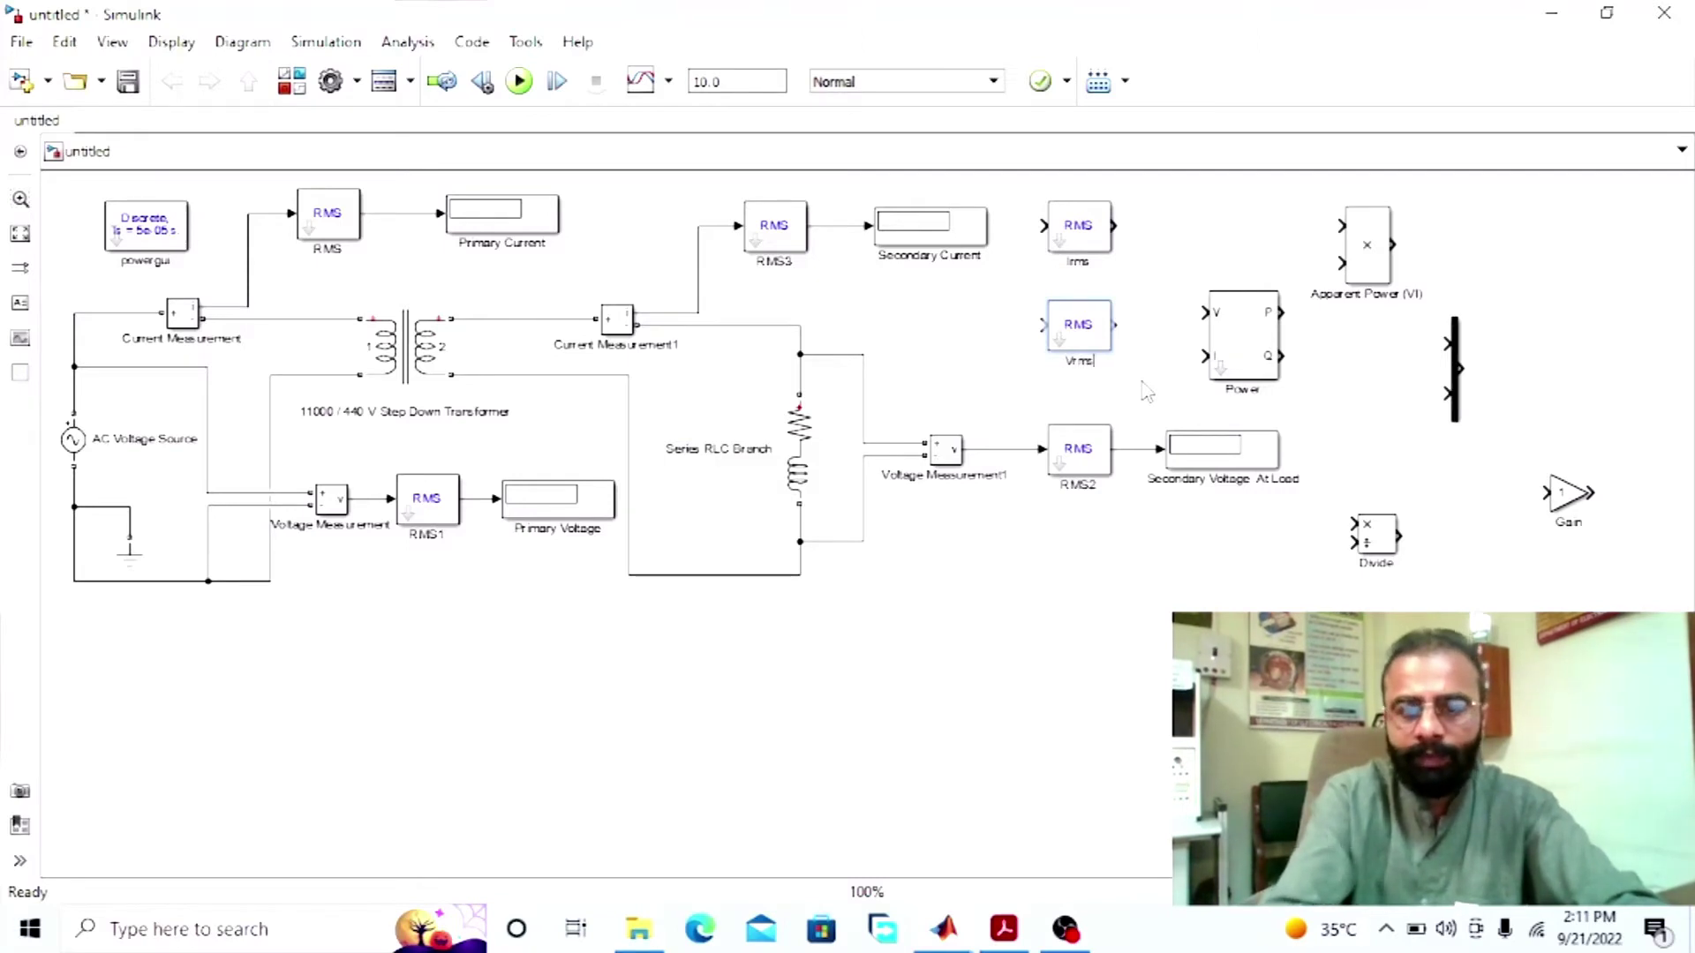
pyautogui.click(1184, 255)
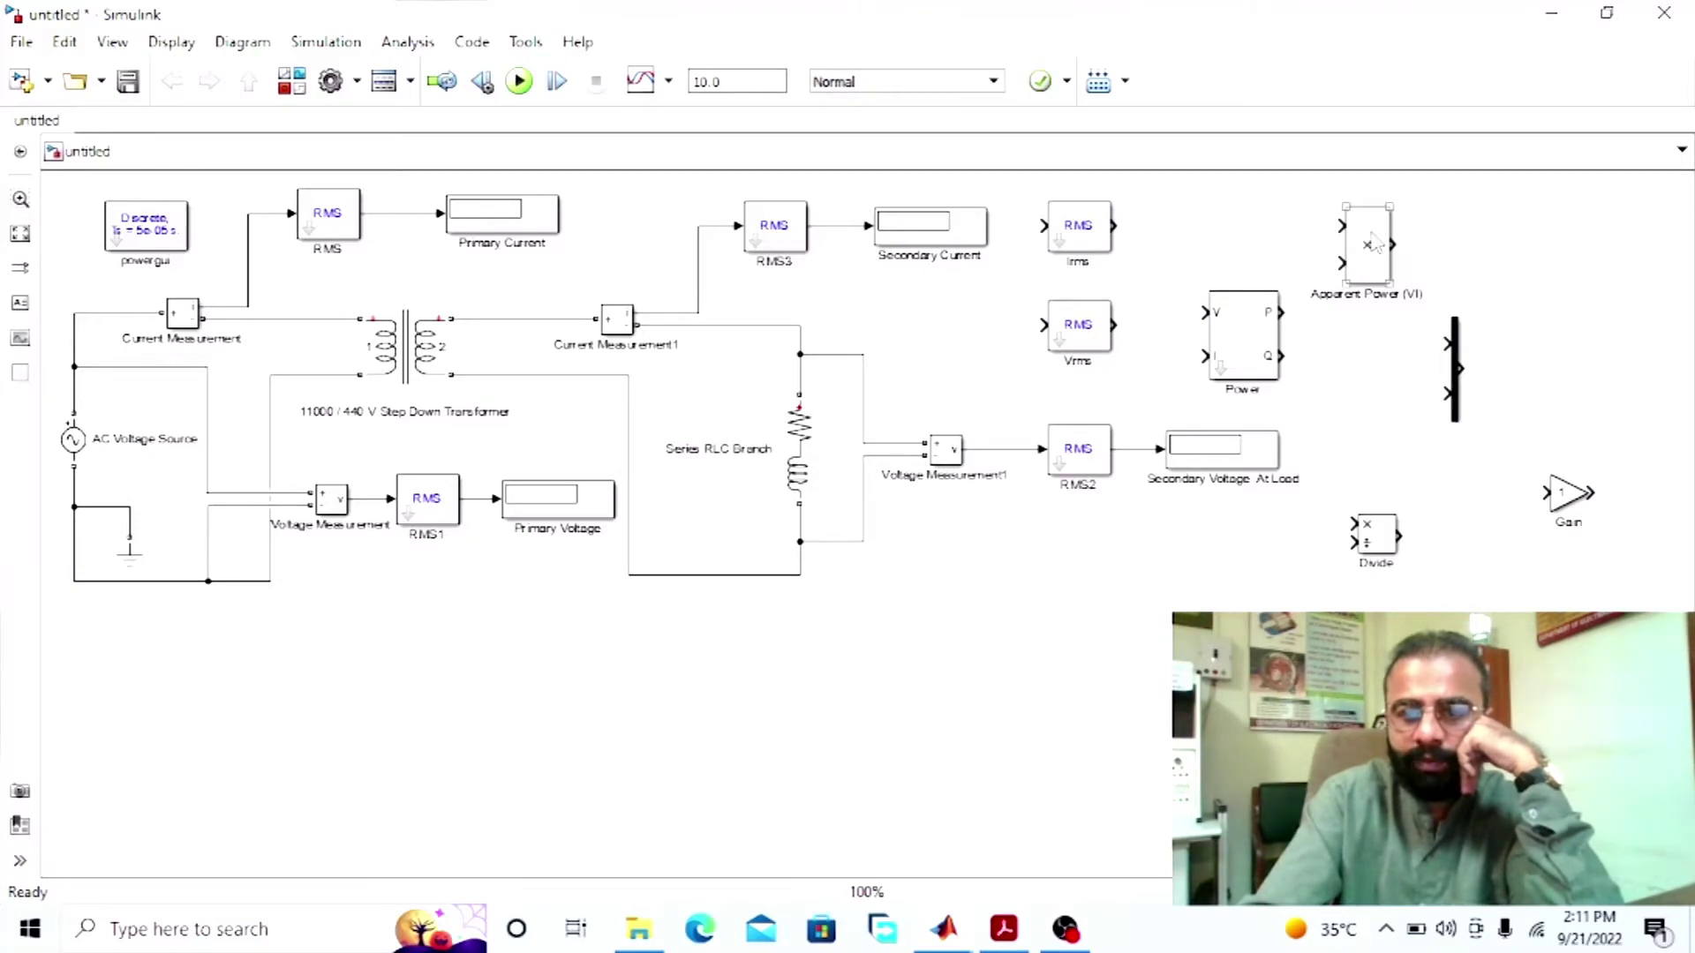
# Step: Feed Irms and Vrms from the secondary current and voltage, and their outputs into Apparent Power
pyautogui.click(1063, 235)
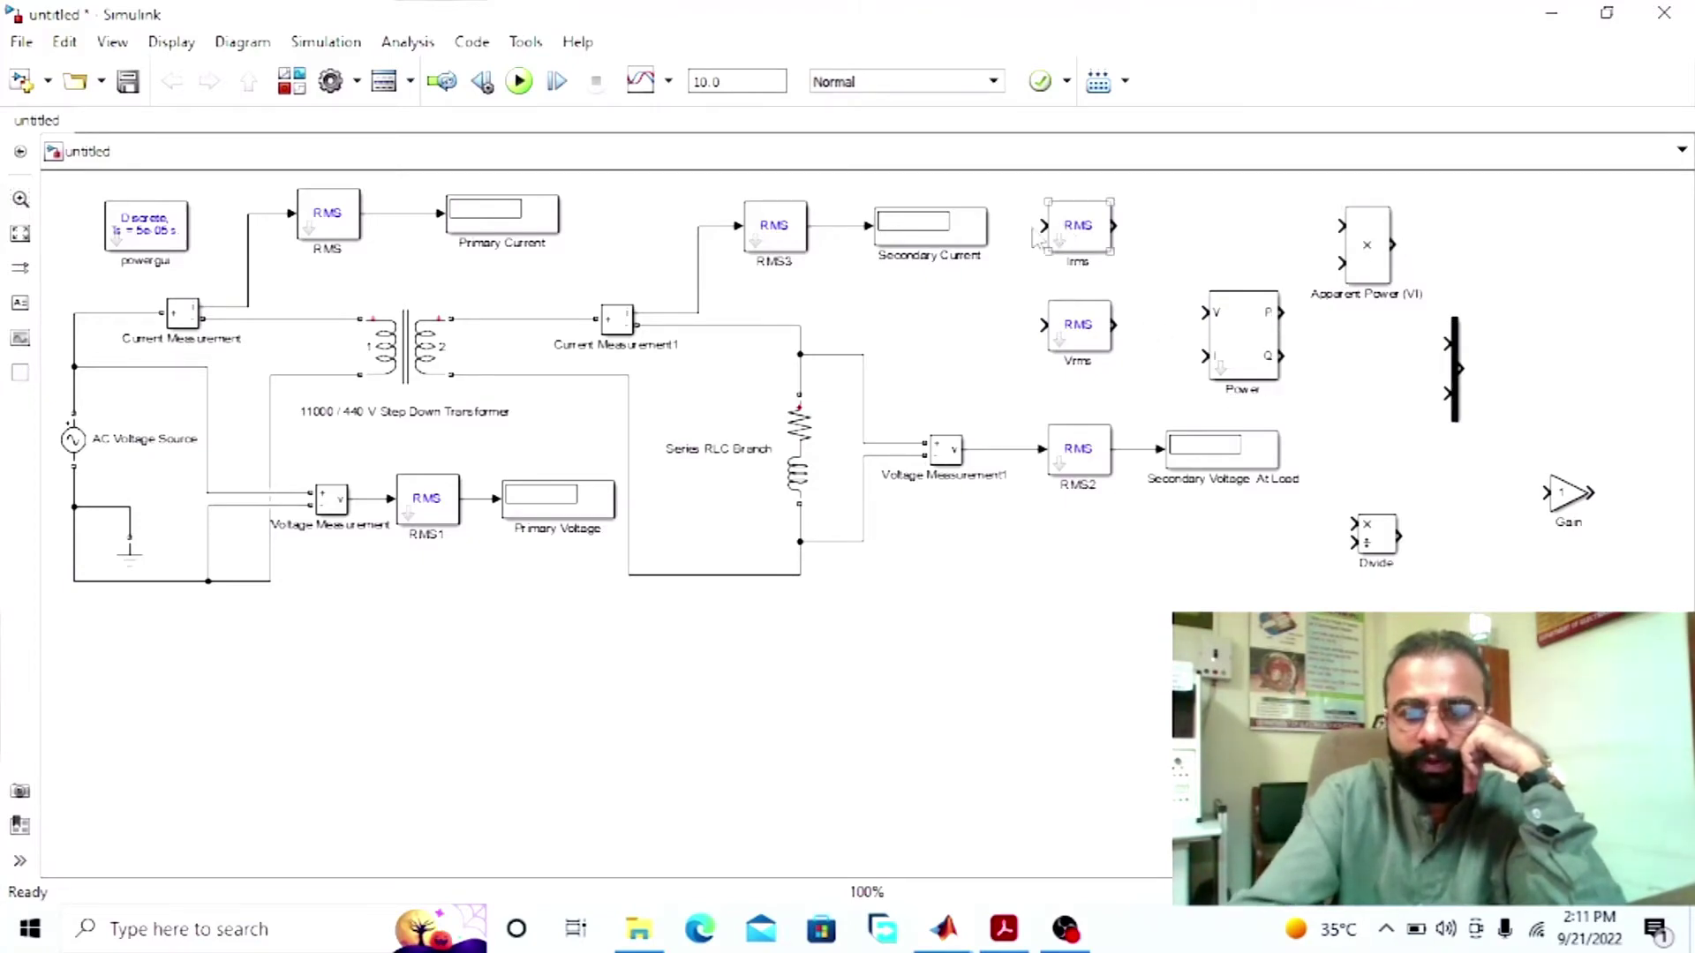
pyautogui.moveTo(1044, 226); pyautogui.dragTo(698, 285)
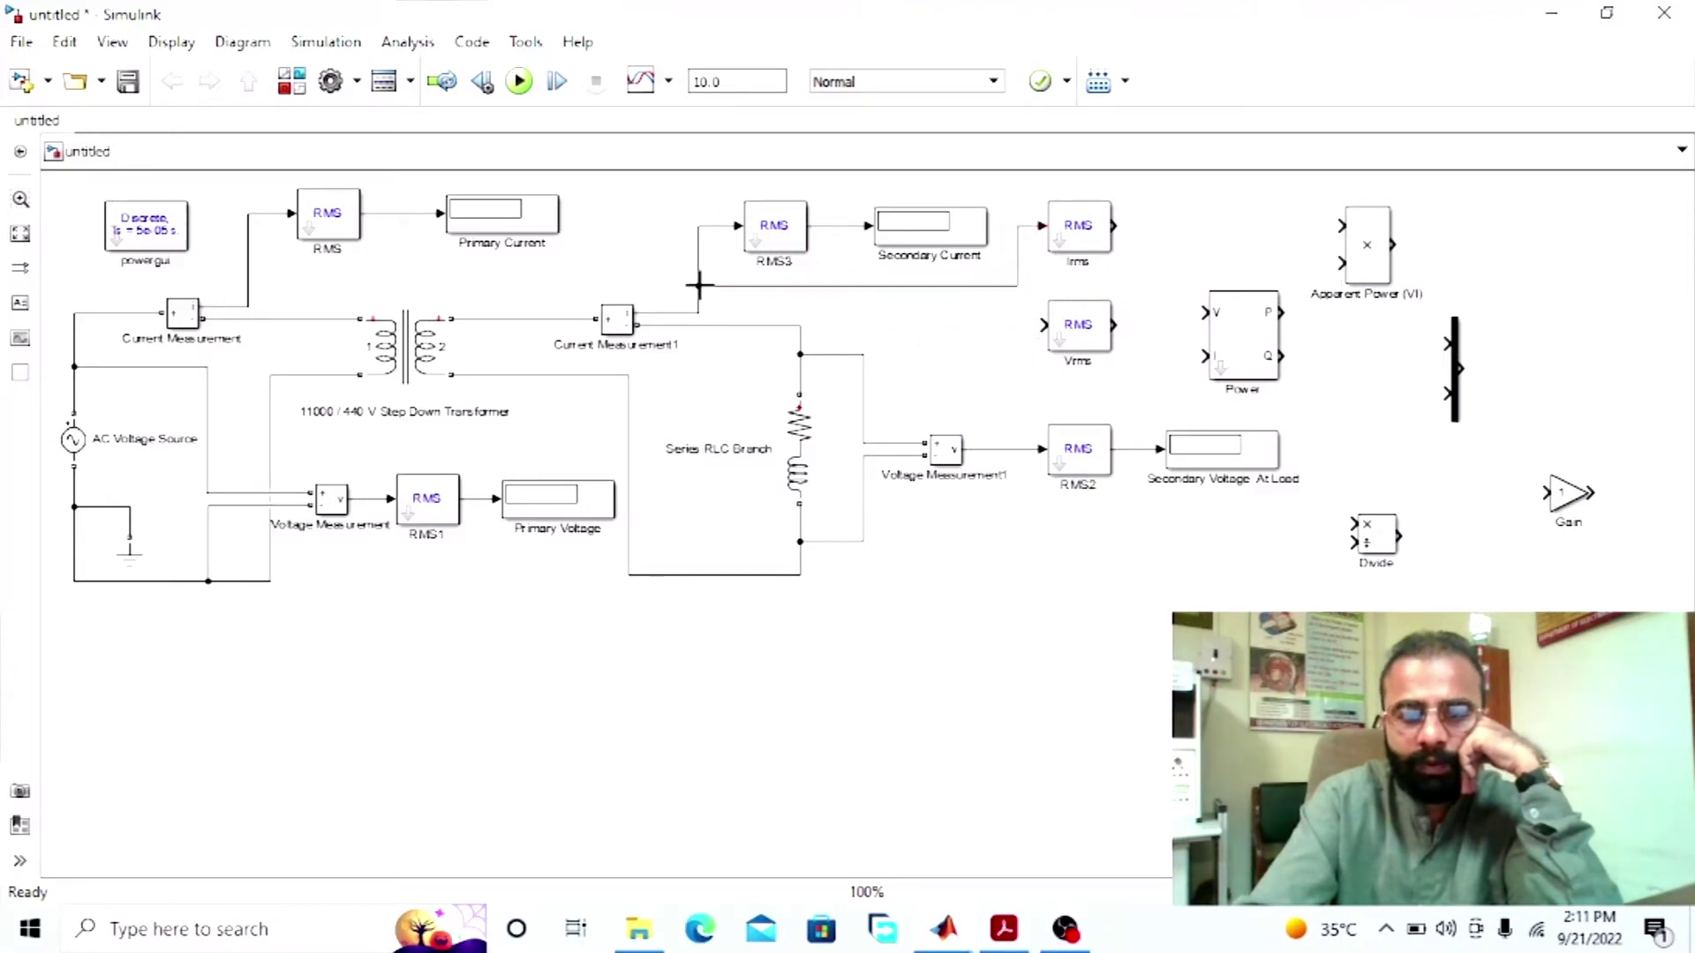
pyautogui.click(1057, 339)
pyautogui.moveTo(1039, 330); pyautogui.dragTo(991, 449)
pyautogui.moveTo(1116, 226); pyautogui.dragTo(1341, 225)
pyautogui.click(1114, 332)
pyautogui.moveTo(1116, 328); pyautogui.dragTo(1342, 263)
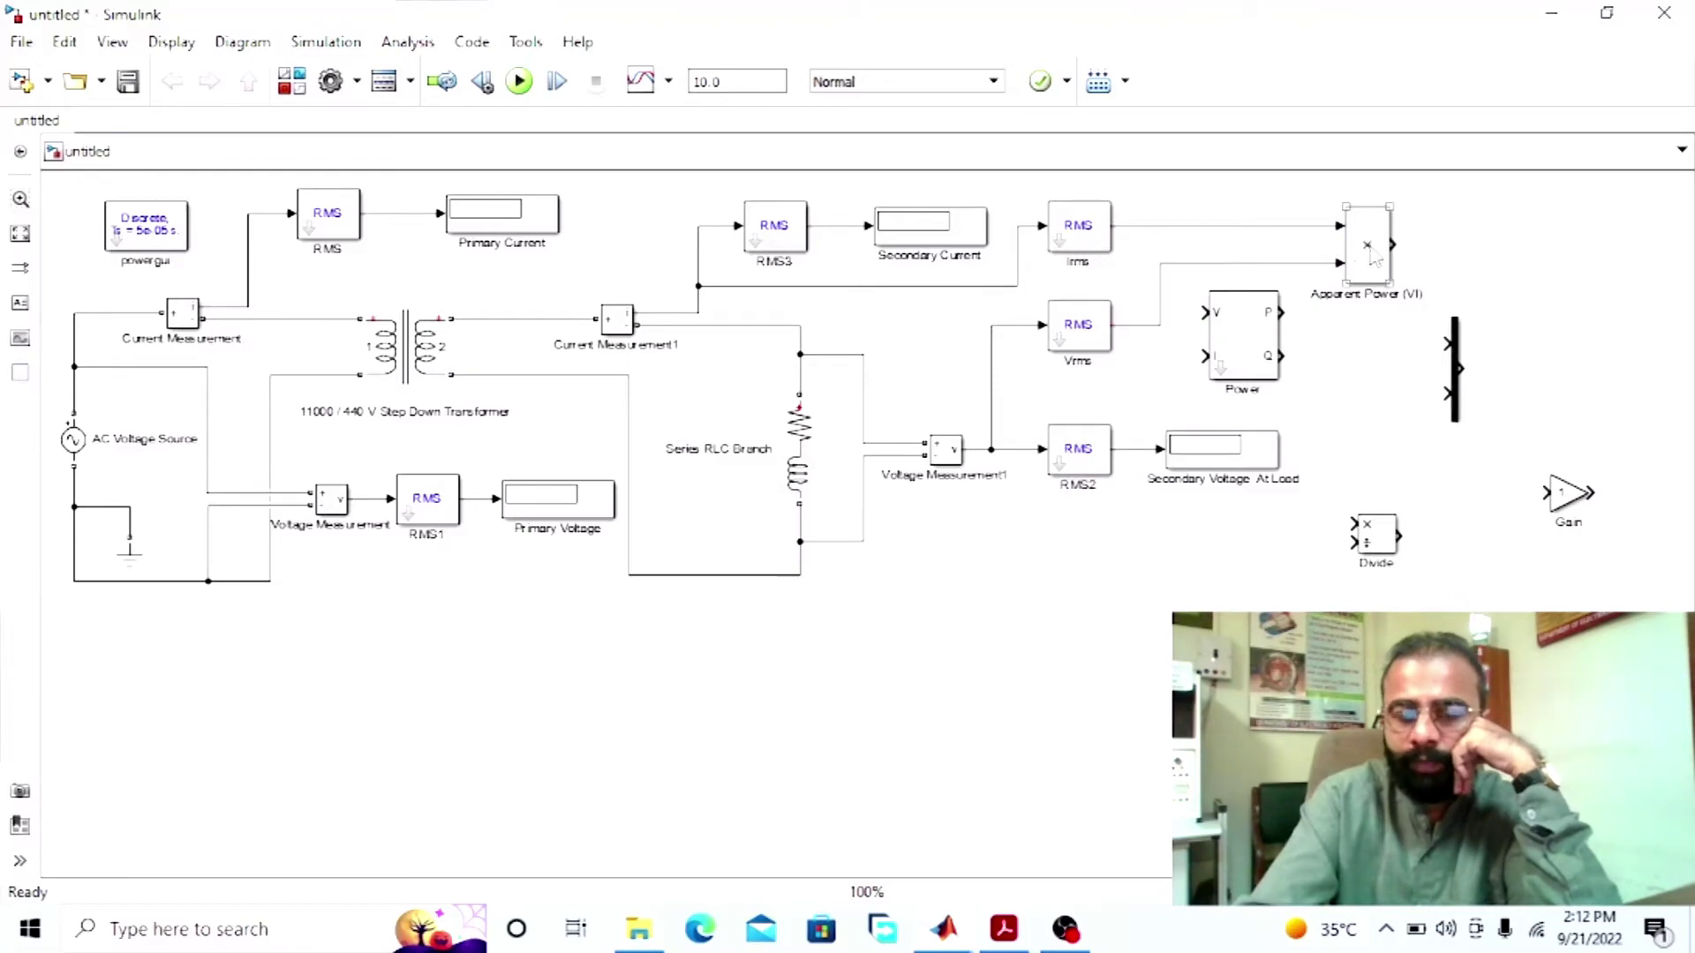
# Step: Wire the Power block's V input from Vrms and I input from Irms
pyautogui.click(1456, 368)
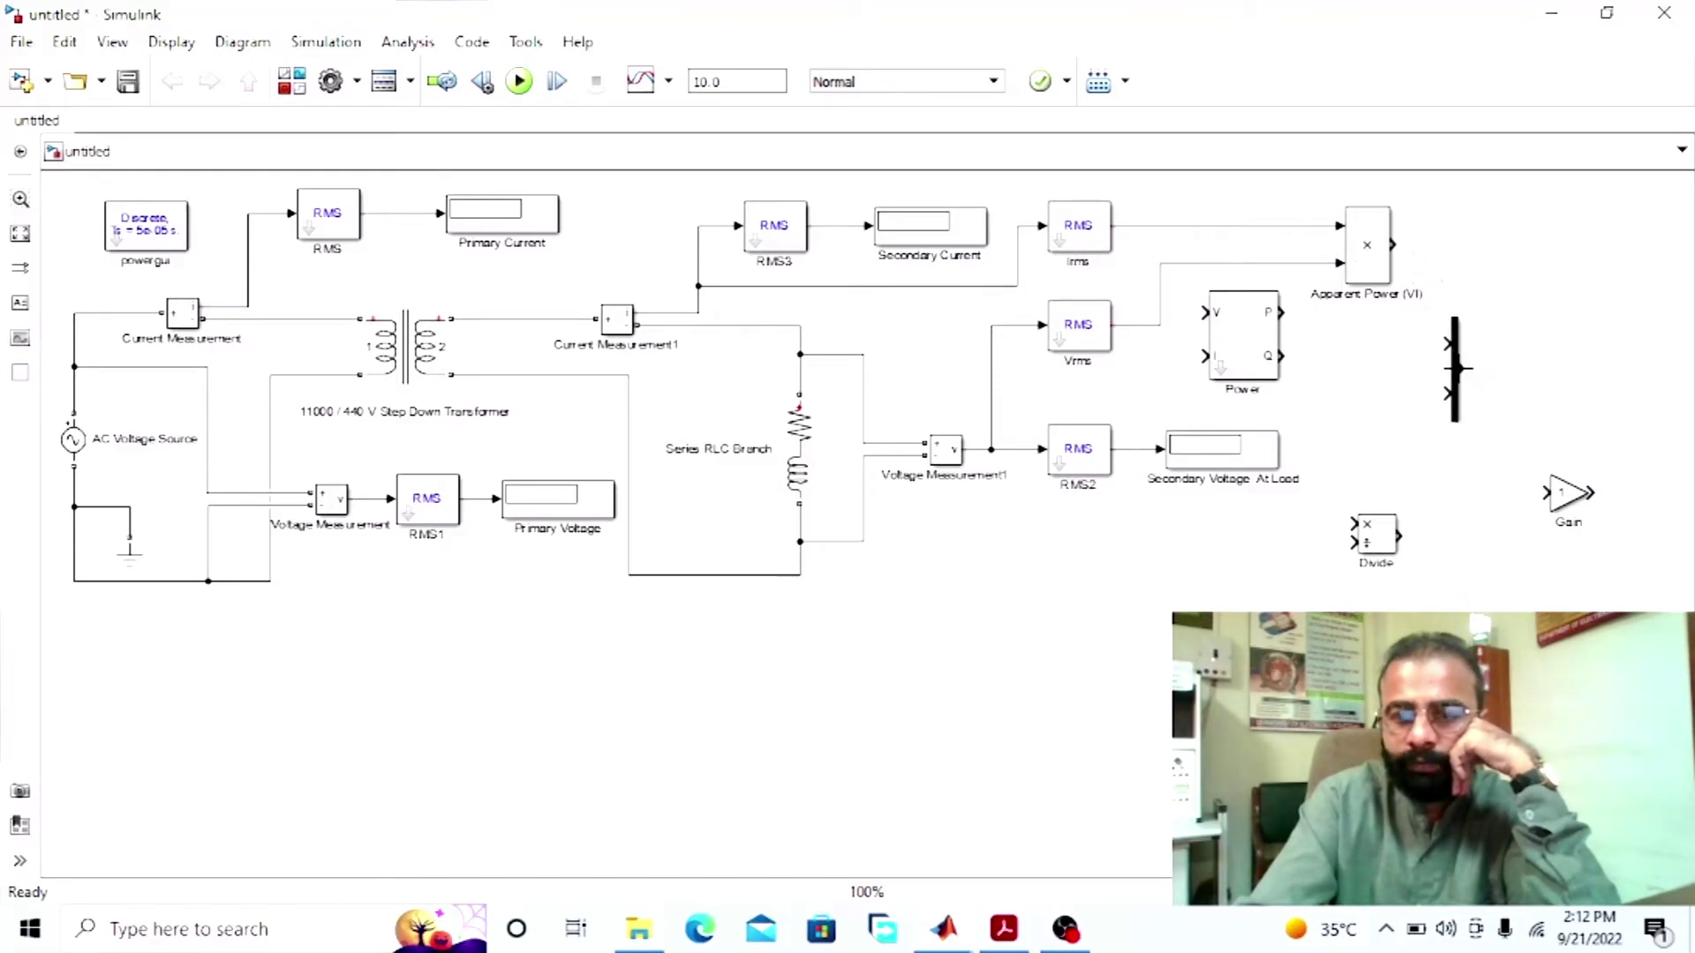
pyautogui.moveTo(1262, 345); pyautogui.dragTo(1280, 357)
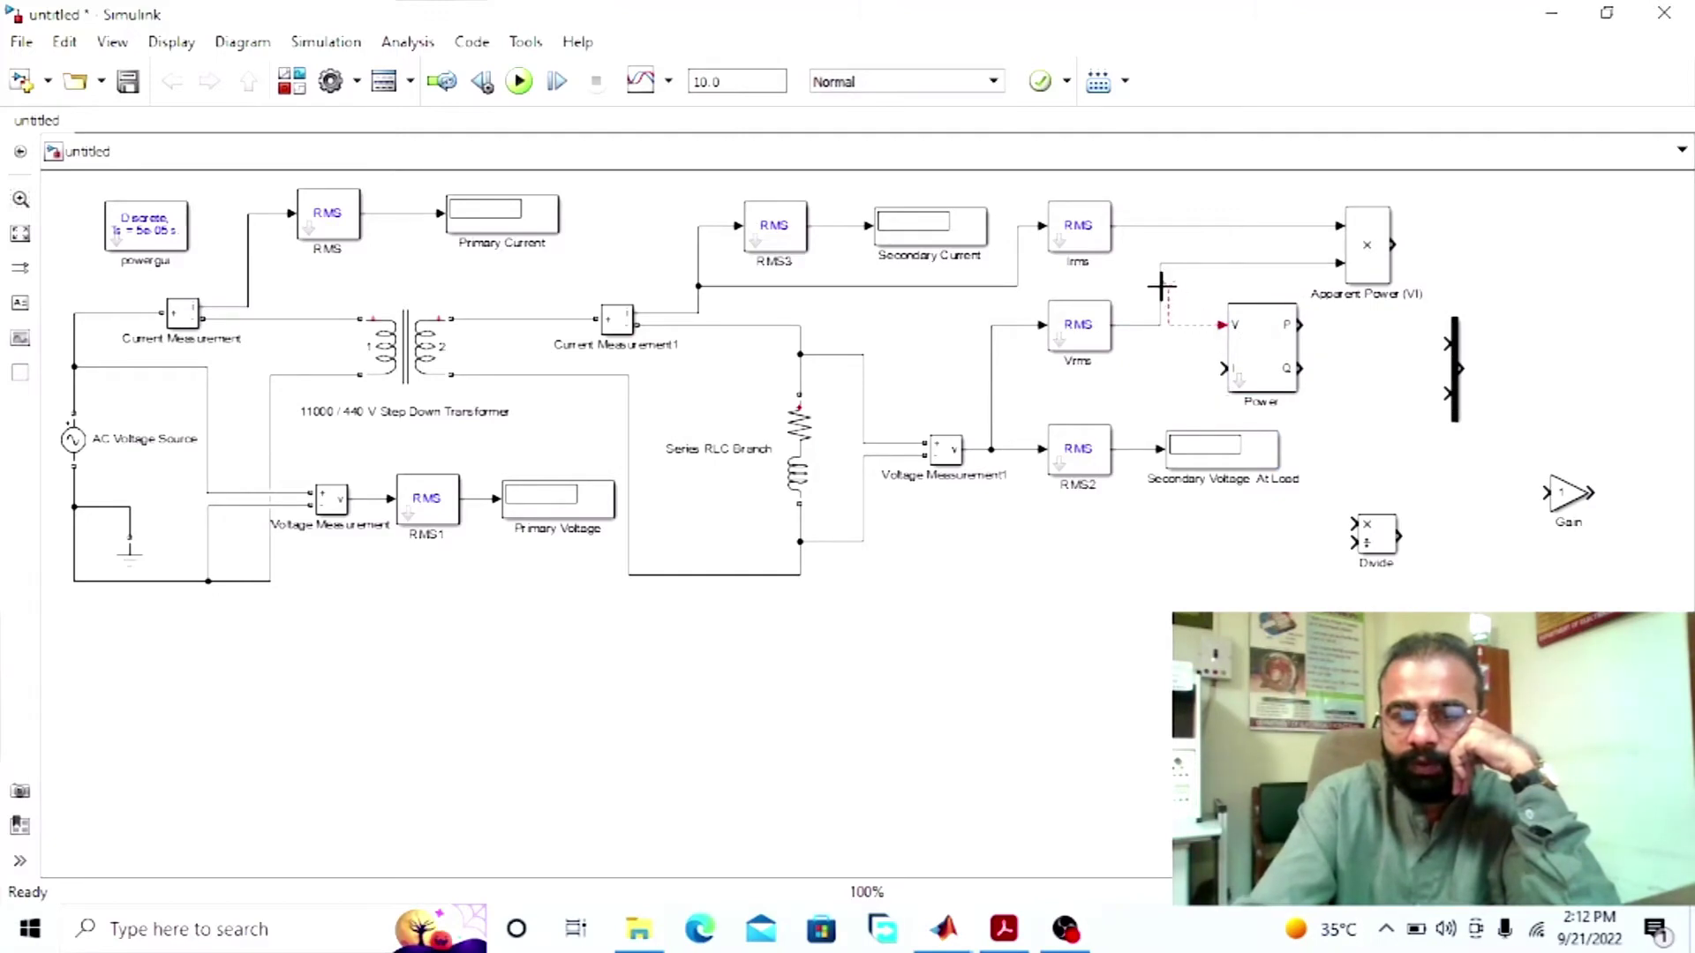
pyautogui.moveTo(1224, 324); pyautogui.dragTo(991, 383)
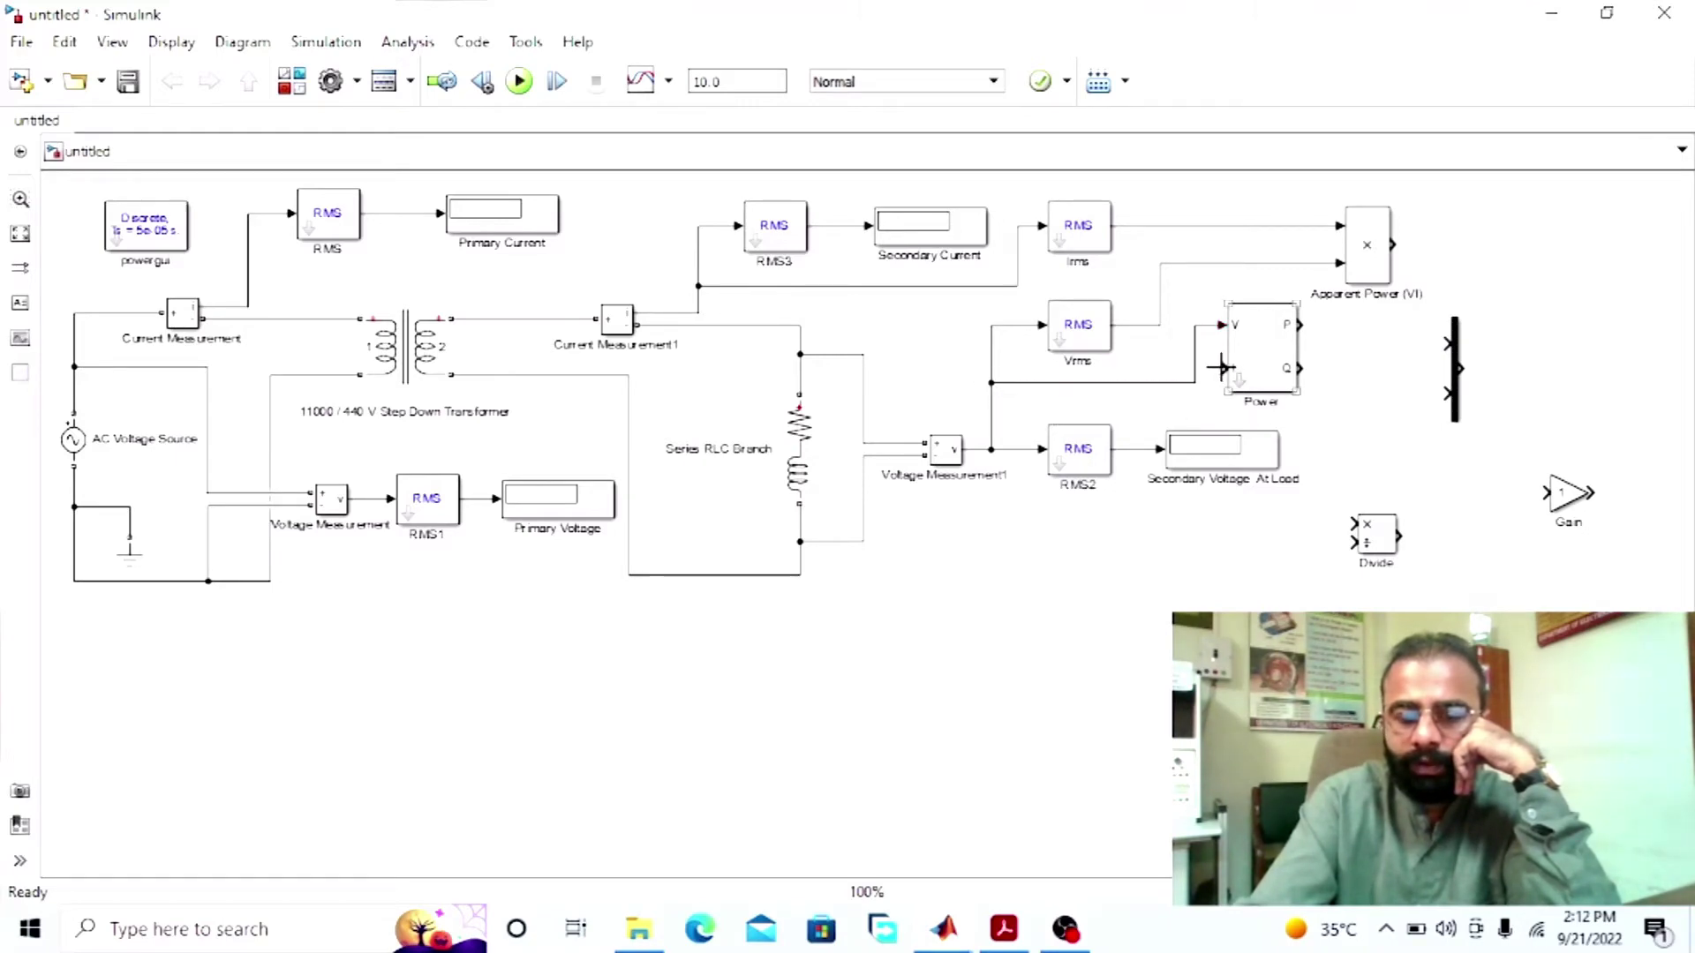
pyautogui.moveTo(1220, 367); pyautogui.dragTo(1017, 276)
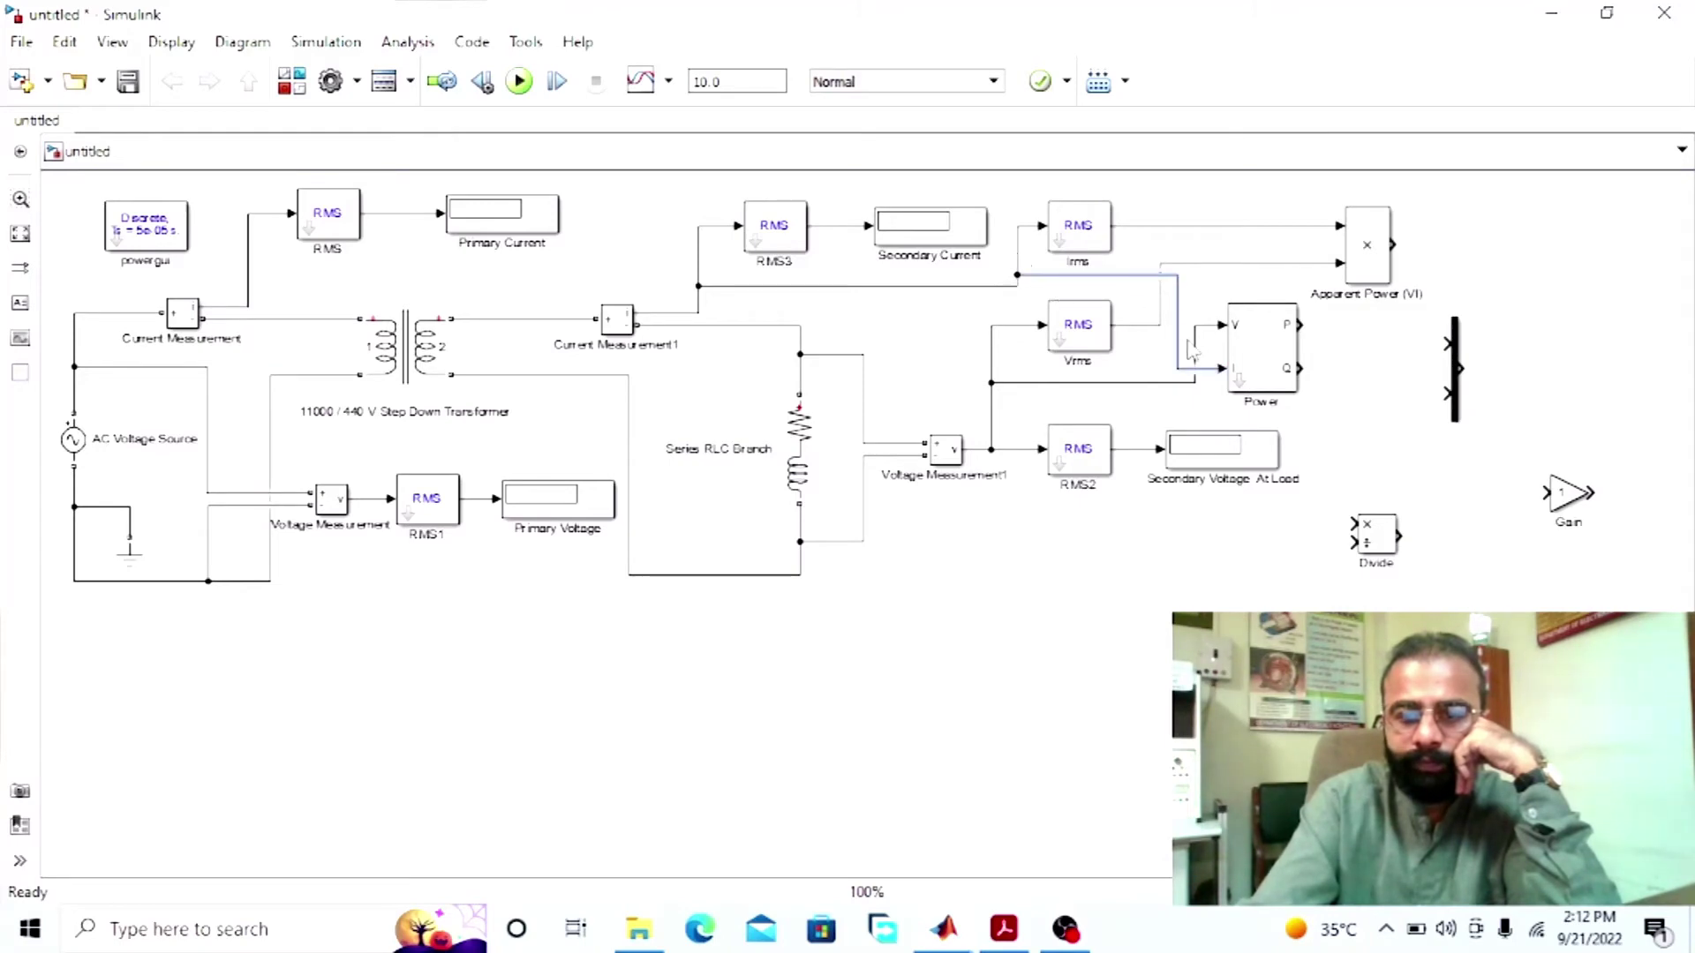
pyautogui.moveTo(1174, 355); pyautogui.dragTo(1171, 352)
pyautogui.moveTo(1280, 360); pyautogui.dragTo(1286, 366)
# Step: Connect the Power block's P and Q outputs into the Mux
pyautogui.click(1456, 378)
pyautogui.moveTo(1458, 381); pyautogui.dragTo(1396, 370)
pyautogui.moveTo(1314, 331); pyautogui.dragTo(1386, 332)
pyautogui.moveTo(1312, 372); pyautogui.dragTo(1384, 377)
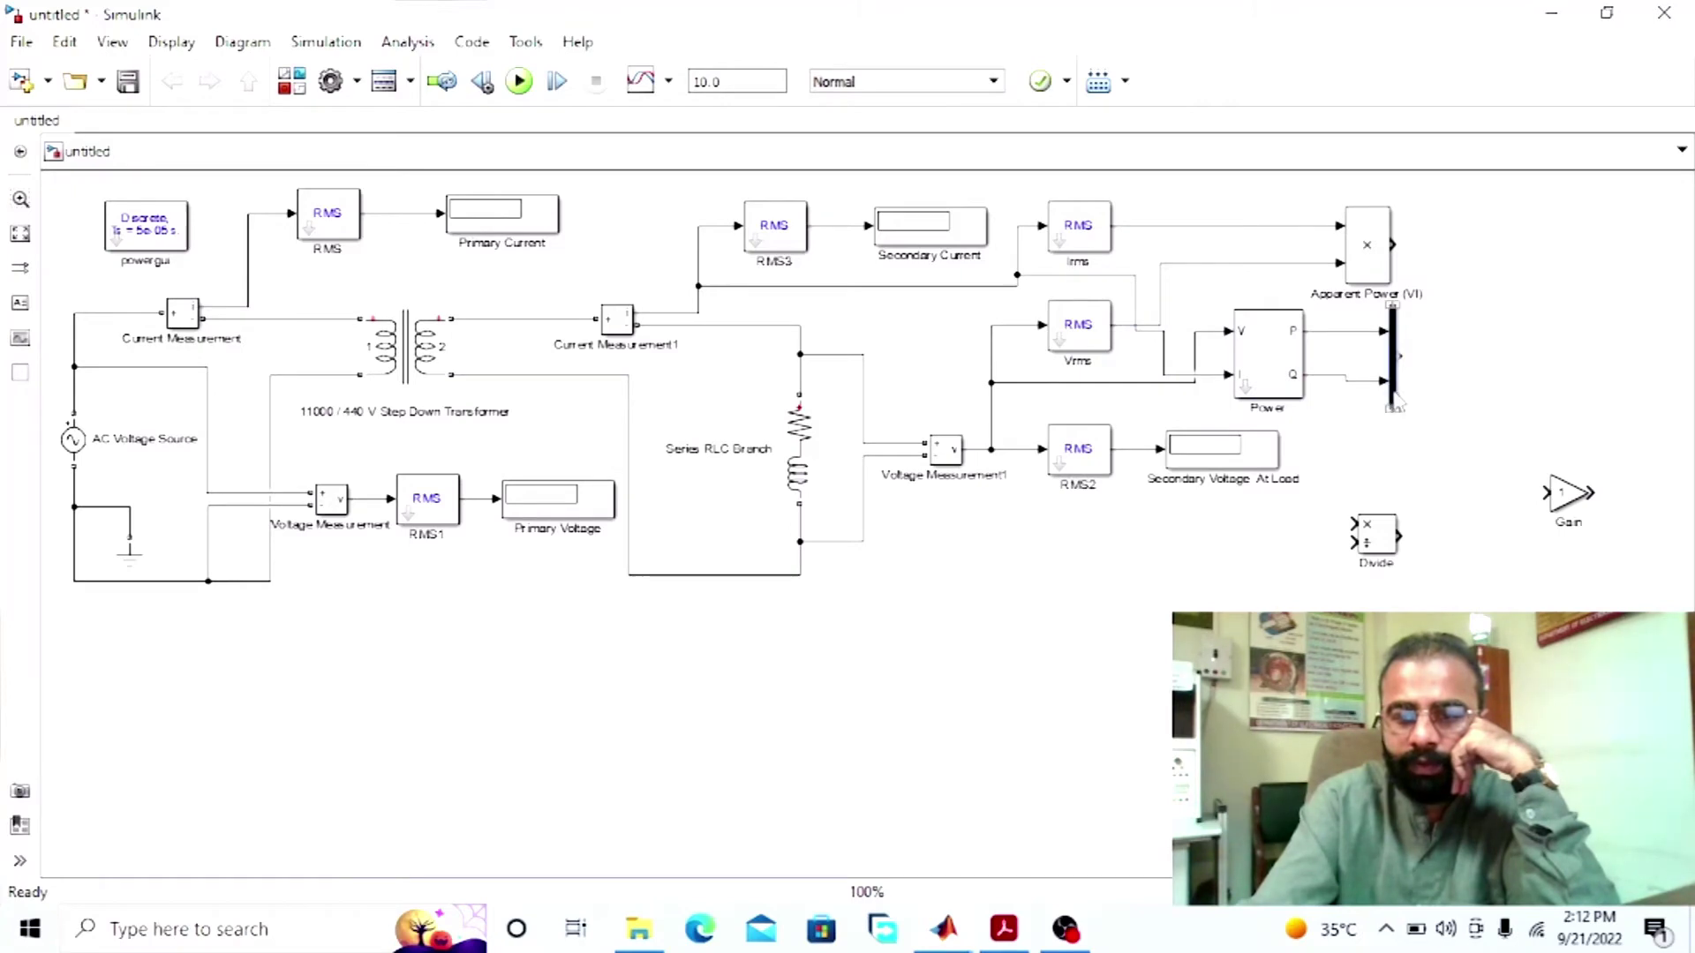
pyautogui.click(1458, 385)
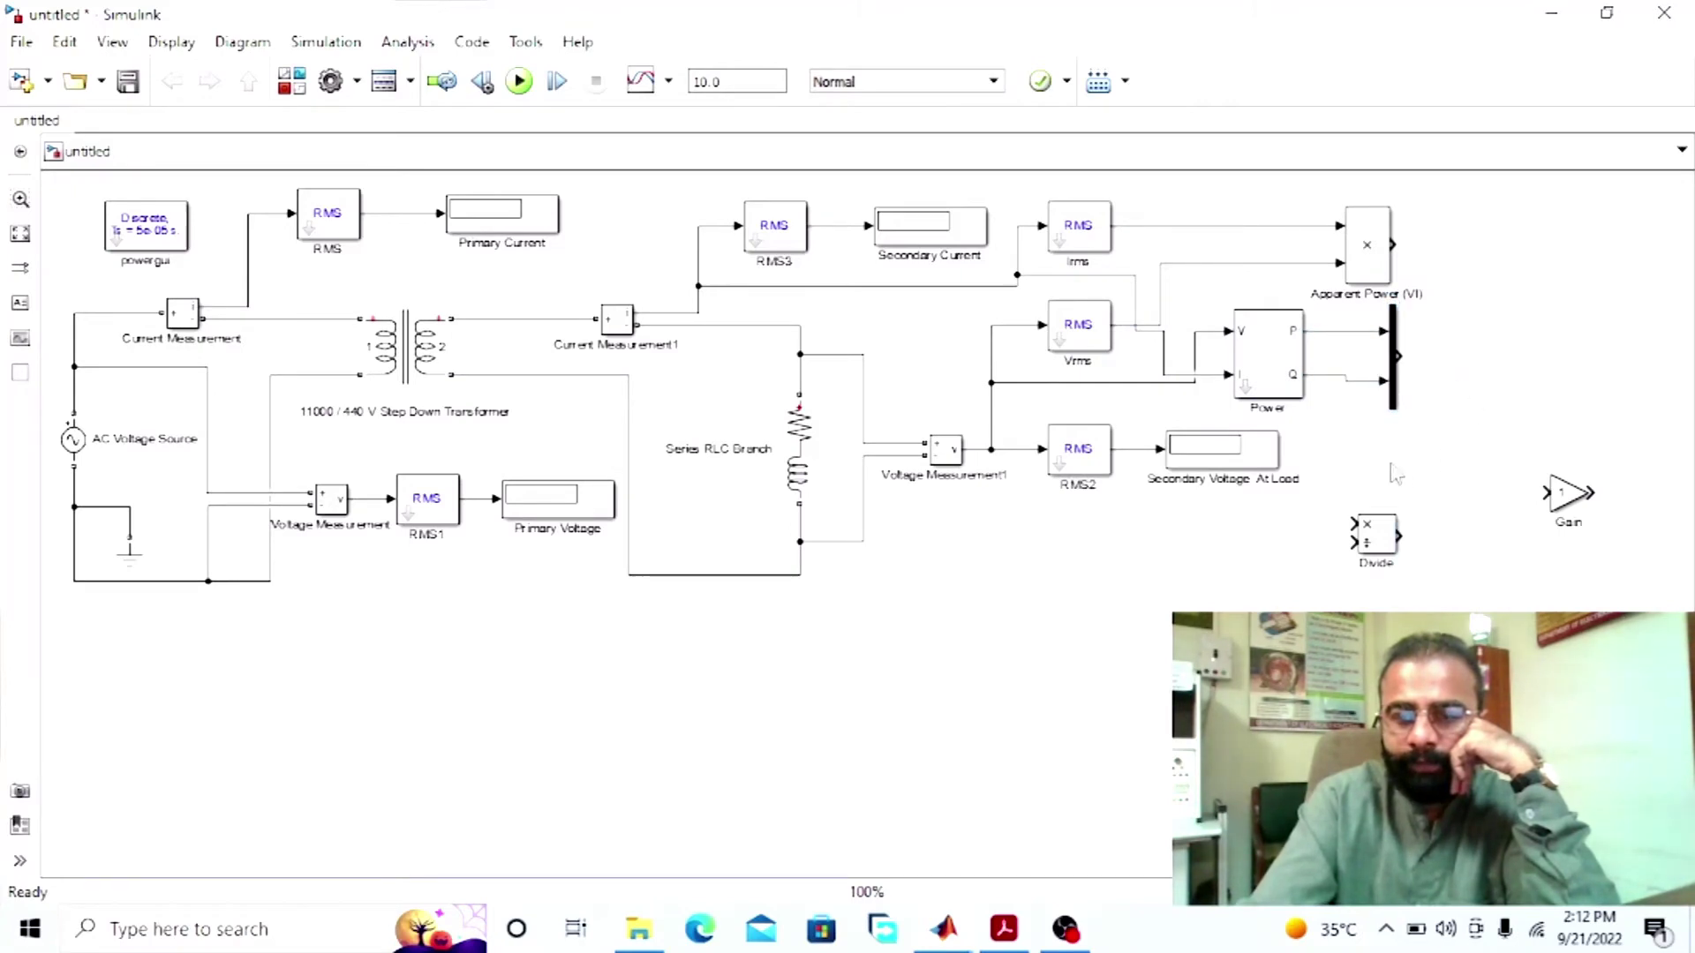
pyautogui.moveTo(1371, 545); pyautogui.dragTo(1539, 276)
# Step: Rename the Divide block 'VI Cos X / VI = Cos X'
pyautogui.click(1536, 295)
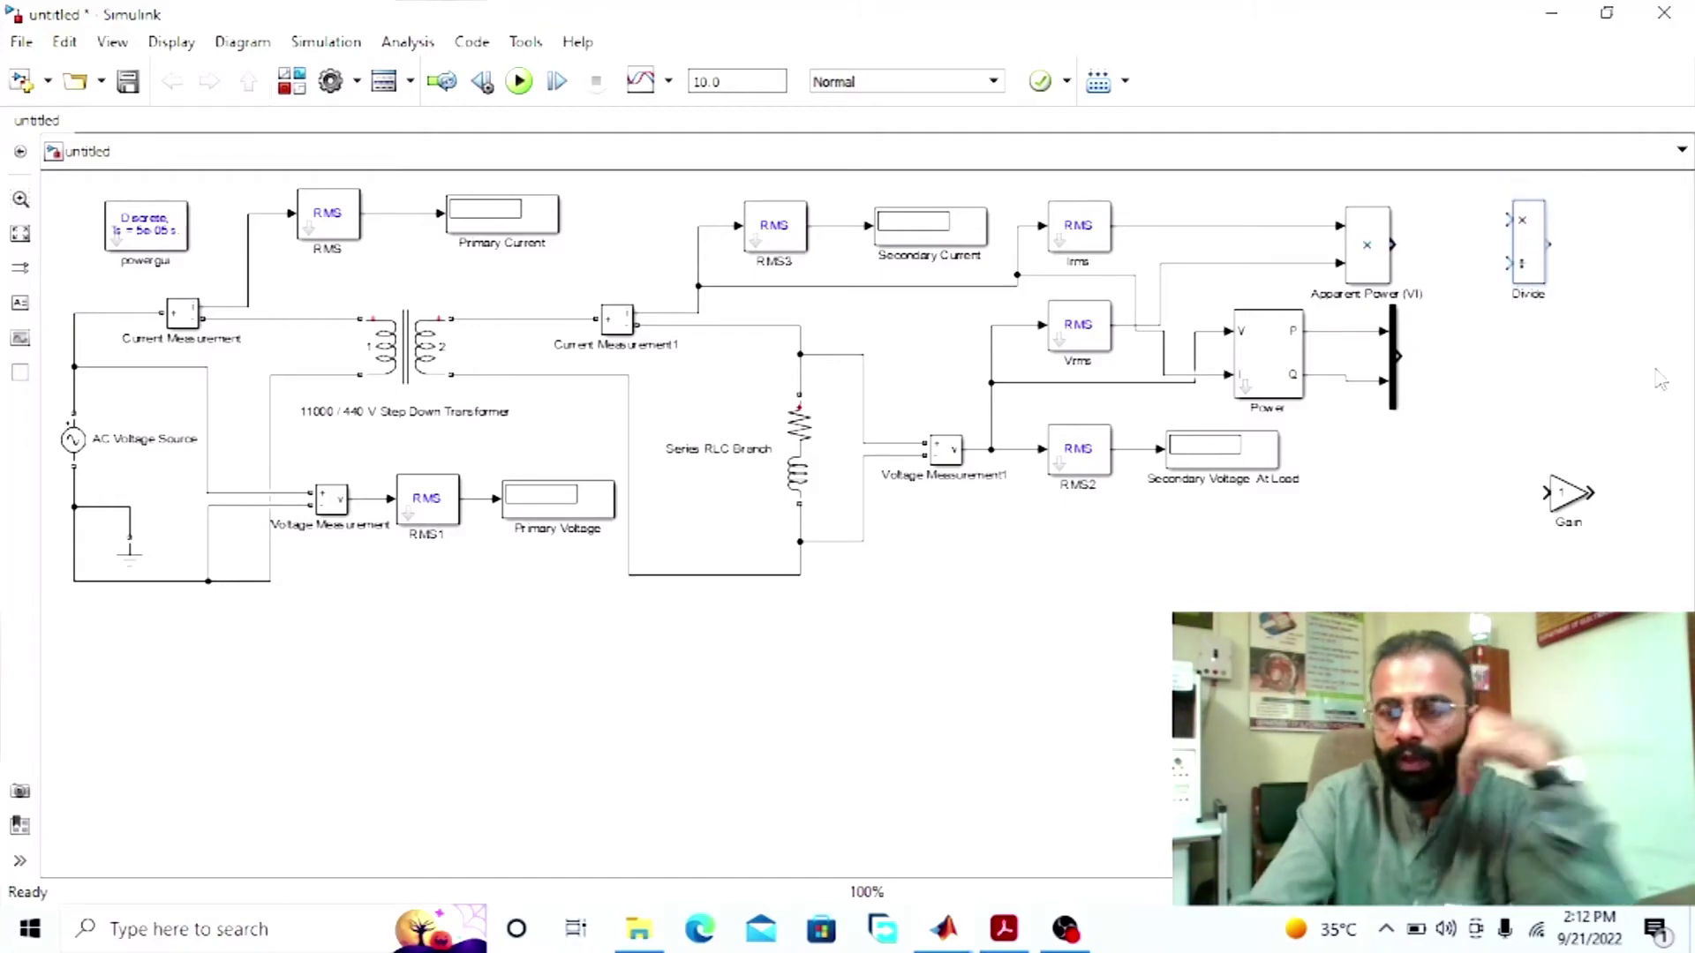
pyautogui.hotkey('ctrl', 'a')
pyautogui.press('BackSpace')
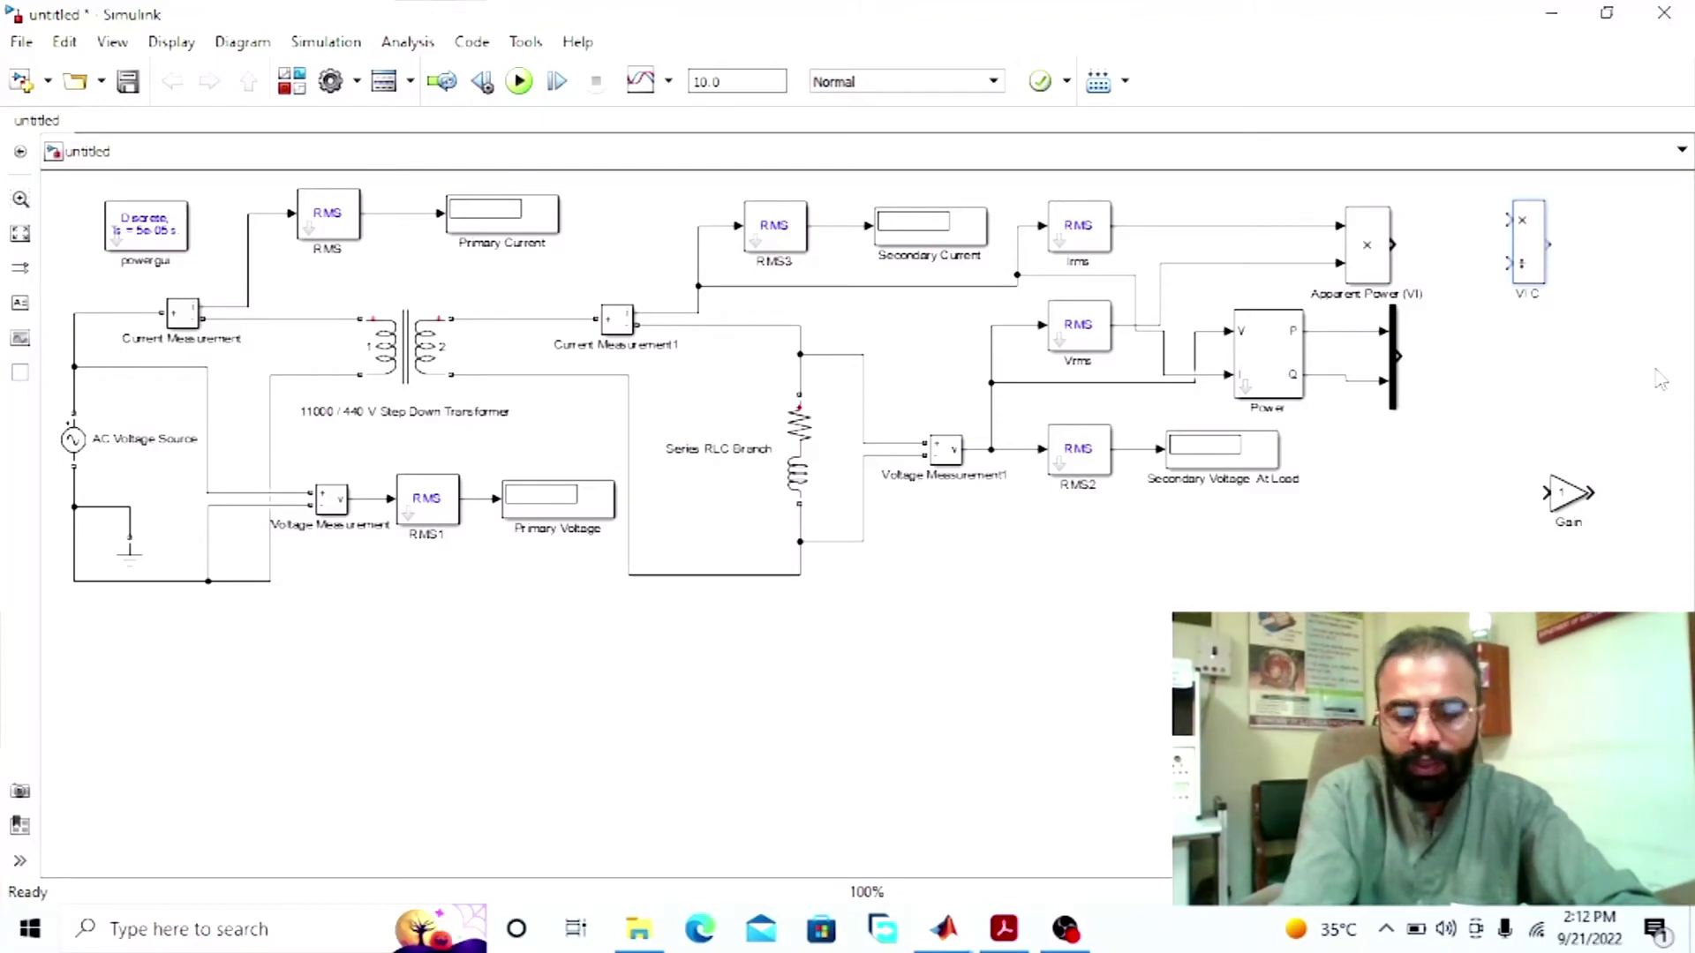
pyautogui.write('VI Cos X')
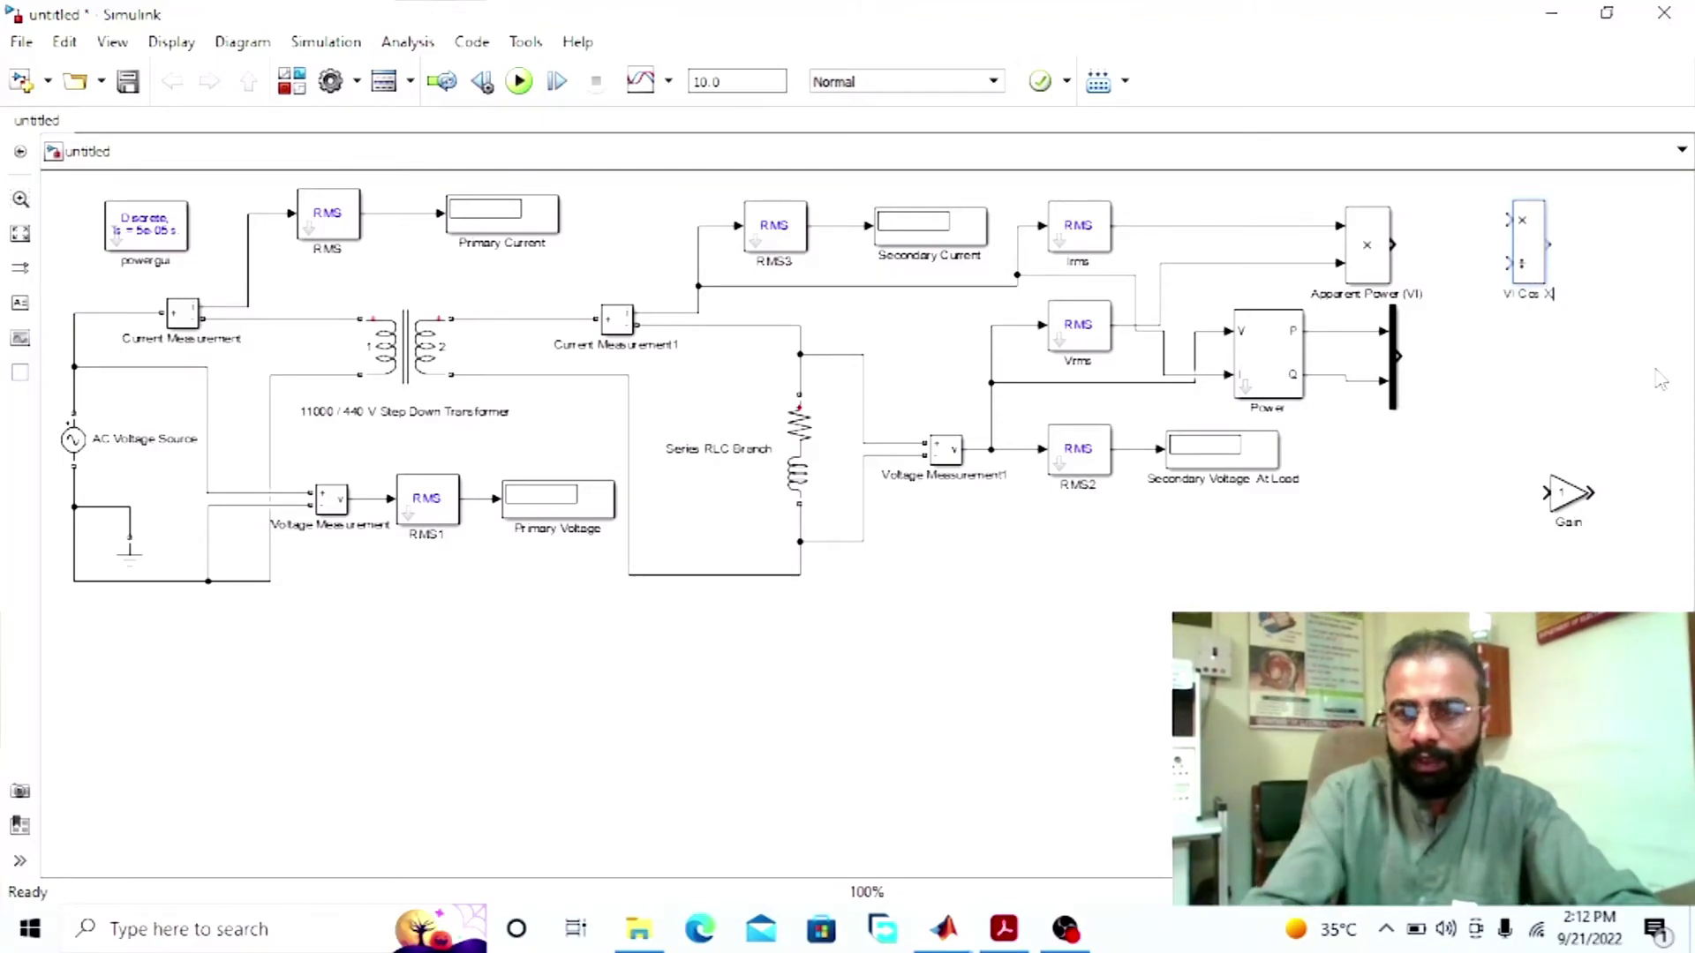
pyautogui.write(' / VI ')
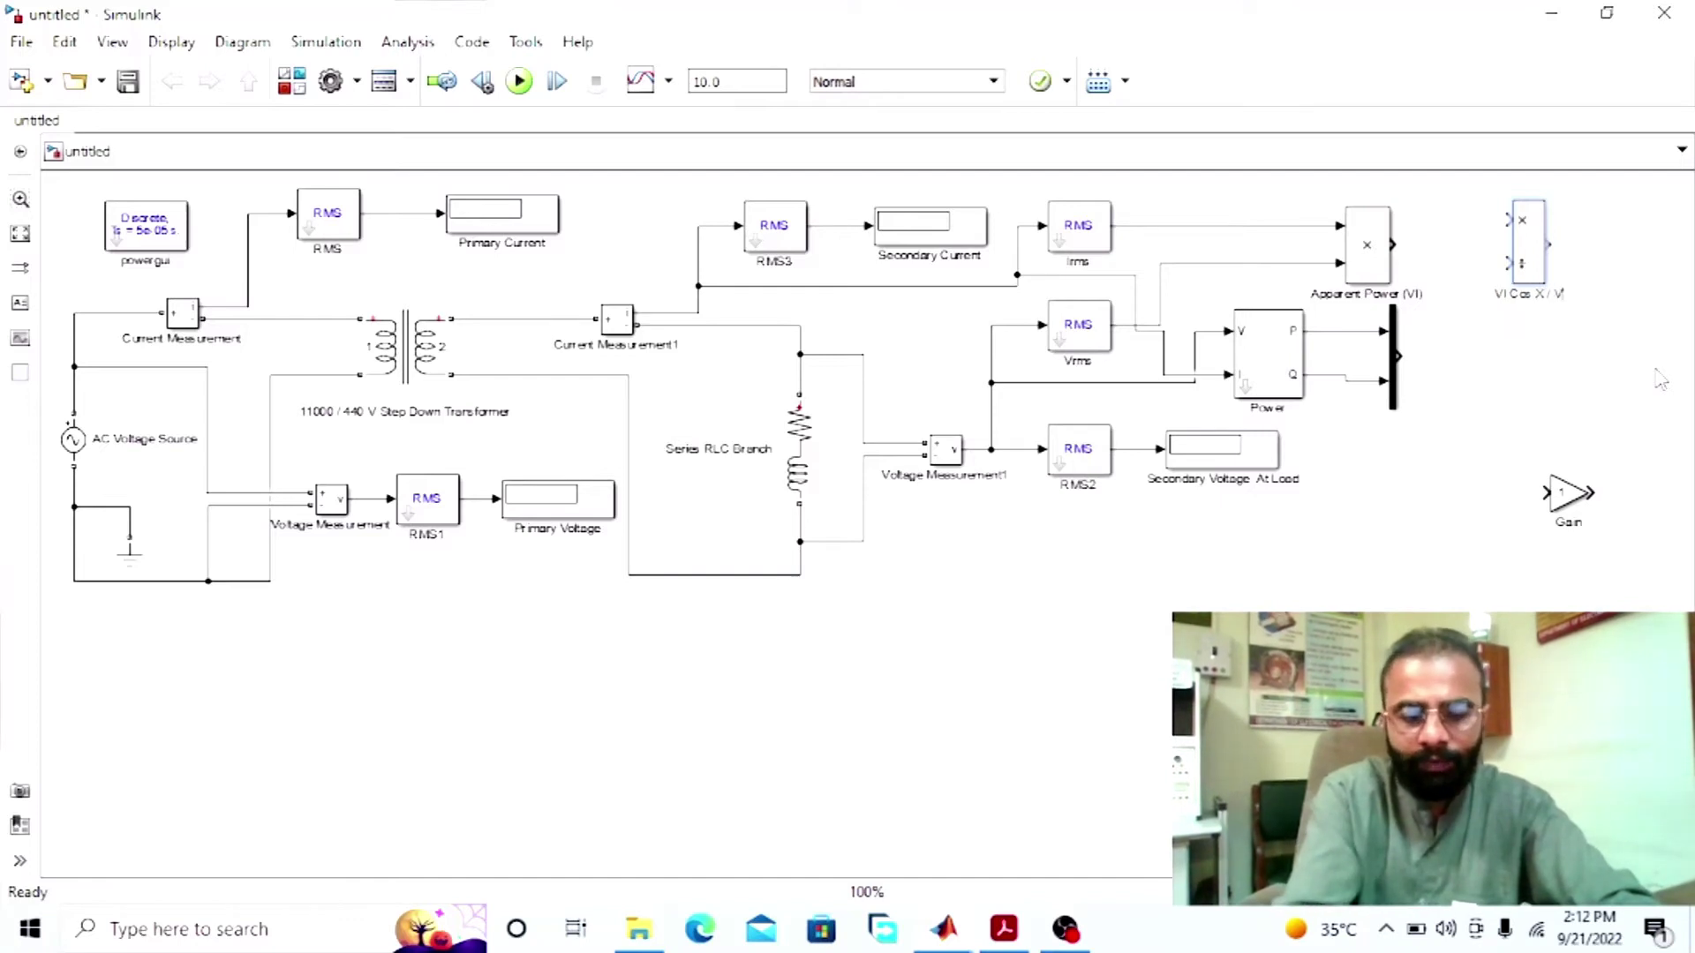
pyautogui.write('=')
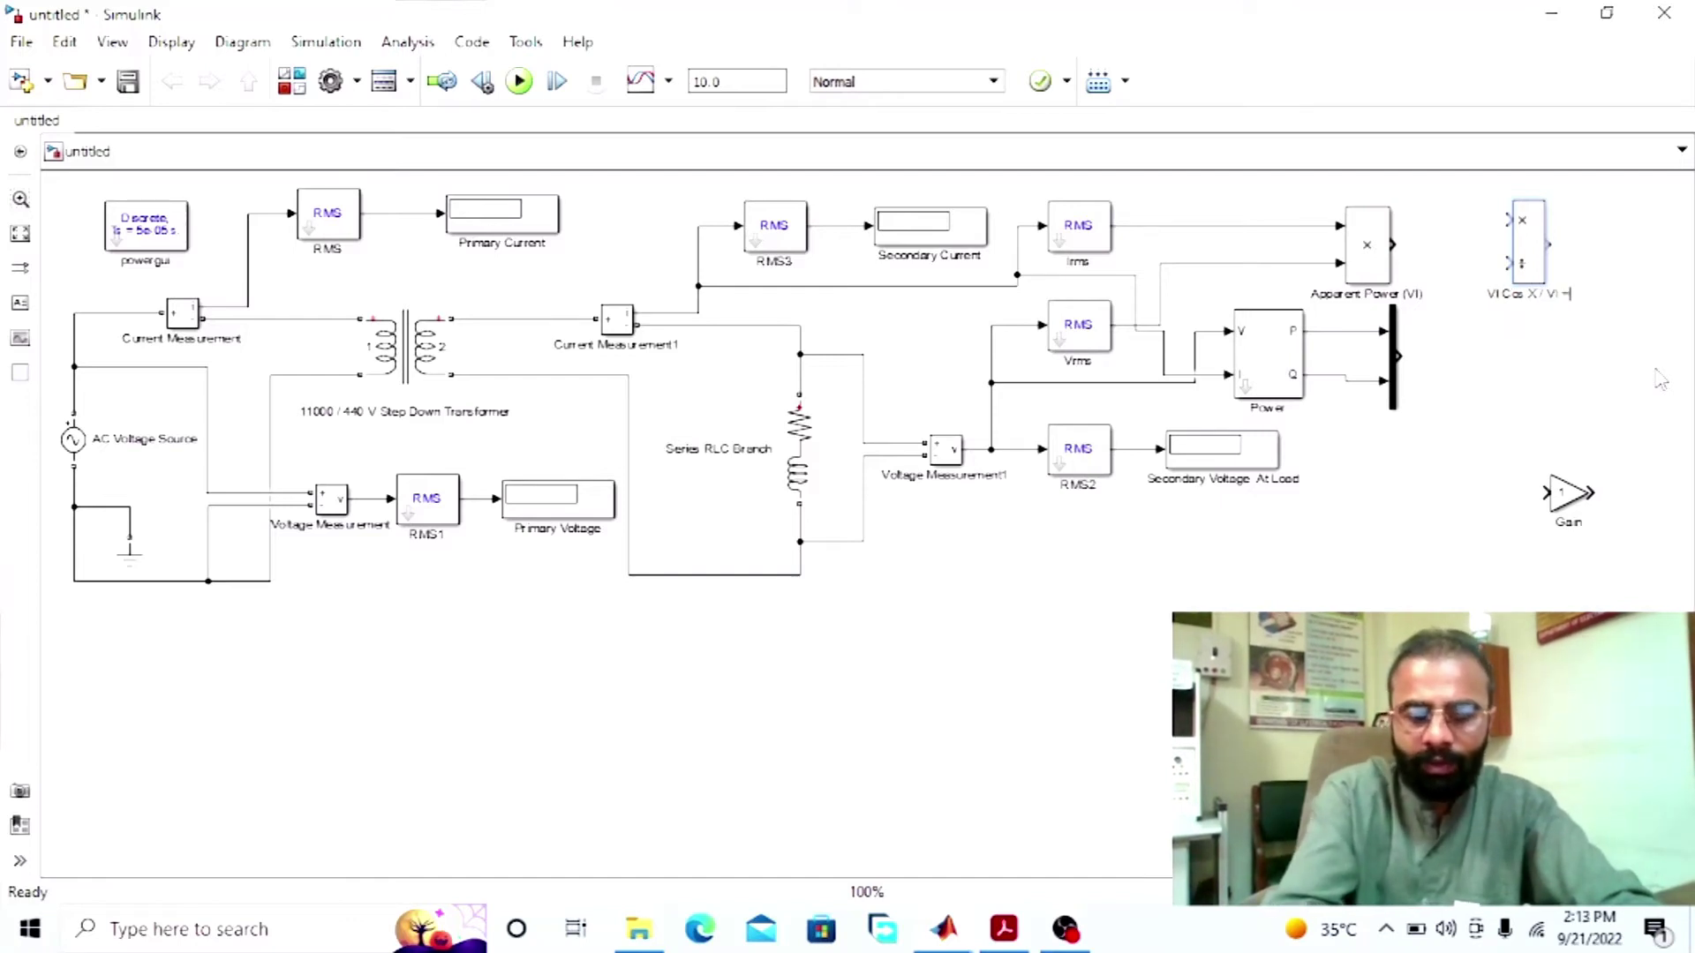
pyautogui.write(' Cos')
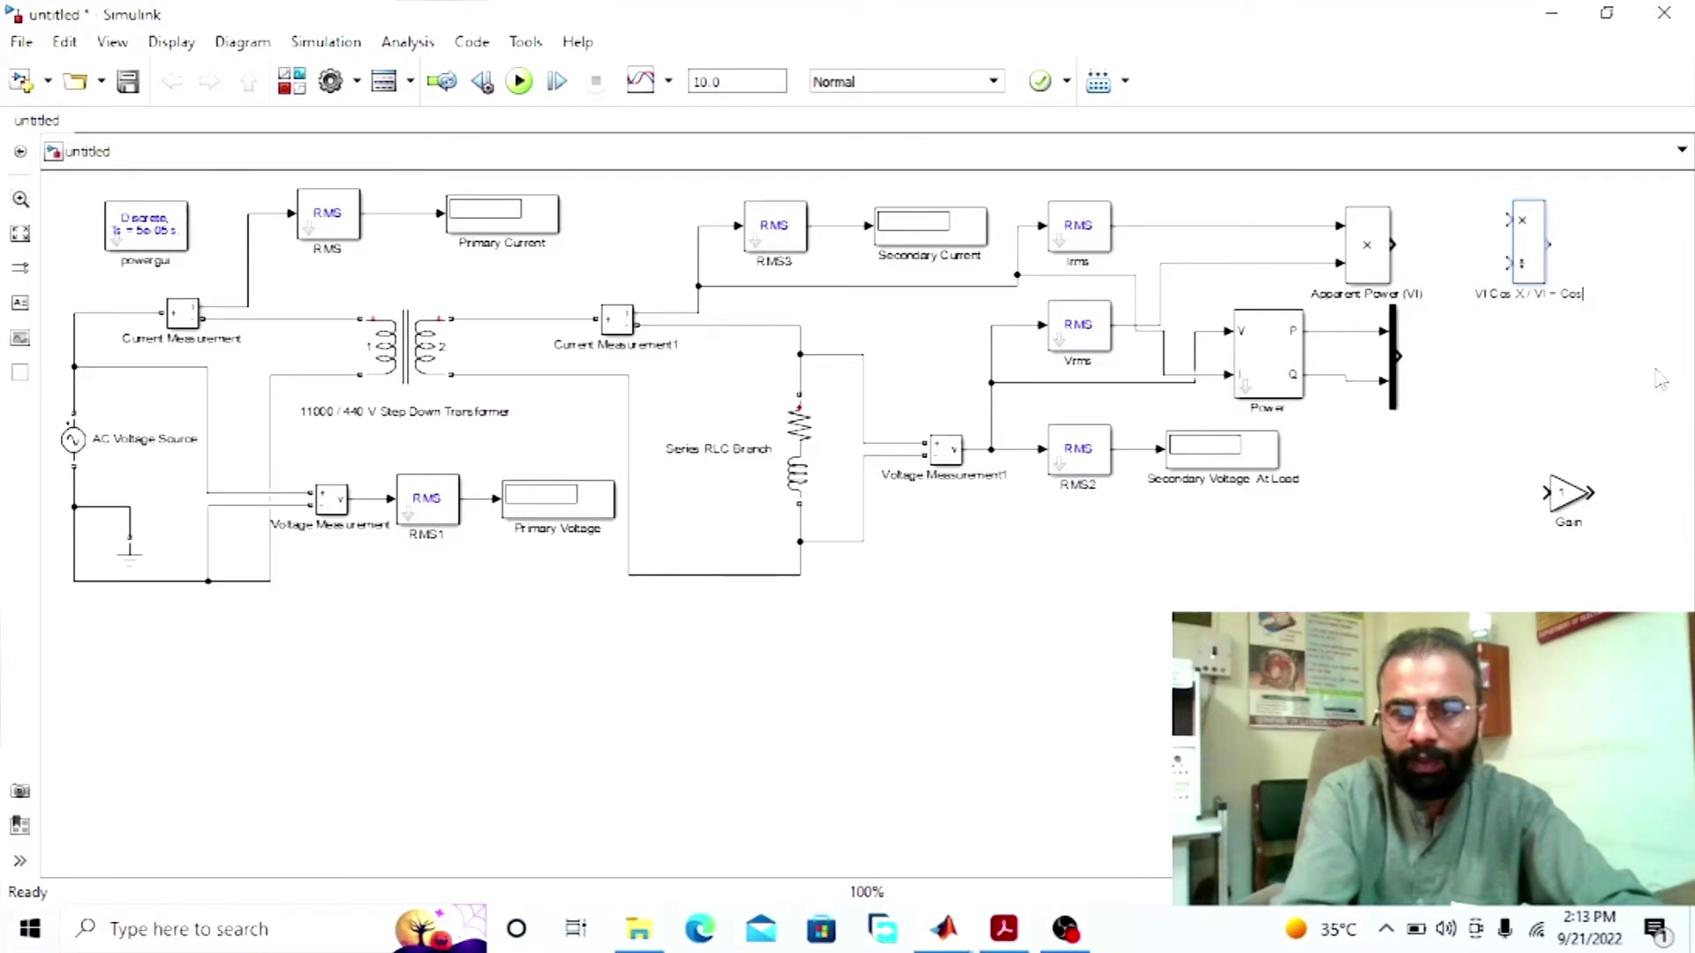
pyautogui.write(' X')
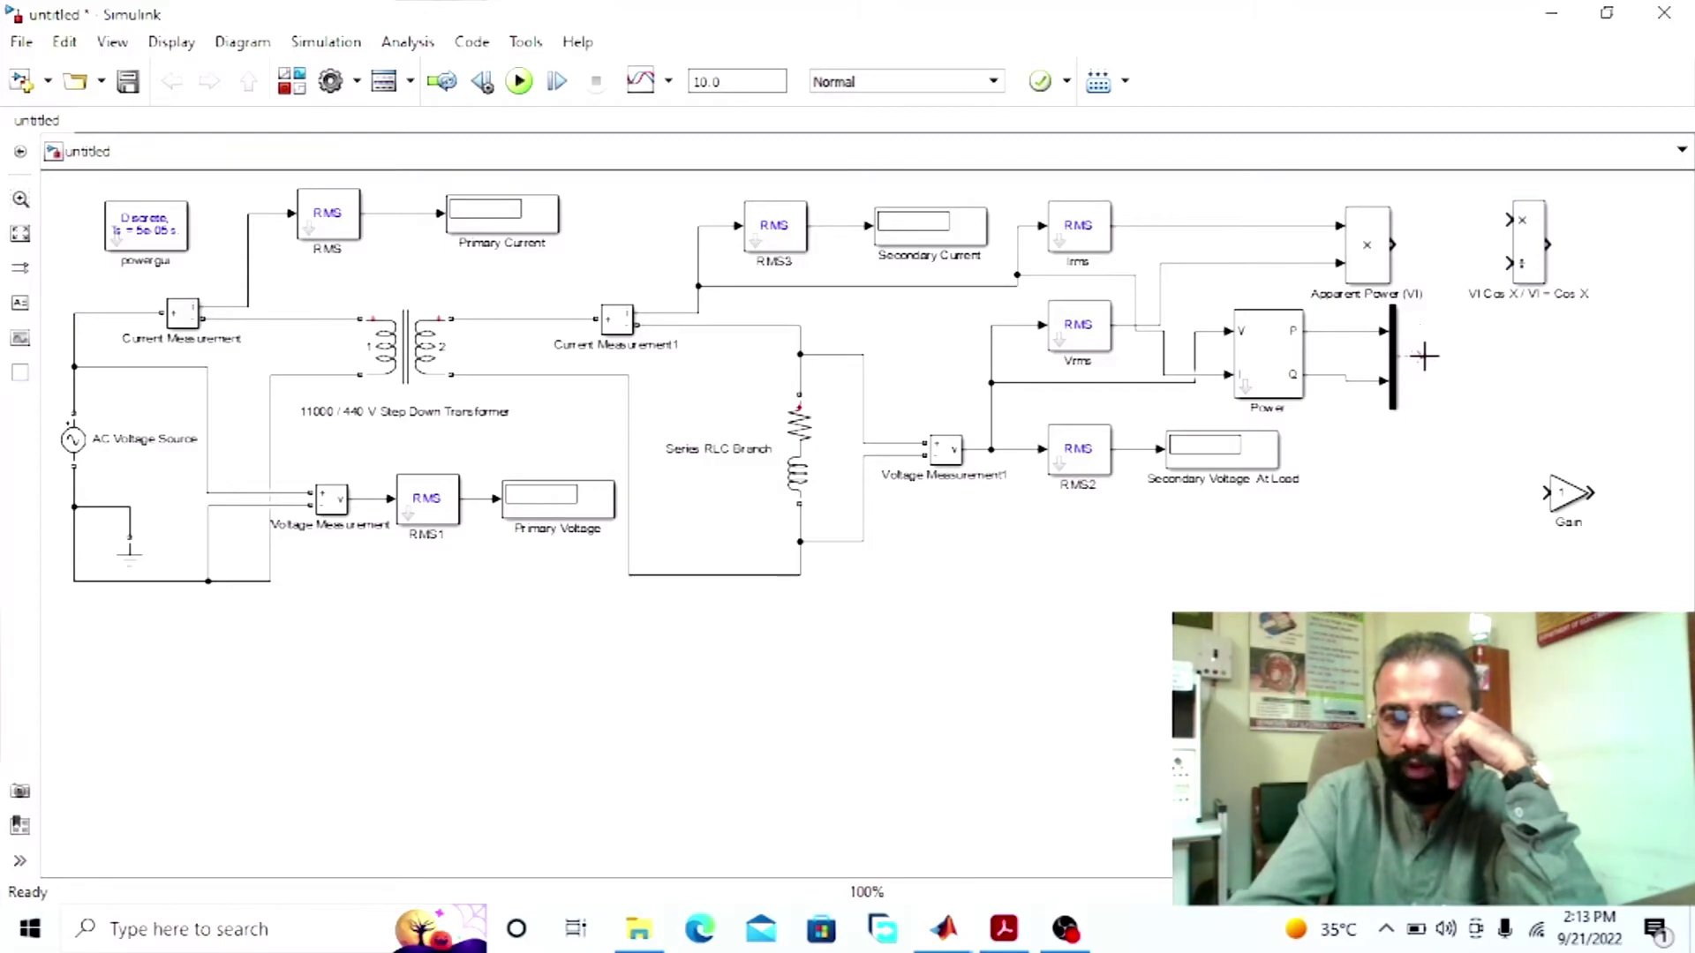
# Step: Wire the Mux output and Apparent Power output into the divider's two inputs
pyautogui.moveTo(1463, 346); pyautogui.dragTo(1505, 212)
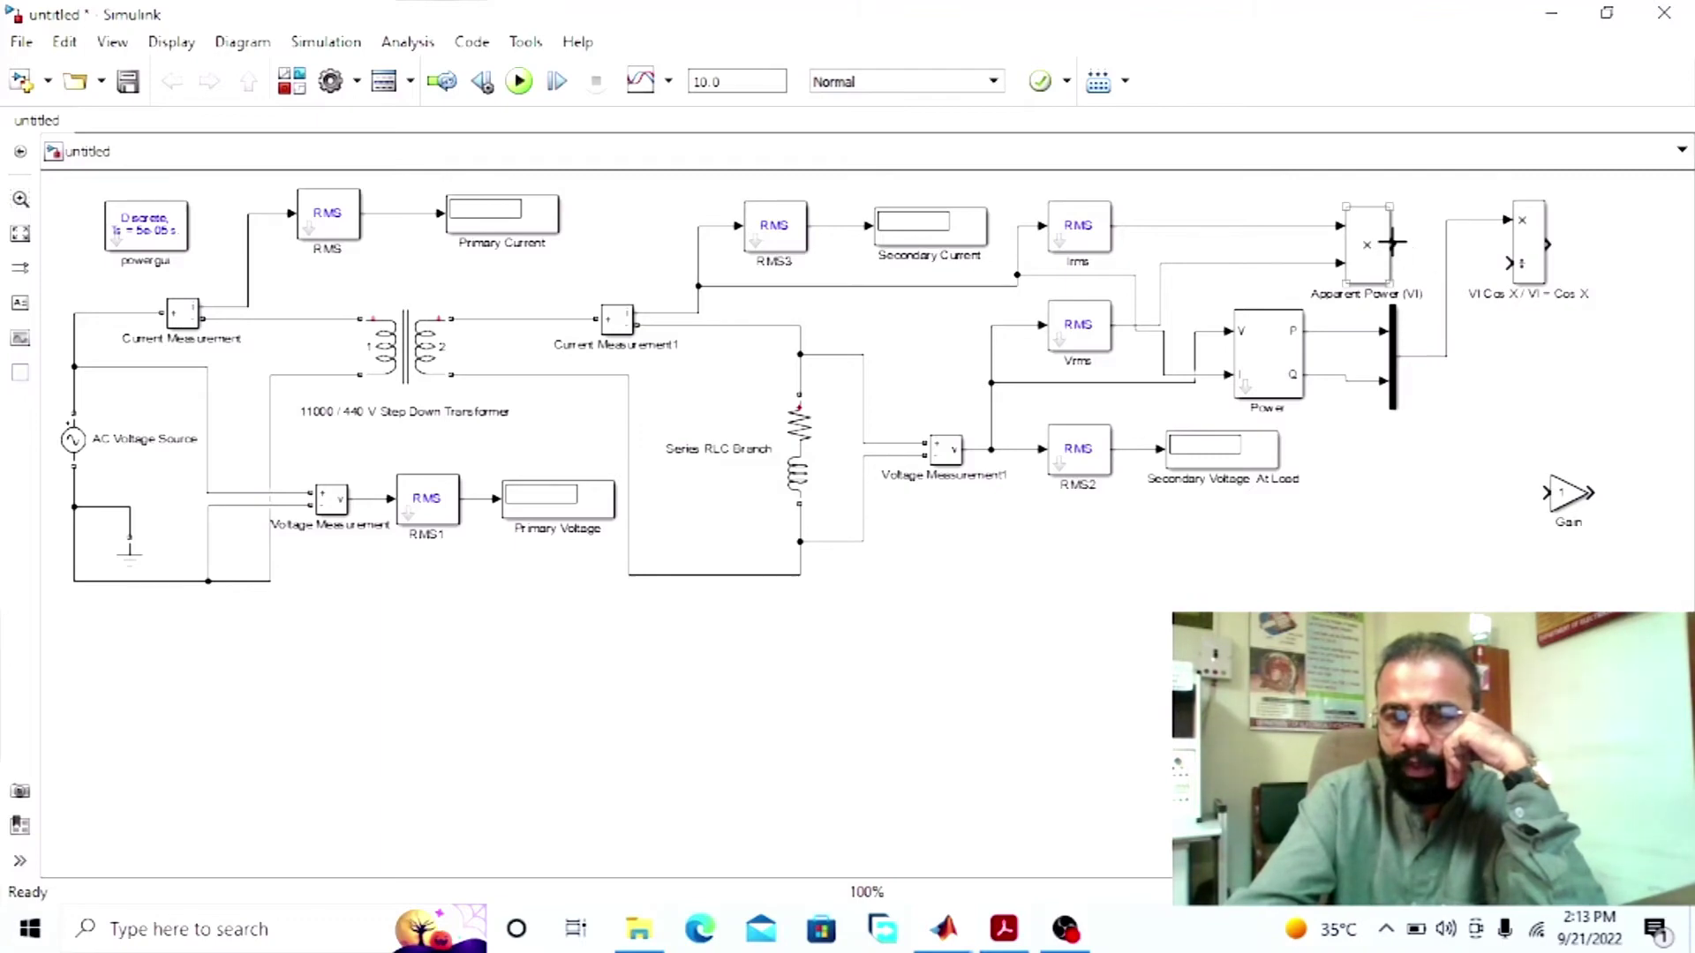
pyautogui.moveTo(1463, 260); pyautogui.dragTo(1500, 263)
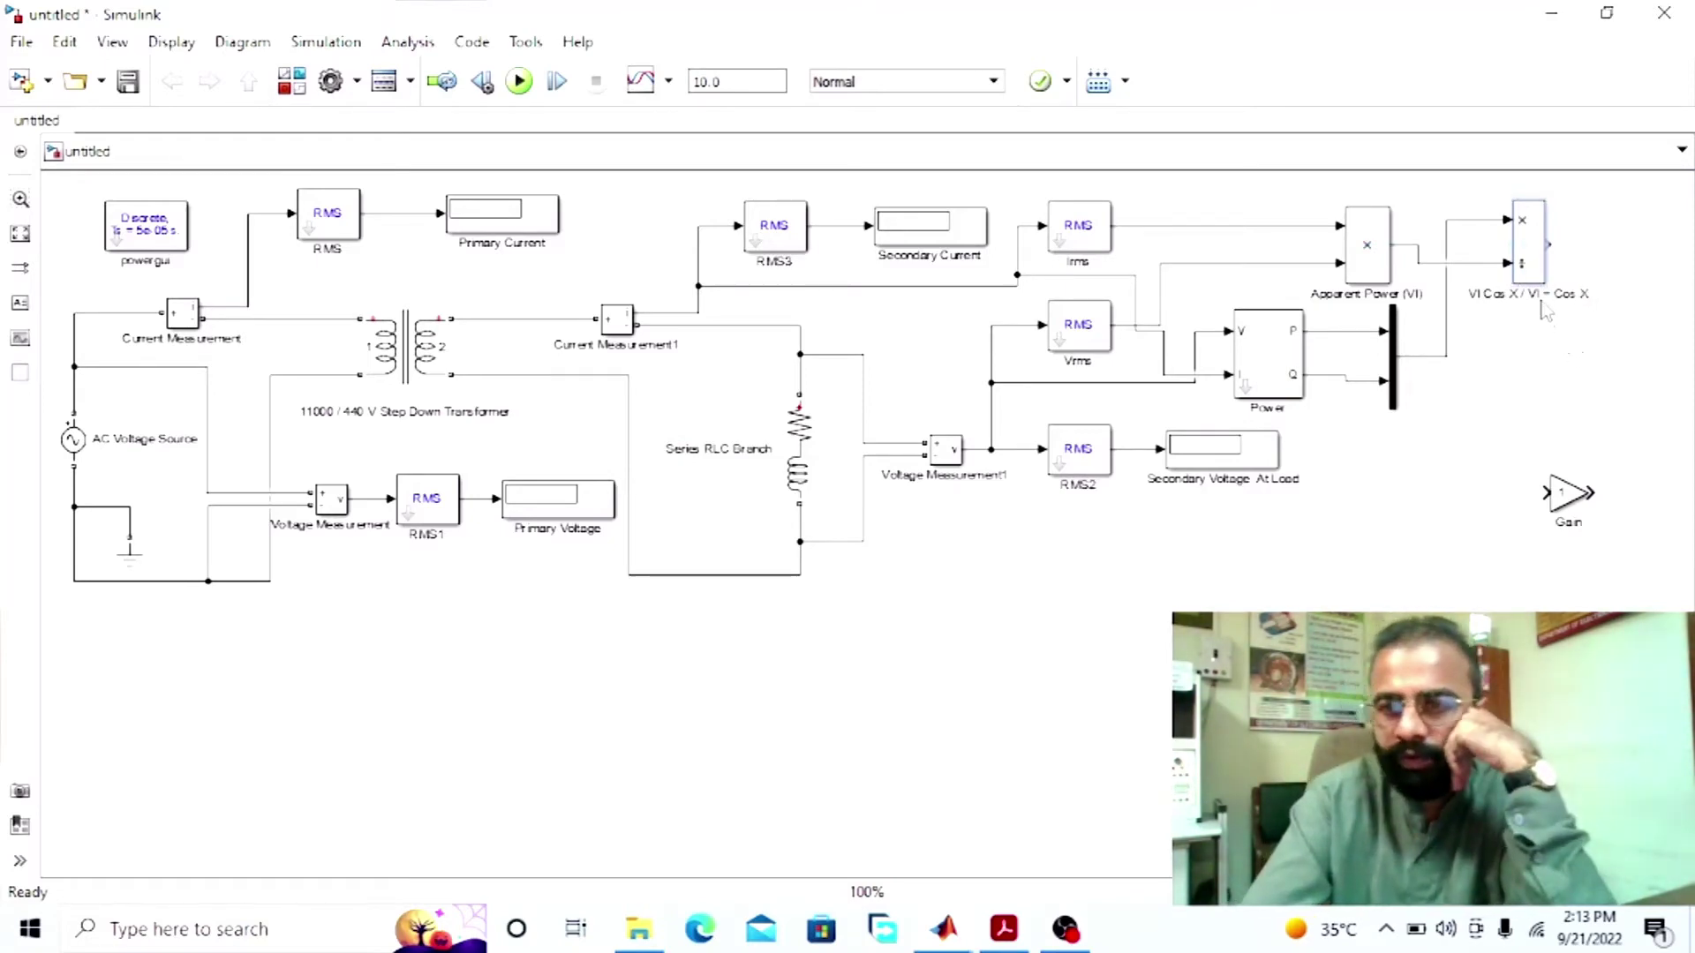
pyautogui.moveTo(1582, 508); pyautogui.dragTo(1605, 371)
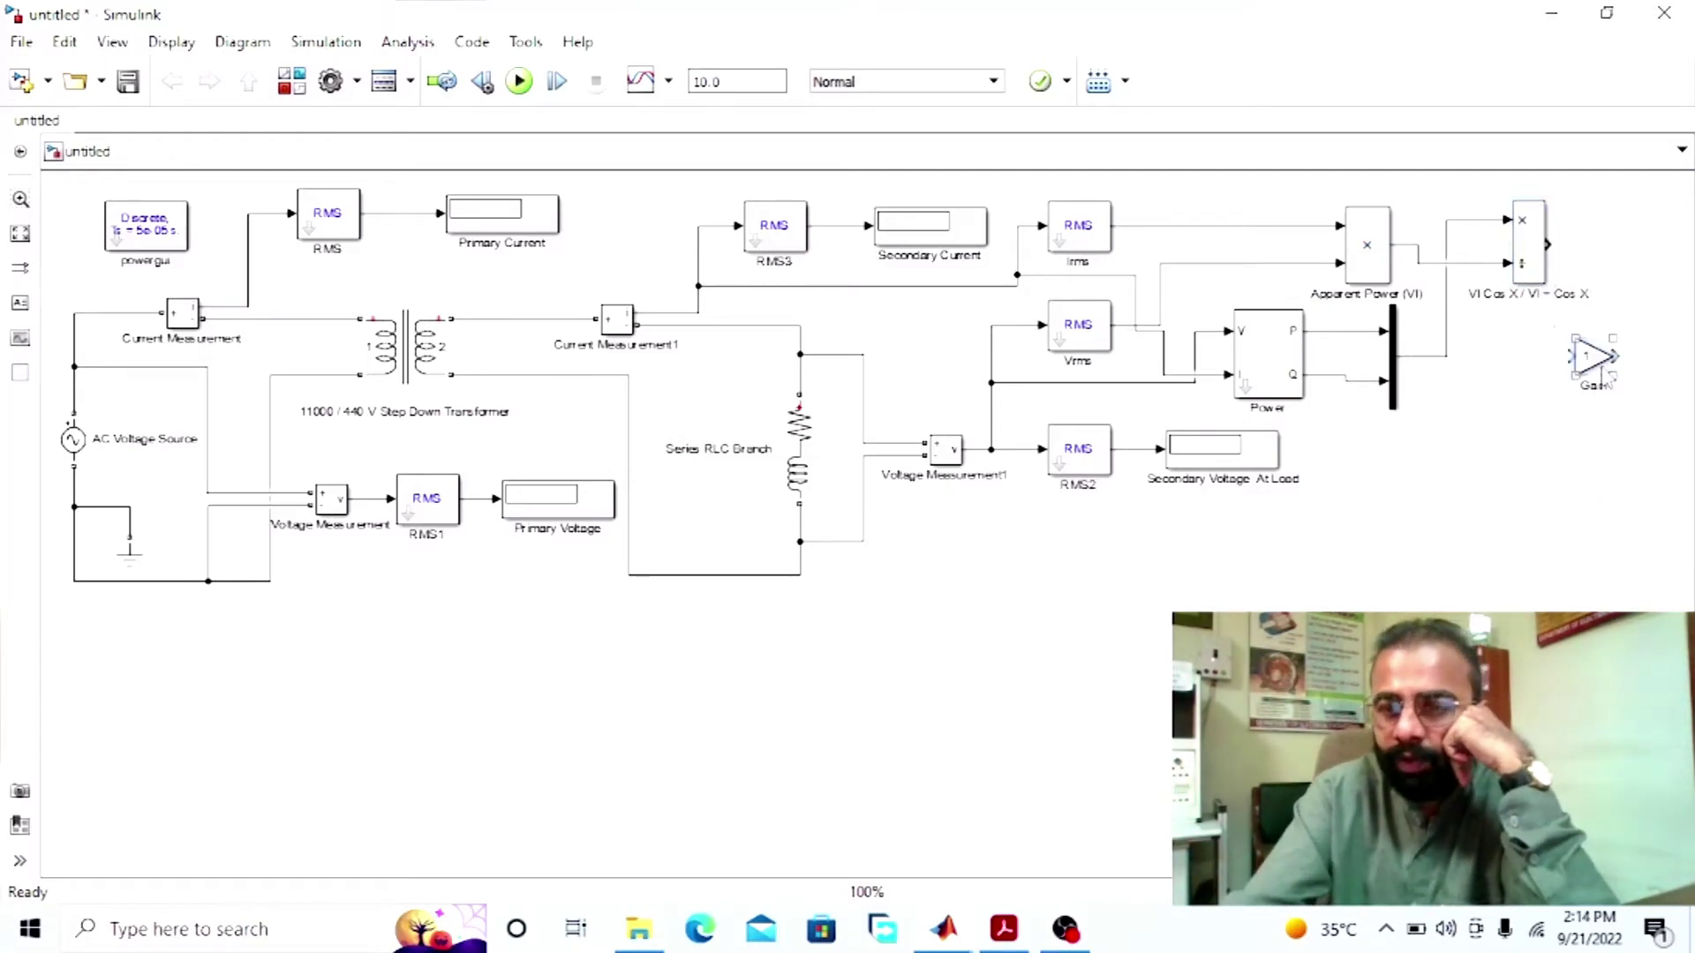
# Step: Name the Gain block Rad Deg and set its gain to 180/pi
pyautogui.click(1672, 427)
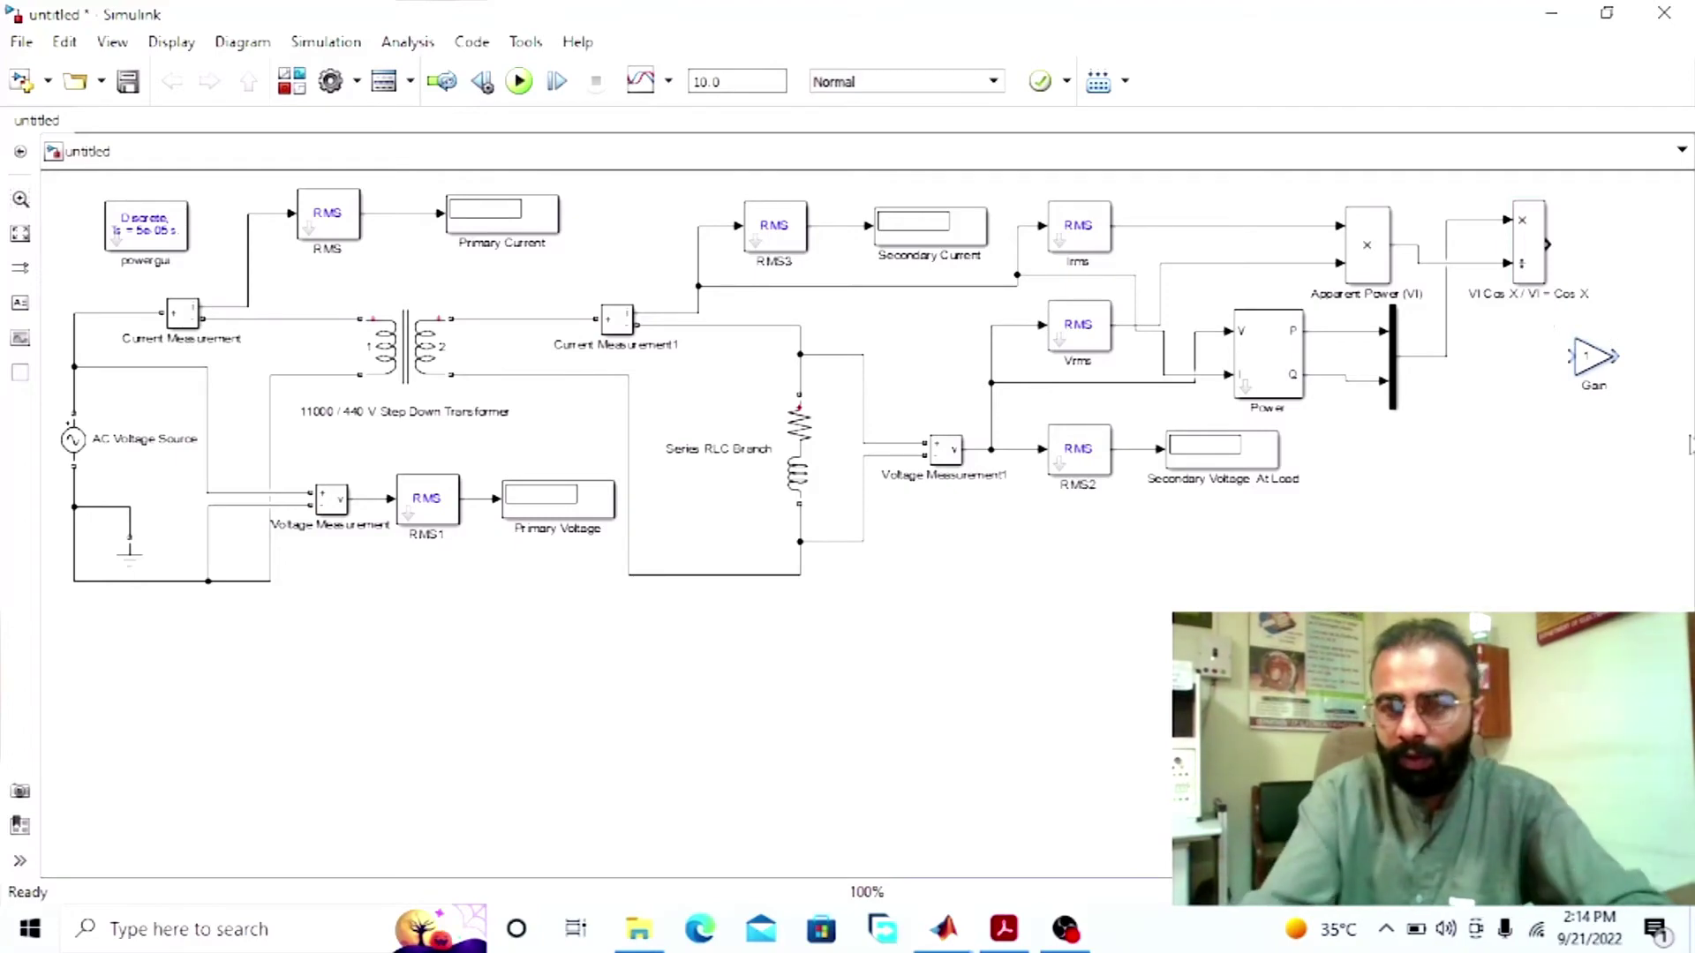
pyautogui.press('BackSpace')
pyautogui.write('D')
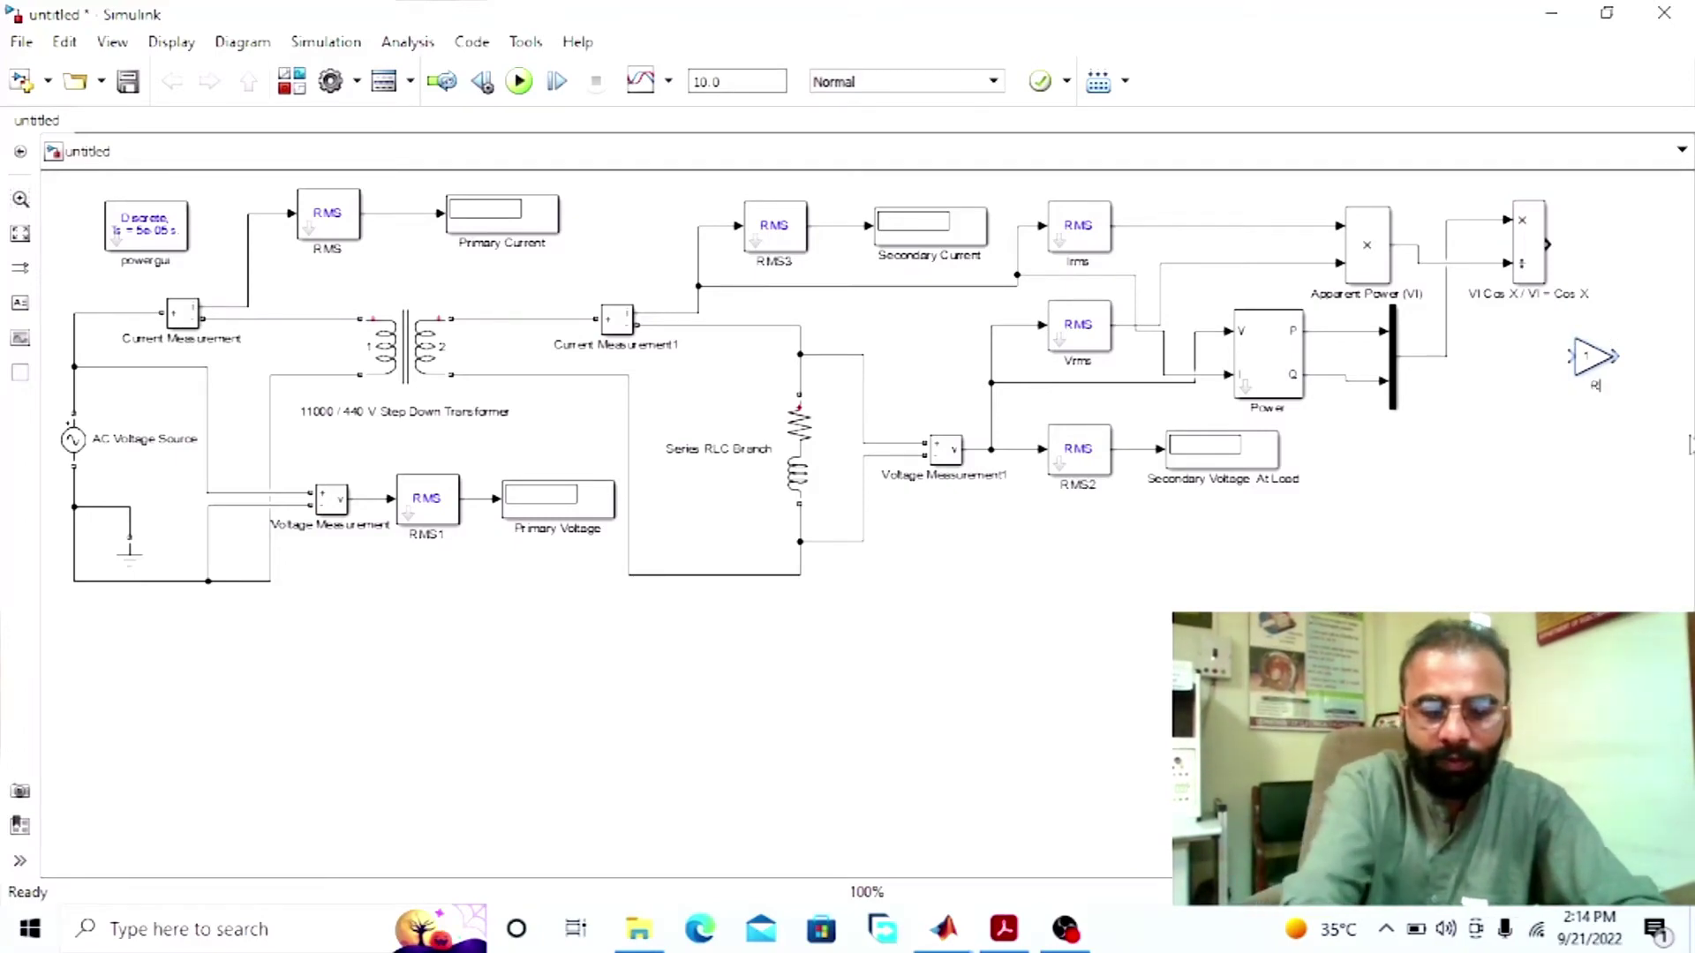
pyautogui.write('ad')
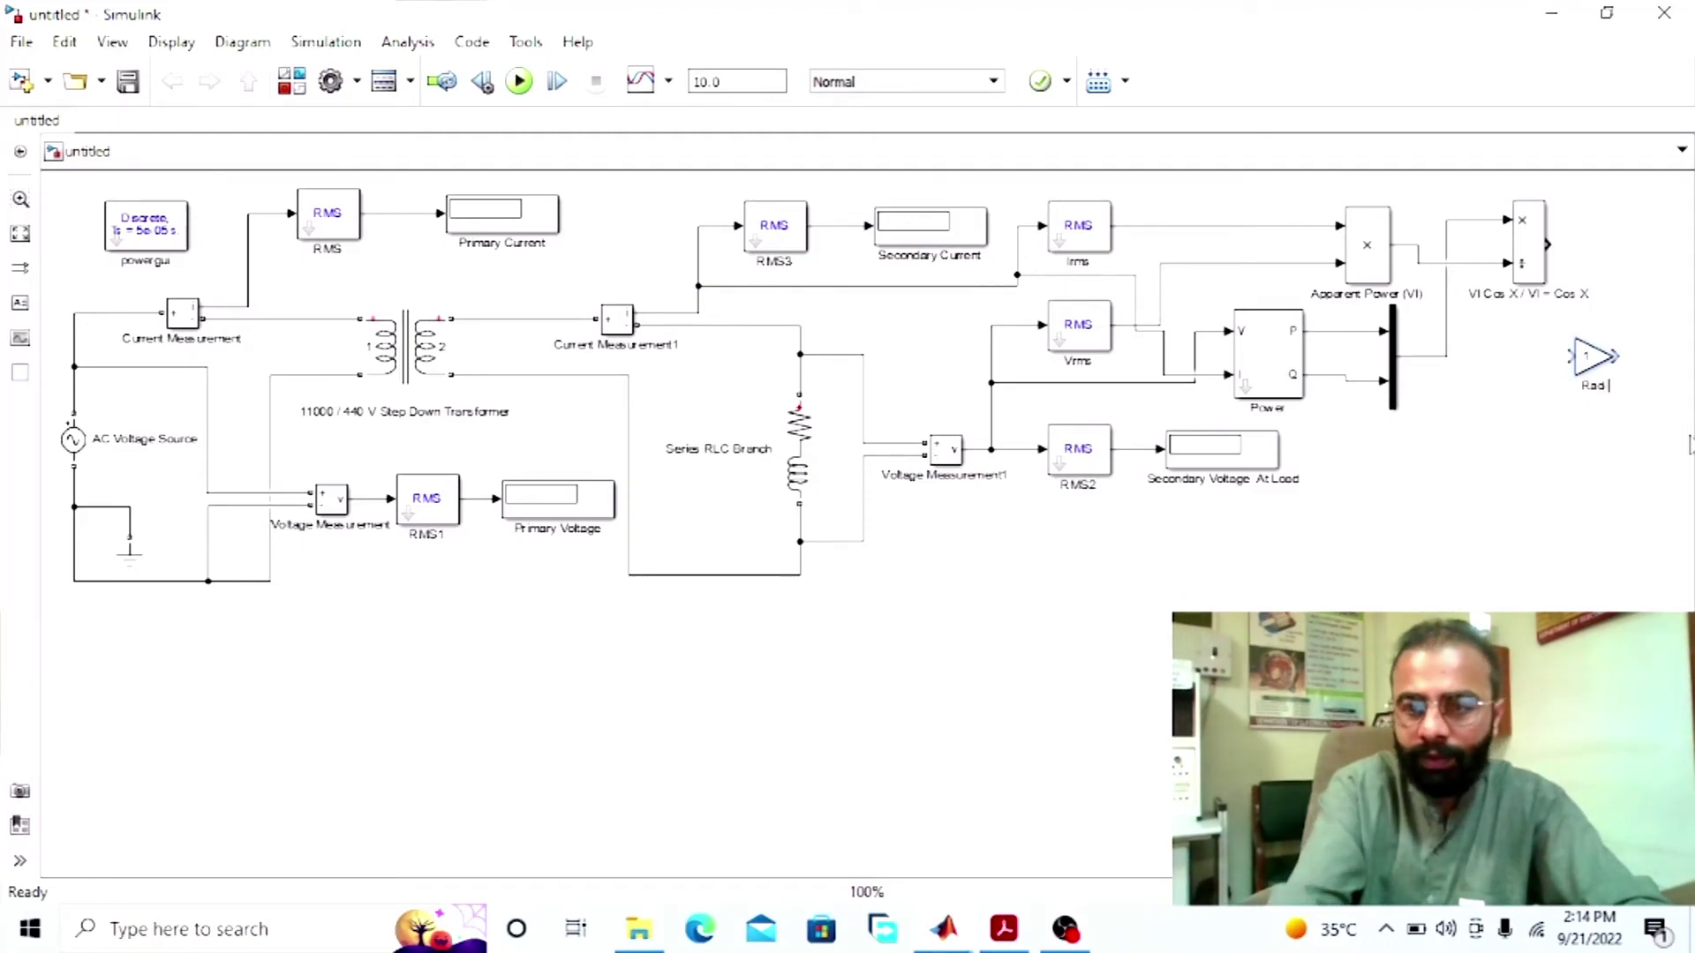
pyautogui.write(' De')
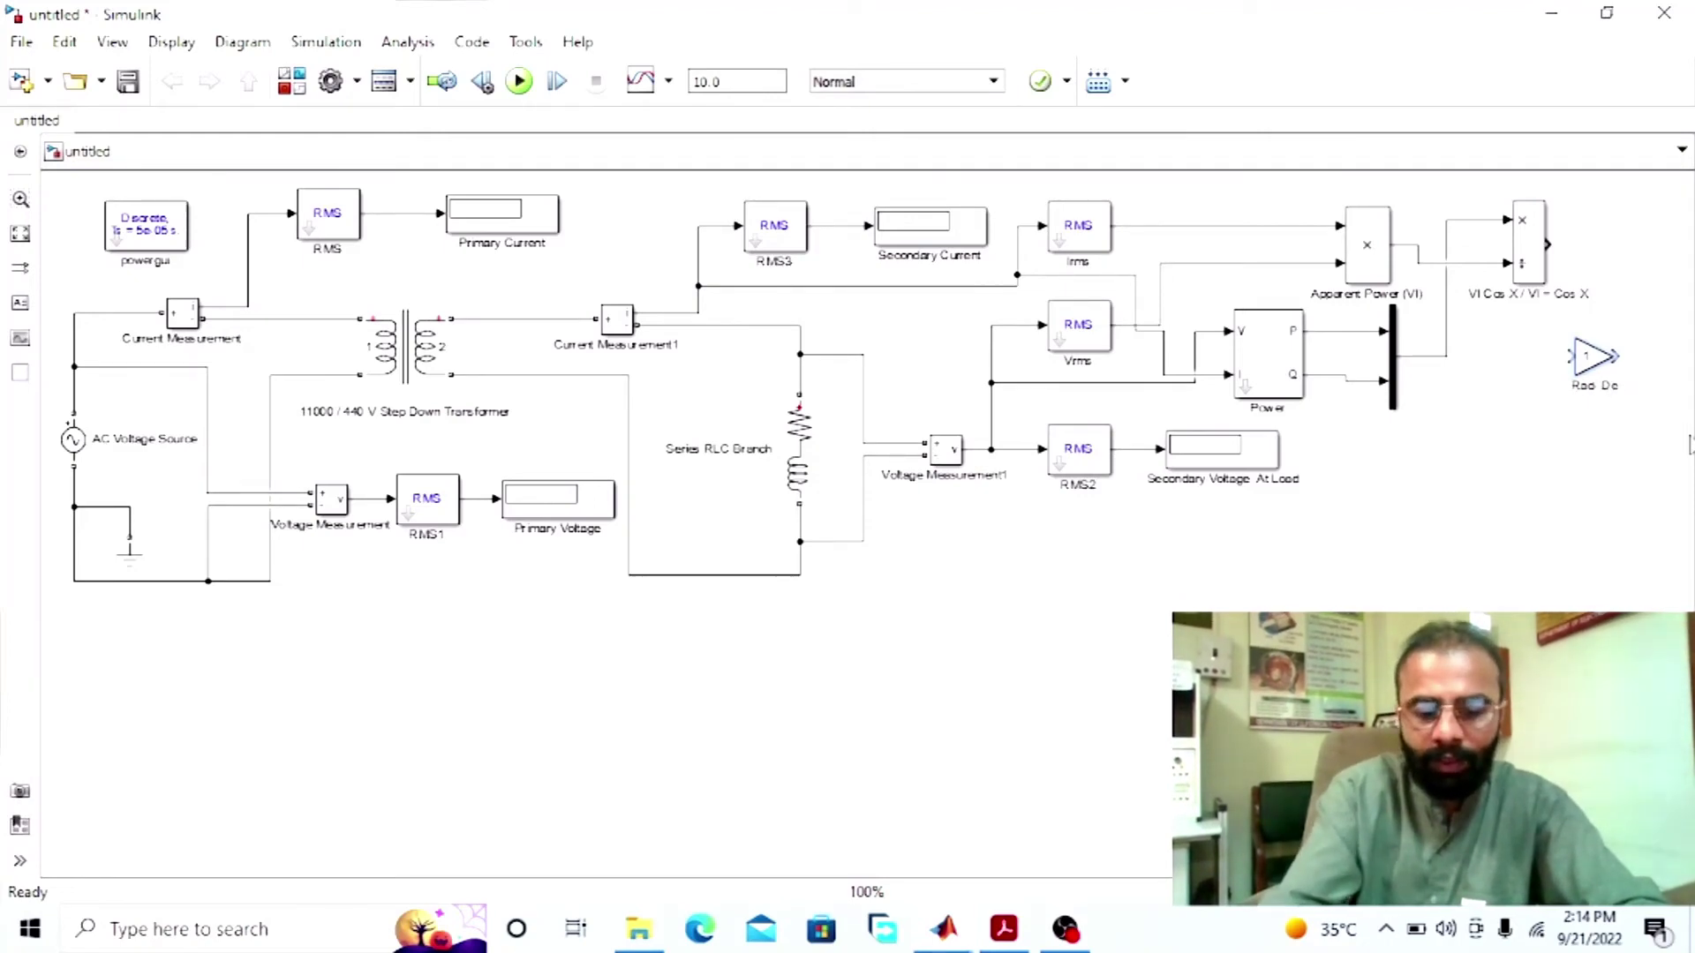
pyautogui.write('g')
pyautogui.click(1586, 333)
pyautogui.doubleClick(1593, 355)
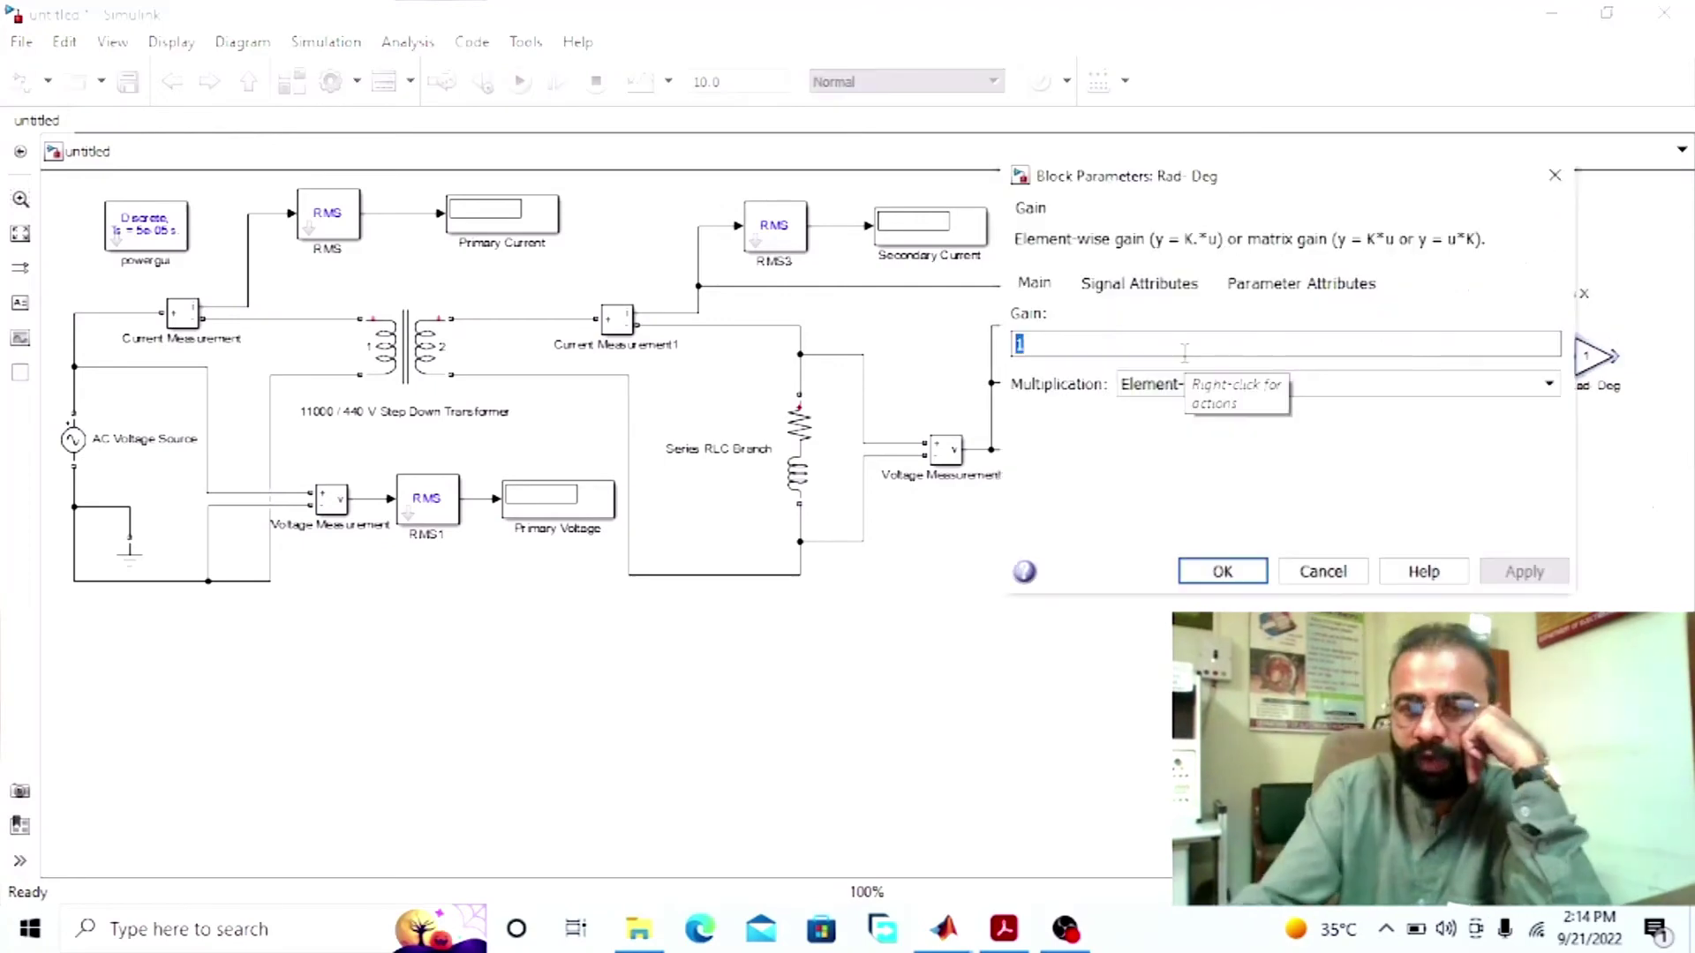
pyautogui.write('180/')
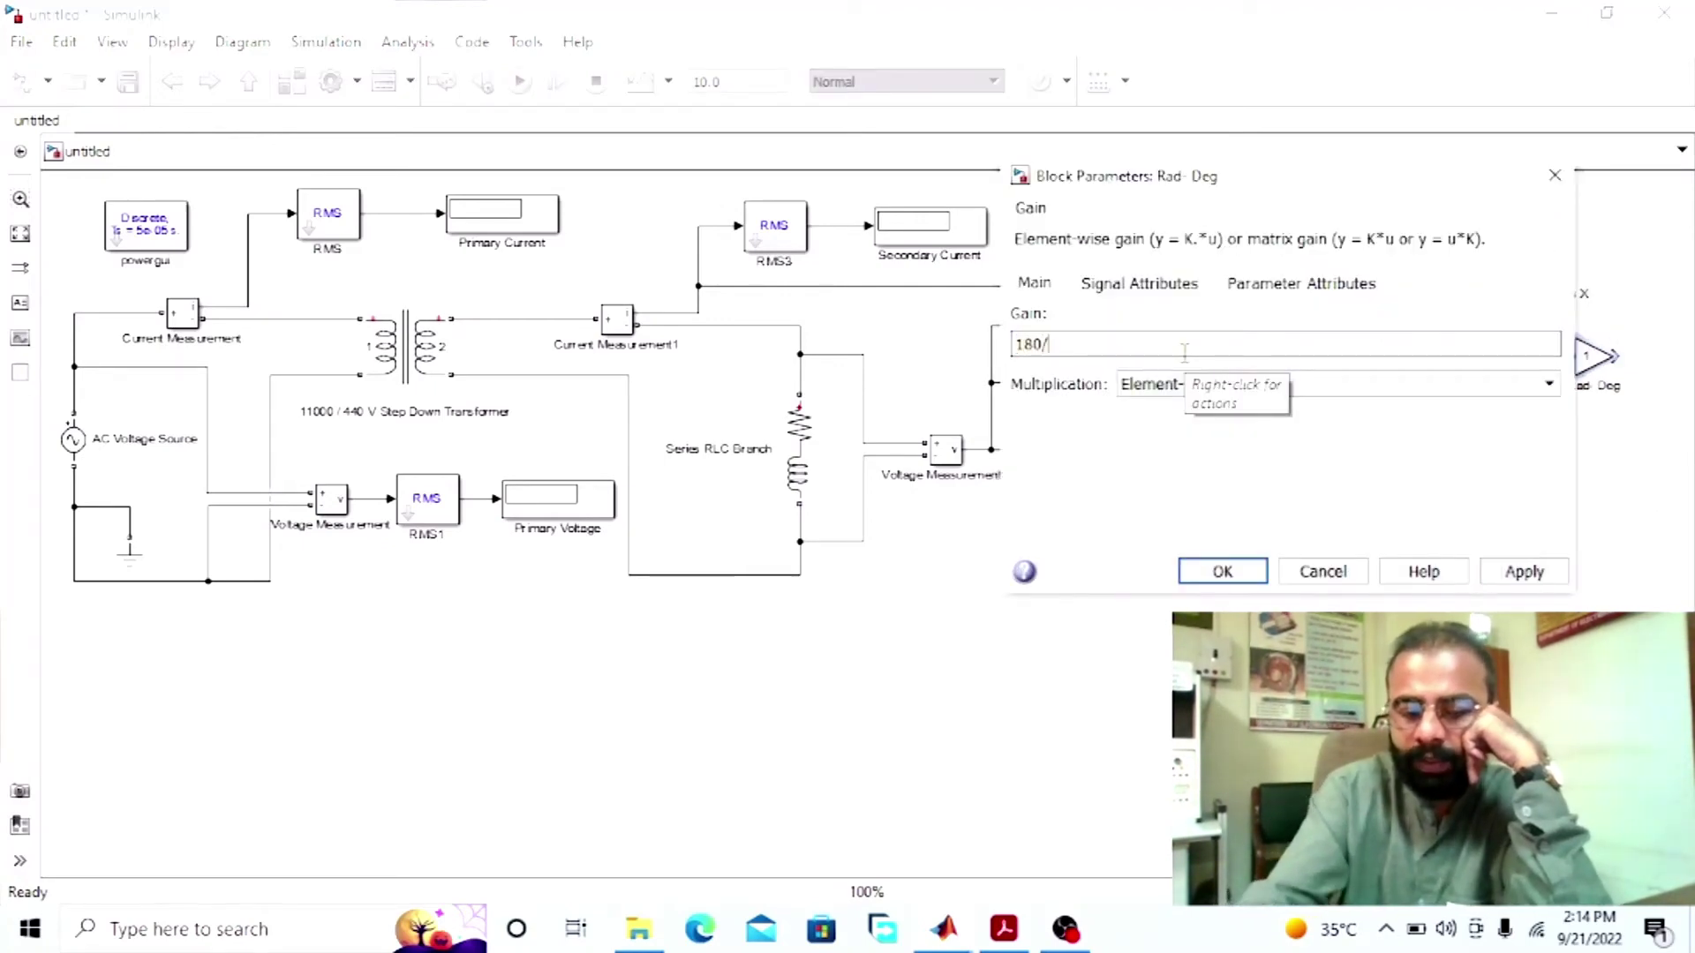
pyautogui.write('pi')
pyautogui.press('Return')
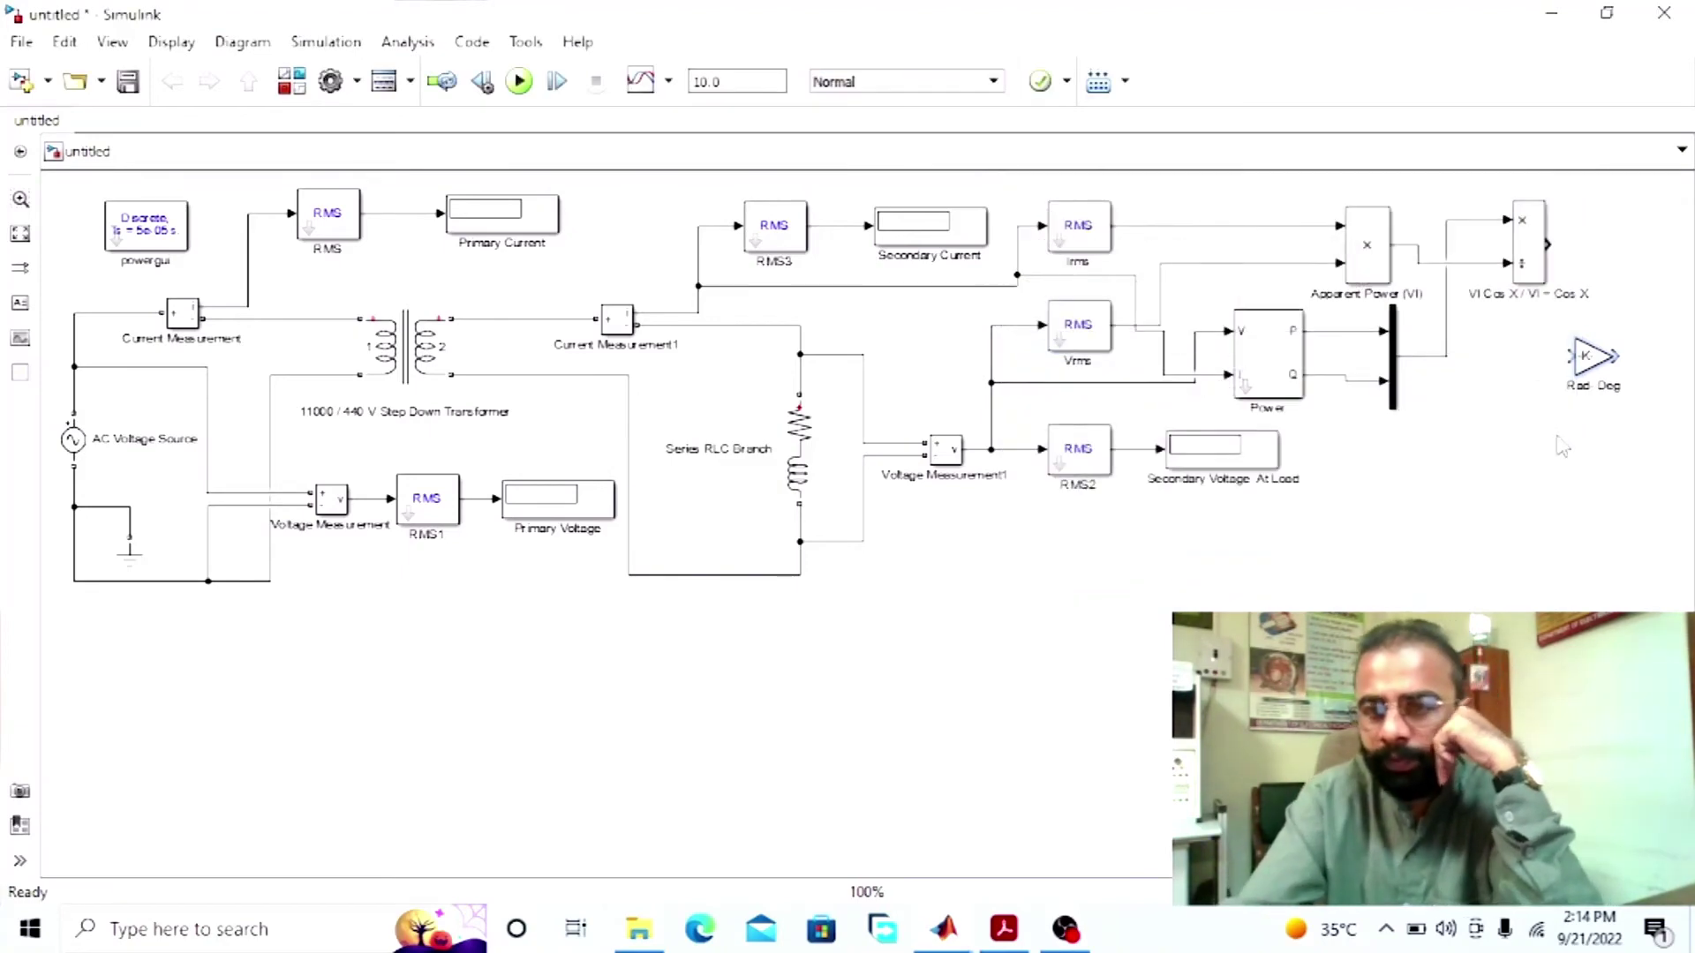
pyautogui.click(918, 231)
# Step: Duplicate the Secondary Current display and place the copy beside the divider
pyautogui.hotkey('ctrl', 'c')
pyautogui.hotkey('ctrl', 'v')
pyautogui.moveTo(971, 260); pyautogui.dragTo(1563, 221)
pyautogui.click(1593, 500)
# Step: Add a Trigonometric Function block from Math Operations set to acos with real output
pyautogui.hotkey('ctrl', 'shift', 'l')
pyautogui.click(547, 444)
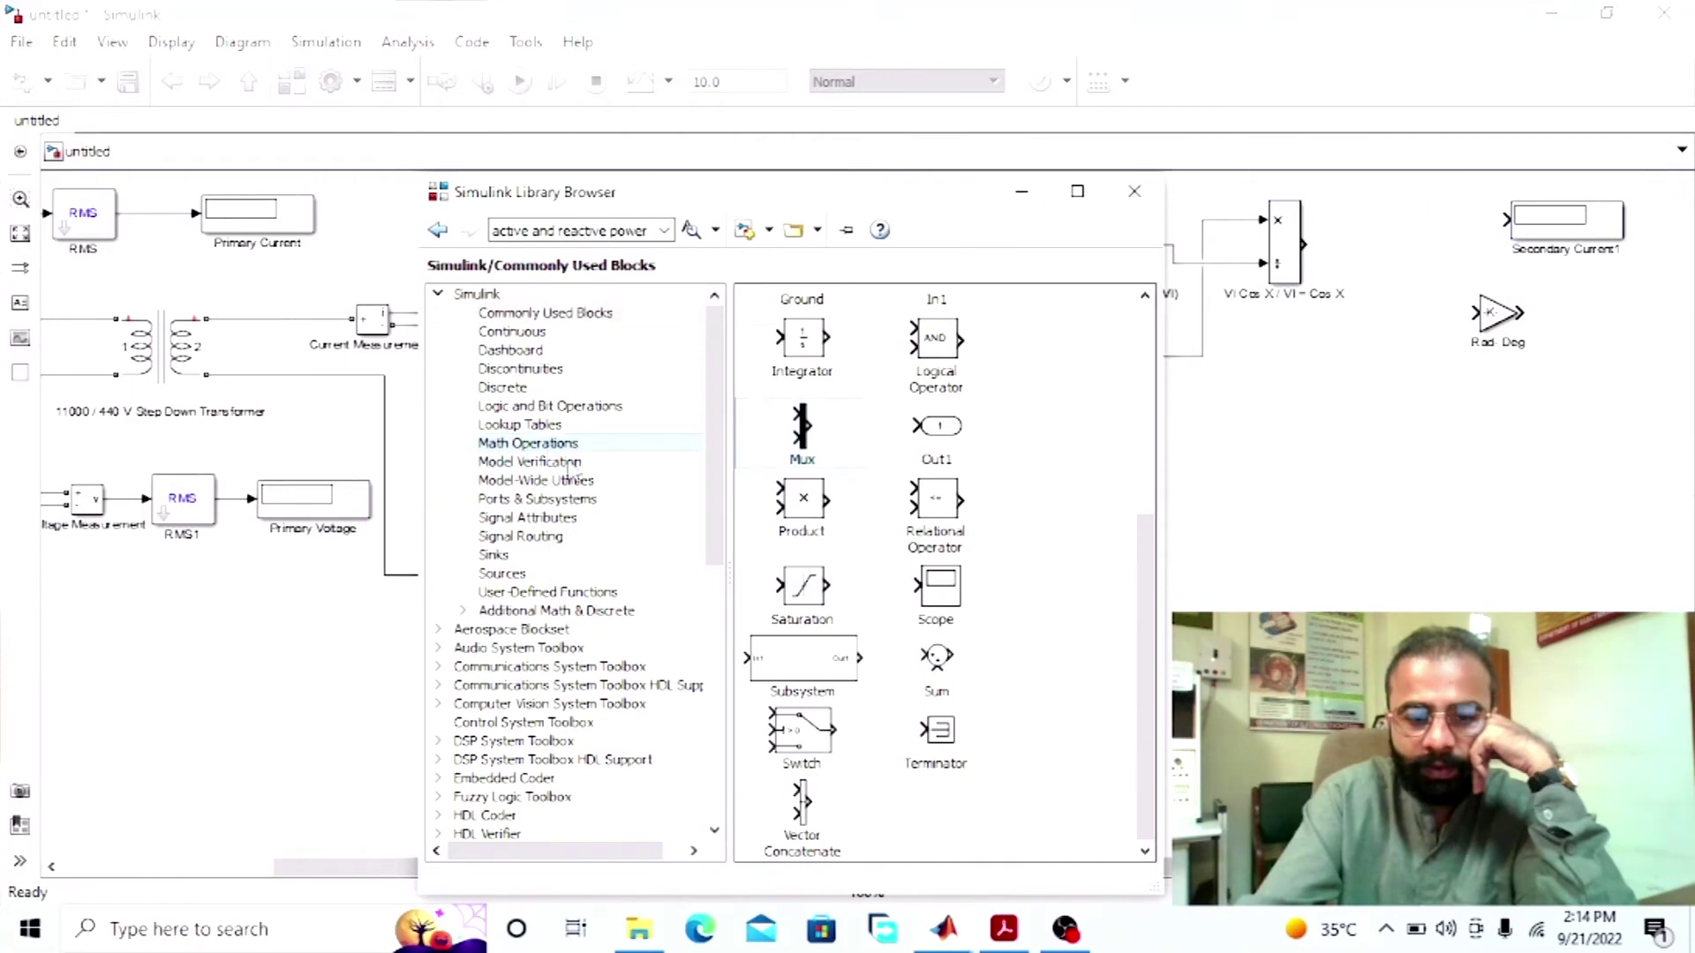
pyautogui.click(1147, 777)
pyautogui.scroll(-1, 1148, 777)
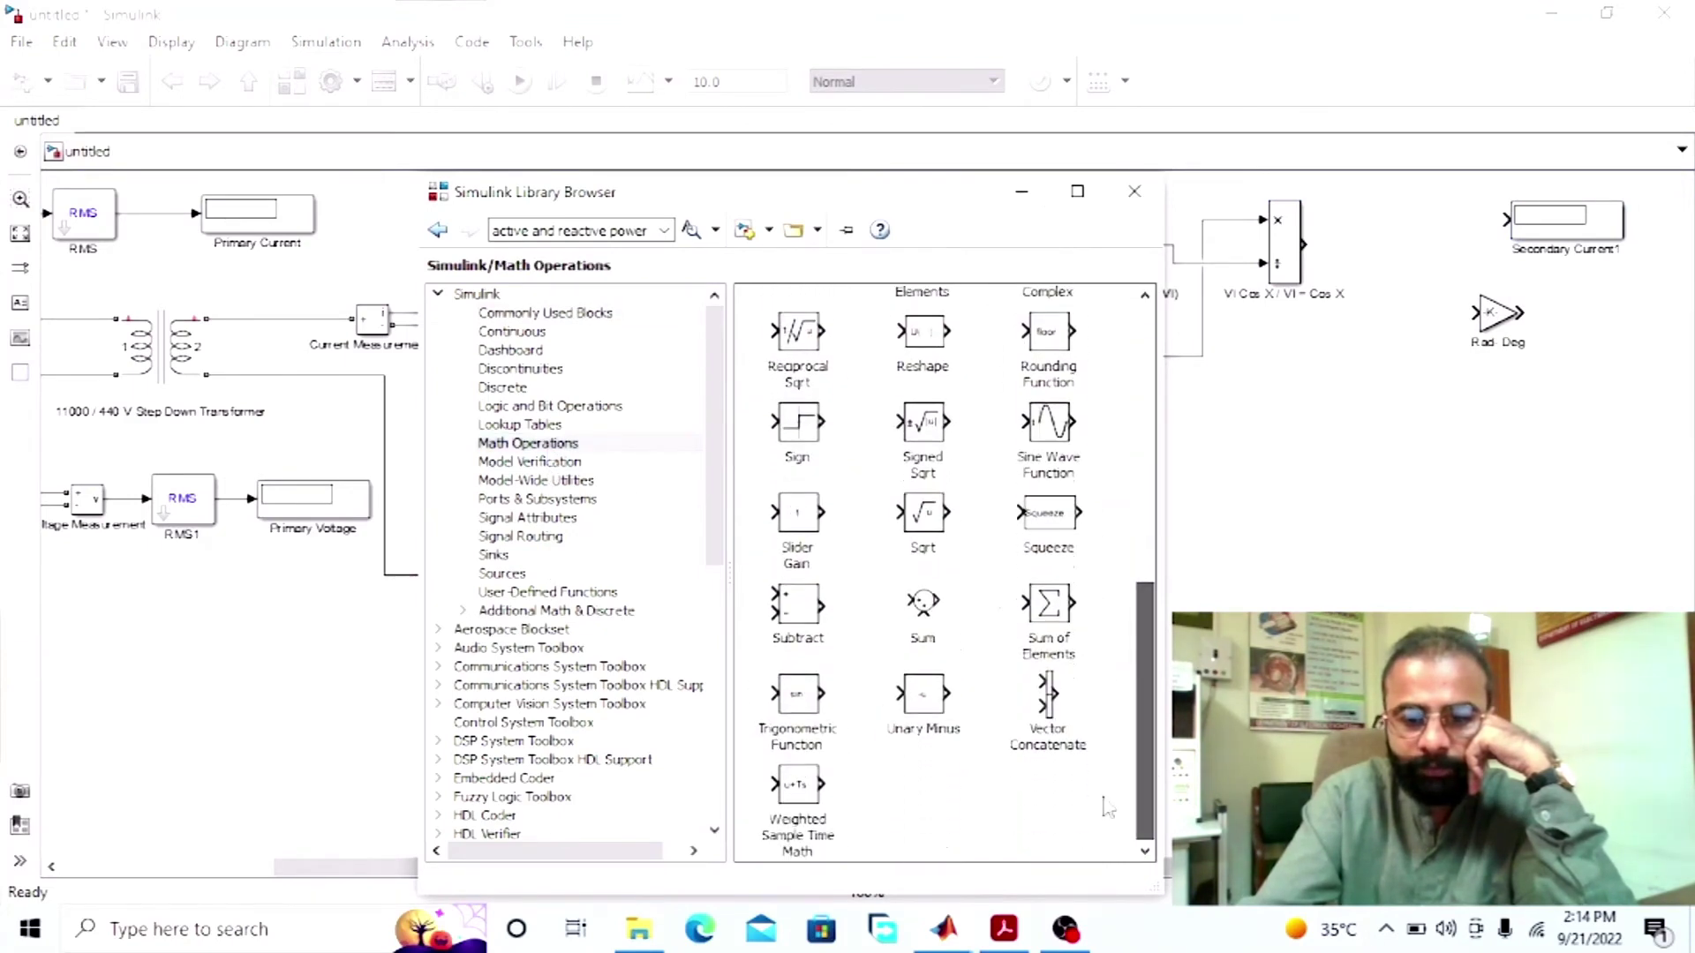
pyautogui.moveTo(799, 696); pyautogui.dragTo(1401, 259)
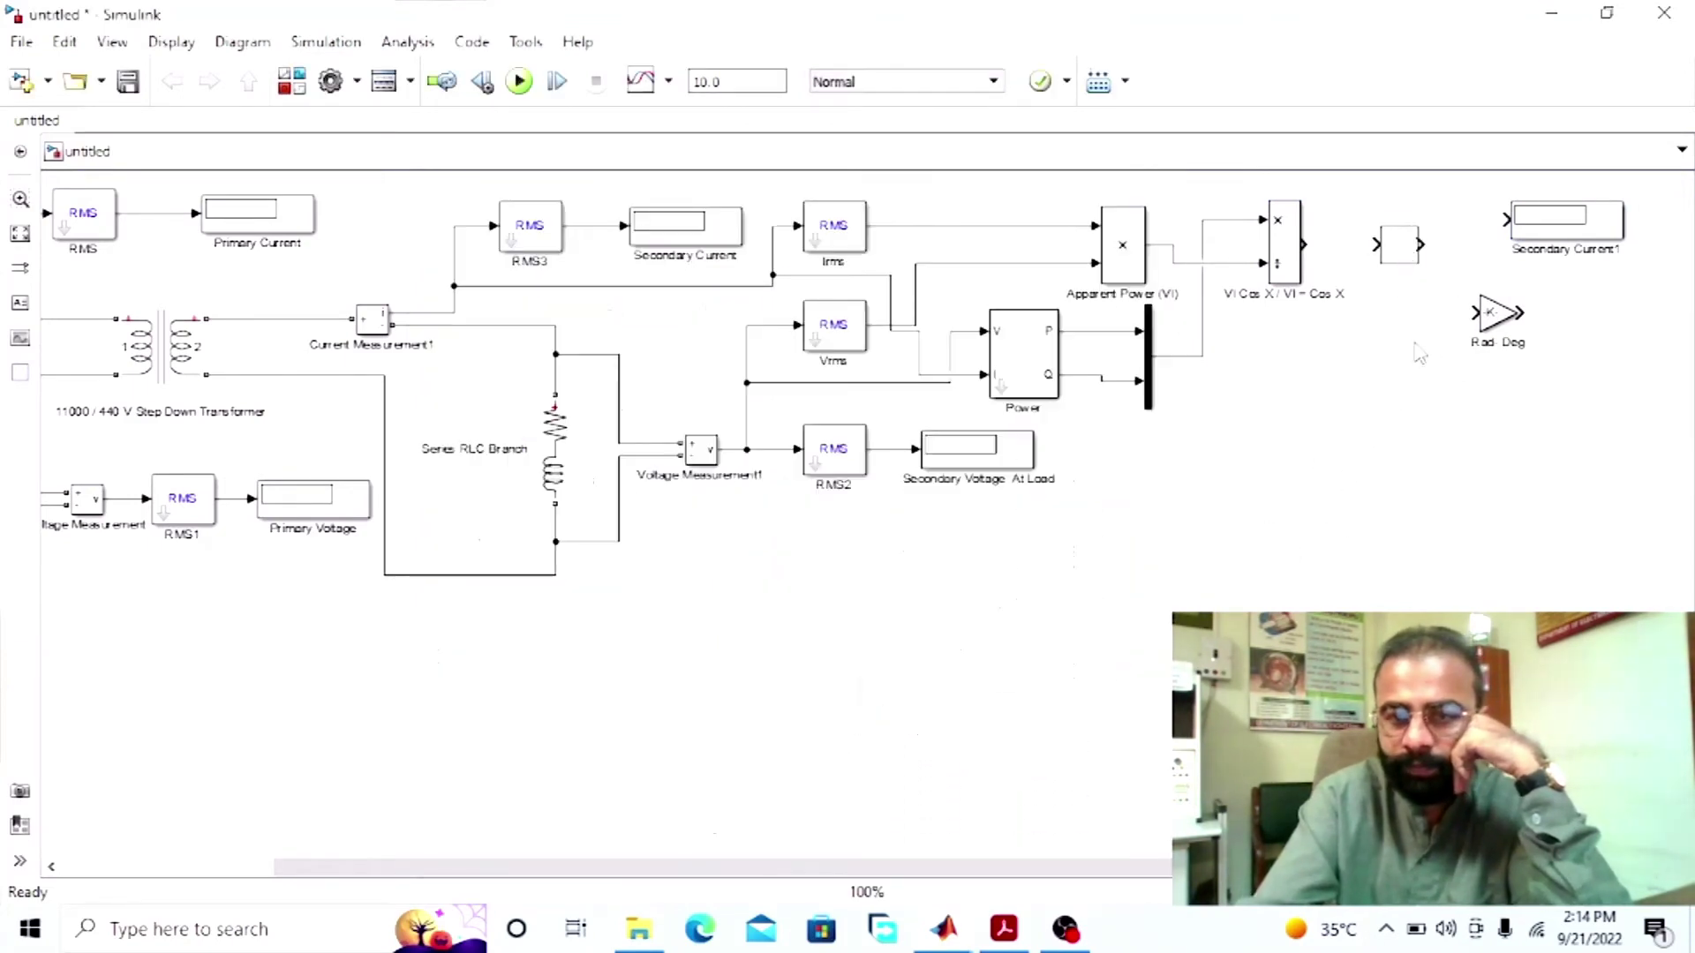
pyautogui.doubleClick(1403, 254)
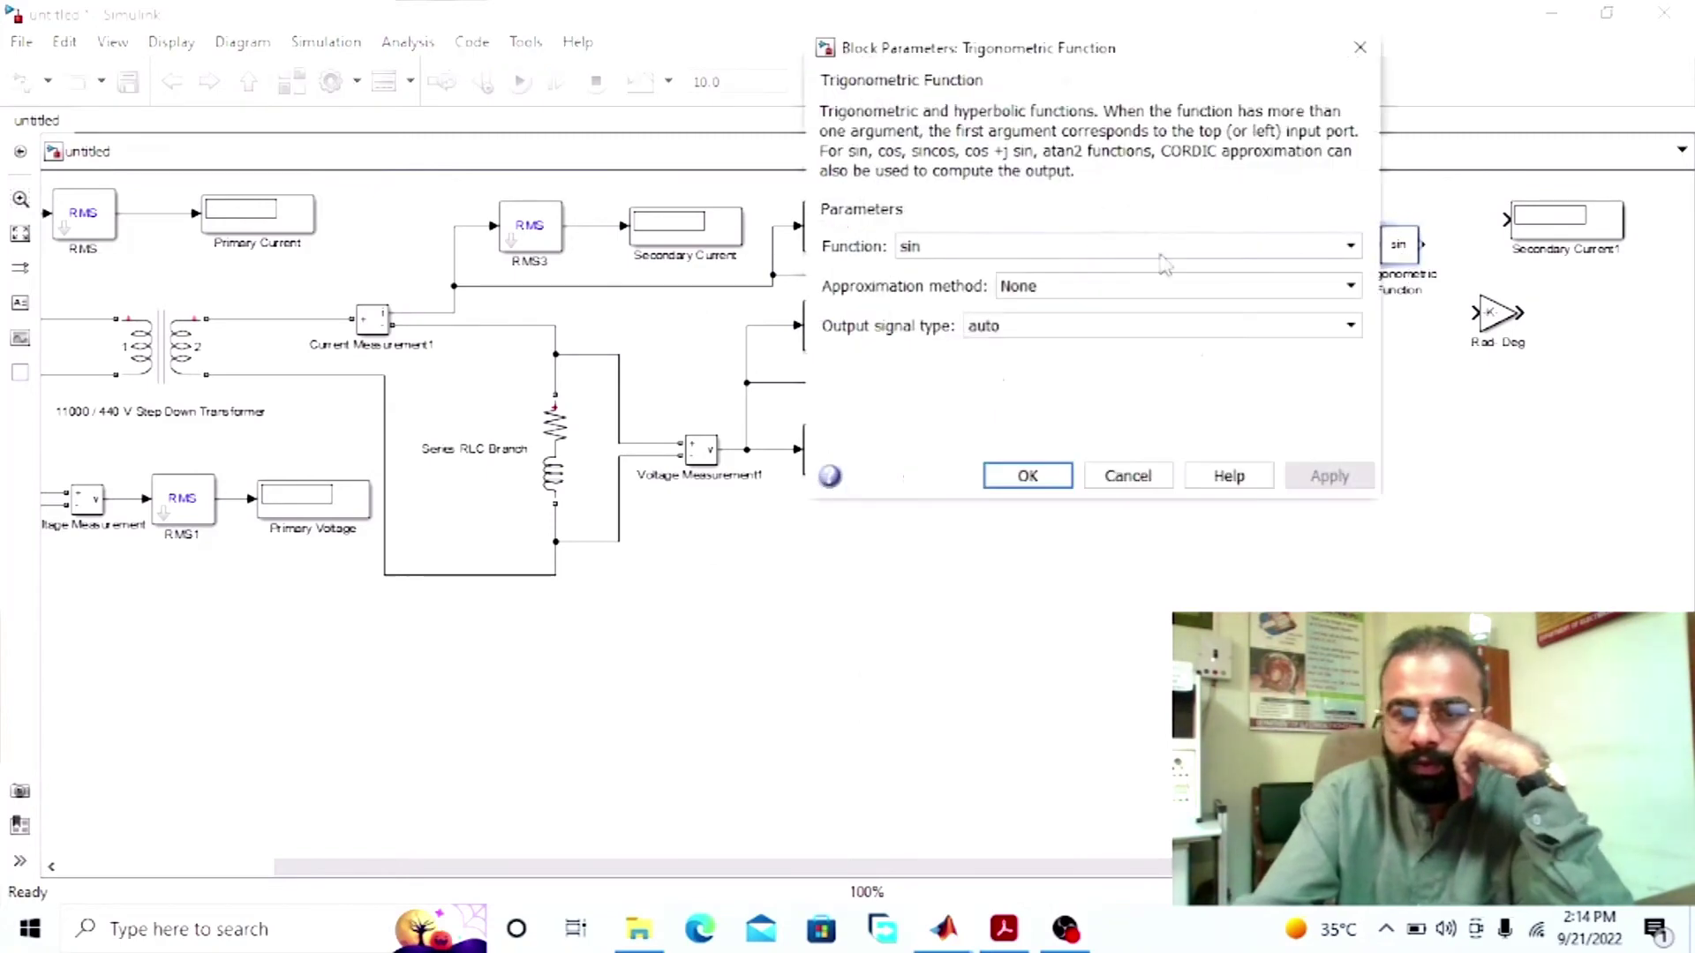
pyautogui.click(1059, 247)
pyautogui.click(1041, 349)
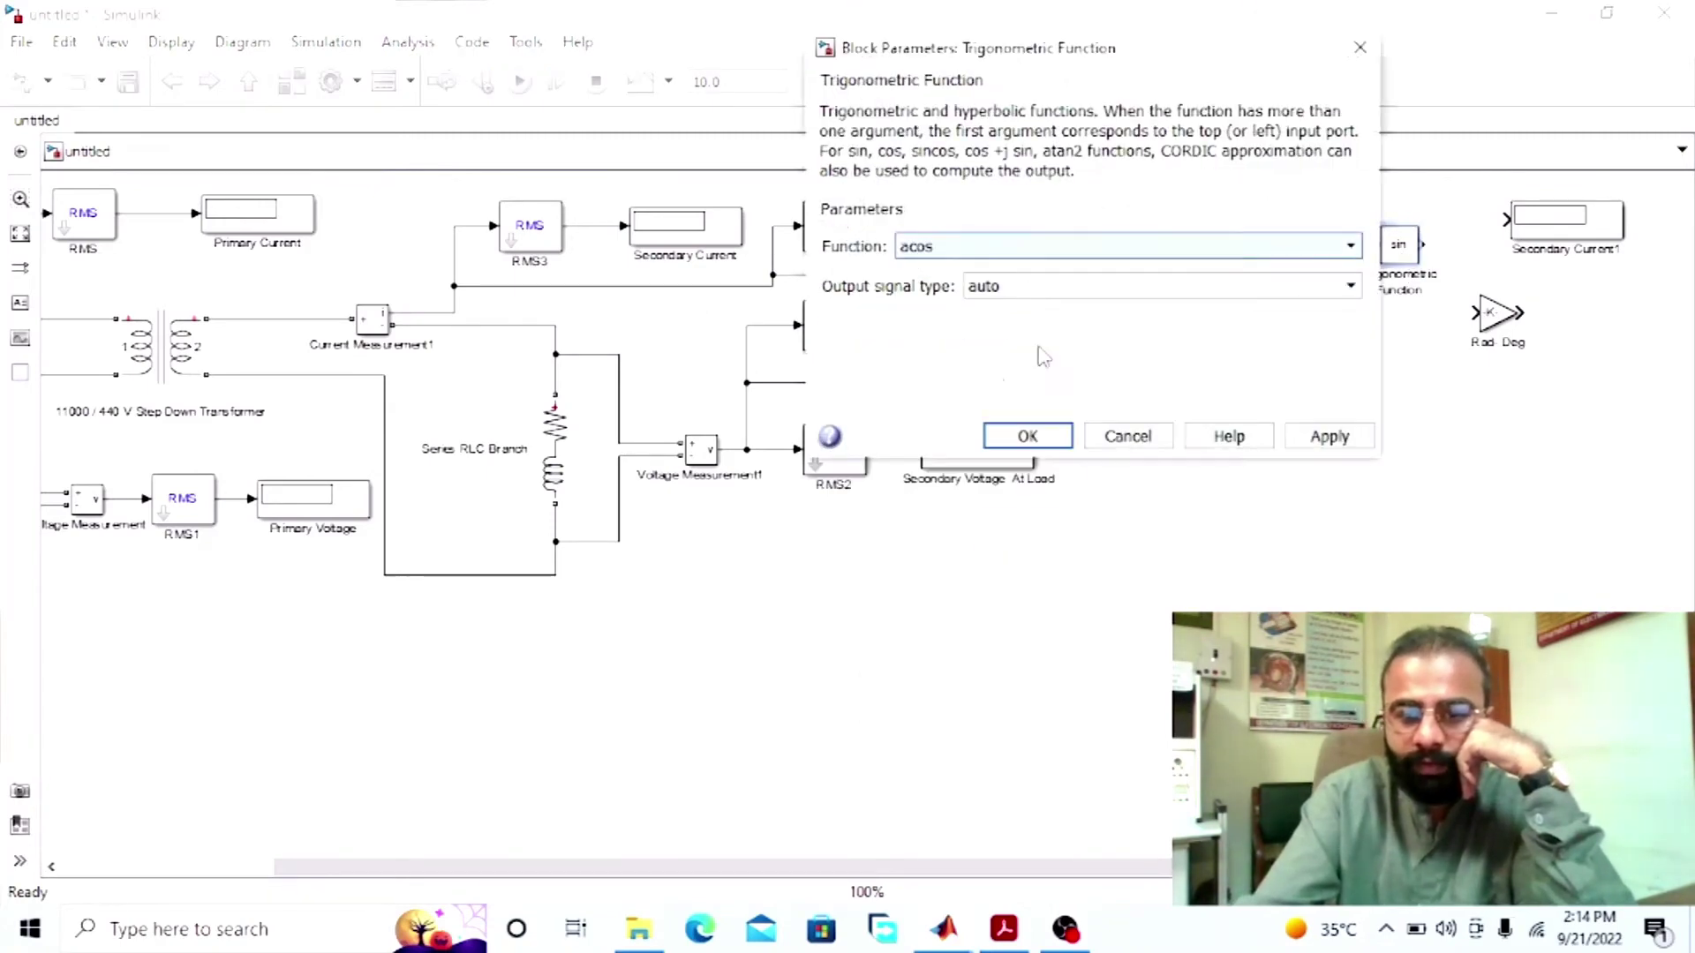
pyautogui.click(1017, 286)
pyautogui.click(1017, 330)
pyautogui.click(1026, 436)
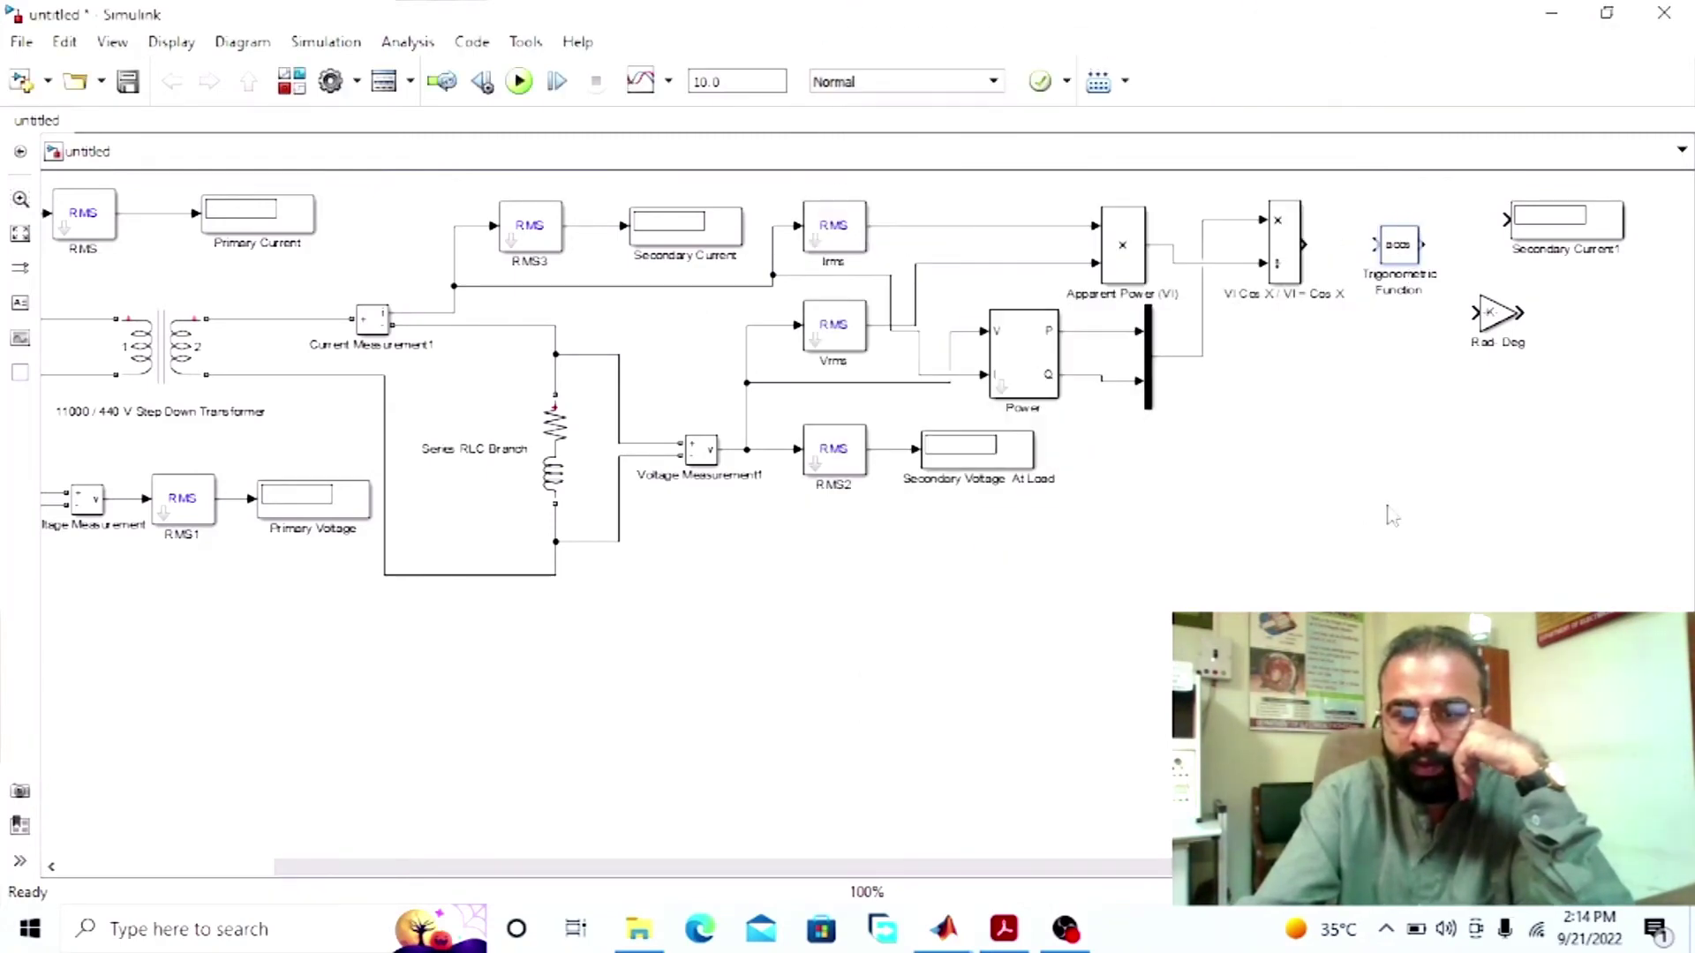
# Step: Wire the Cos X output to the acos block and copied display, renaming the display 'Power Factor'
pyautogui.moveTo(1303, 245); pyautogui.dragTo(1384, 245)
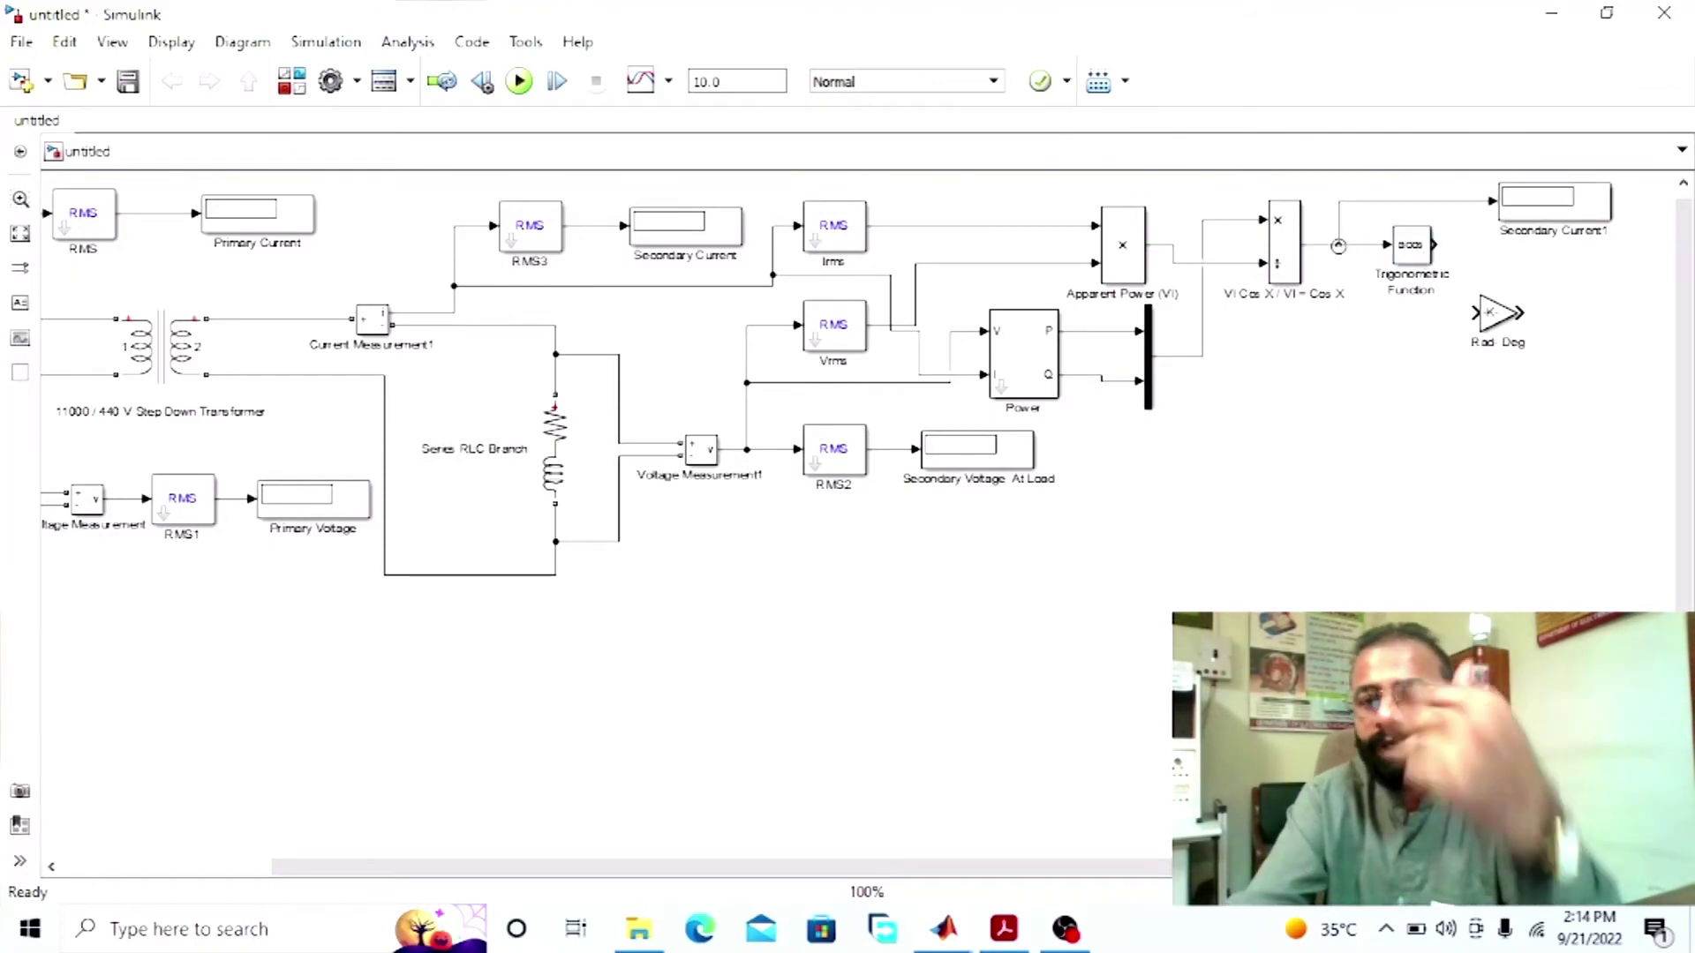
pyautogui.click(1533, 230)
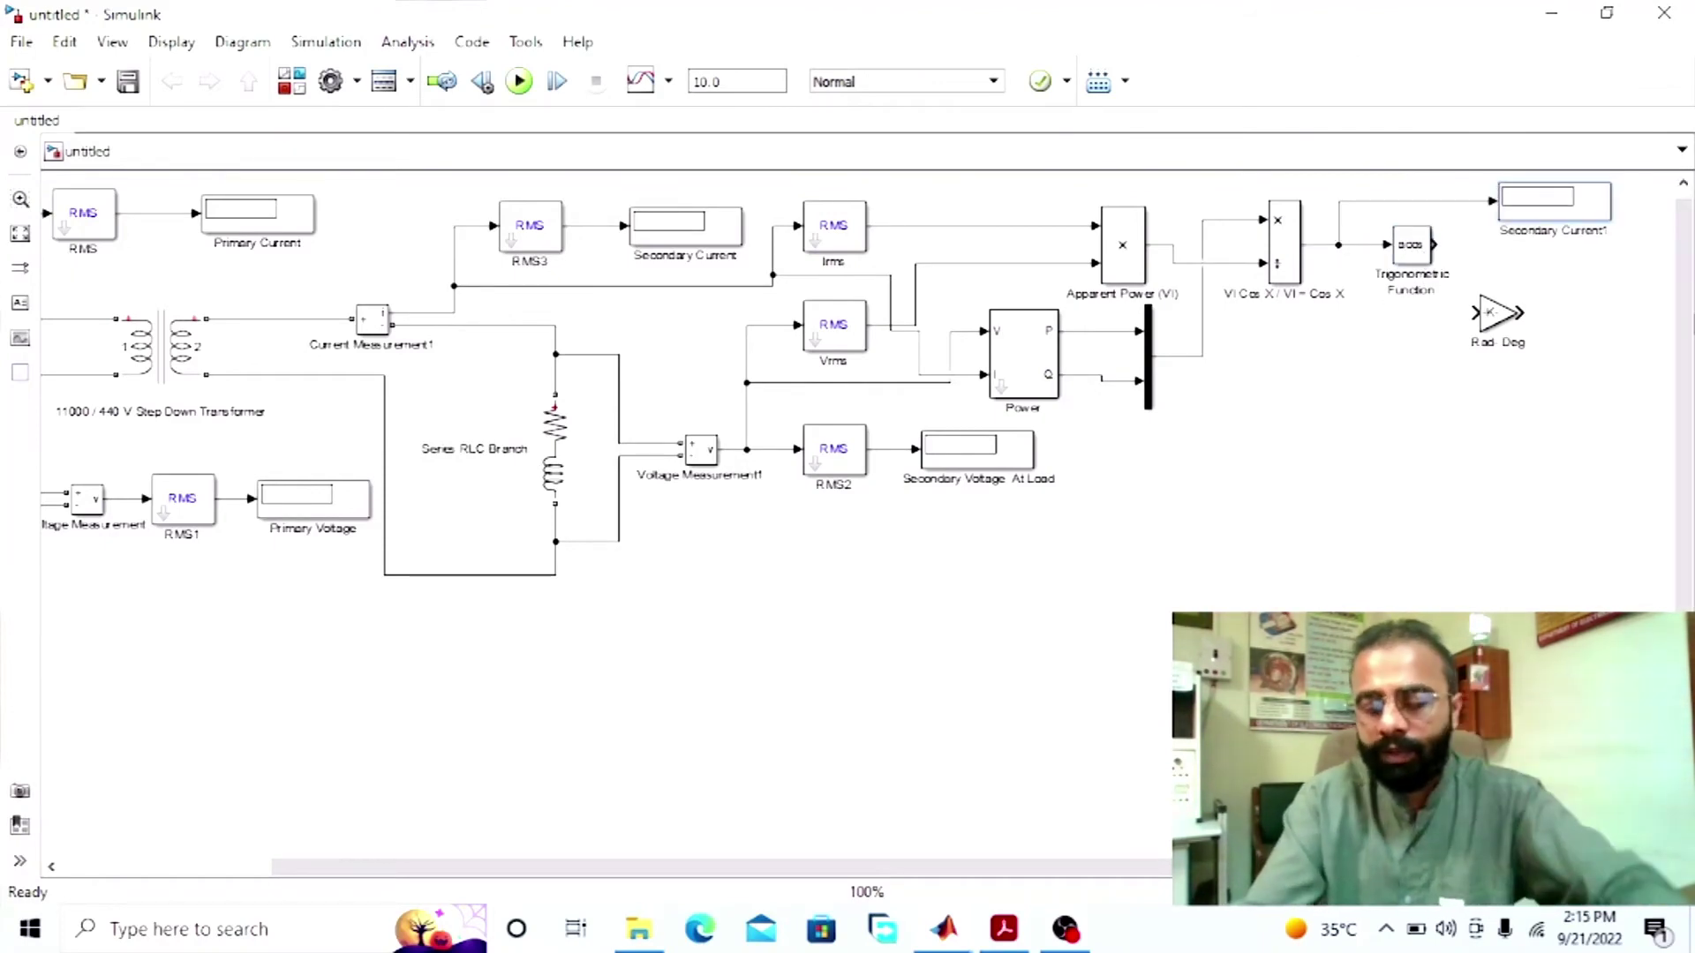
pyautogui.press('BackSpace')
pyautogui.press('BackSpace')
pyautogui.press('BackSpace')
pyautogui.press('BackSpace')
pyautogui.press('BackSpace')
pyautogui.press('BackSpace')
pyautogui.press('BackSpace')
pyautogui.press('BackSpace')
pyautogui.press('BackSpace')
pyautogui.press('BackSpace')
pyautogui.press('BackSpace')
pyautogui.press('BackSpace')
pyautogui.press('BackSpace')
pyautogui.press('BackSpace')
pyautogui.press('BackSpace')
pyautogui.press('BackSpace')
pyautogui.press('BackSpace')
pyautogui.press('BackSpace')
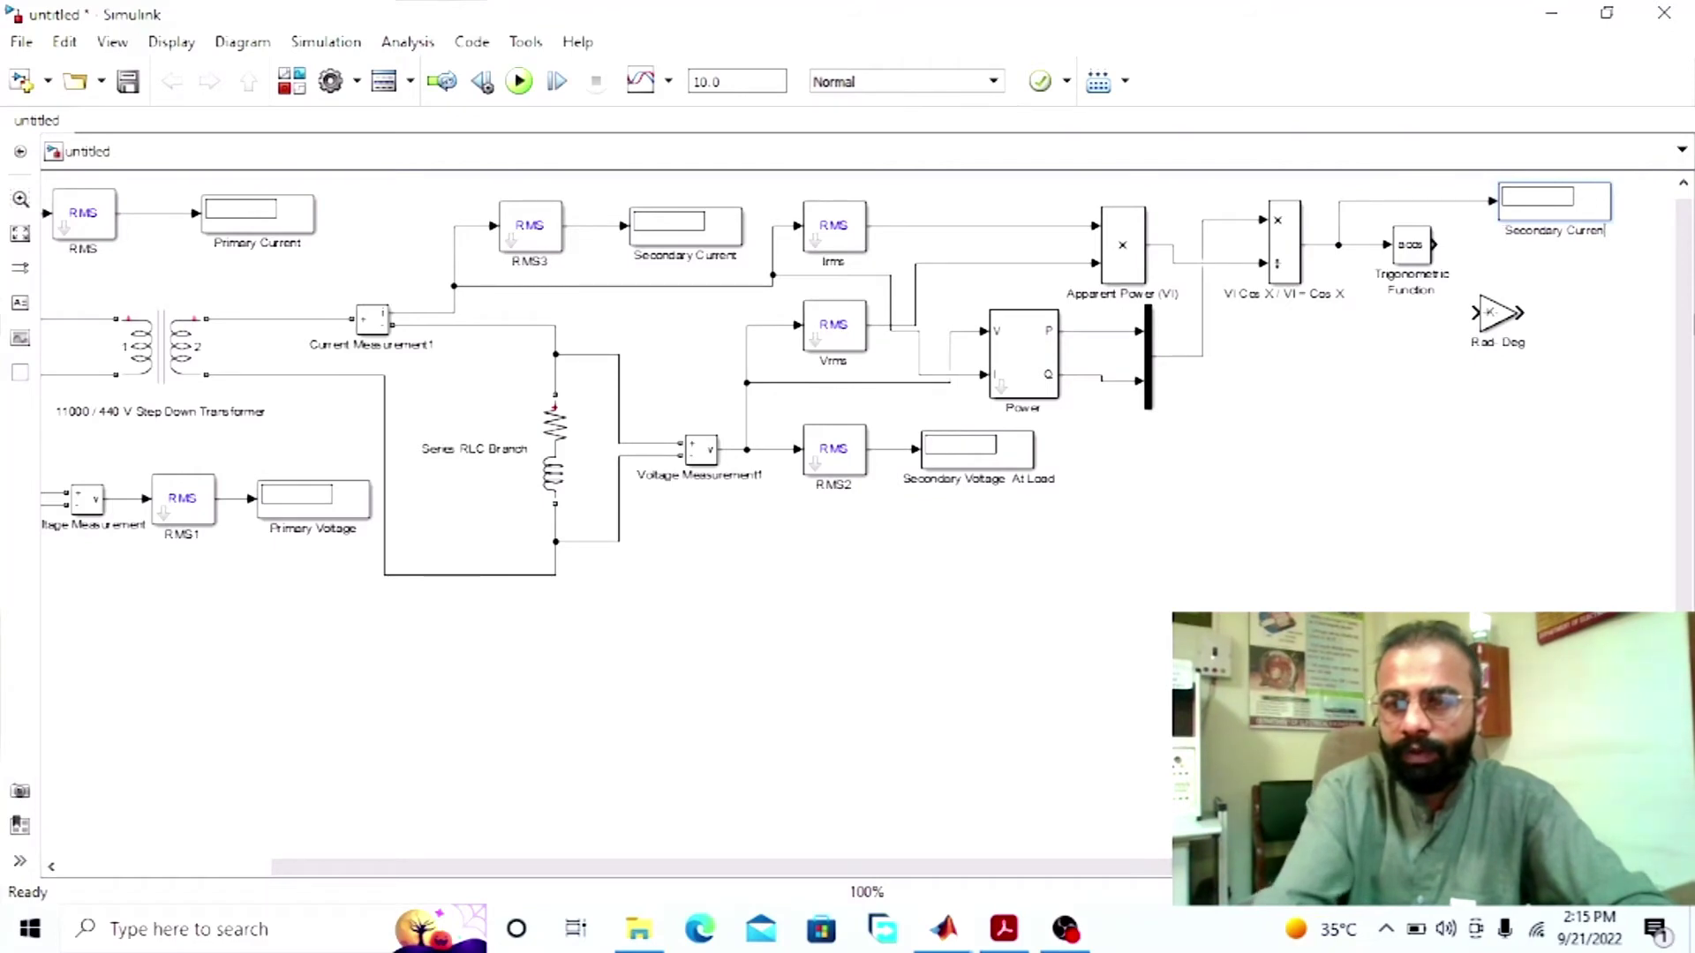
pyautogui.write('Pow')
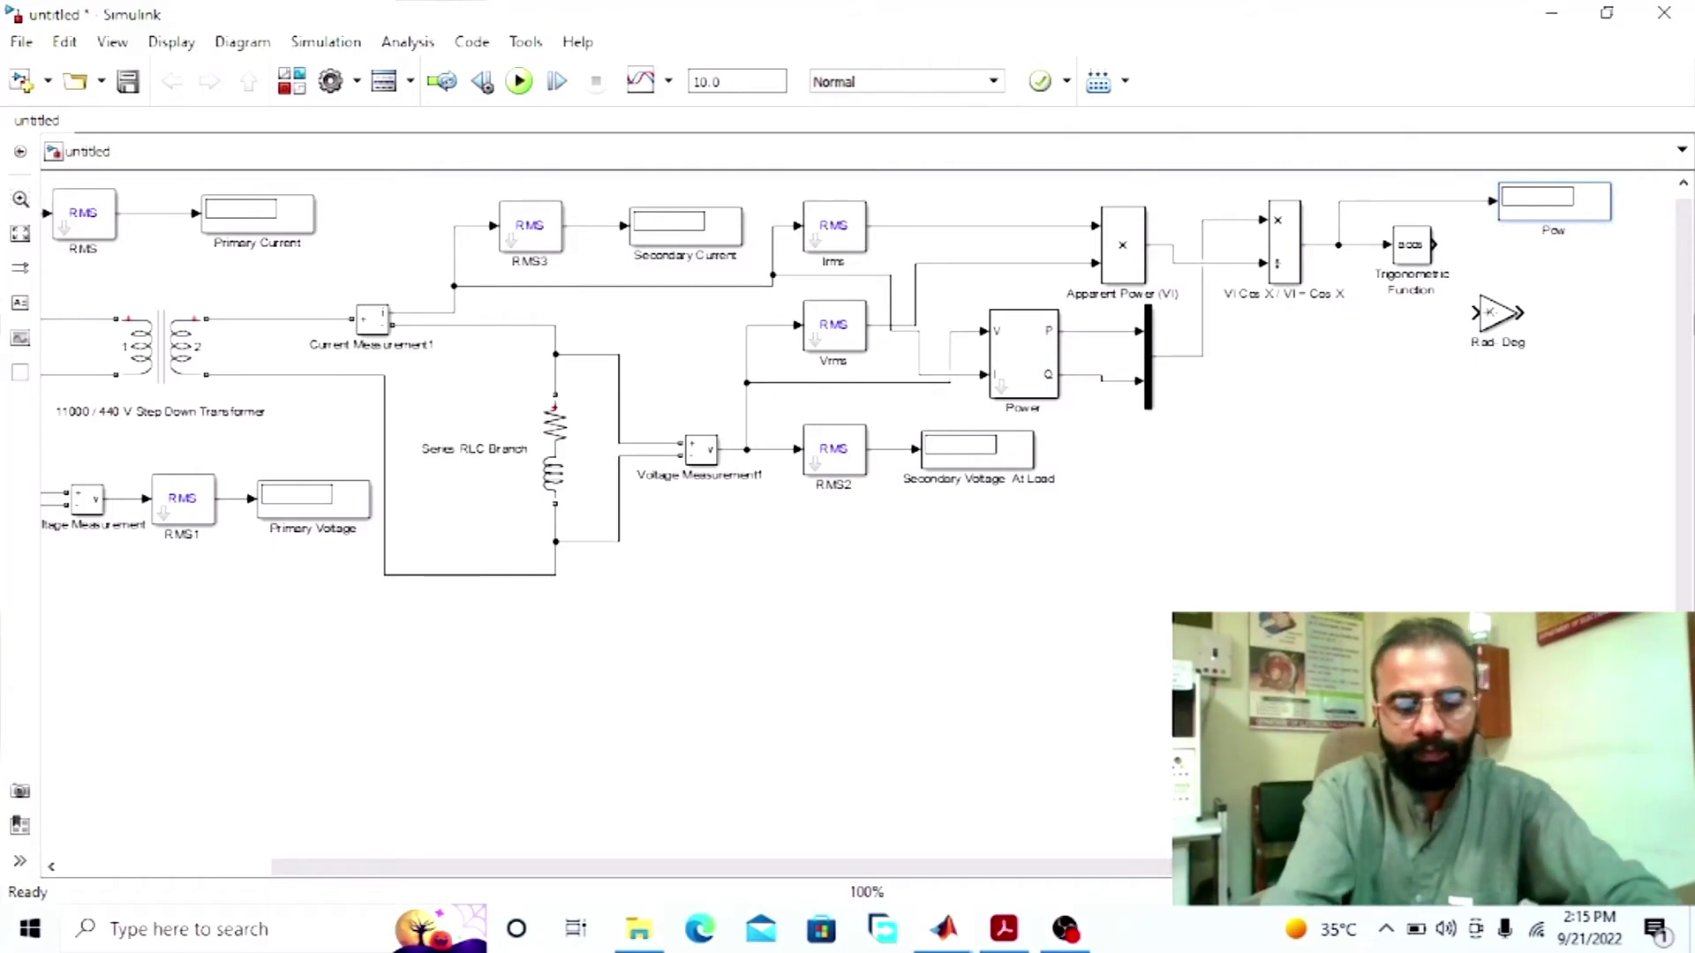
pyautogui.write('er Factor')
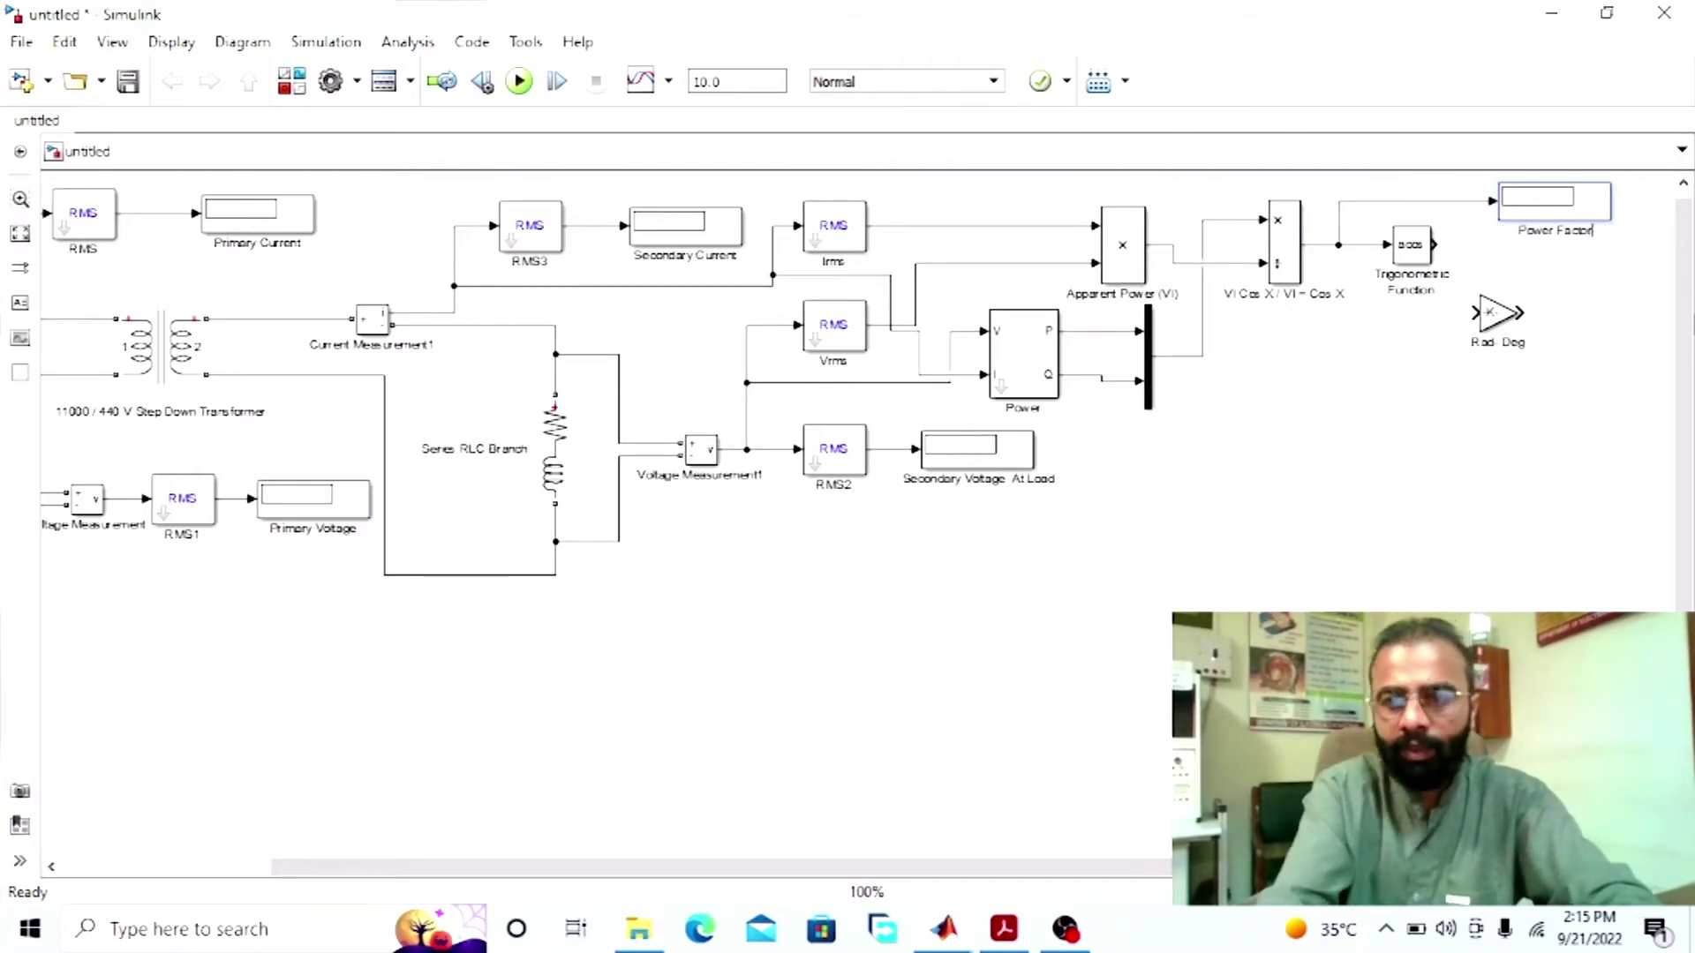
pyautogui.click(1489, 314)
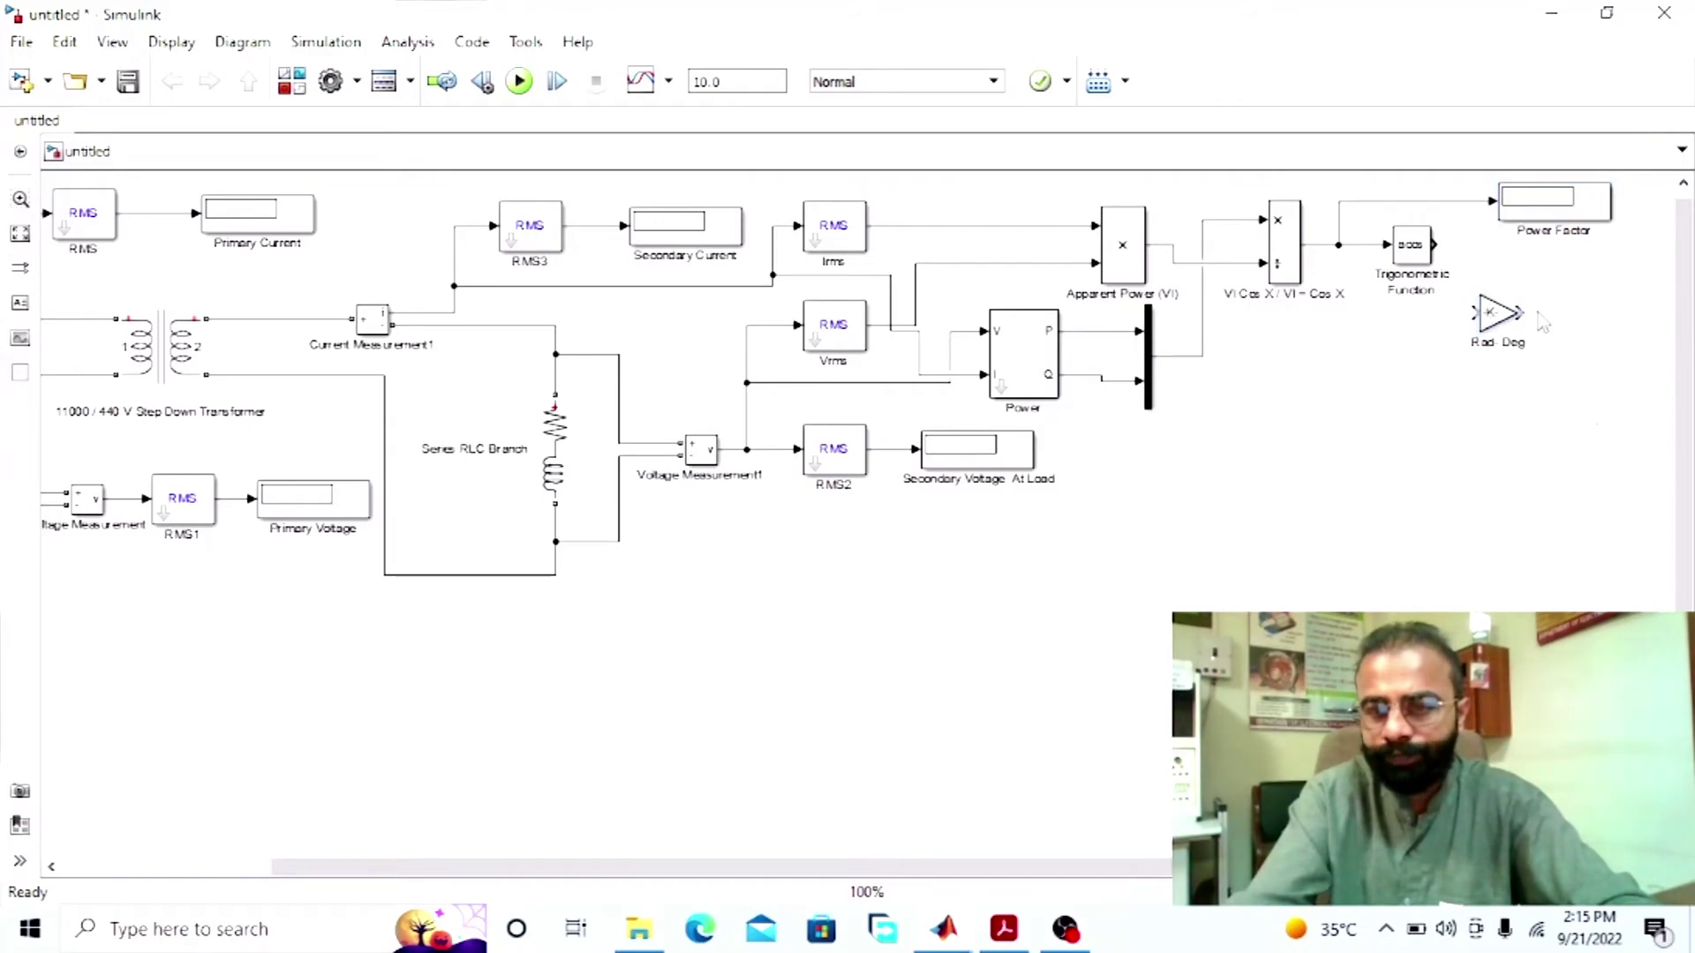
# Step: Rename the acos block 'Angle of Power Factor' and connect its output to Rad Deg
pyautogui.moveTo(1493, 311); pyautogui.dragTo(1559, 297)
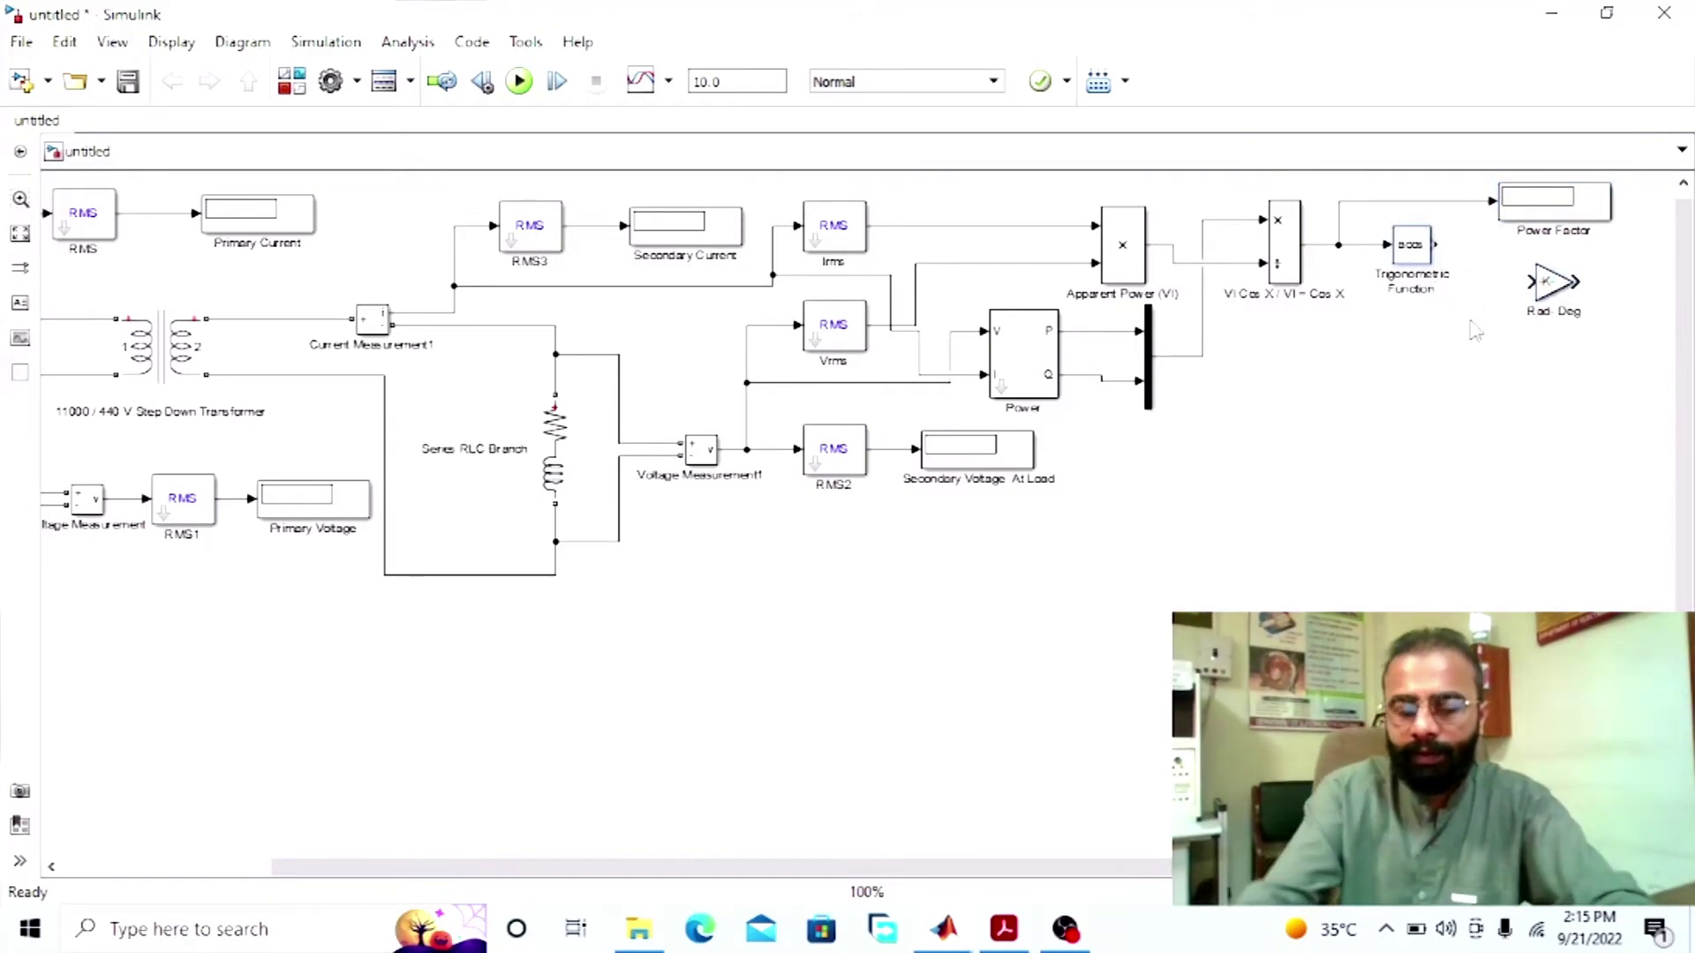
pyautogui.press('BackSpace')
pyautogui.press('BackSpace')
pyautogui.press('BackSpace')
pyautogui.press('BackSpace')
pyautogui.press('BackSpace')
pyautogui.press('BackSpace')
pyautogui.press('BackSpace')
pyautogui.press('BackSpace')
pyautogui.press('BackSpace')
pyautogui.press('BackSpace')
pyautogui.press('BackSpace')
pyautogui.press('BackSpace')
pyautogui.press('BackSpace')
pyautogui.press('BackSpace')
pyautogui.press('BackSpace')
pyautogui.press('BackSpace')
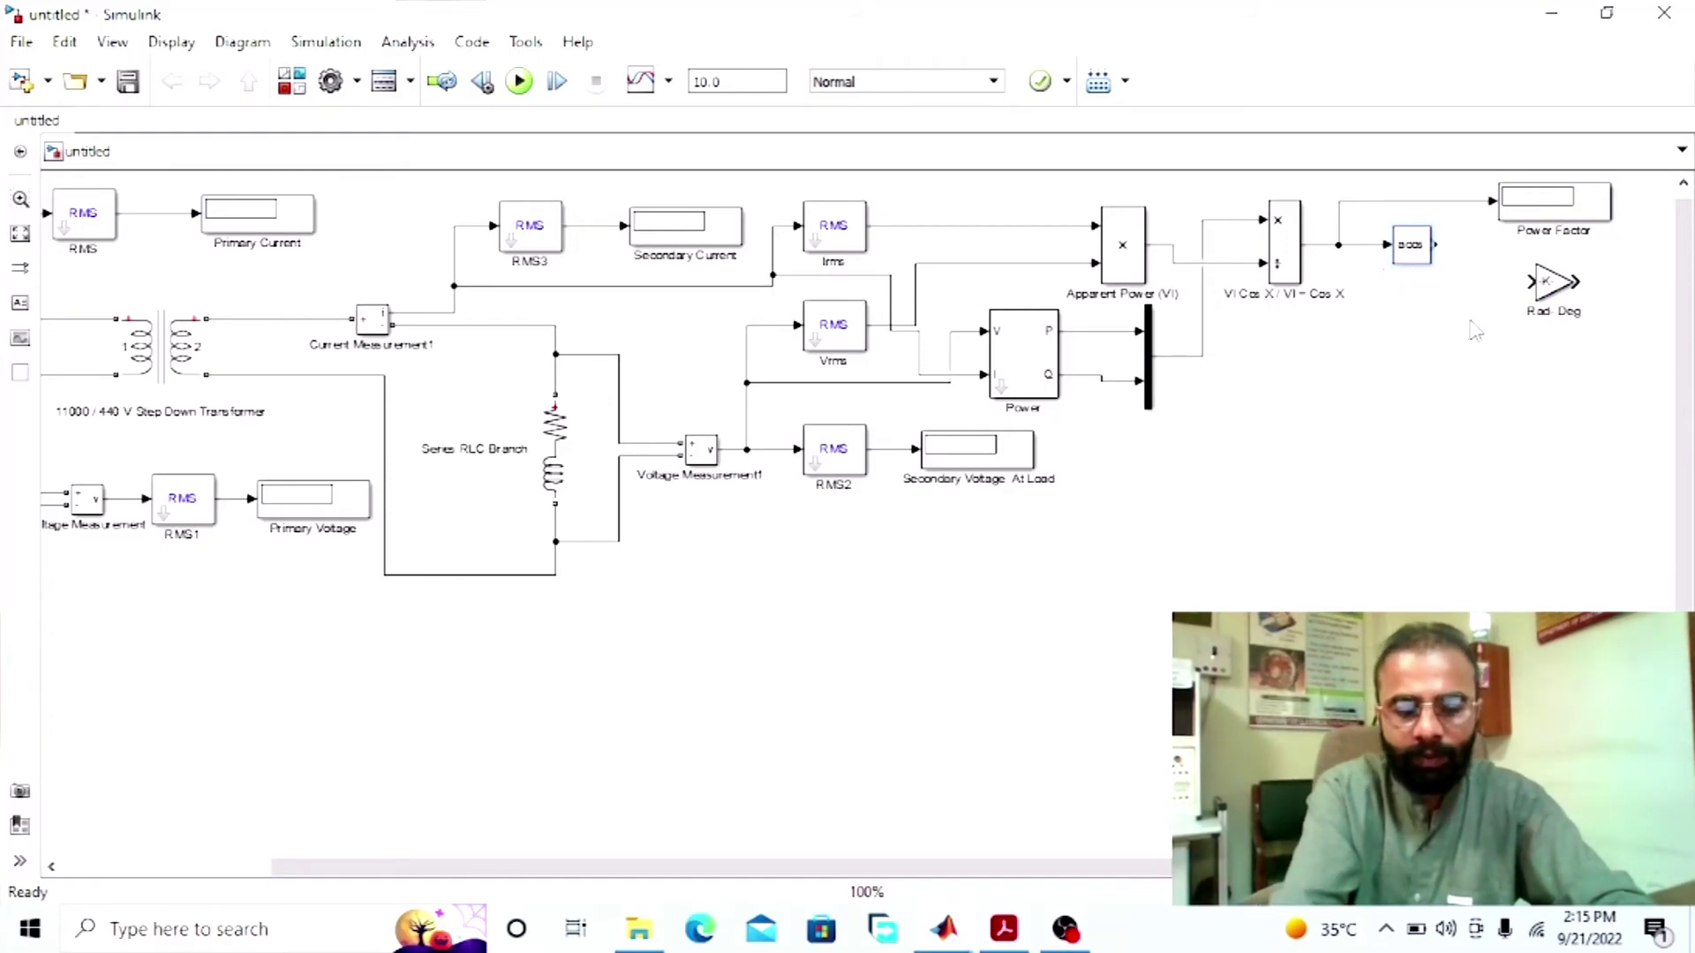
pyautogui.write('Ang')
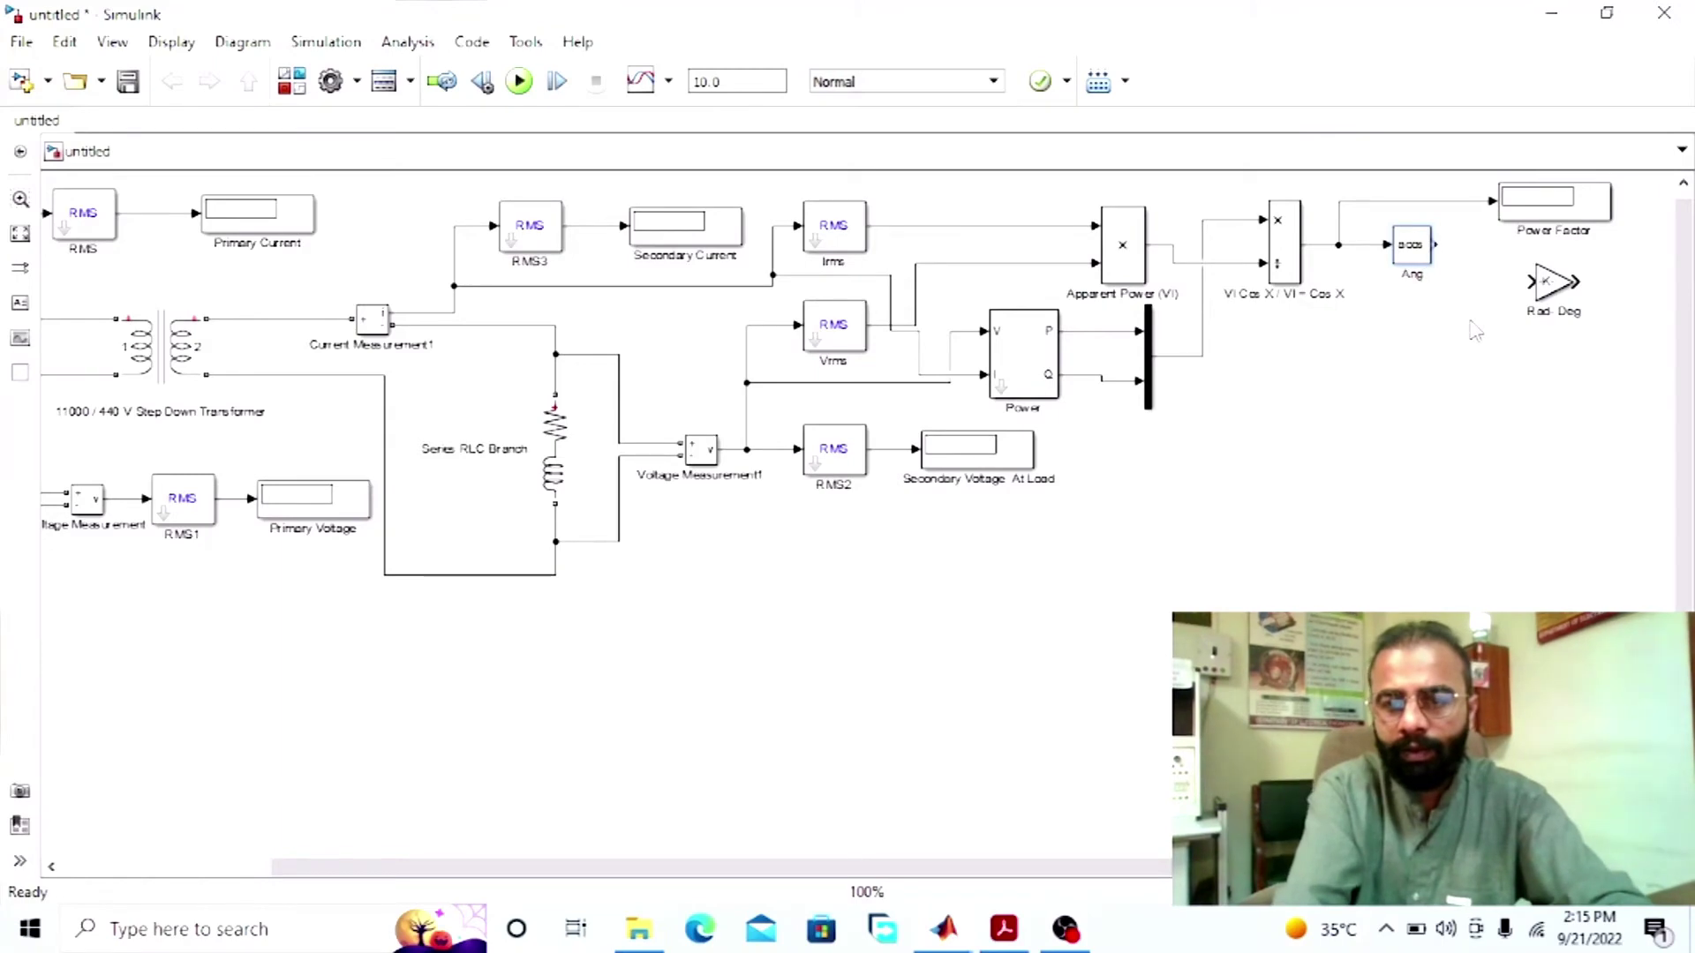
pyautogui.write('le of')
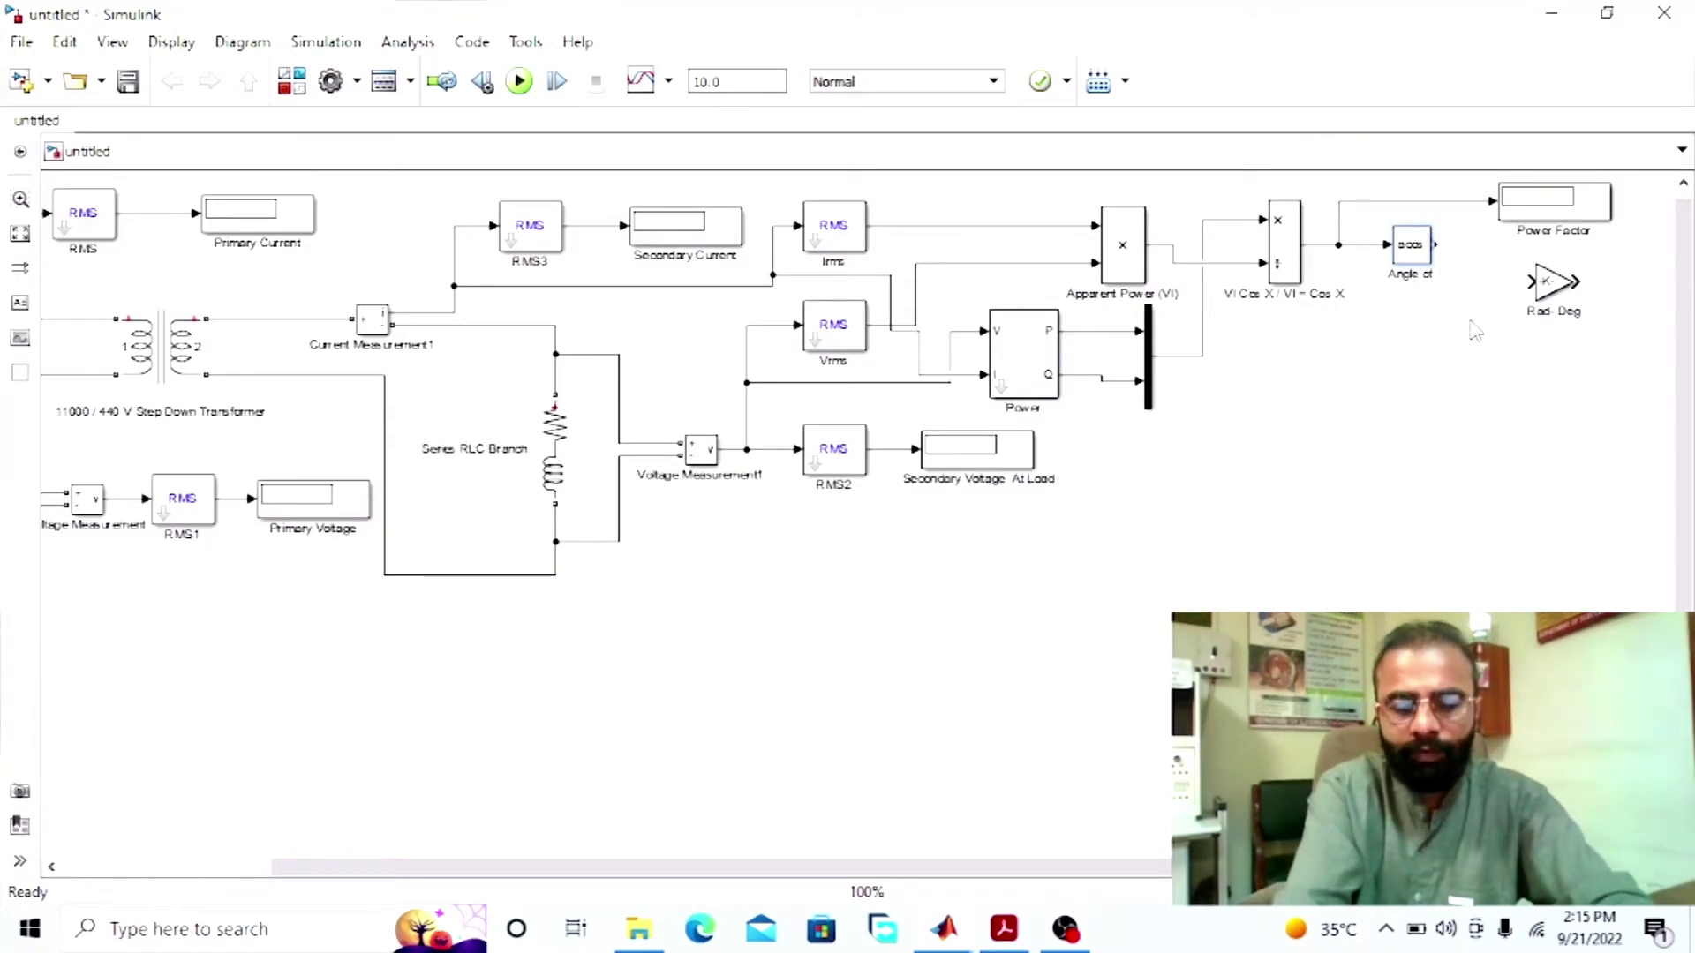
pyautogui.write(' Power Factor')
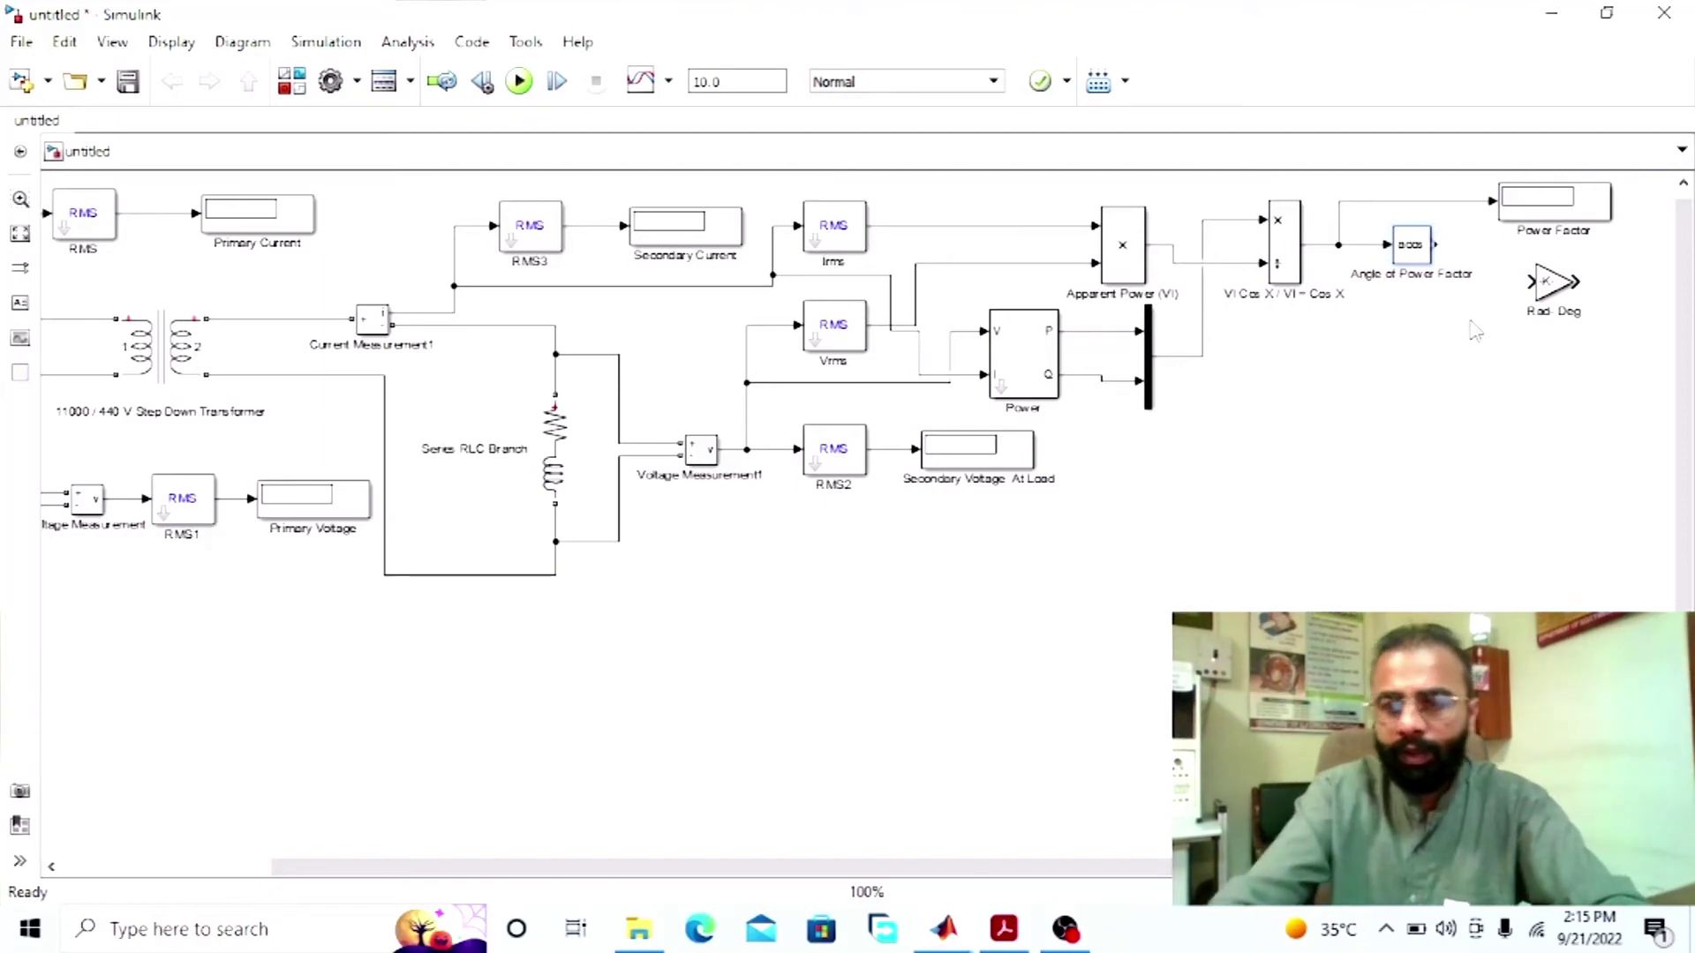
pyautogui.click(1474, 333)
pyautogui.moveTo(1562, 281); pyautogui.dragTo(1562, 275)
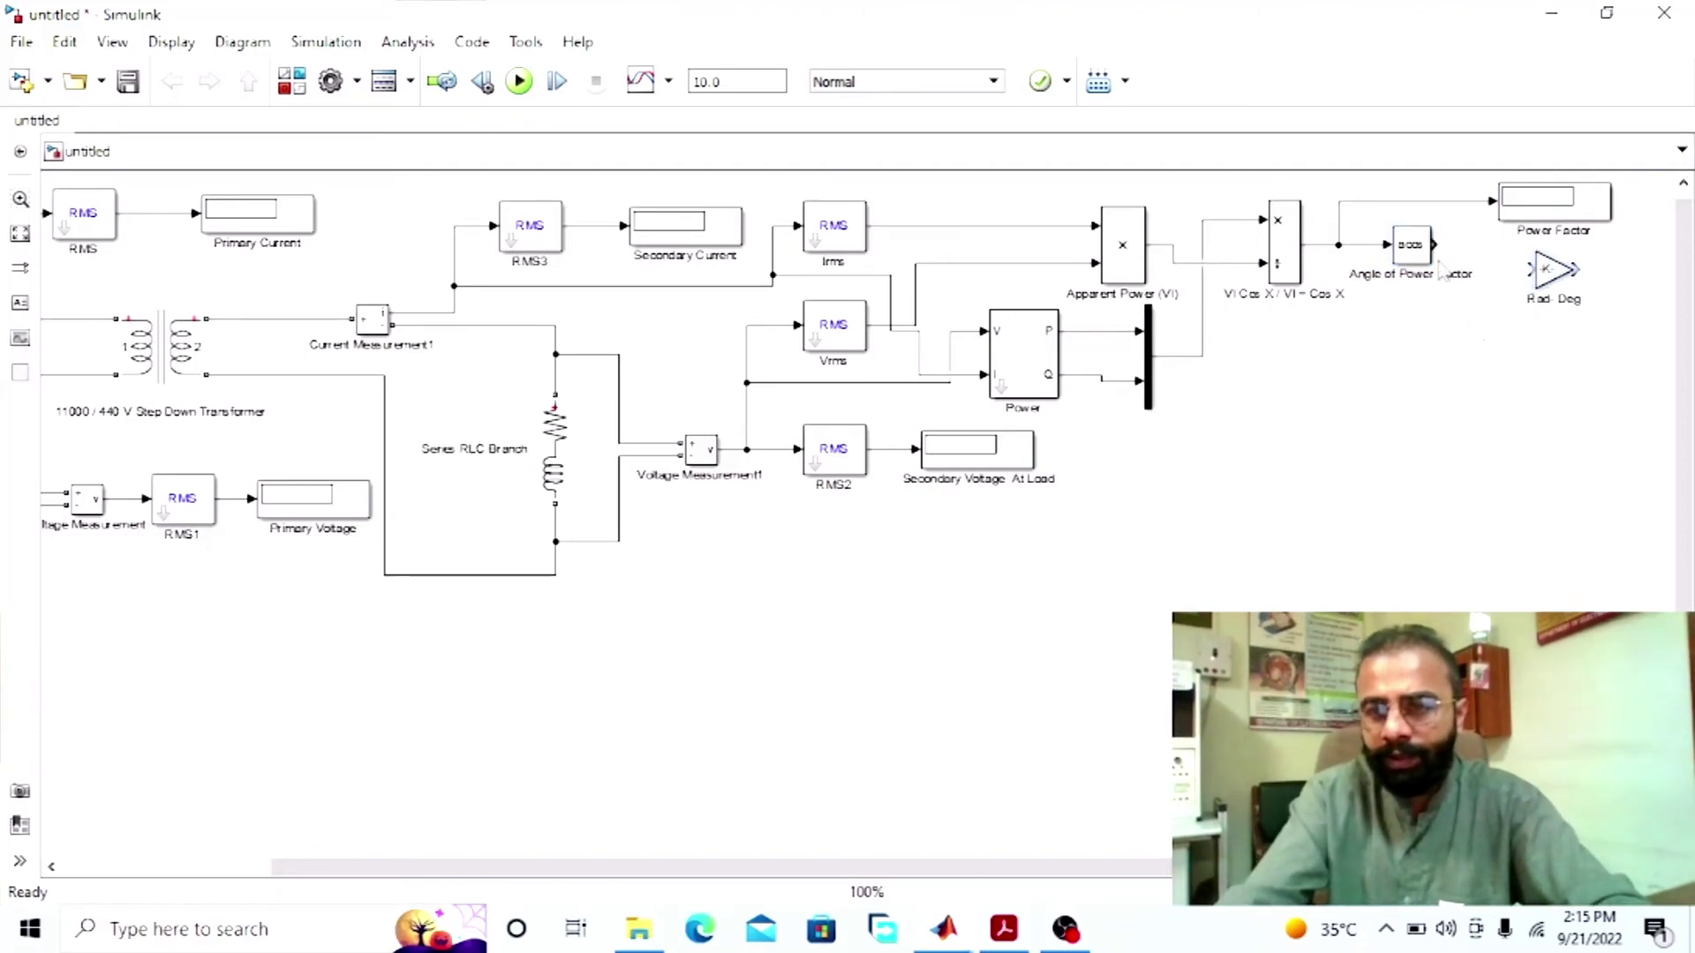
pyautogui.moveTo(1434, 245); pyautogui.dragTo(1562, 295)
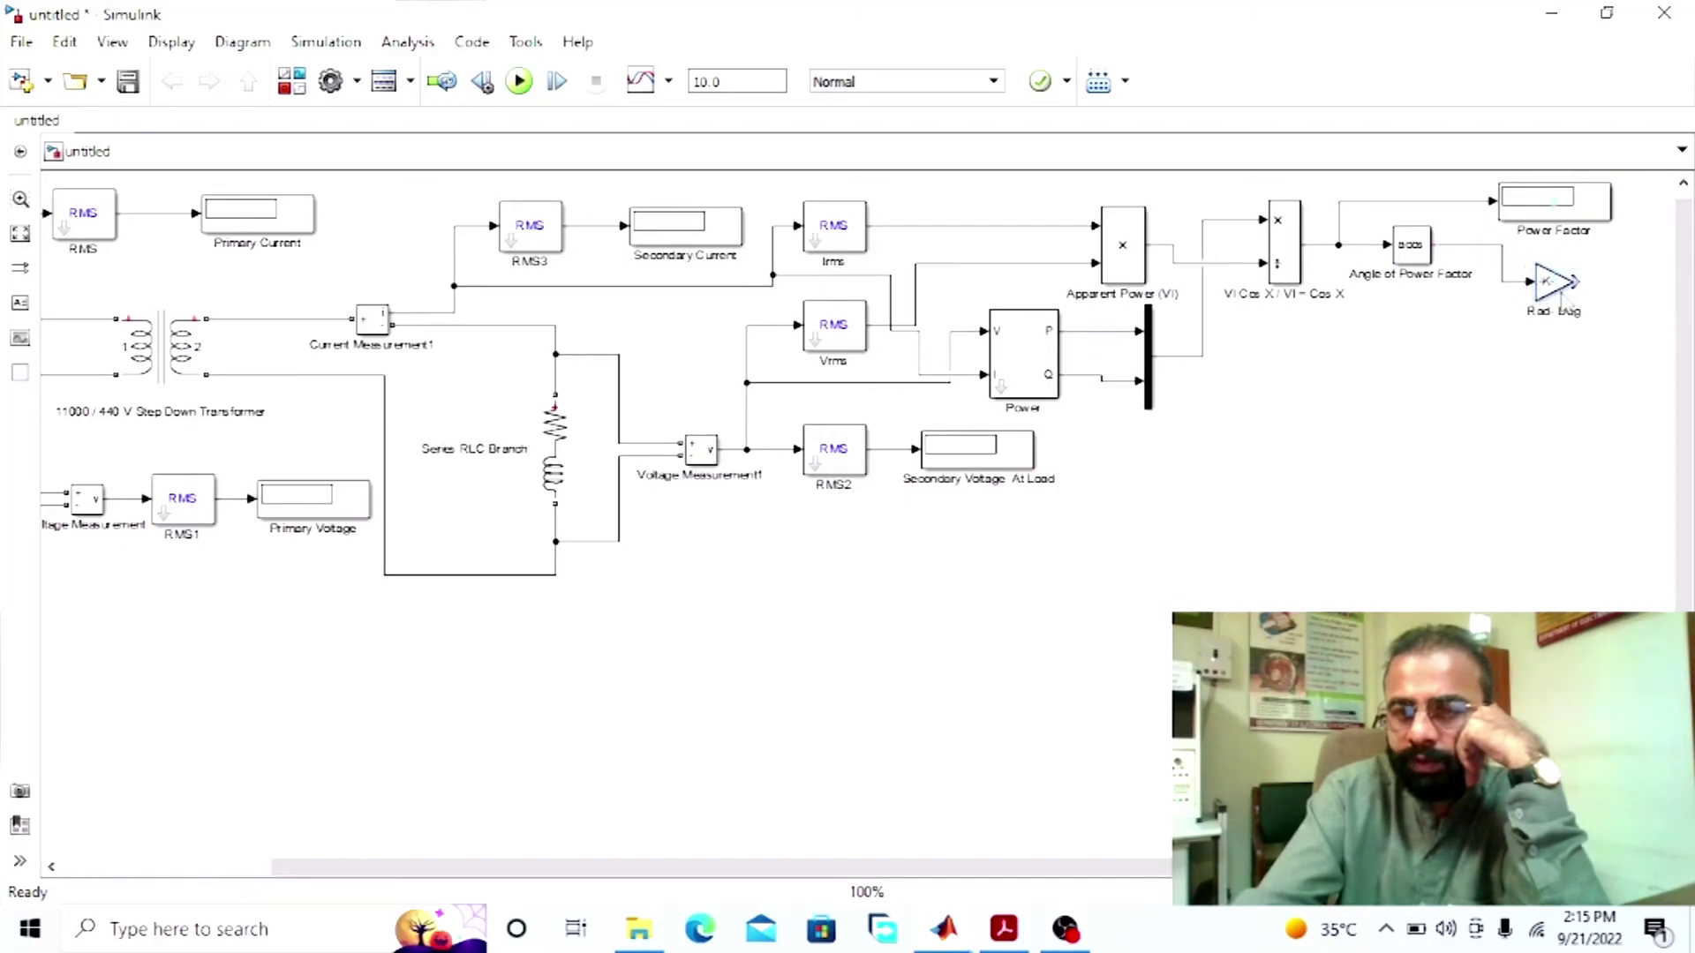
# Step: Copy the Power Factor display below it and connect the Rad Deg gain output to the copy
pyautogui.click(1564, 291)
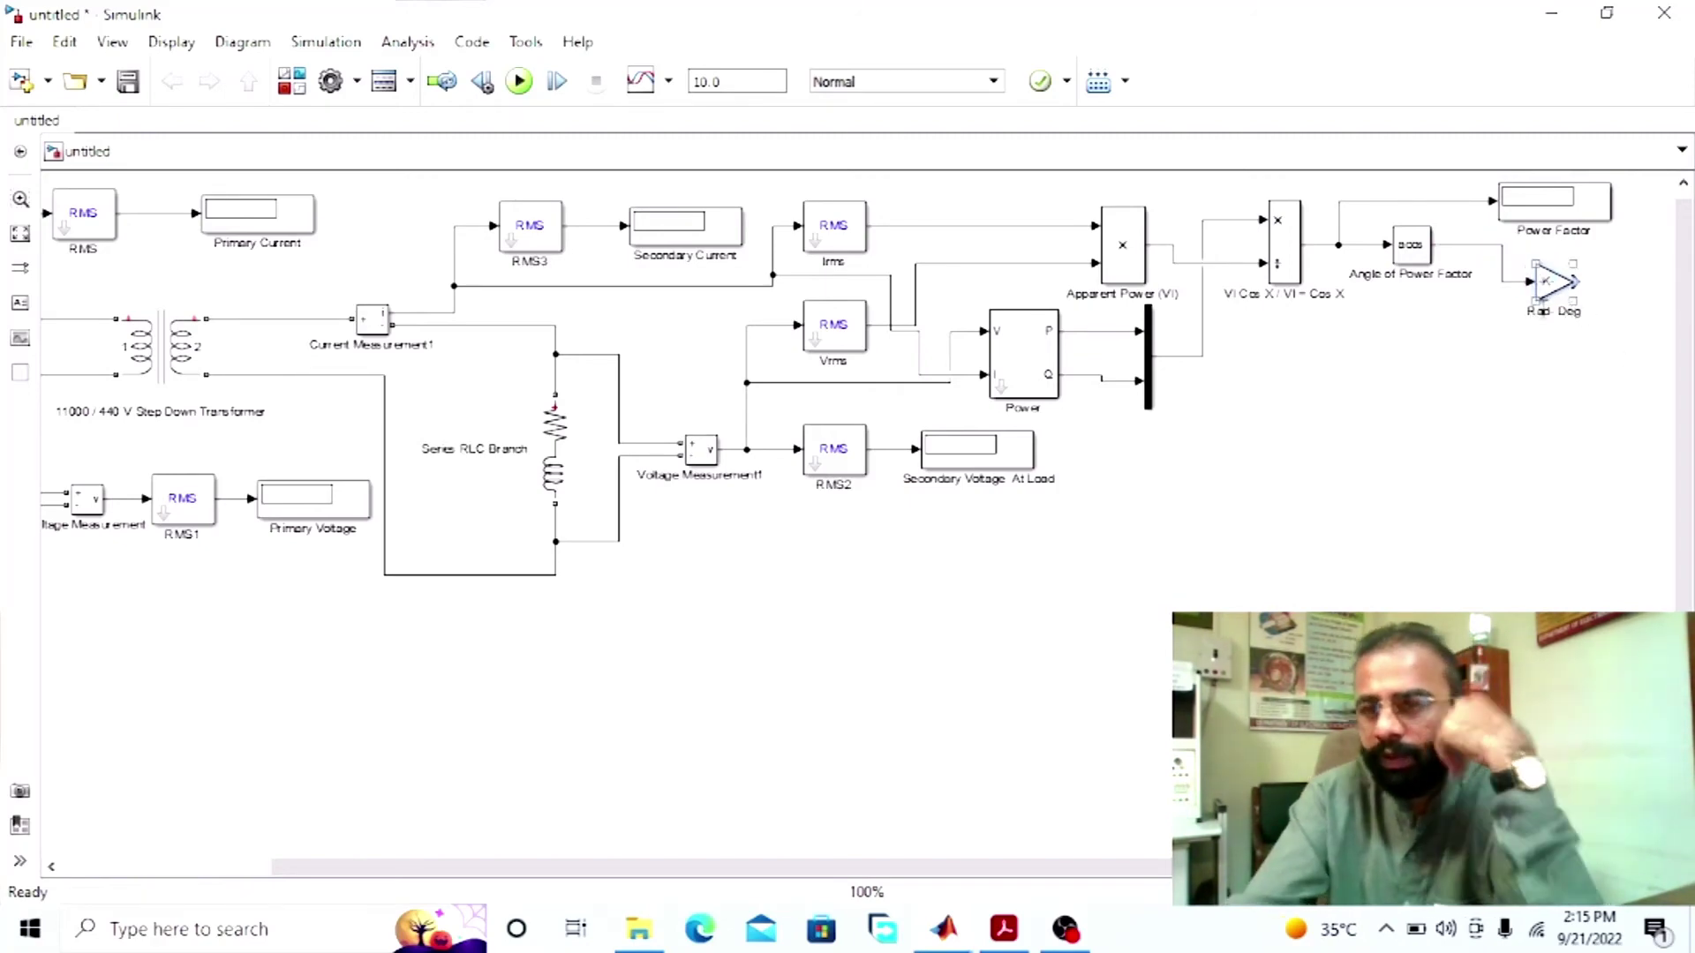
pyautogui.click(1577, 224)
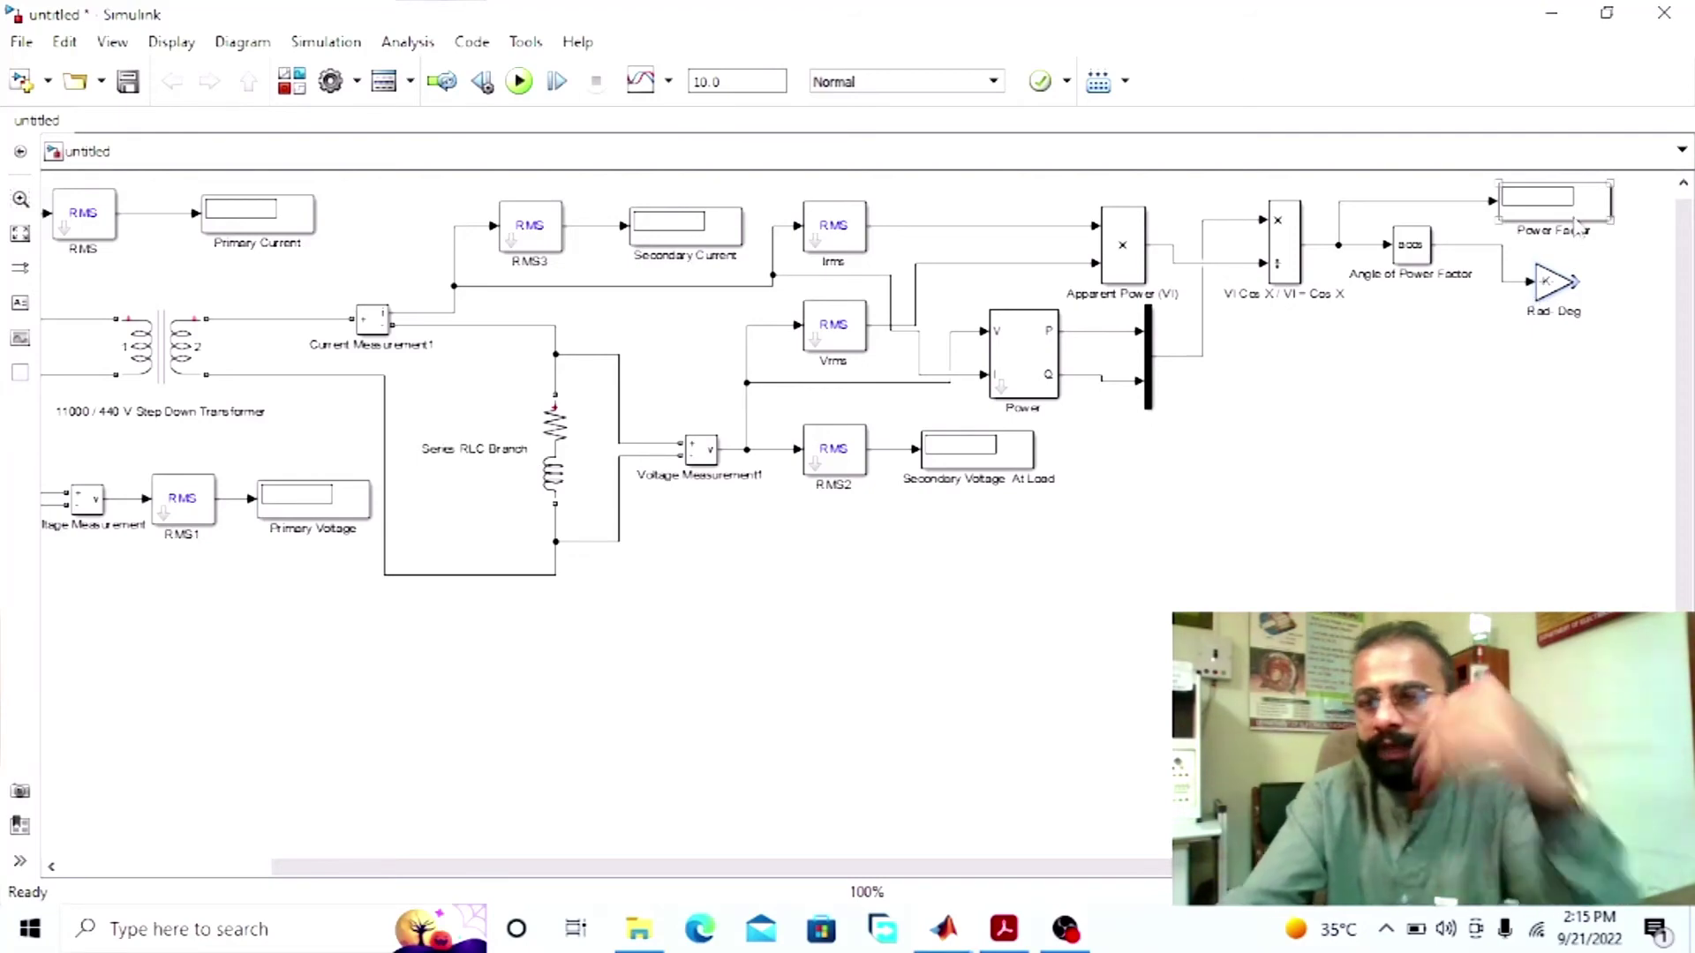
pyautogui.moveTo(1576, 224); pyautogui.dragTo(1606, 455)
pyautogui.moveTo(1579, 282); pyautogui.dragTo(1574, 410)
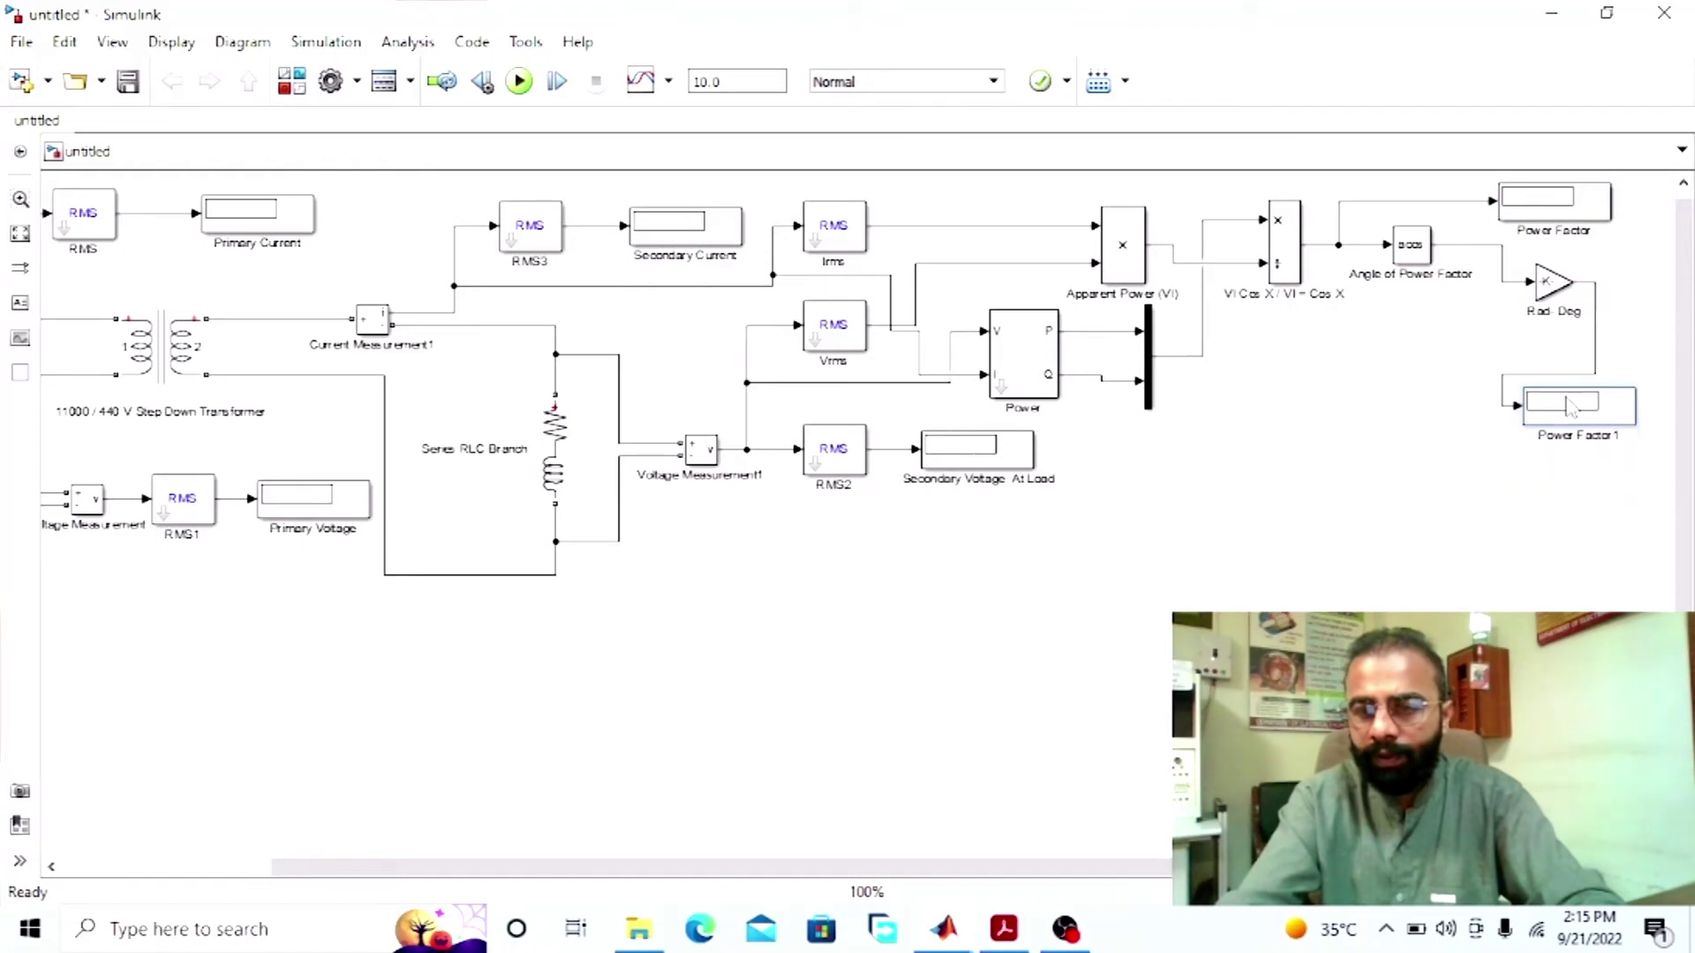
pyautogui.click(1608, 435)
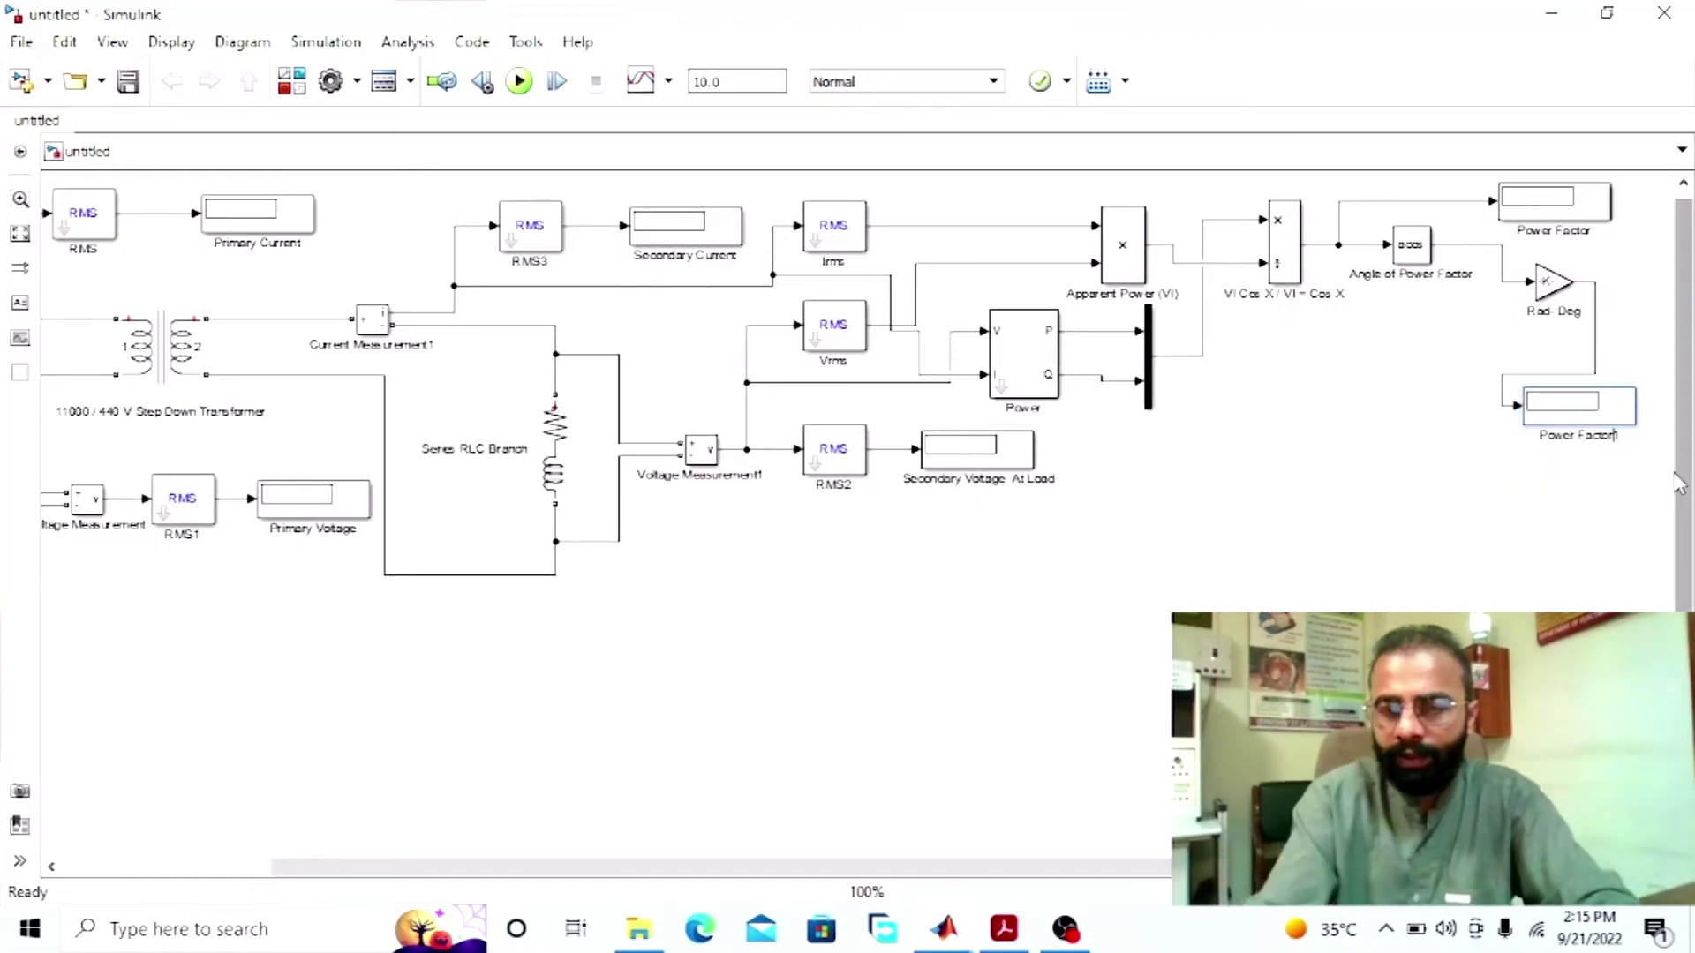
# Step: Rename the copied display to 'Power Angle'
pyautogui.press('Delete')
pyautogui.press('BackSpace')
pyautogui.press('BackSpace')
pyautogui.press('BackSpace')
pyautogui.press('BackSpace')
pyautogui.press('BackSpace')
pyautogui.press('BackSpace')
pyautogui.press('BackSpace')
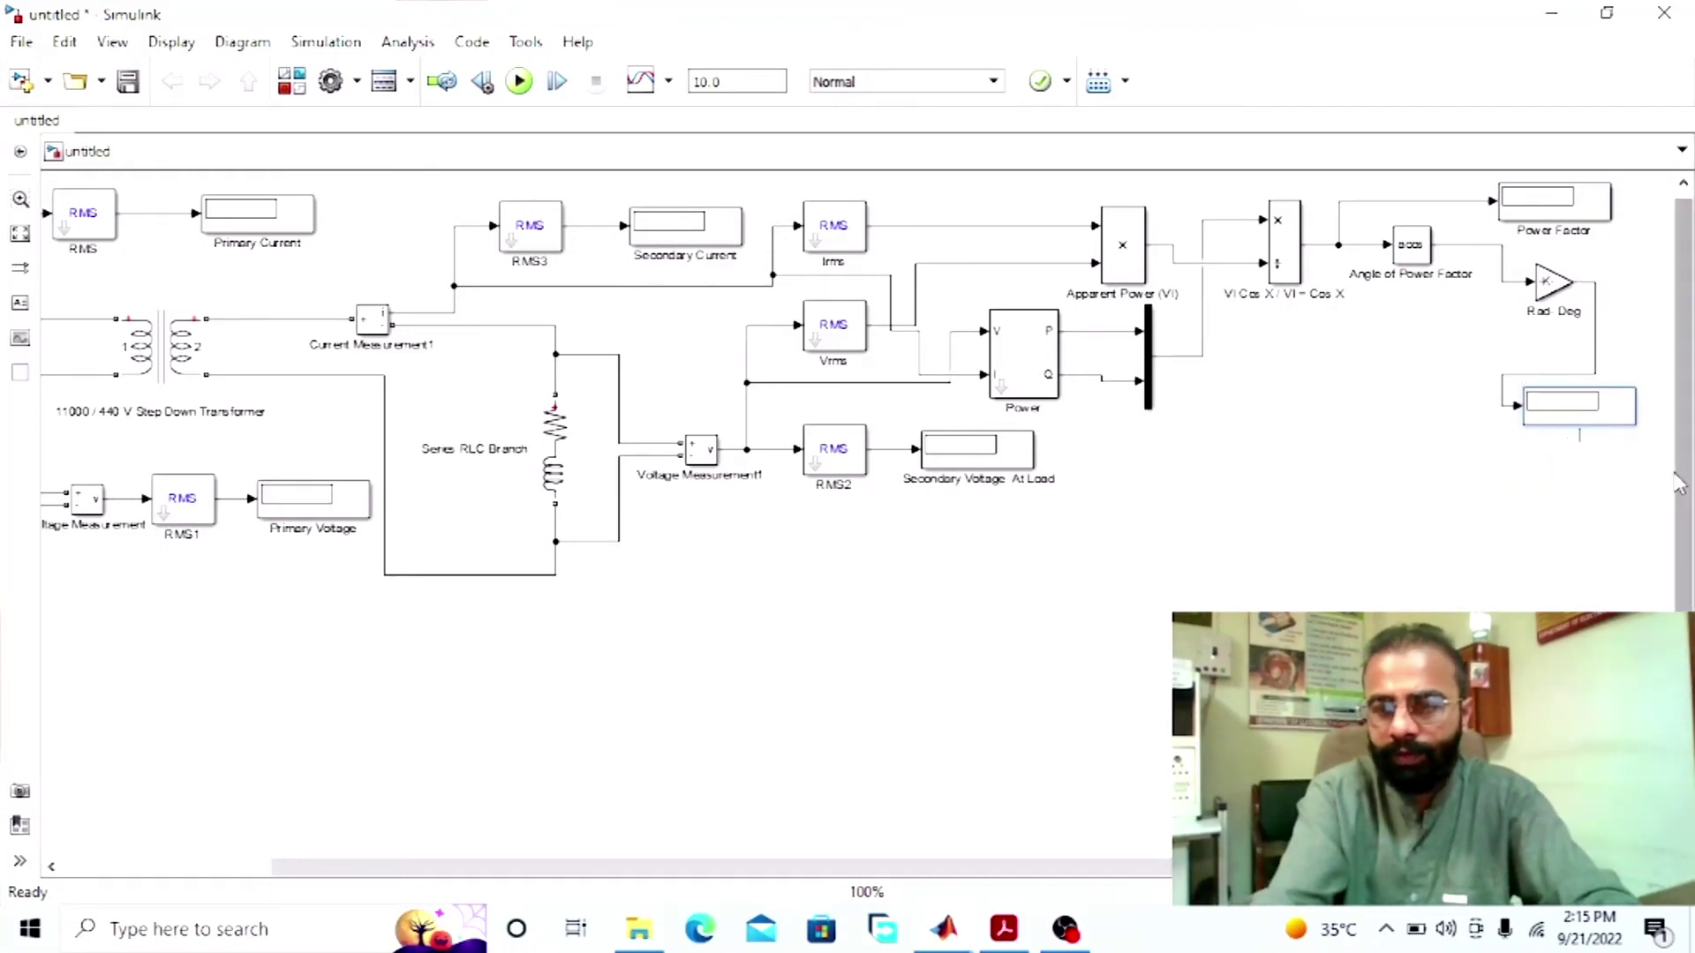
pyautogui.write('Power Angle')
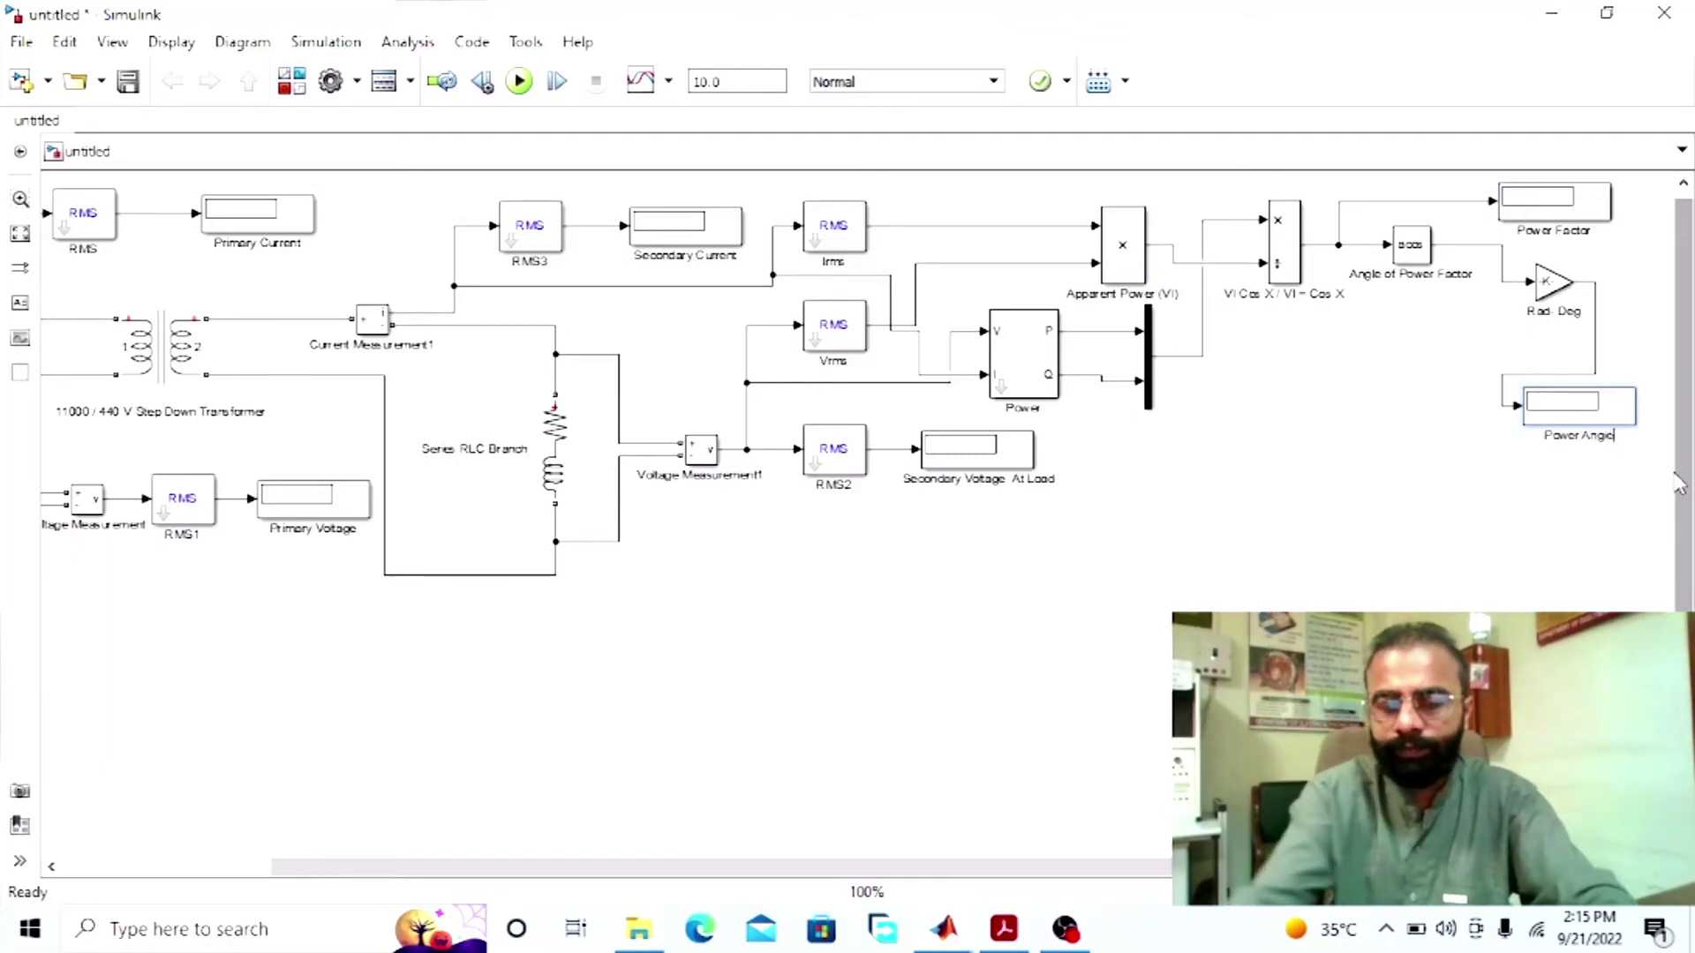
pyautogui.click(1523, 219)
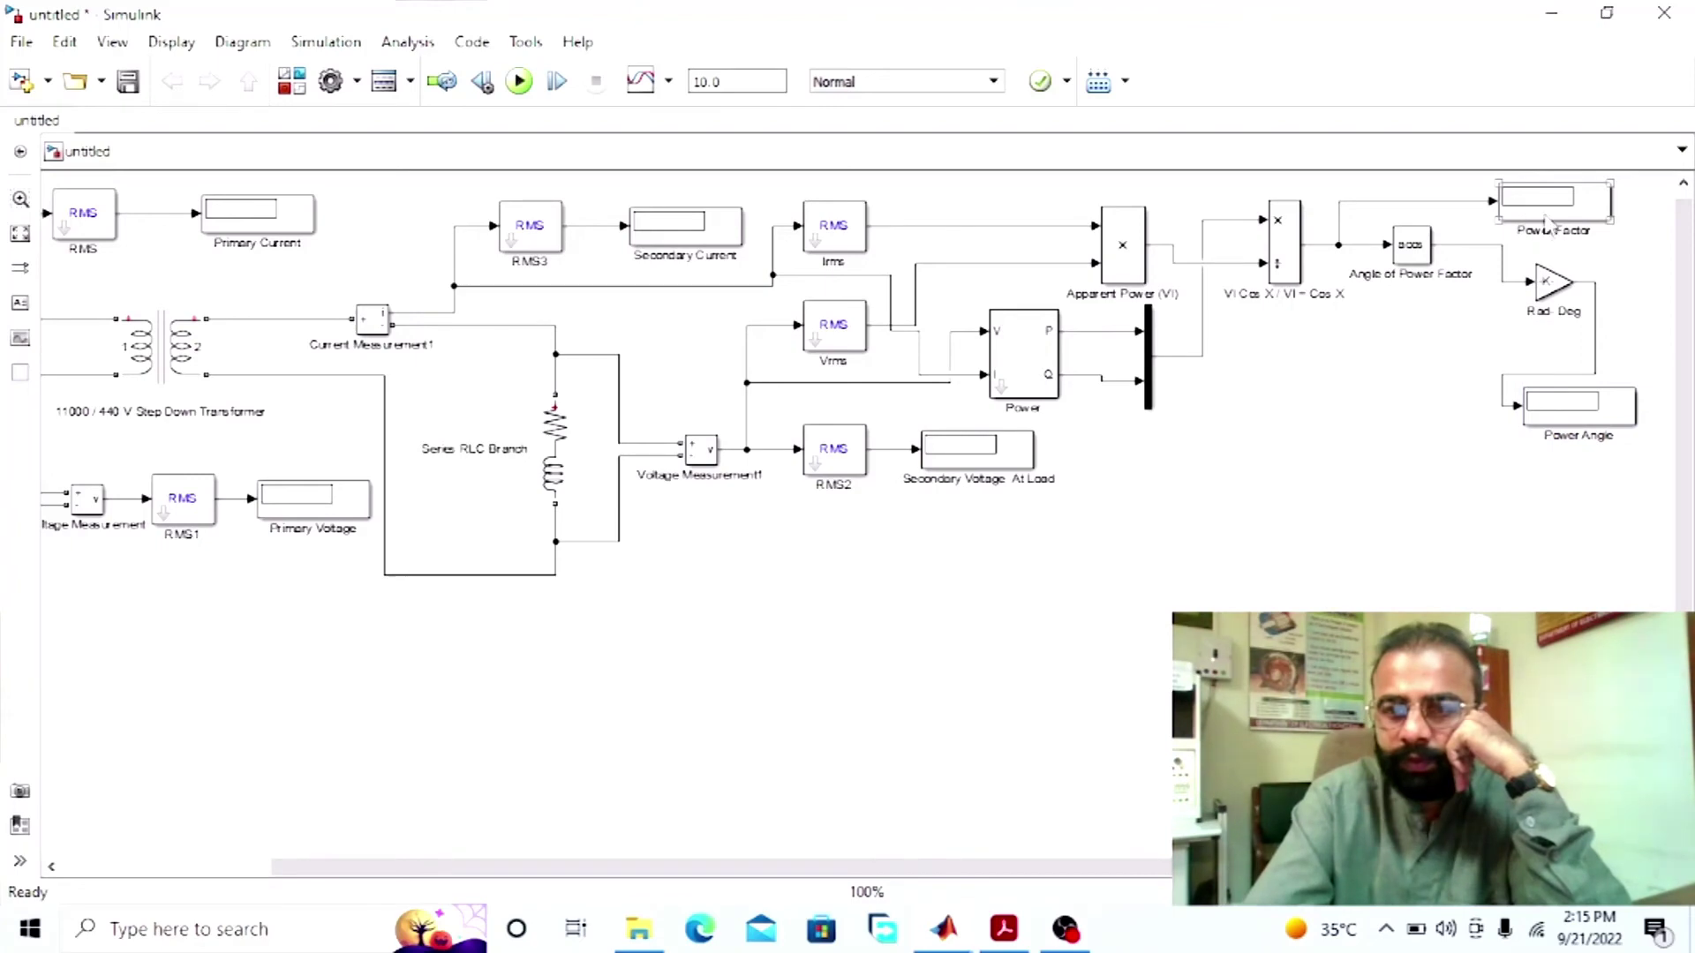
pyautogui.click(1586, 400)
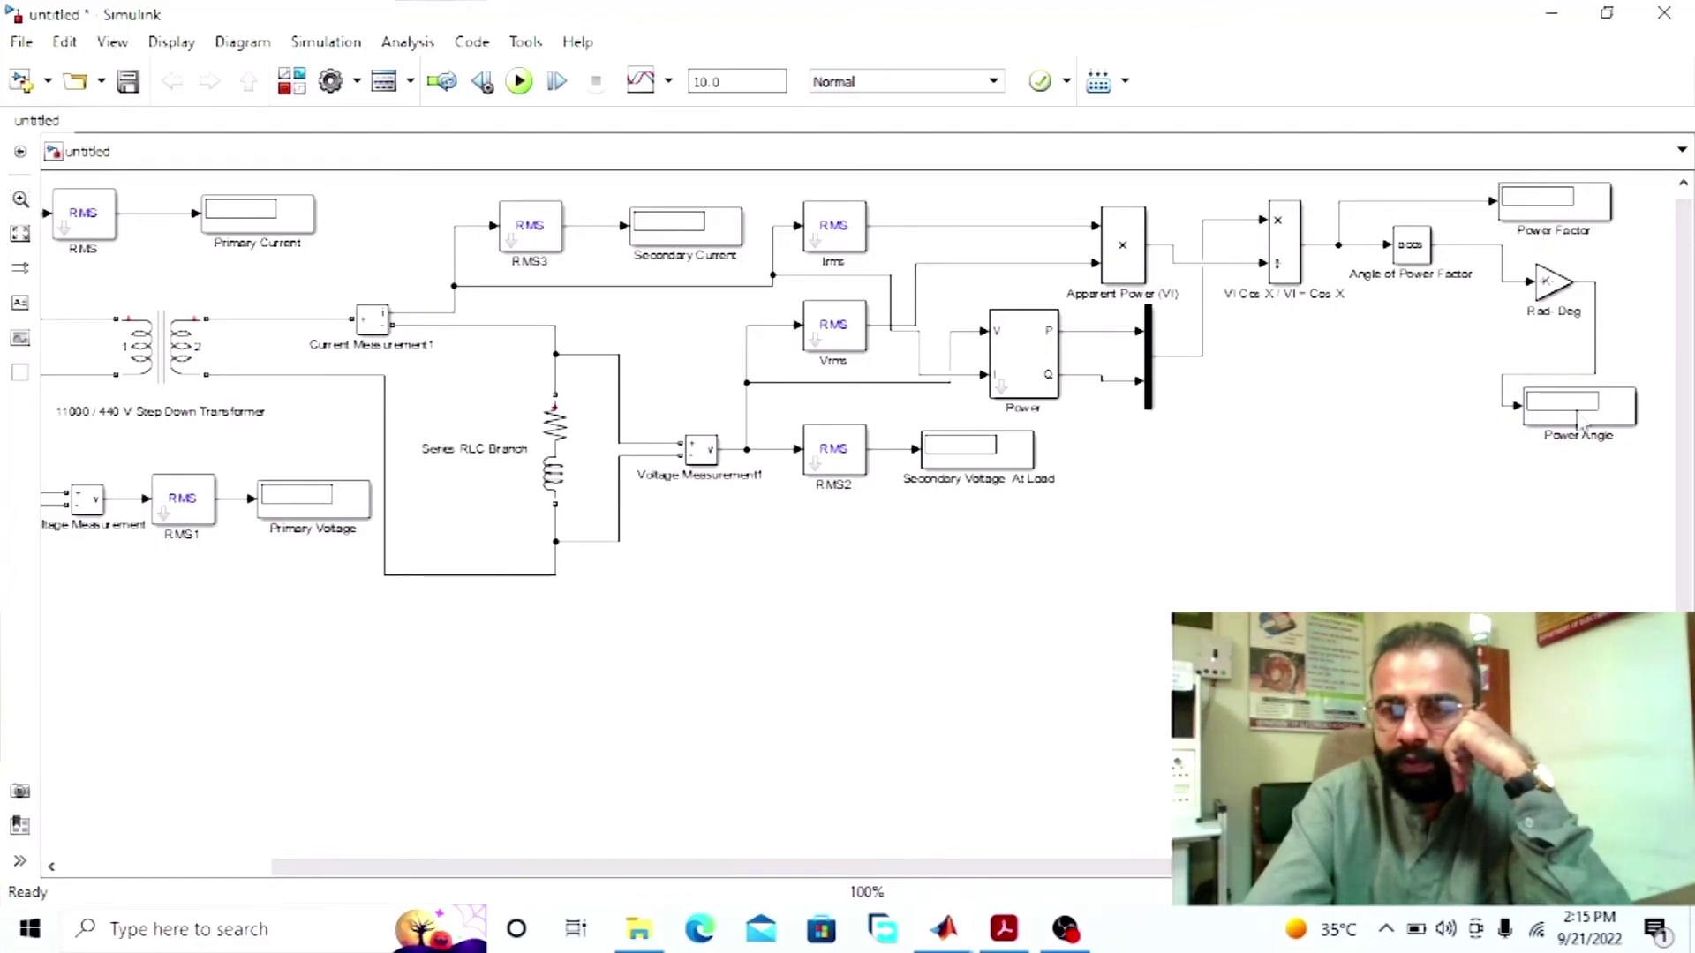
pyautogui.click(1581, 463)
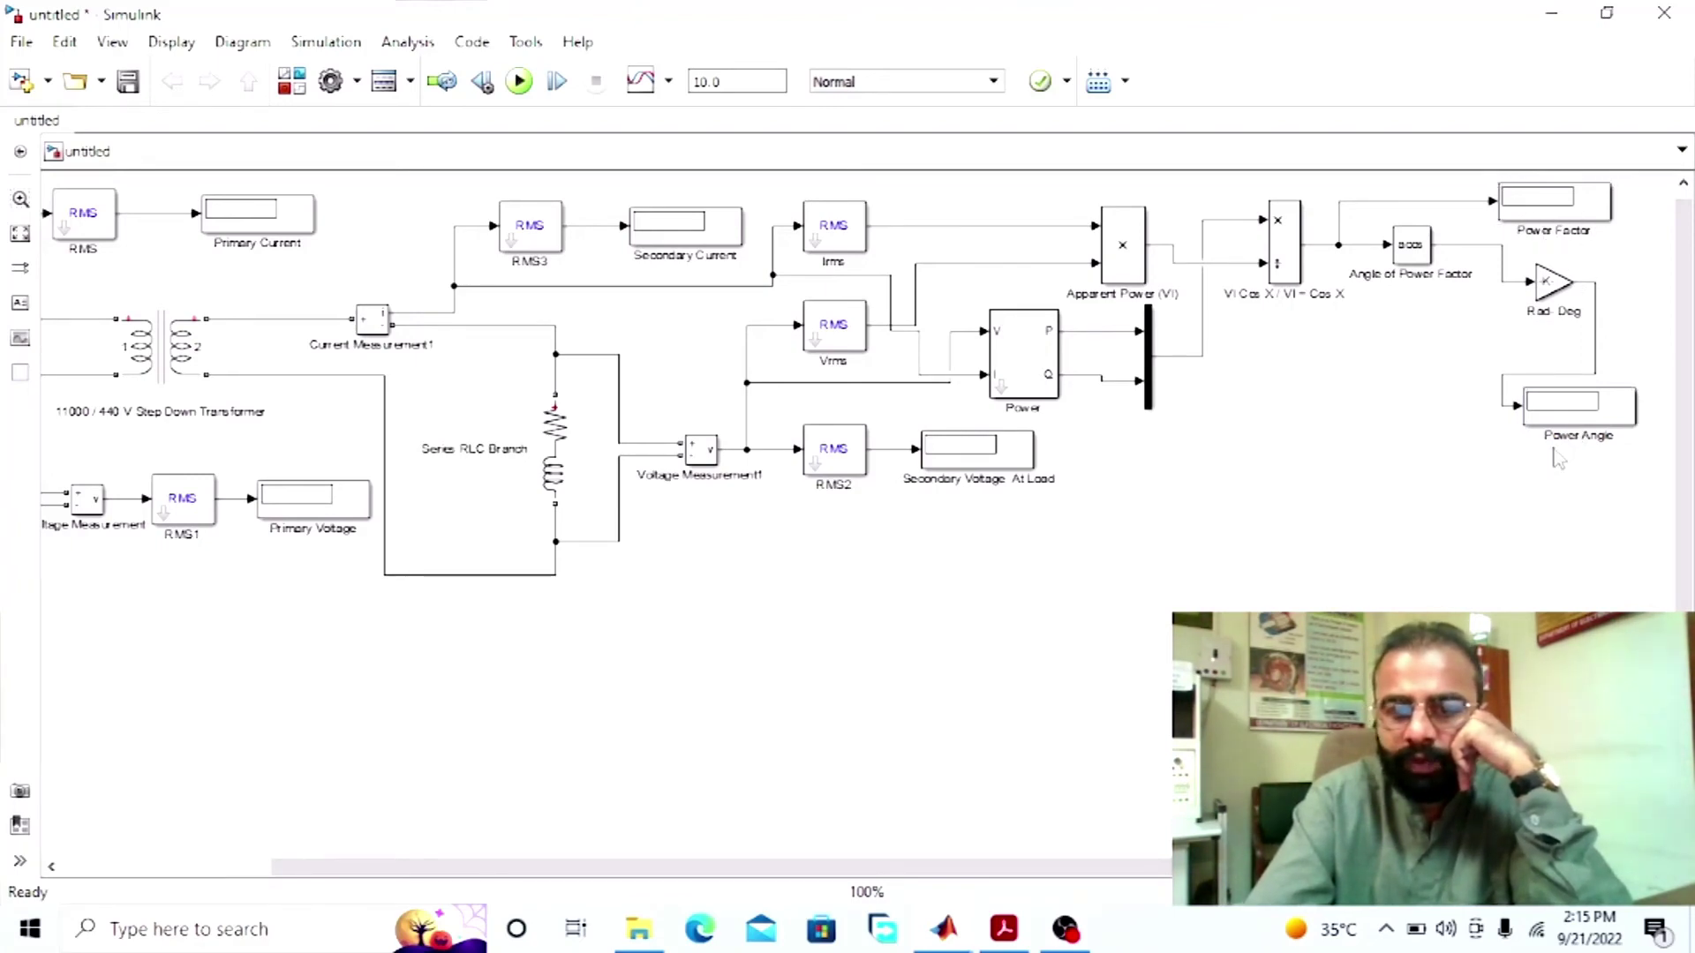
pyautogui.hscroll(-1, 1148, 523)
# Step: Set the Irms and Vrms blocks' fundamental frequency from 60 to 50 Hz
pyautogui.click(904, 235)
pyautogui.doubleClick(905, 235)
pyautogui.doubleClick(1041, 297)
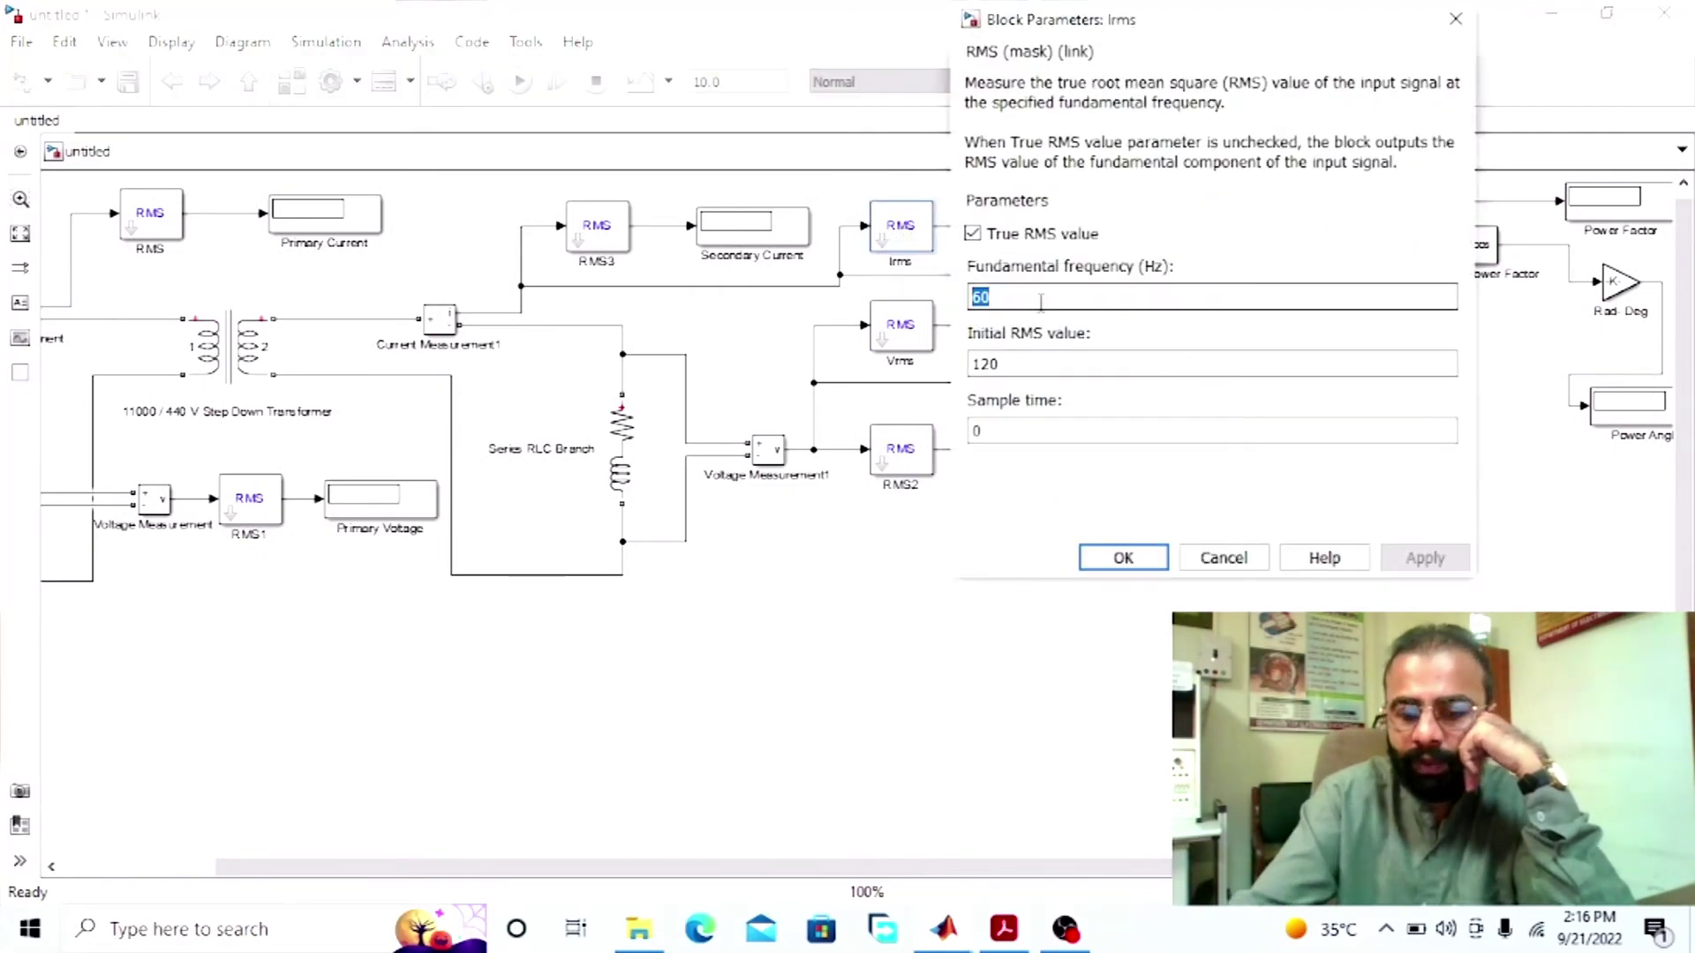
pyautogui.write('50')
pyautogui.press('Return')
pyautogui.doubleClick(906, 337)
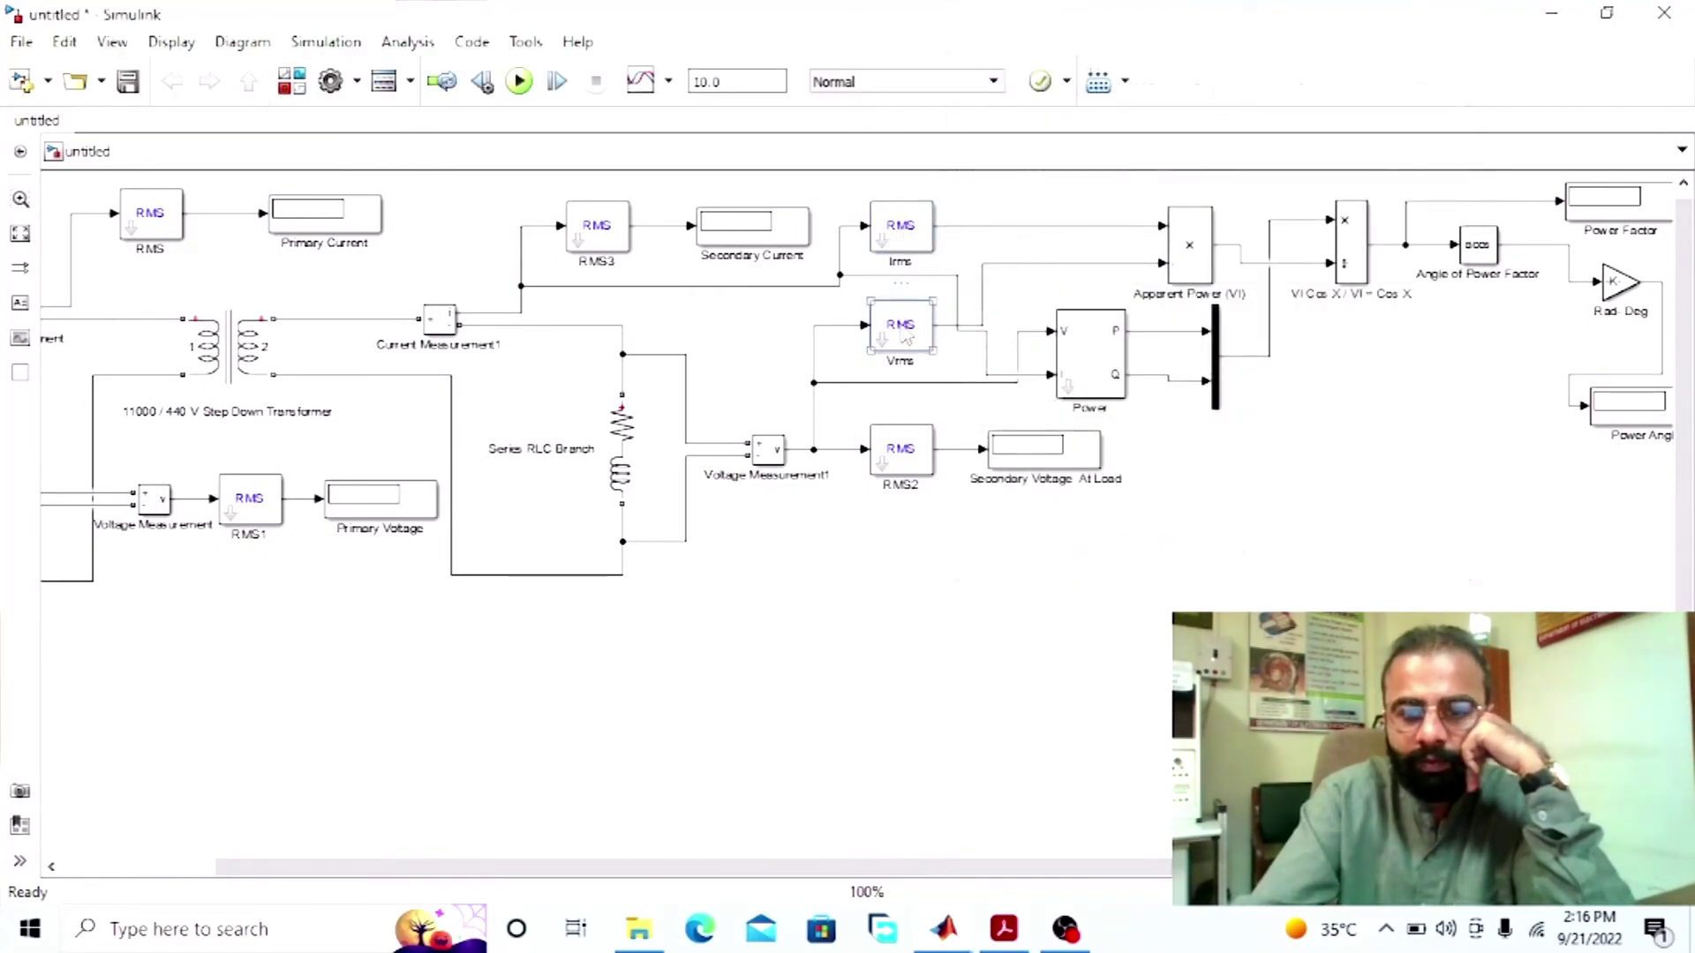
pyautogui.doubleClick(1004, 327)
pyautogui.write('50')
pyautogui.press('Return')
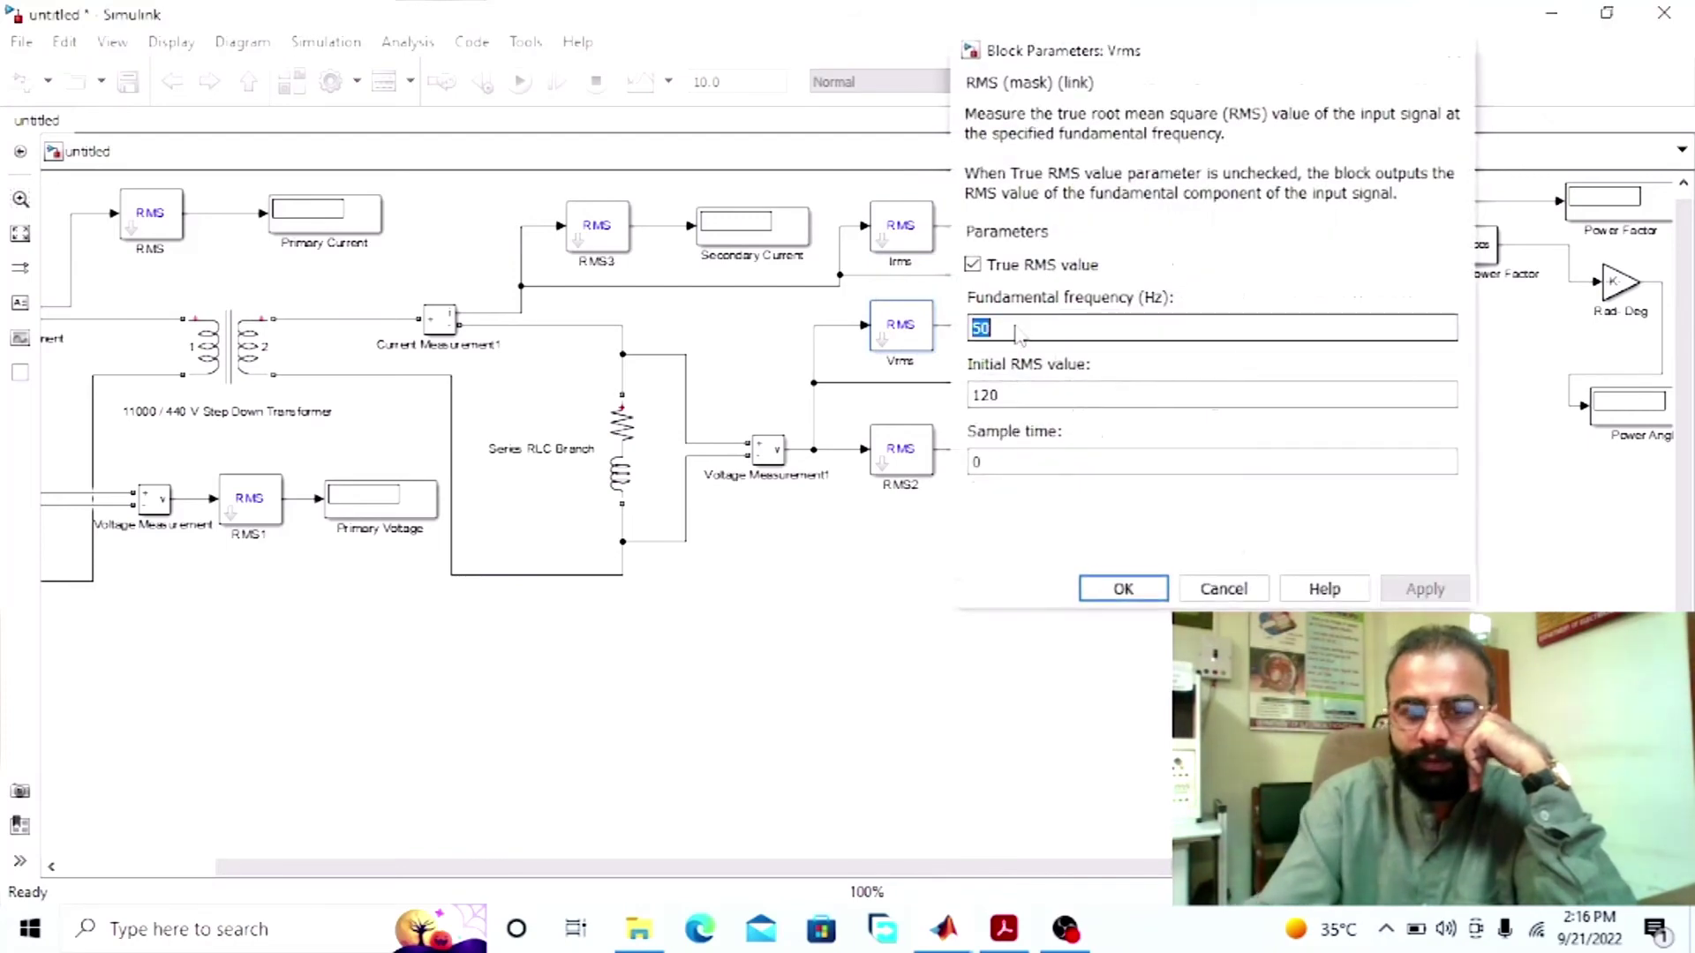
# Step: Set the RMS2 and Power blocks' fundamental frequency to 50 Hz
pyautogui.doubleClick(916, 455)
pyautogui.doubleClick(1049, 452)
pyautogui.write('50')
pyautogui.press('Return')
pyautogui.click(1102, 351)
pyautogui.doubleClick(1102, 351)
pyautogui.doubleClick(1251, 340)
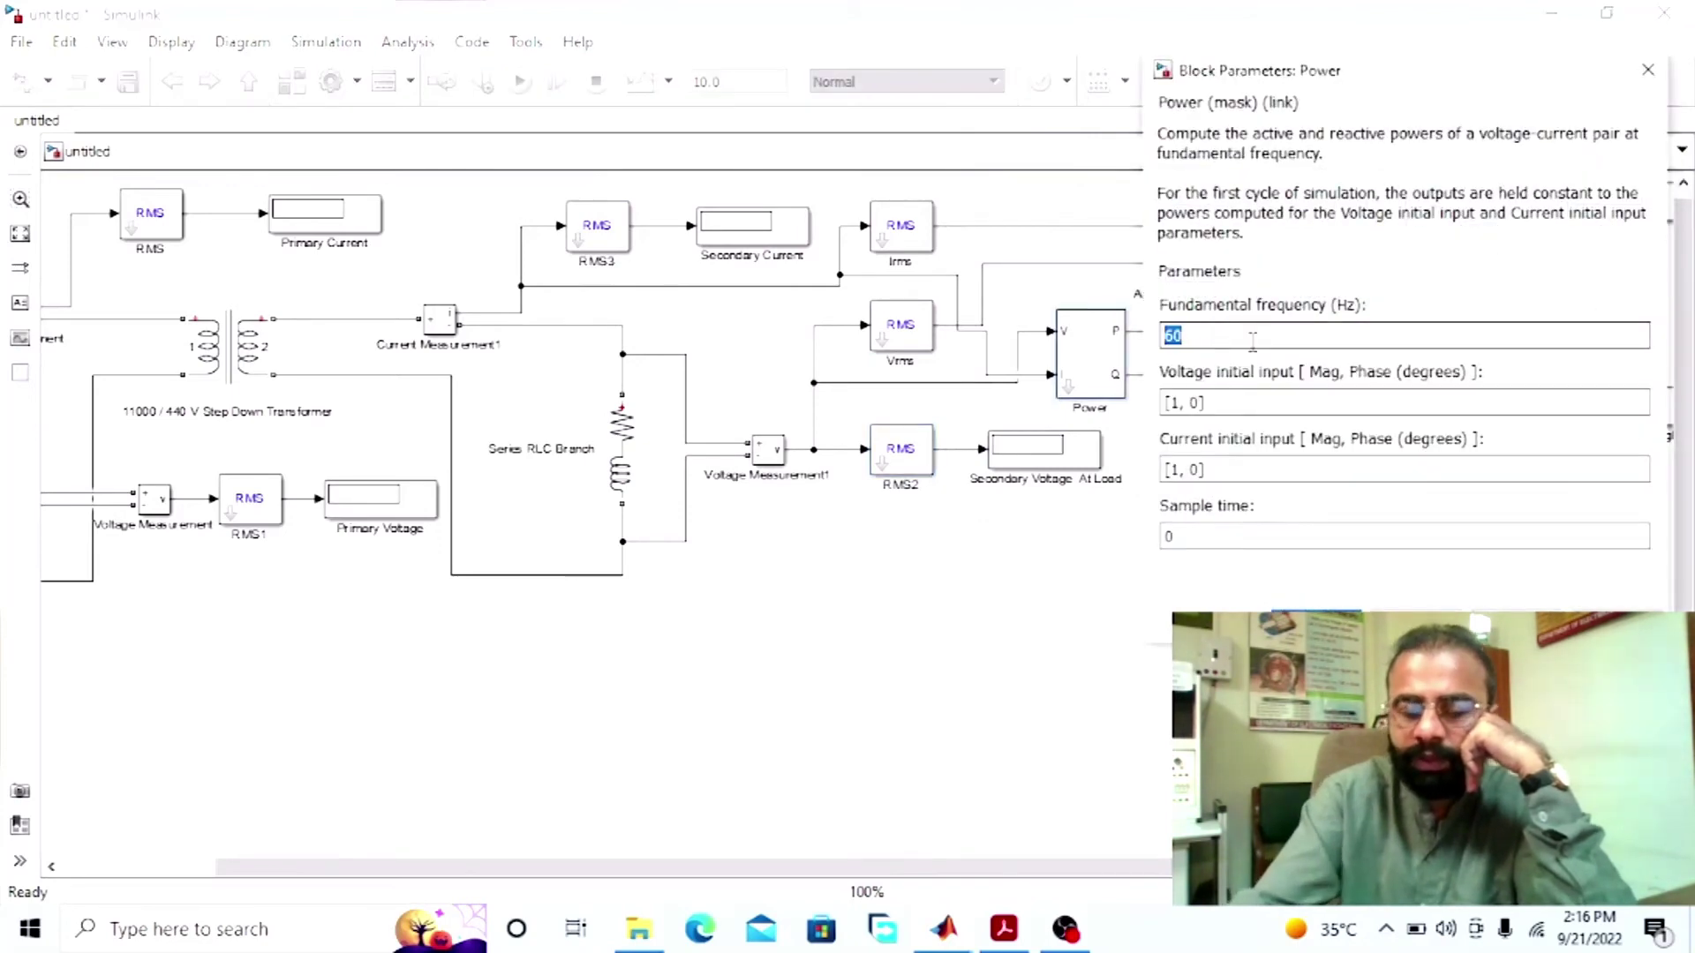
pyautogui.write('50')
pyautogui.press('Return')
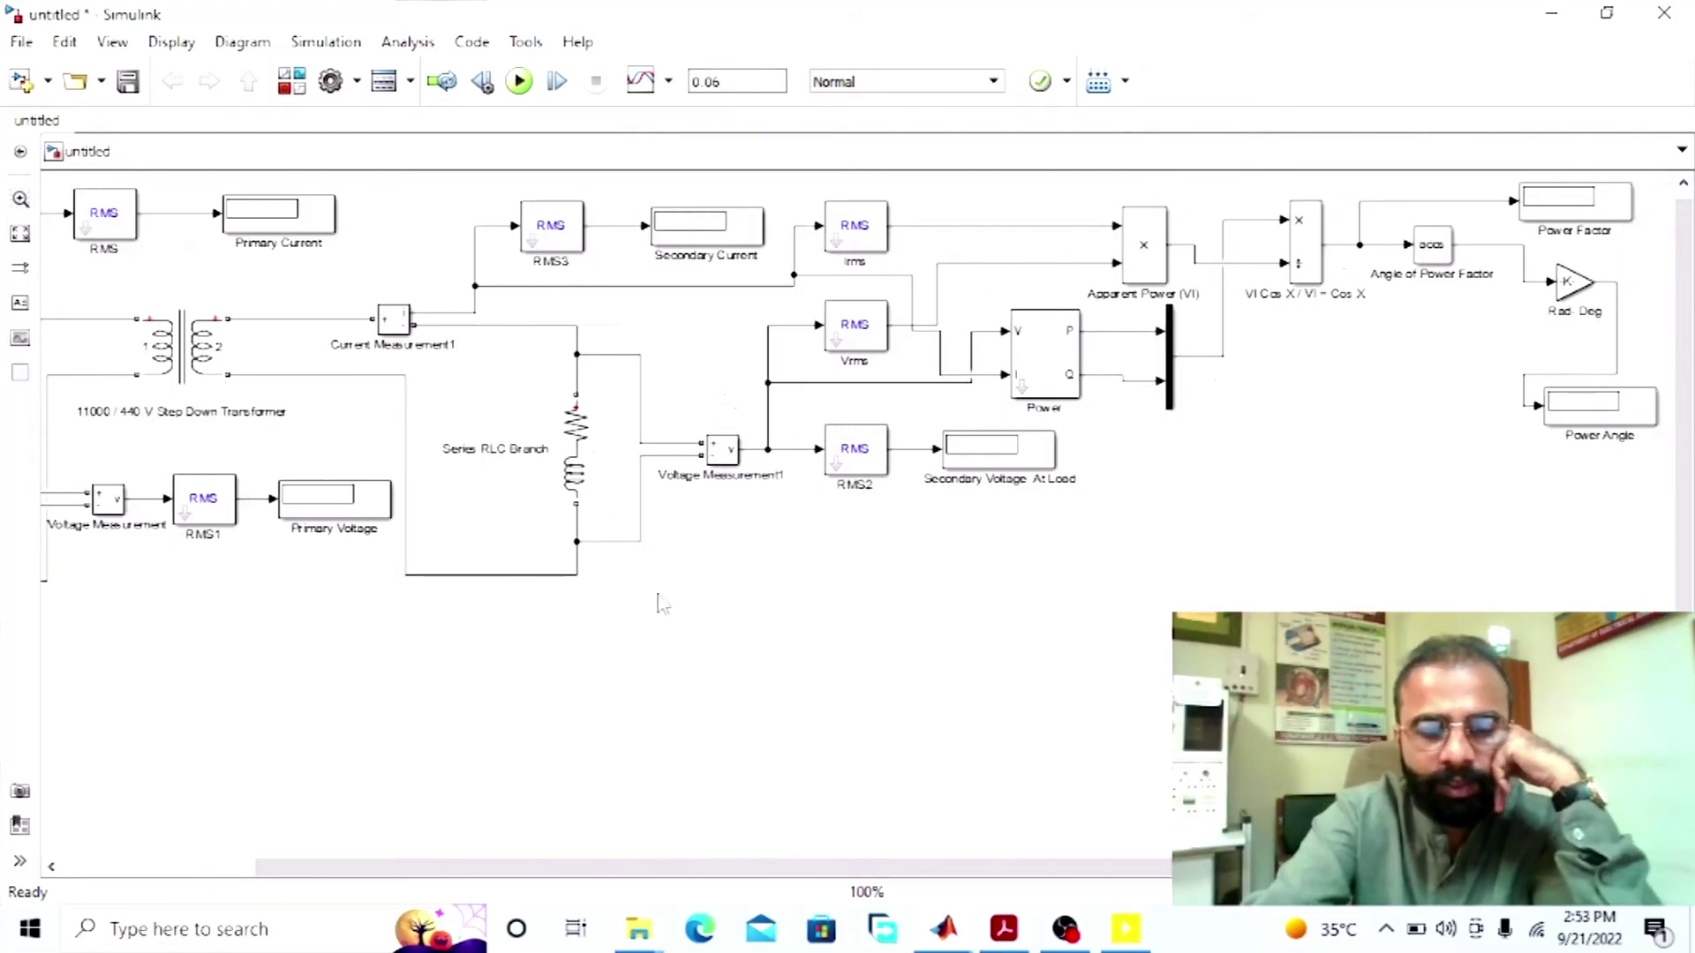
# Step: Give the Series RLC Branch load a 100 ohm resistance and a new inductance
pyautogui.doubleClick(578, 451)
pyautogui.doubleClick(670, 468)
pyautogui.write('100')
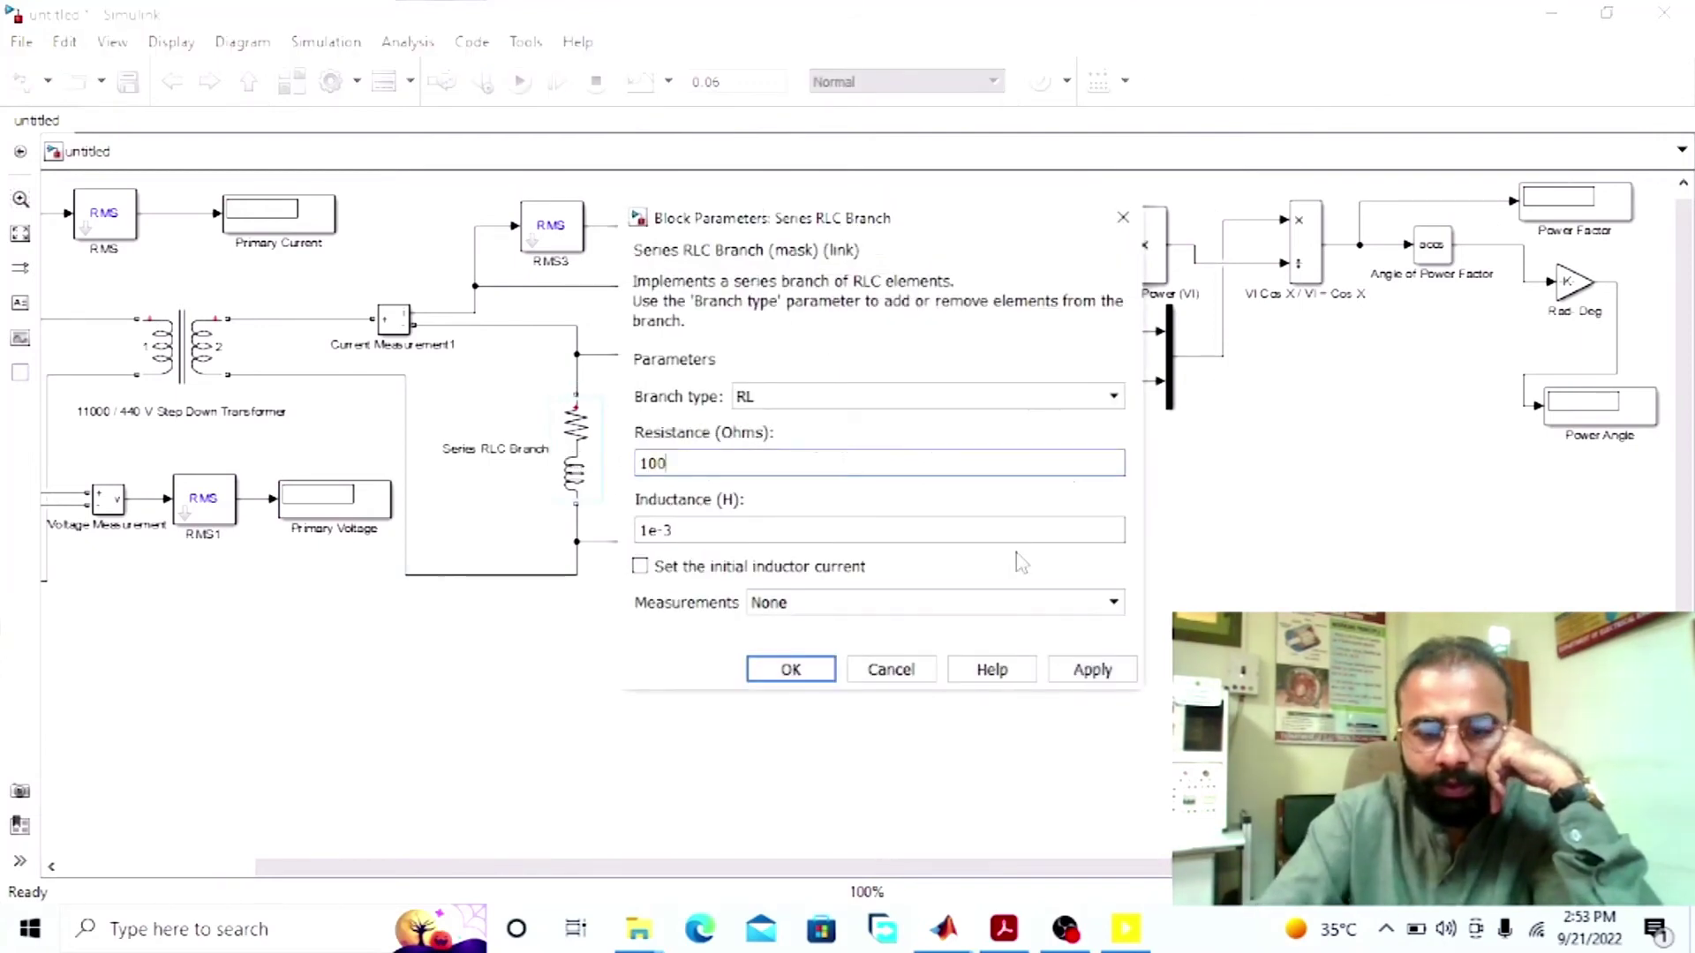
pyautogui.press('Tab')
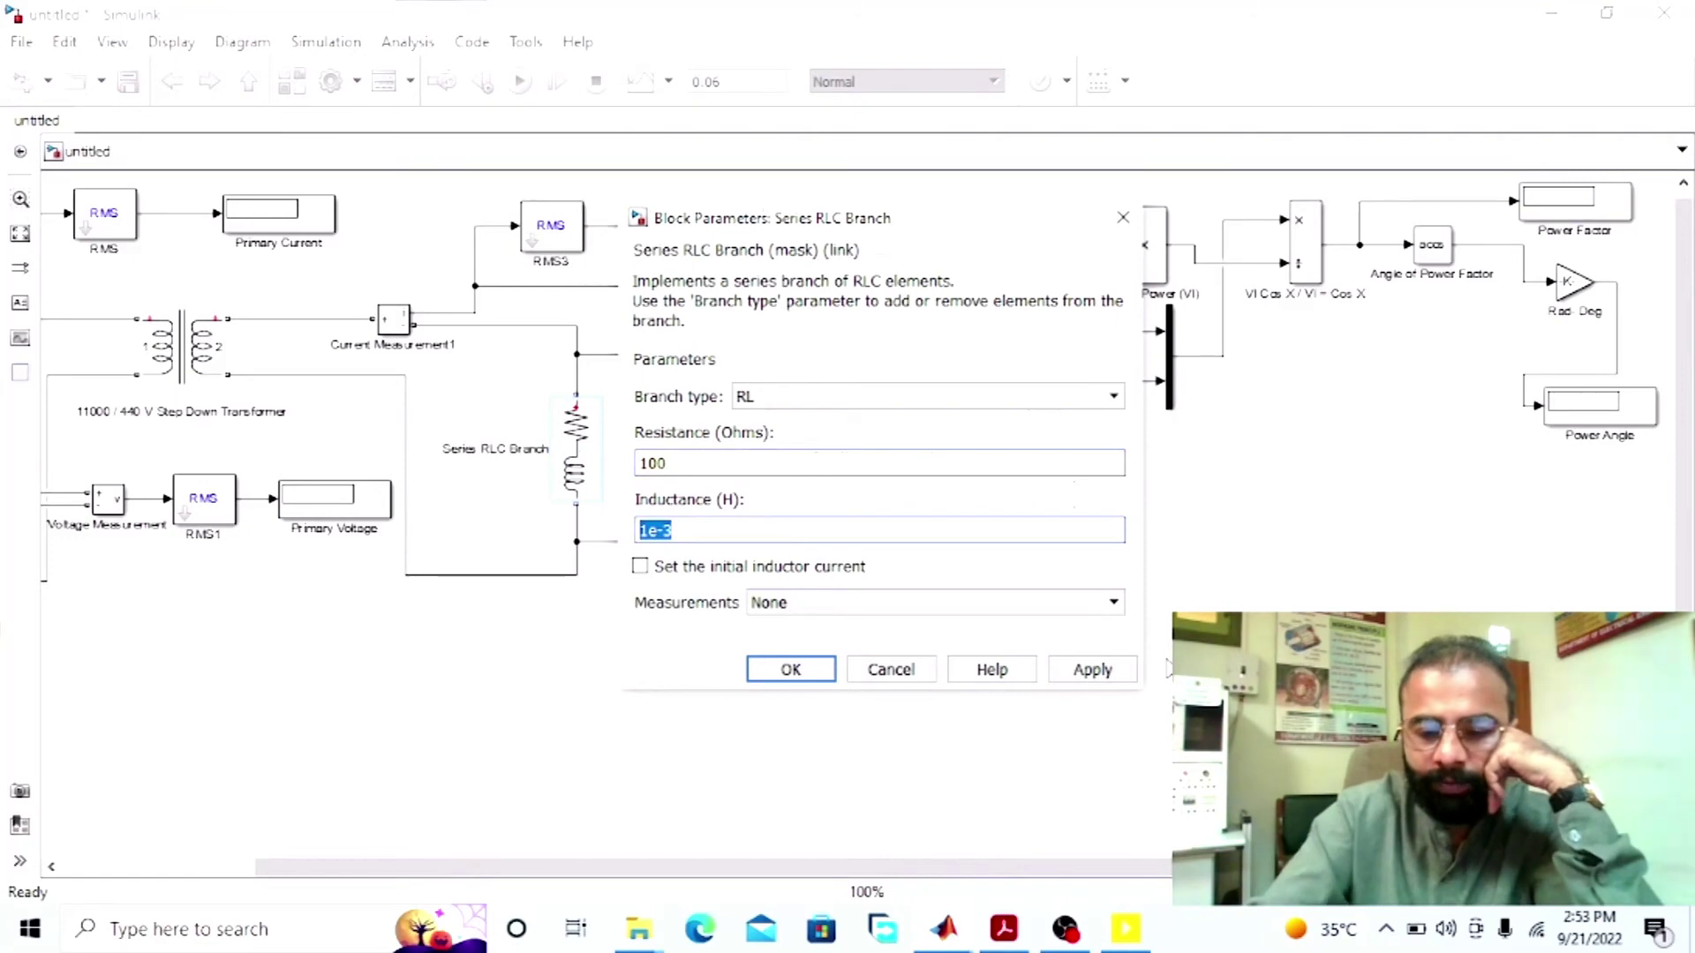
pyautogui.write('1')
pyautogui.press('Return')
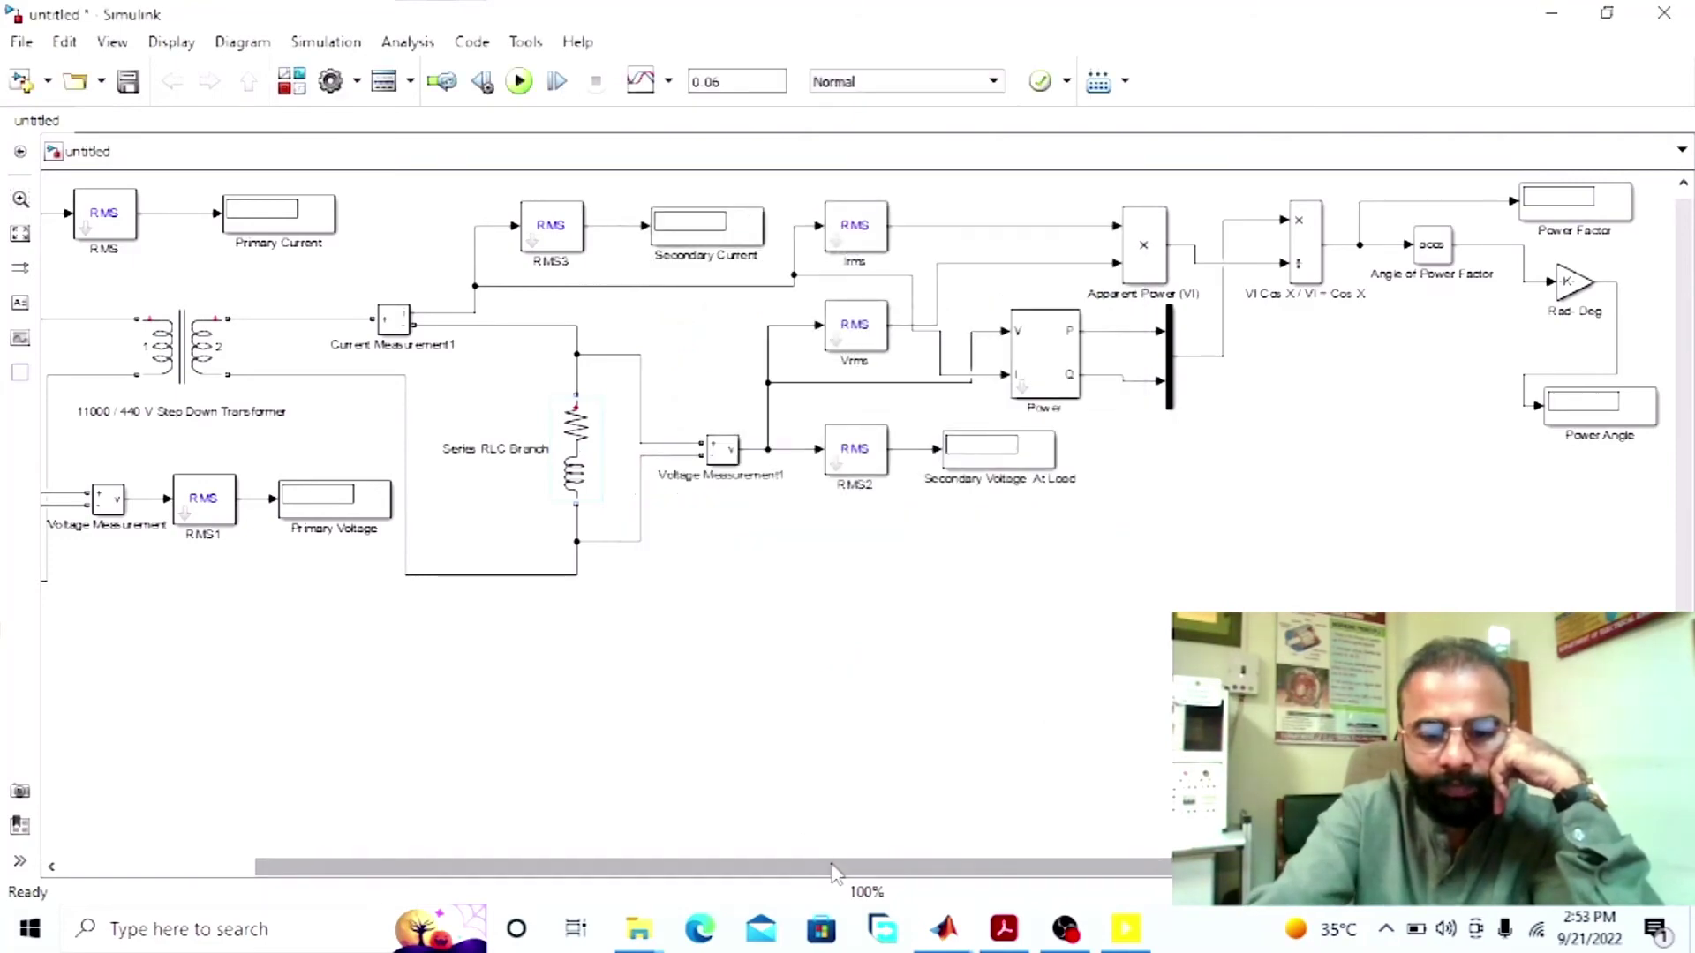
pyautogui.moveTo(832, 871); pyautogui.dragTo(586, 870)
# Step: Review the transformer parameters and the AC Voltage Source's 11e3 peak amplitude without changes
pyautogui.click(402, 358)
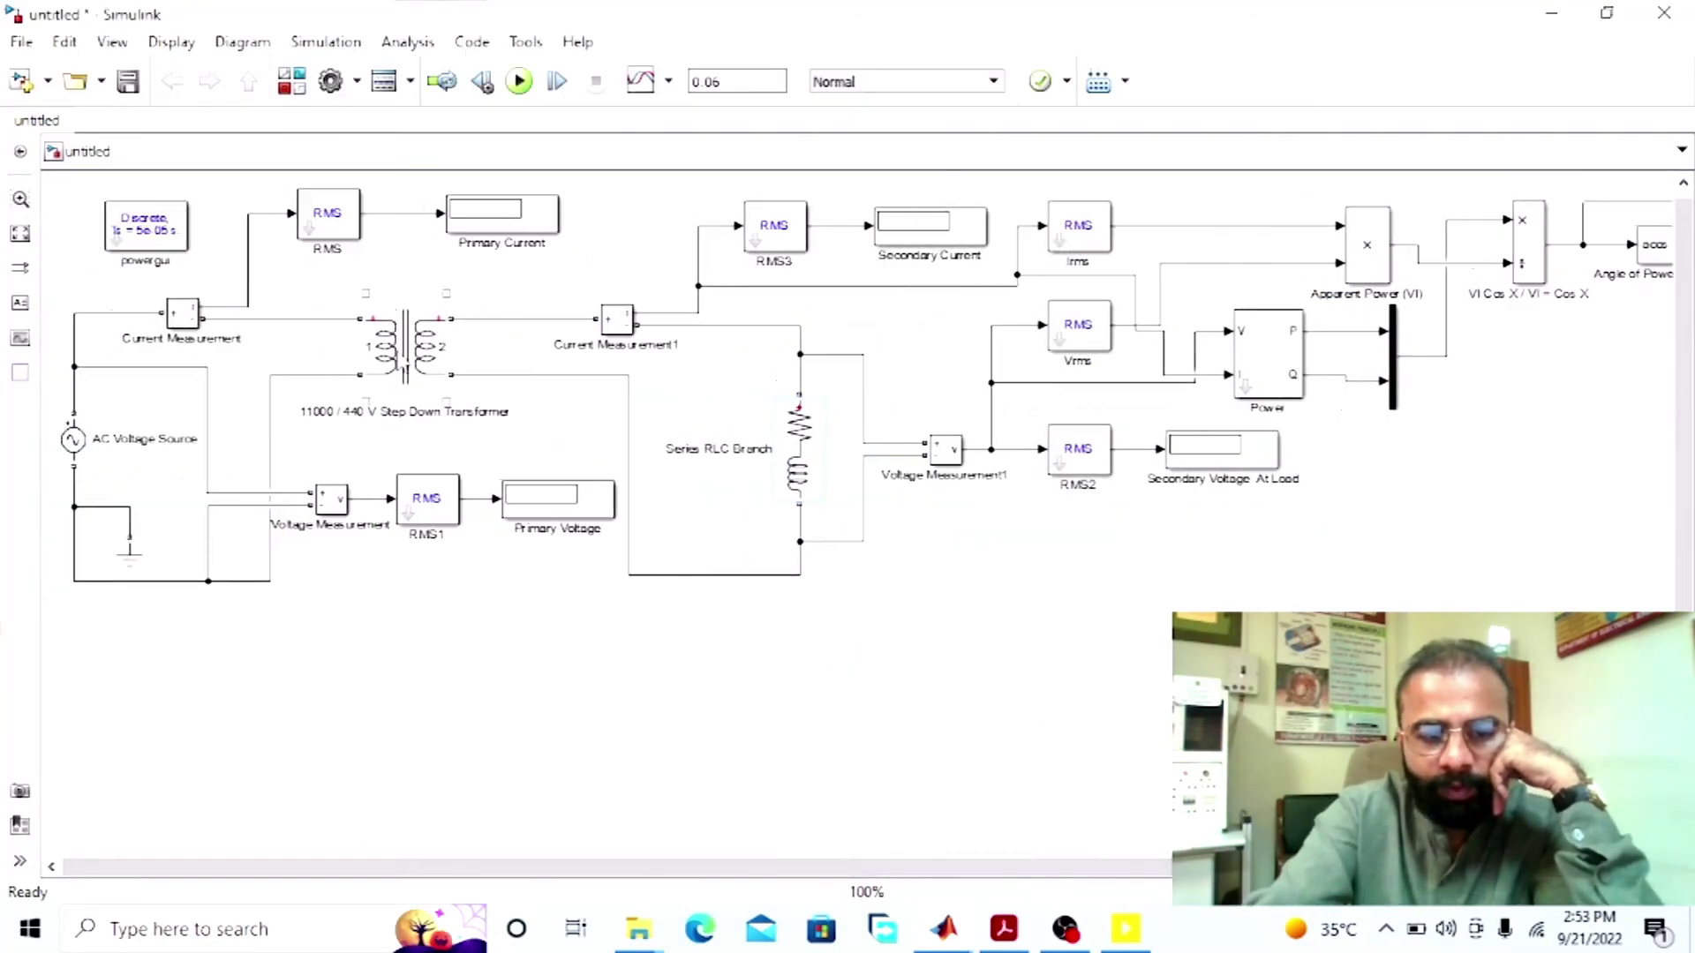
pyautogui.doubleClick(402, 358)
pyautogui.click(528, 357)
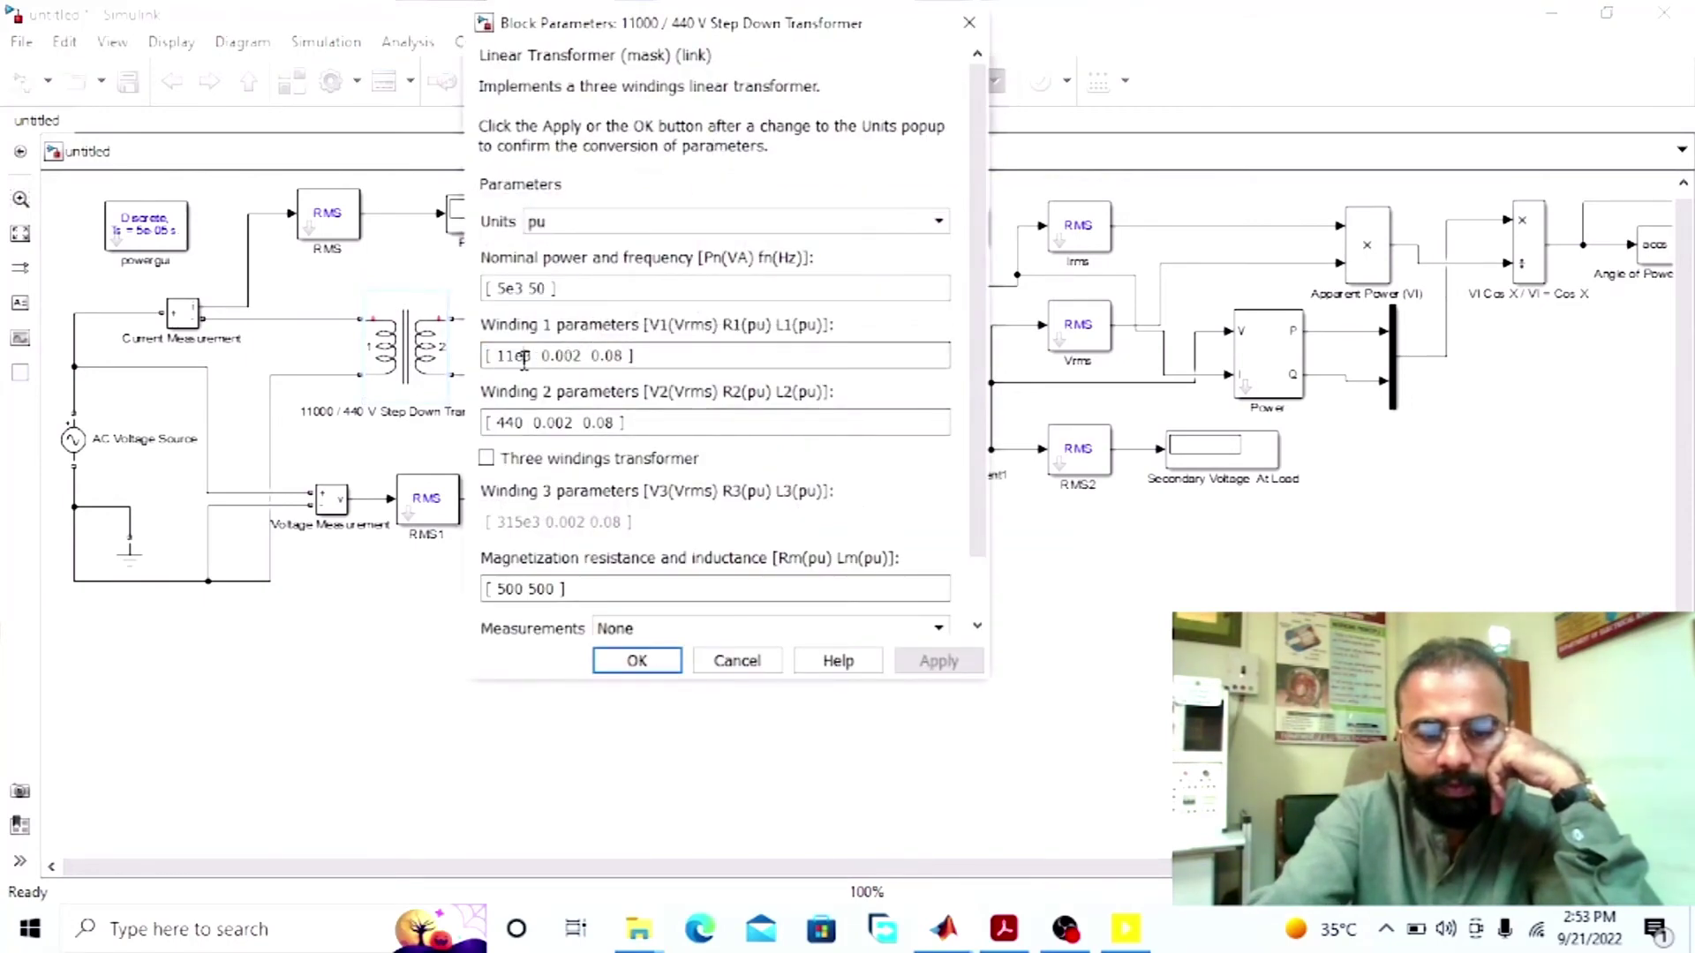
pyautogui.press('Tab')
pyautogui.press('Tab')
pyautogui.press('Tab')
pyautogui.click(637, 660)
pyautogui.doubleClick(73, 440)
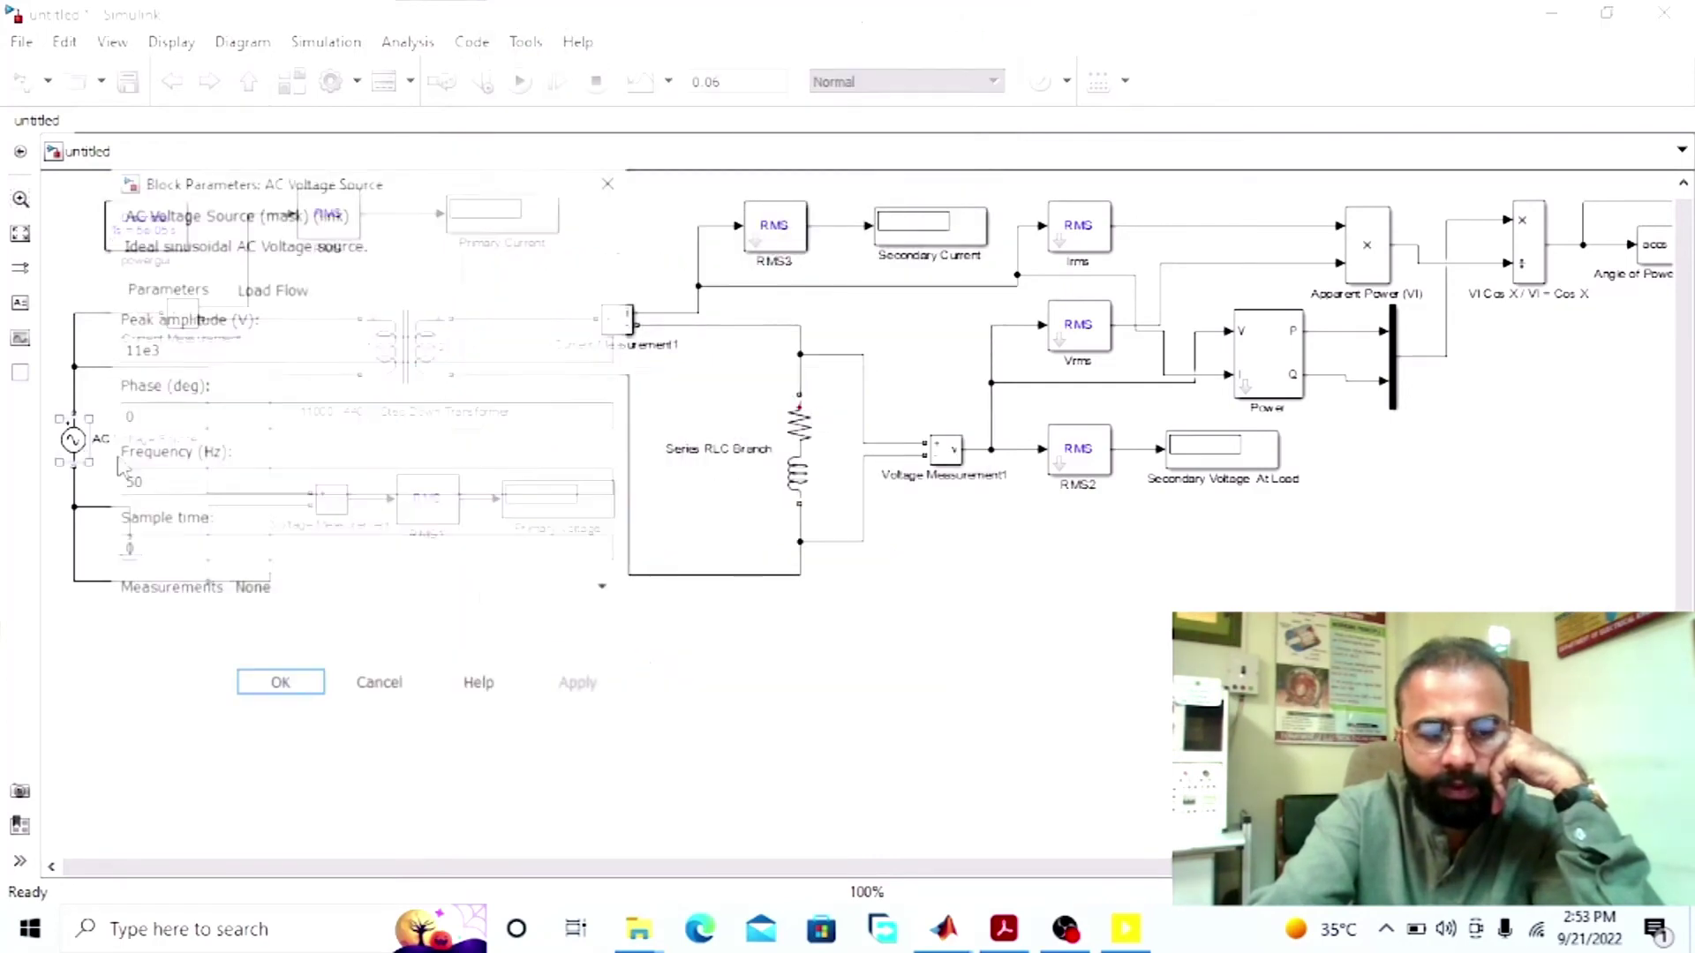
pyautogui.click(238, 351)
pyautogui.doubleClick(238, 351)
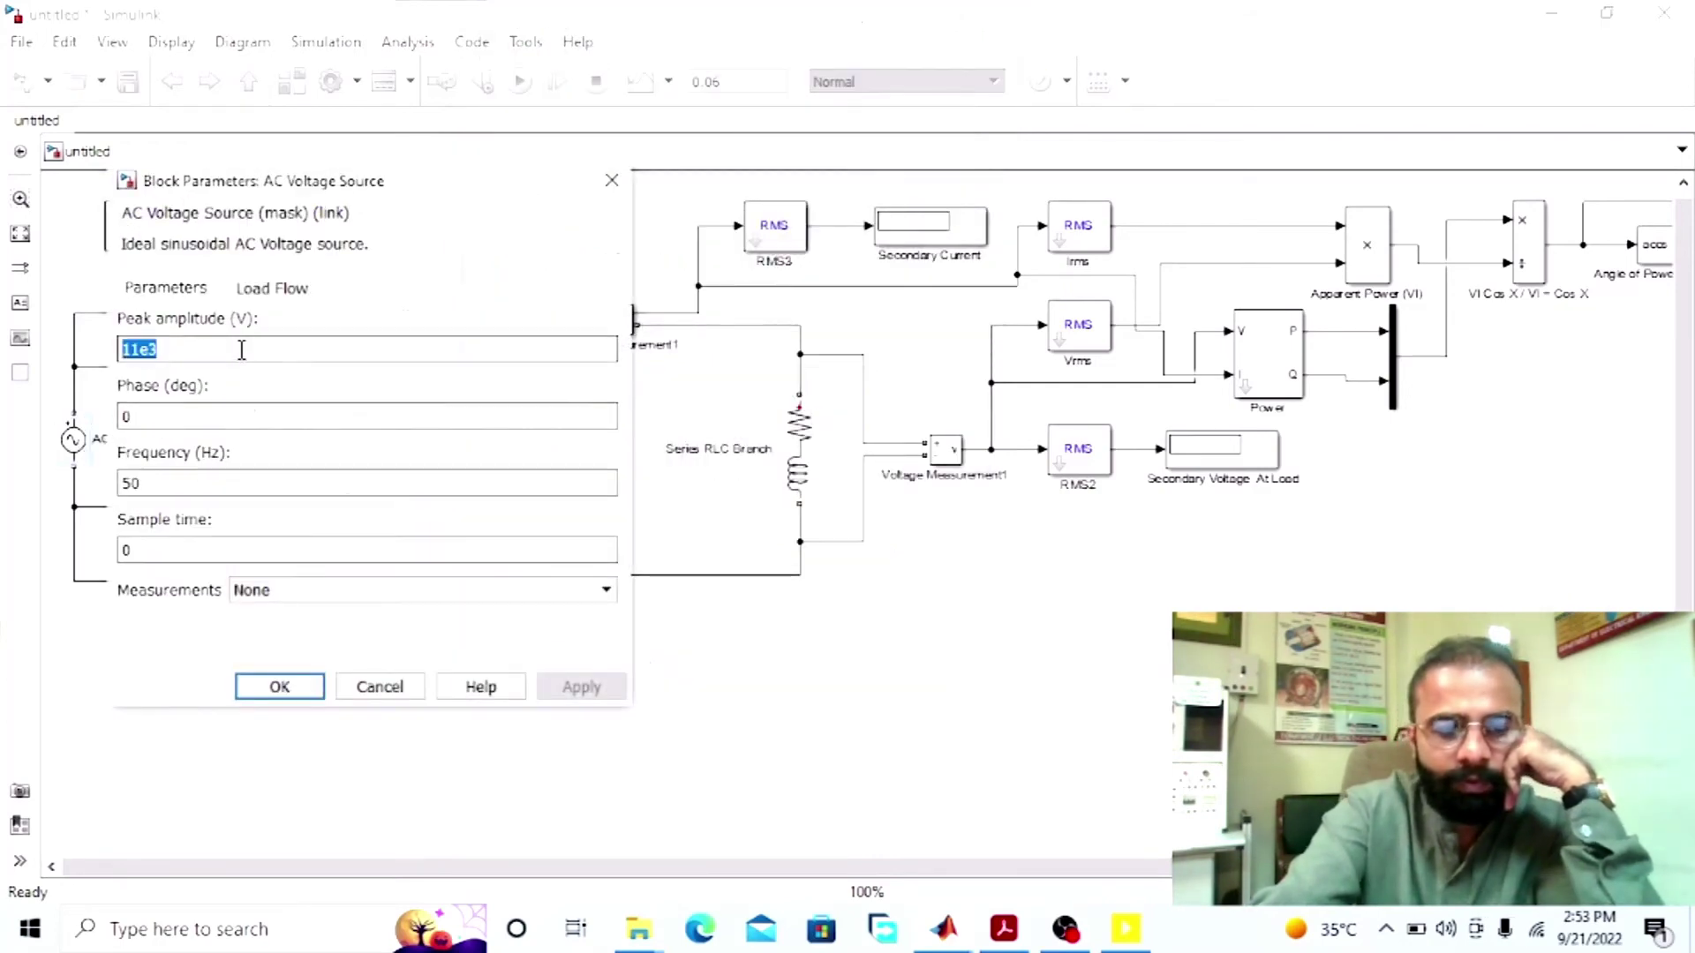
pyautogui.click(263, 694)
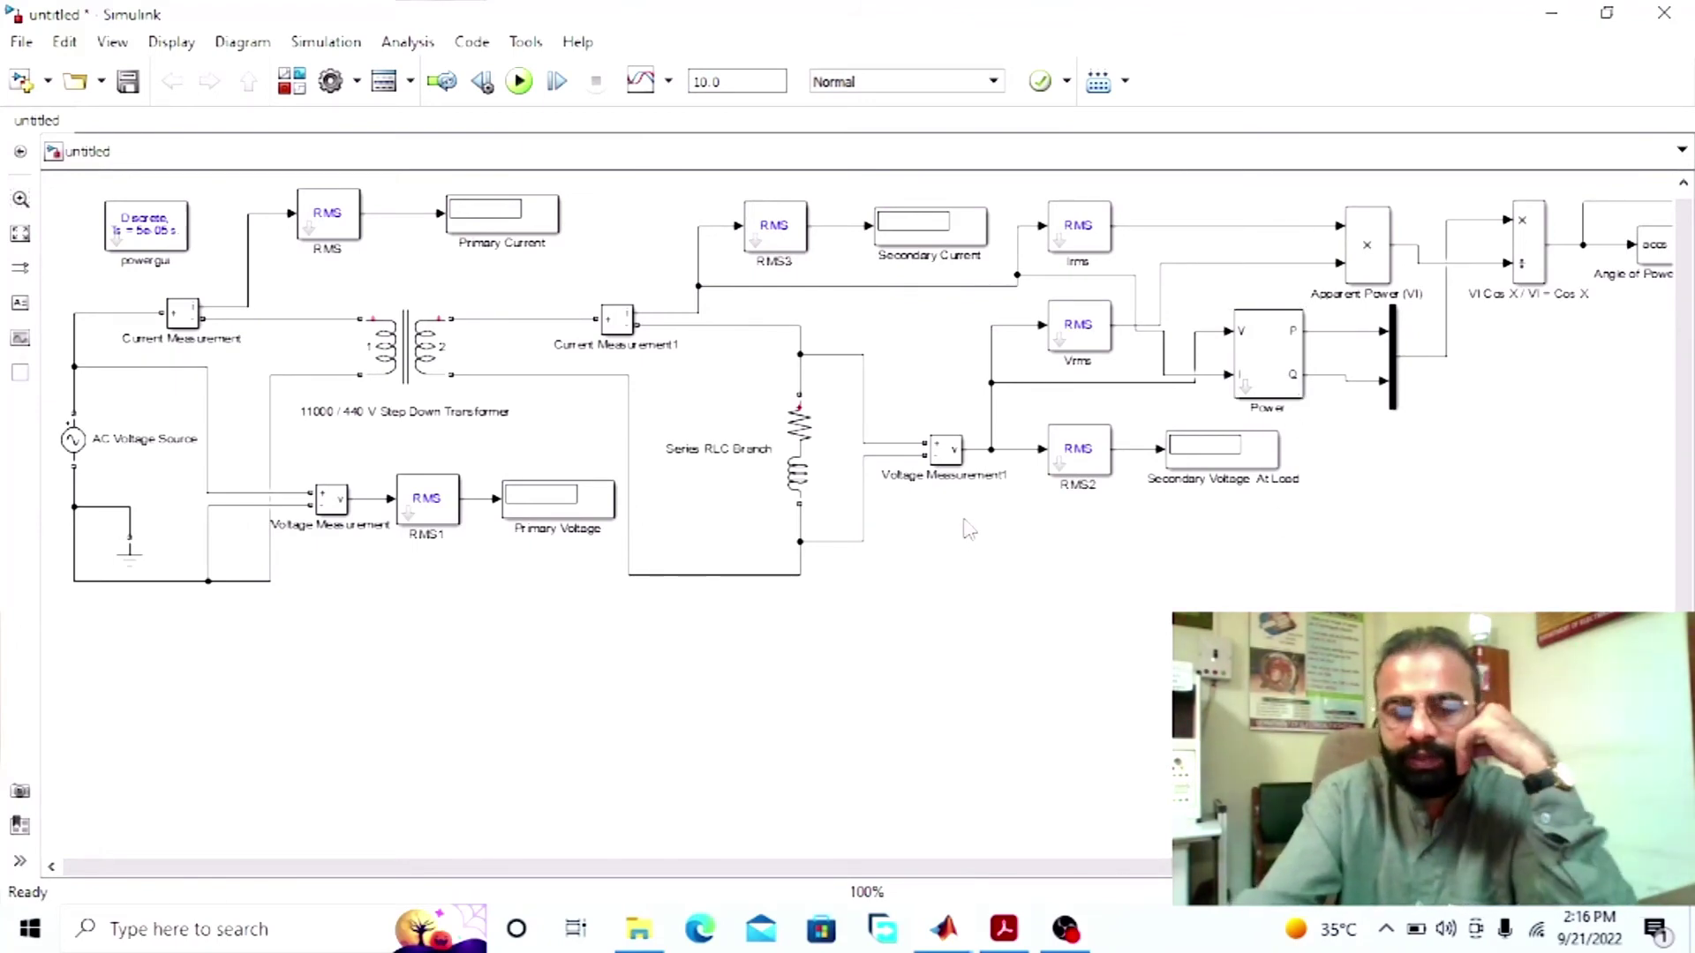
# Step: Switch to the TransformerNoLoad model window
pyautogui.hscroll(5, 1015, 424)
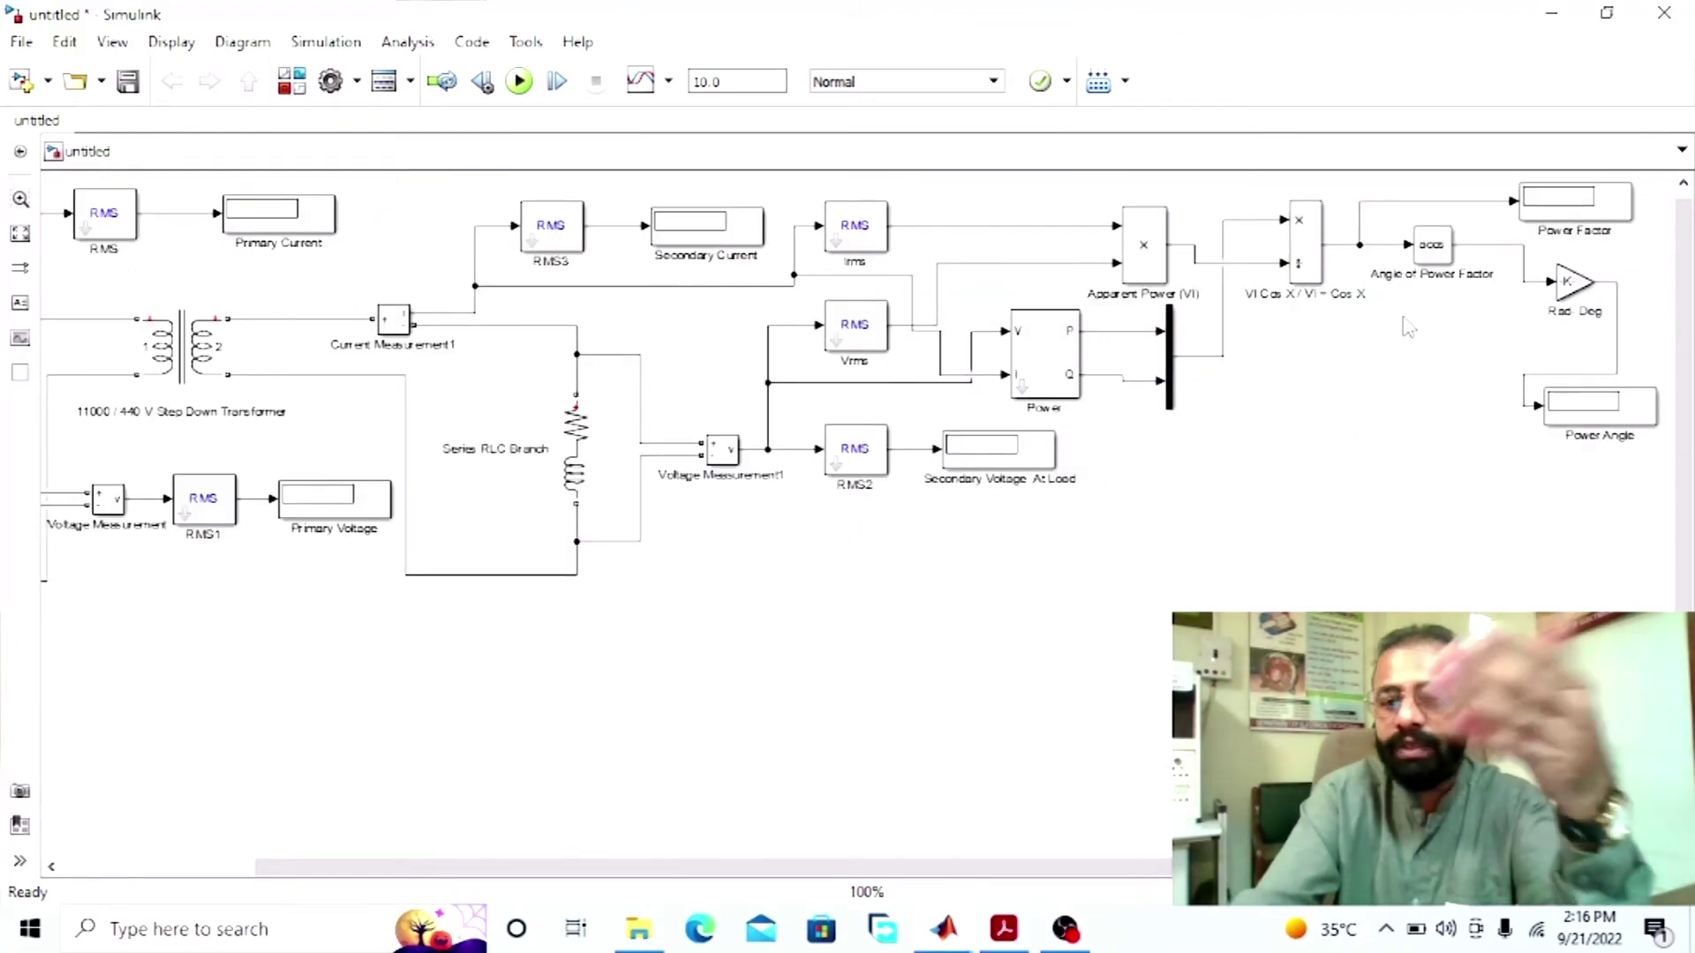
pyautogui.click(1547, 226)
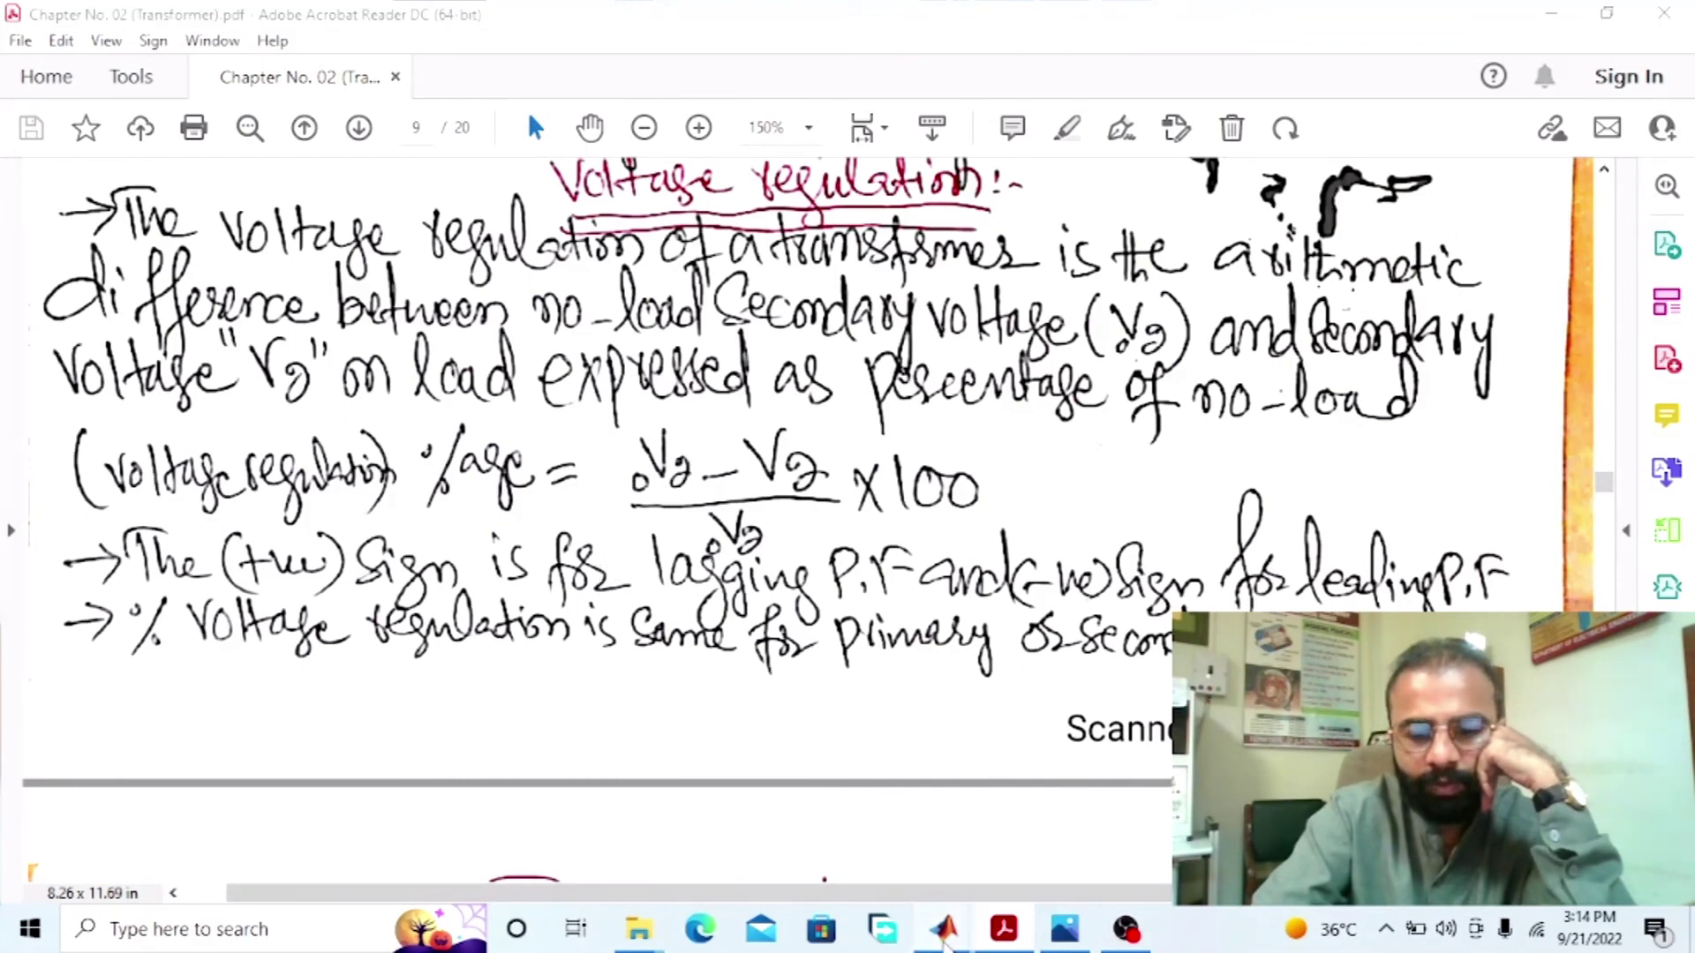
pyautogui.moveTo(943, 928)
pyautogui.click(914, 849)
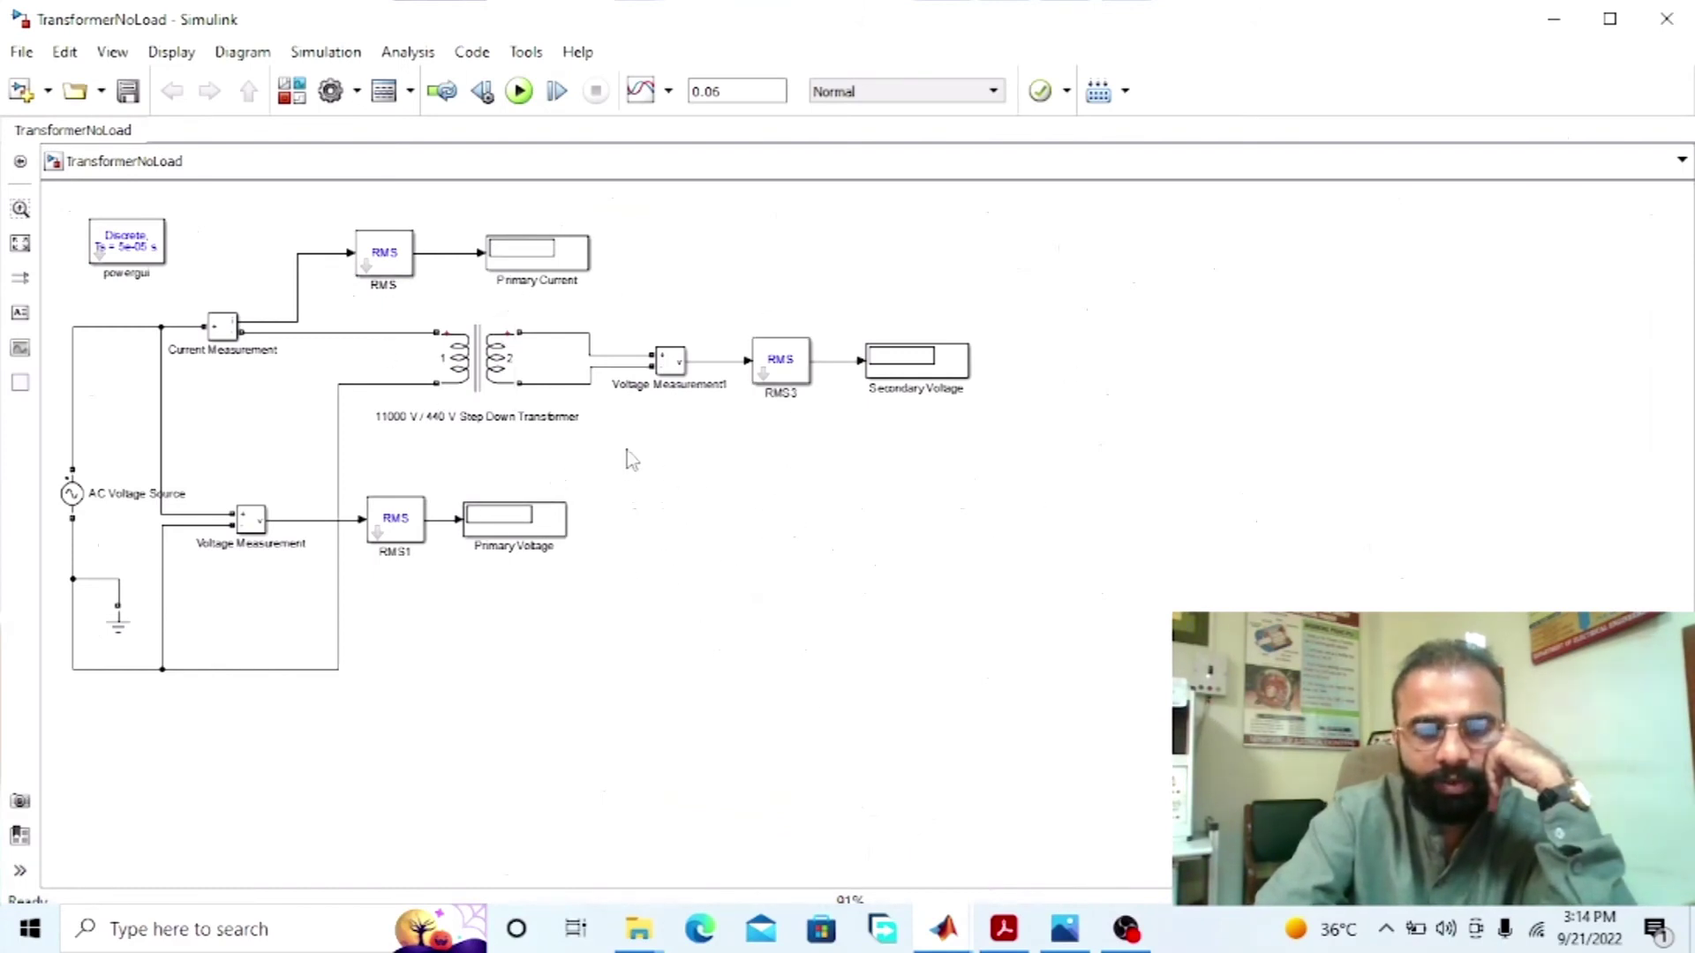
# Step: Run the TransformerNoLoad simulation and read the 311.1 V secondary voltage
pyautogui.click(519, 90)
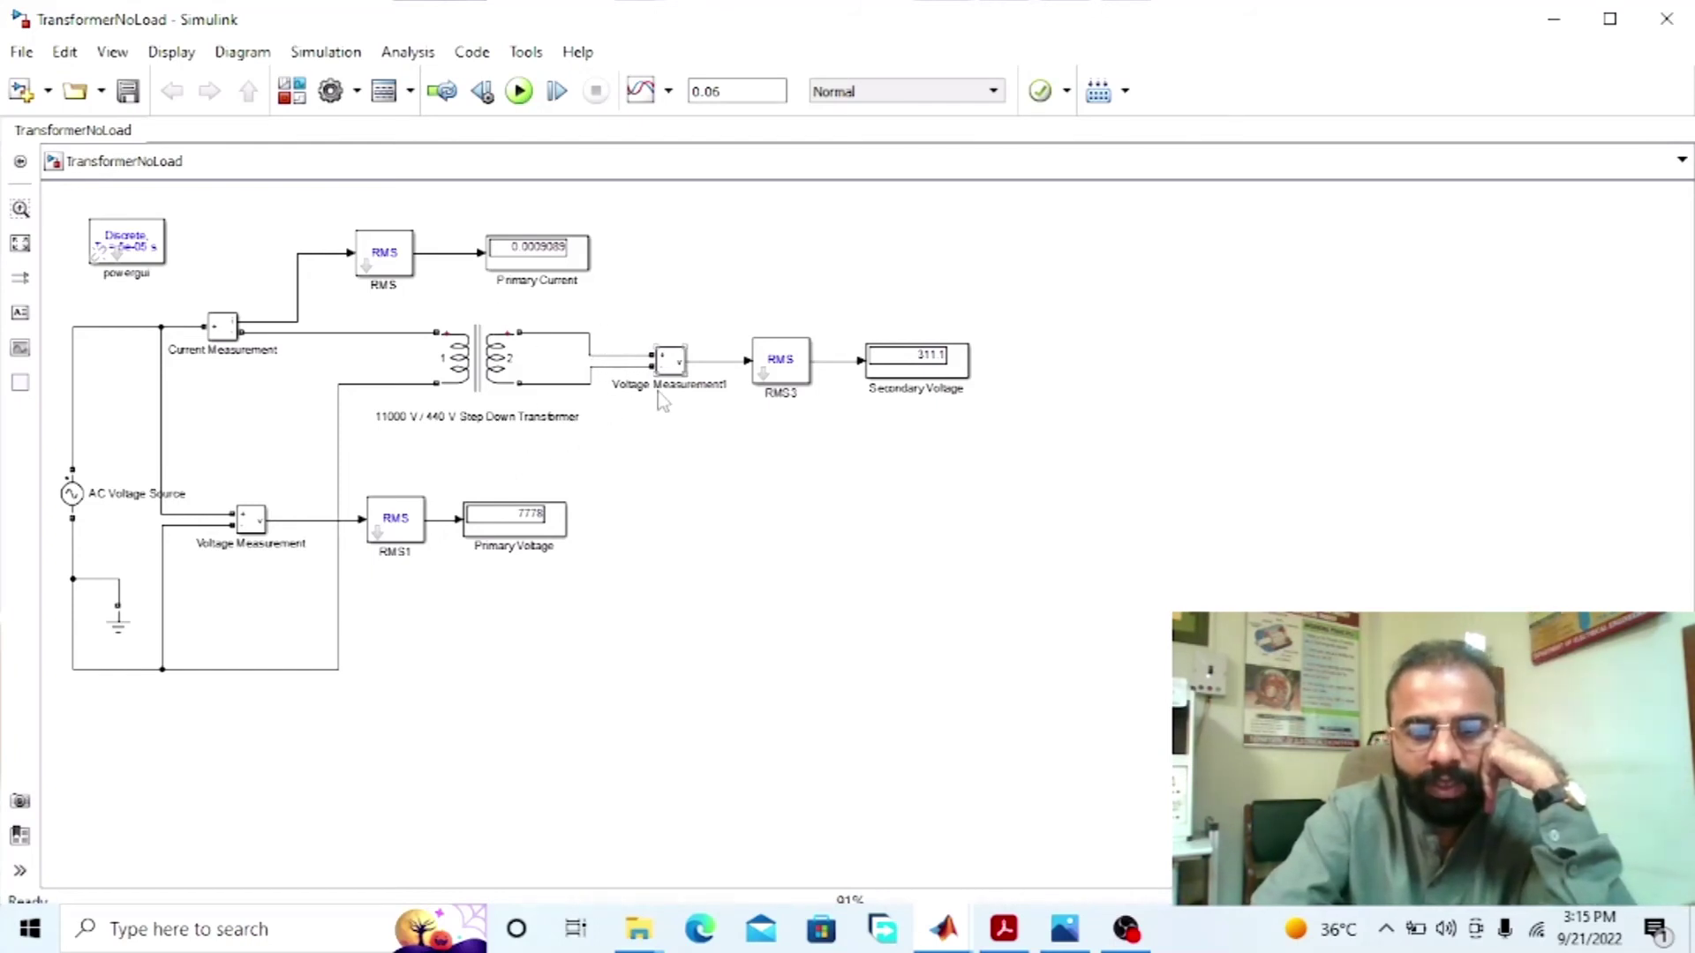
pyautogui.click(930, 369)
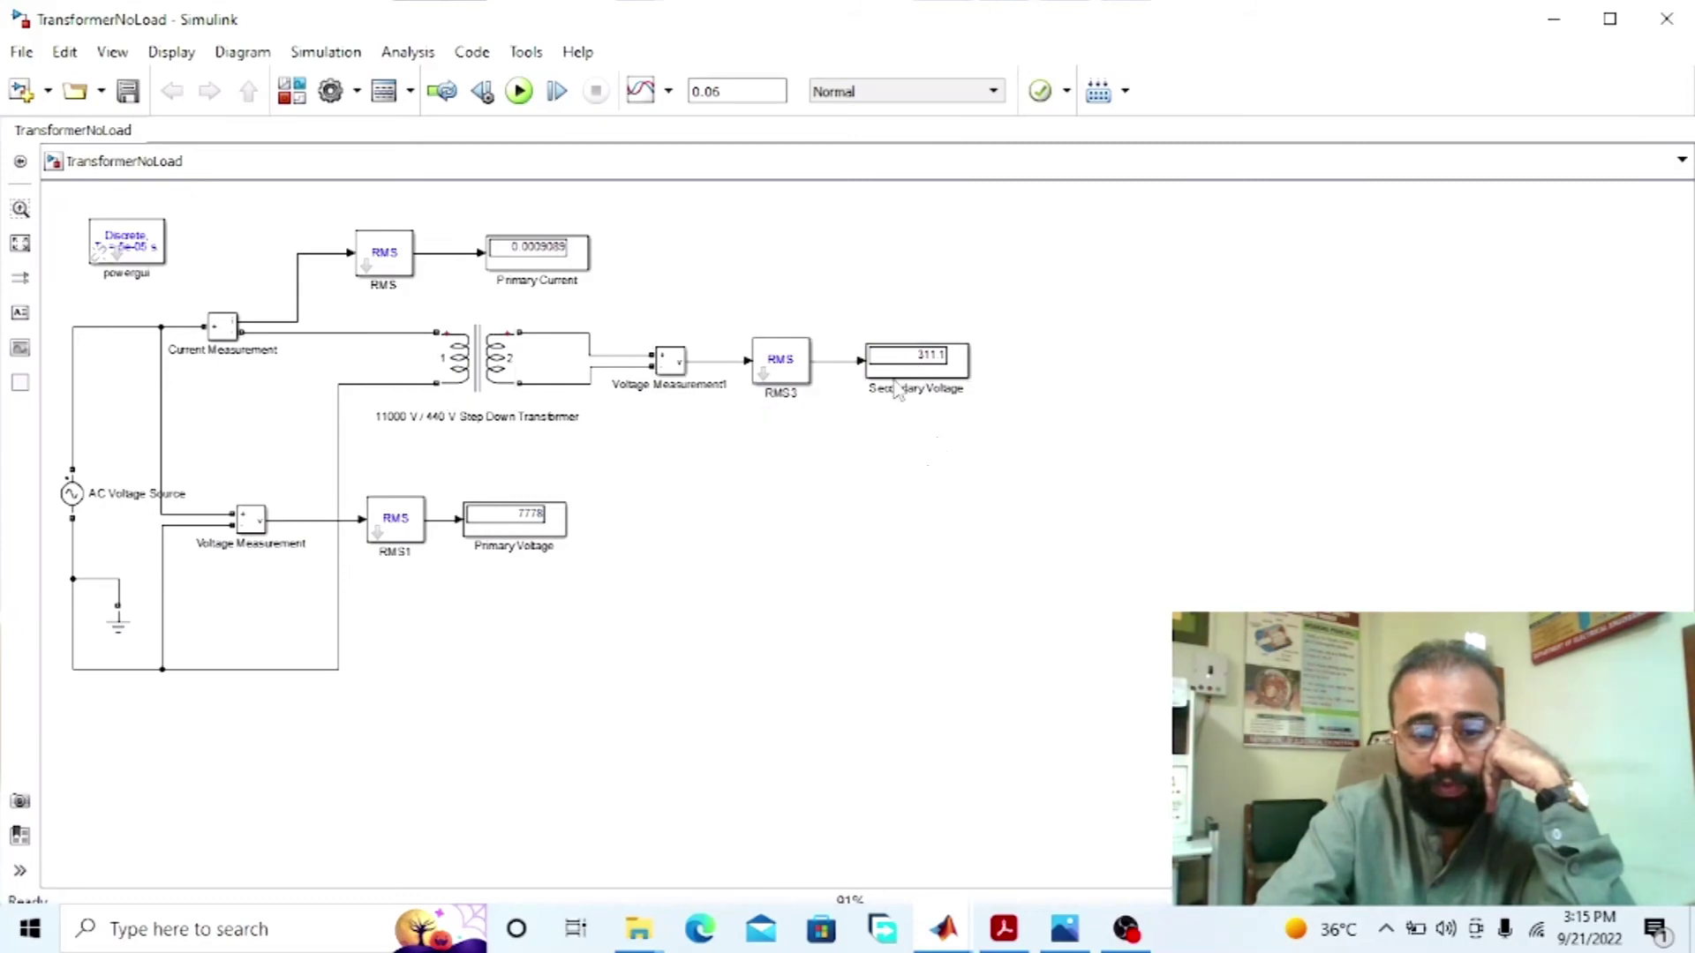
pyautogui.click(897, 391)
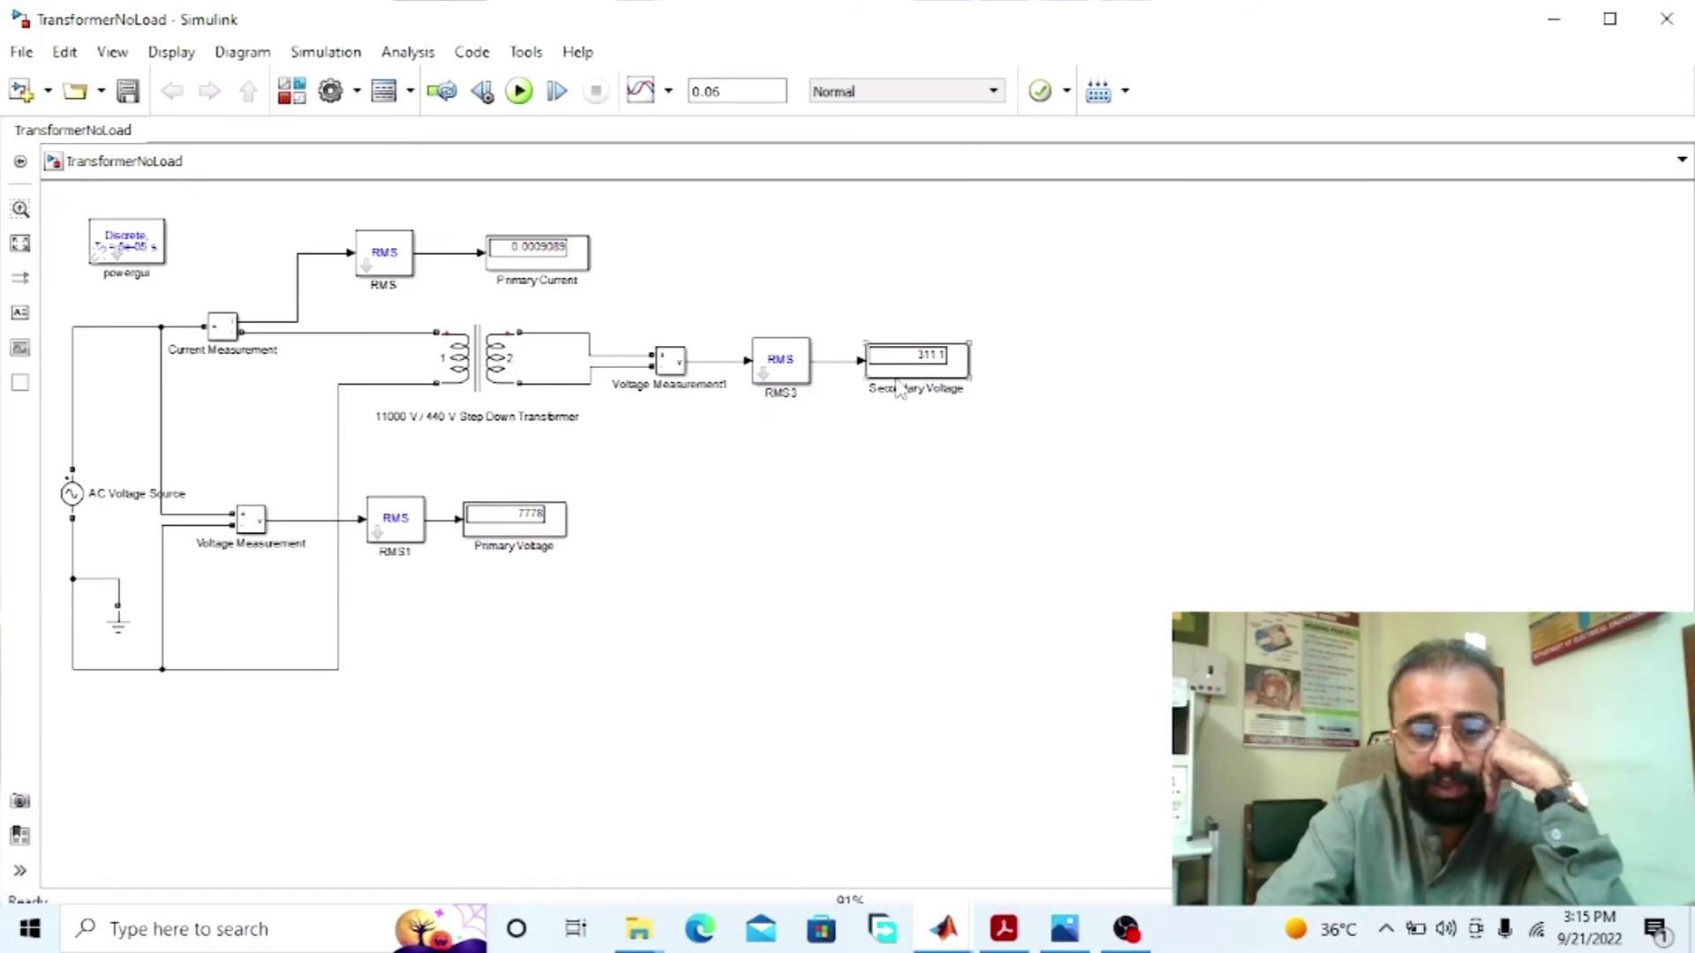
# Step: Return to the TransformerRegulation model
pyautogui.click(418, 536)
pyautogui.click(503, 533)
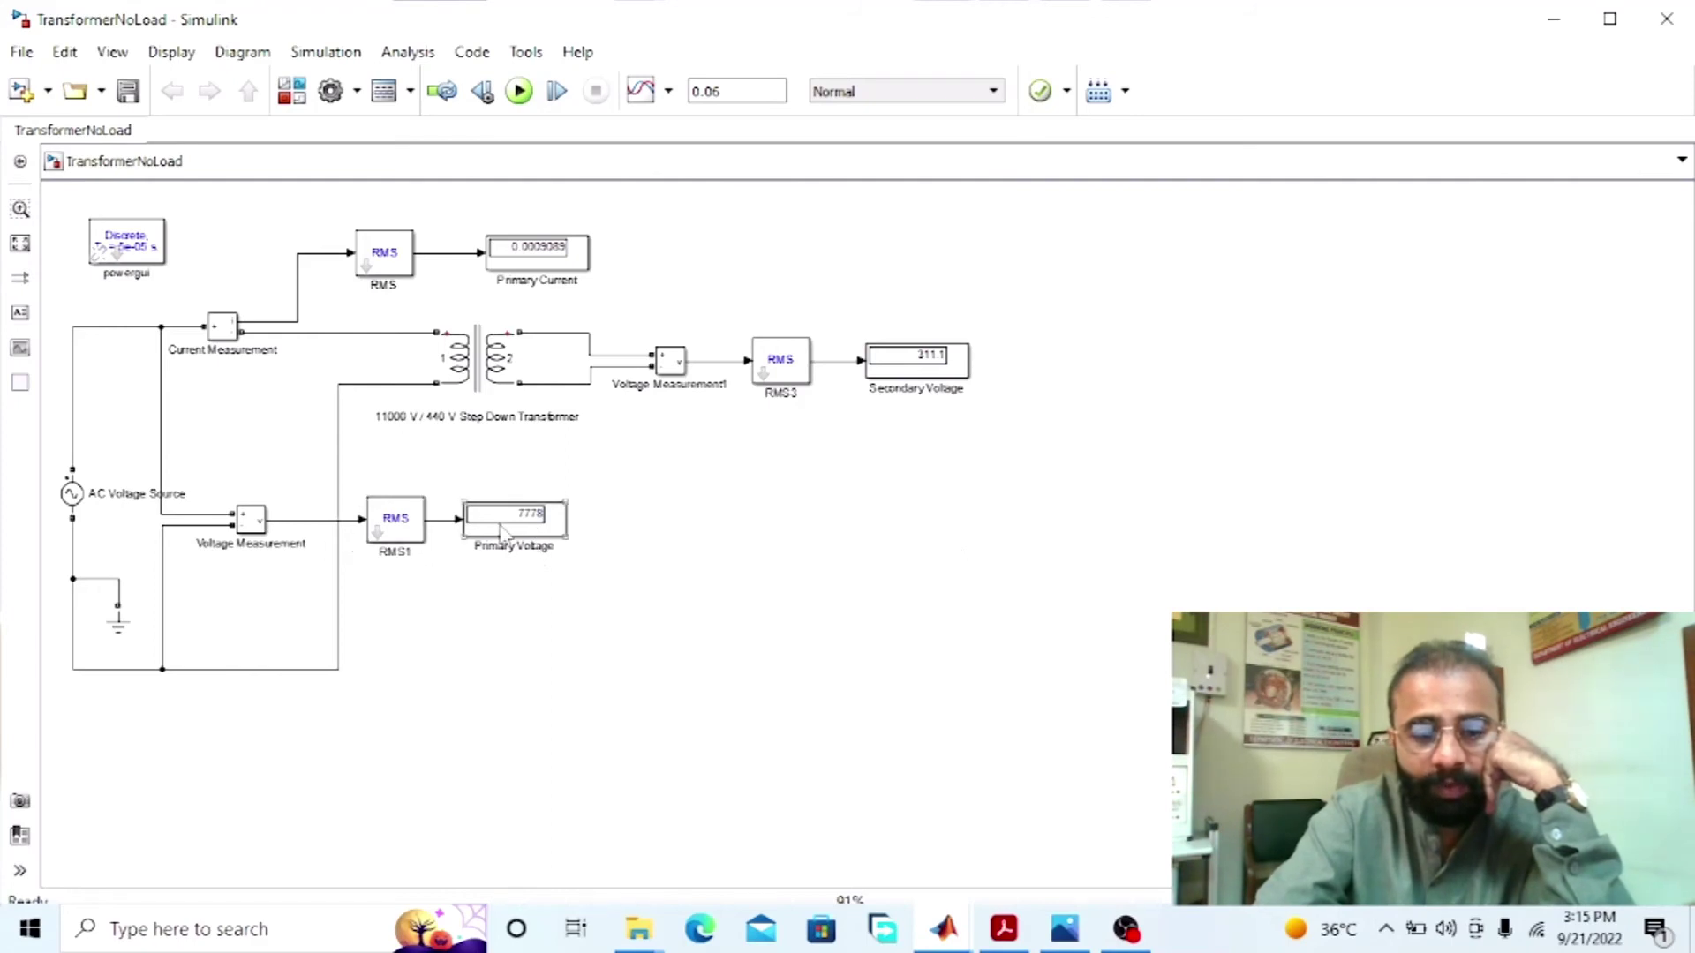
pyautogui.hotkey('alt', 'Tab')
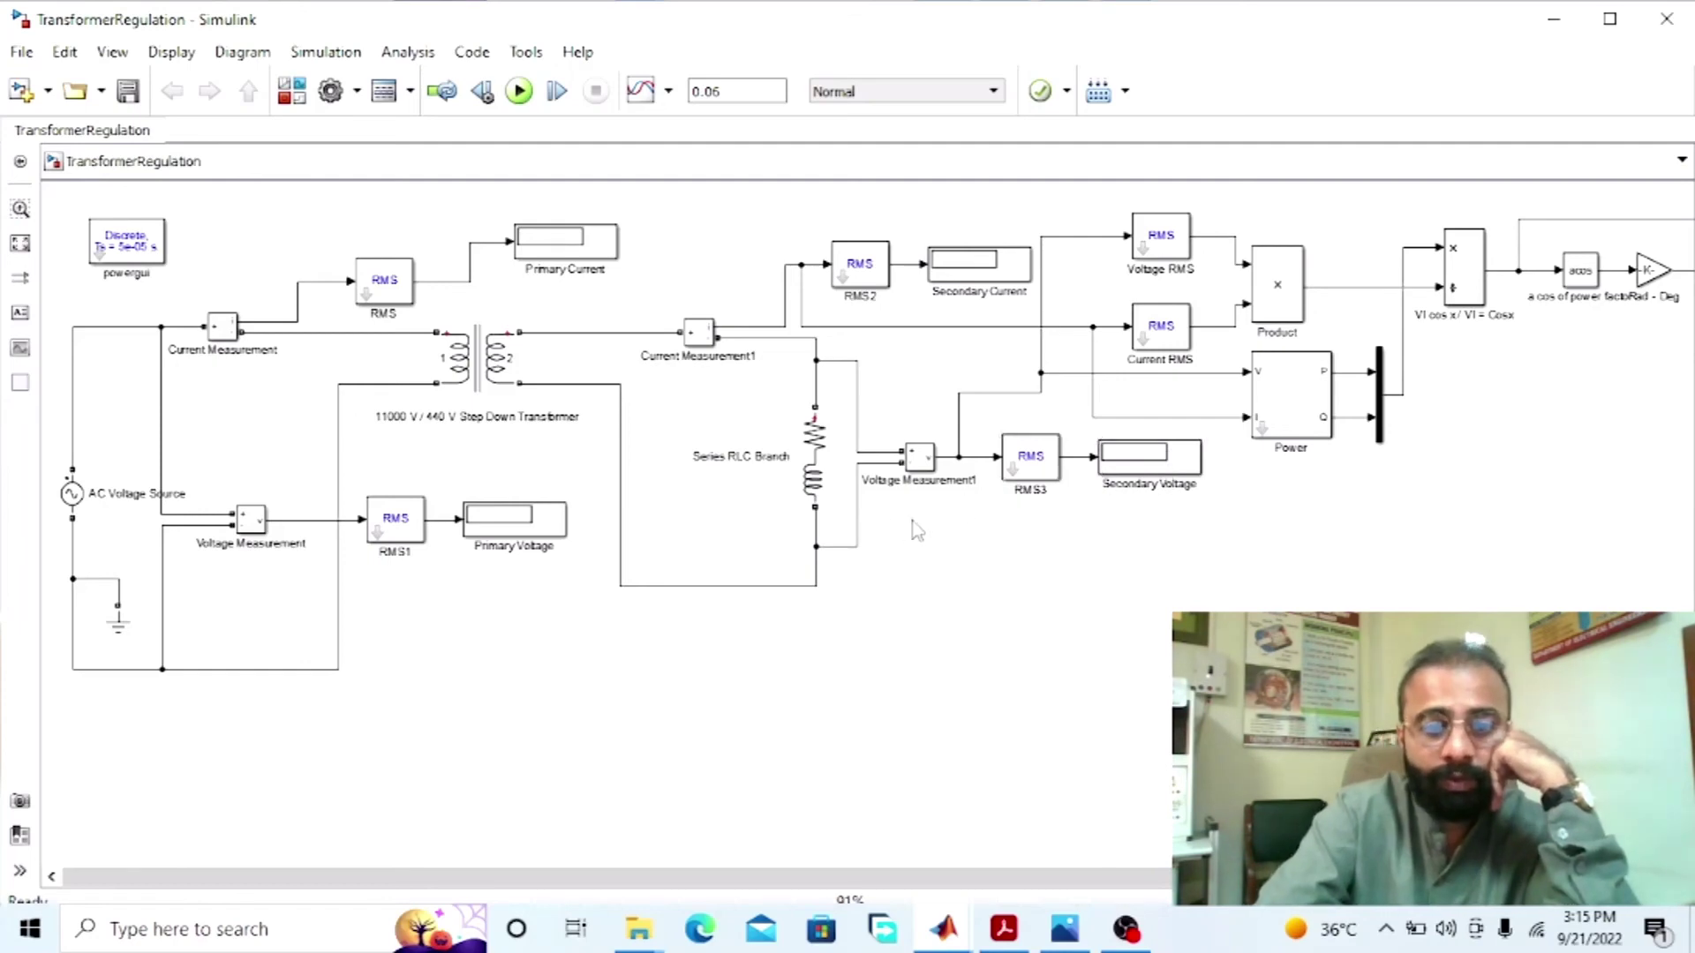
# Step: Run the TransformerRegulation simulation and read the 305.6 V loaded secondary voltage
pyautogui.click(518, 91)
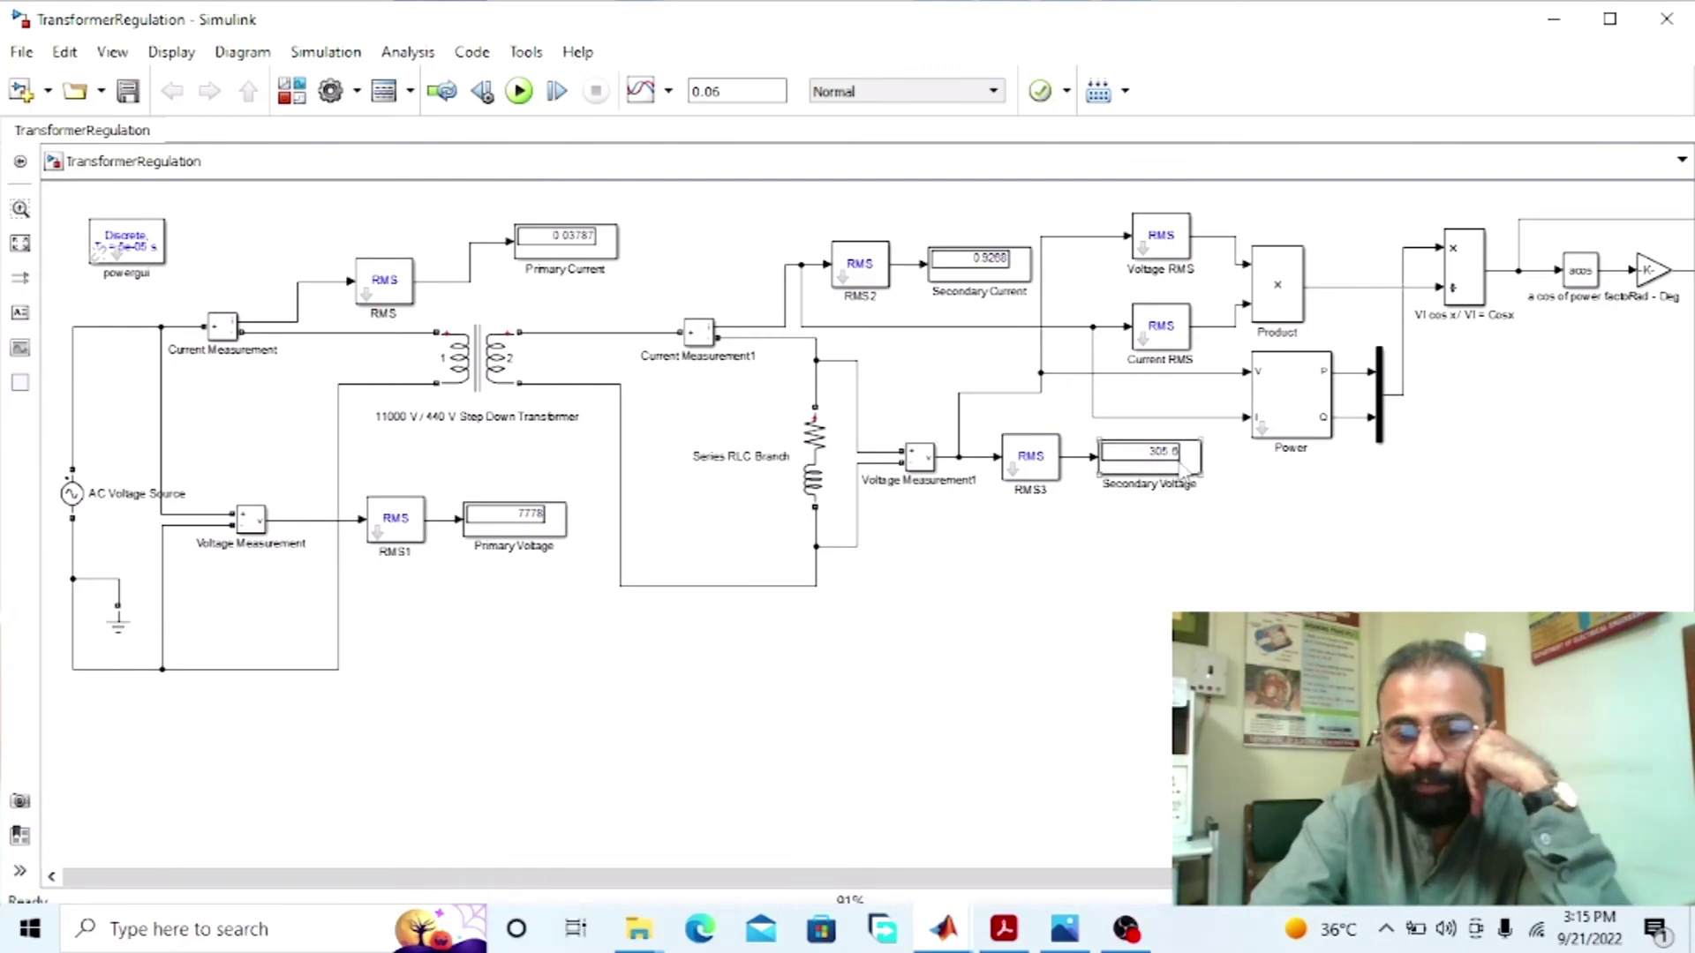
pyautogui.hscroll(3, 1598, 436)
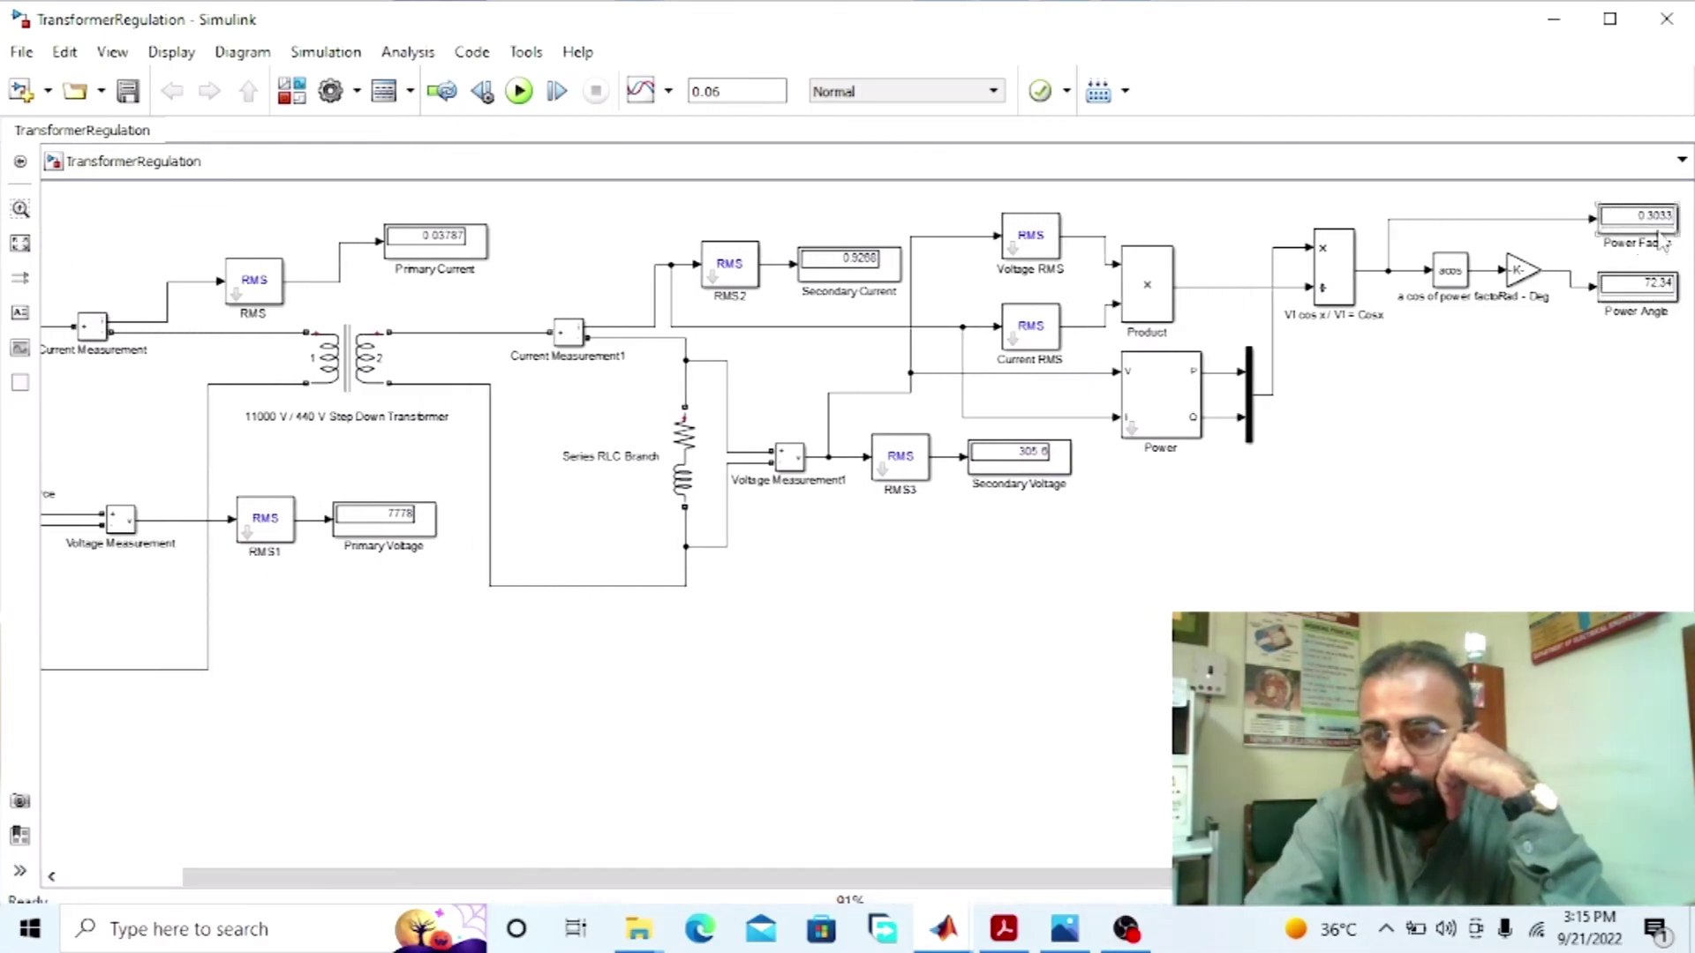
pyautogui.hscroll(-3, 1021, 851)
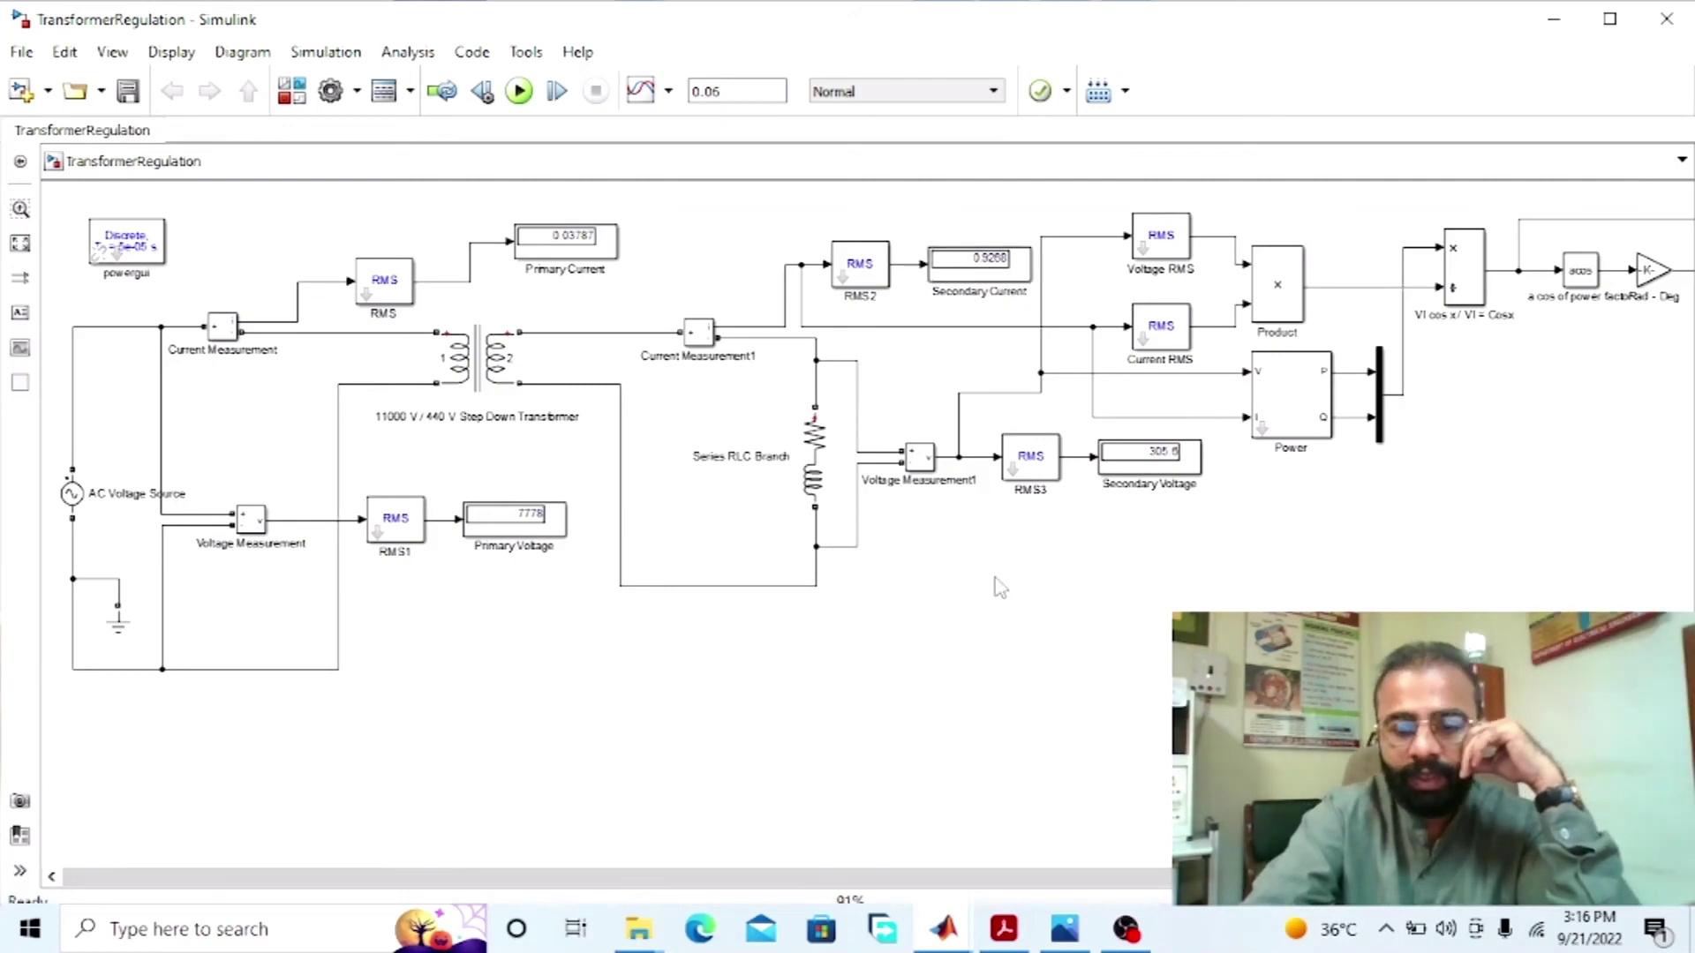
# Step: Compare with the 311.1 V no-load reading, then open the voltage regulation calculation image
pyautogui.moveTo(944, 927)
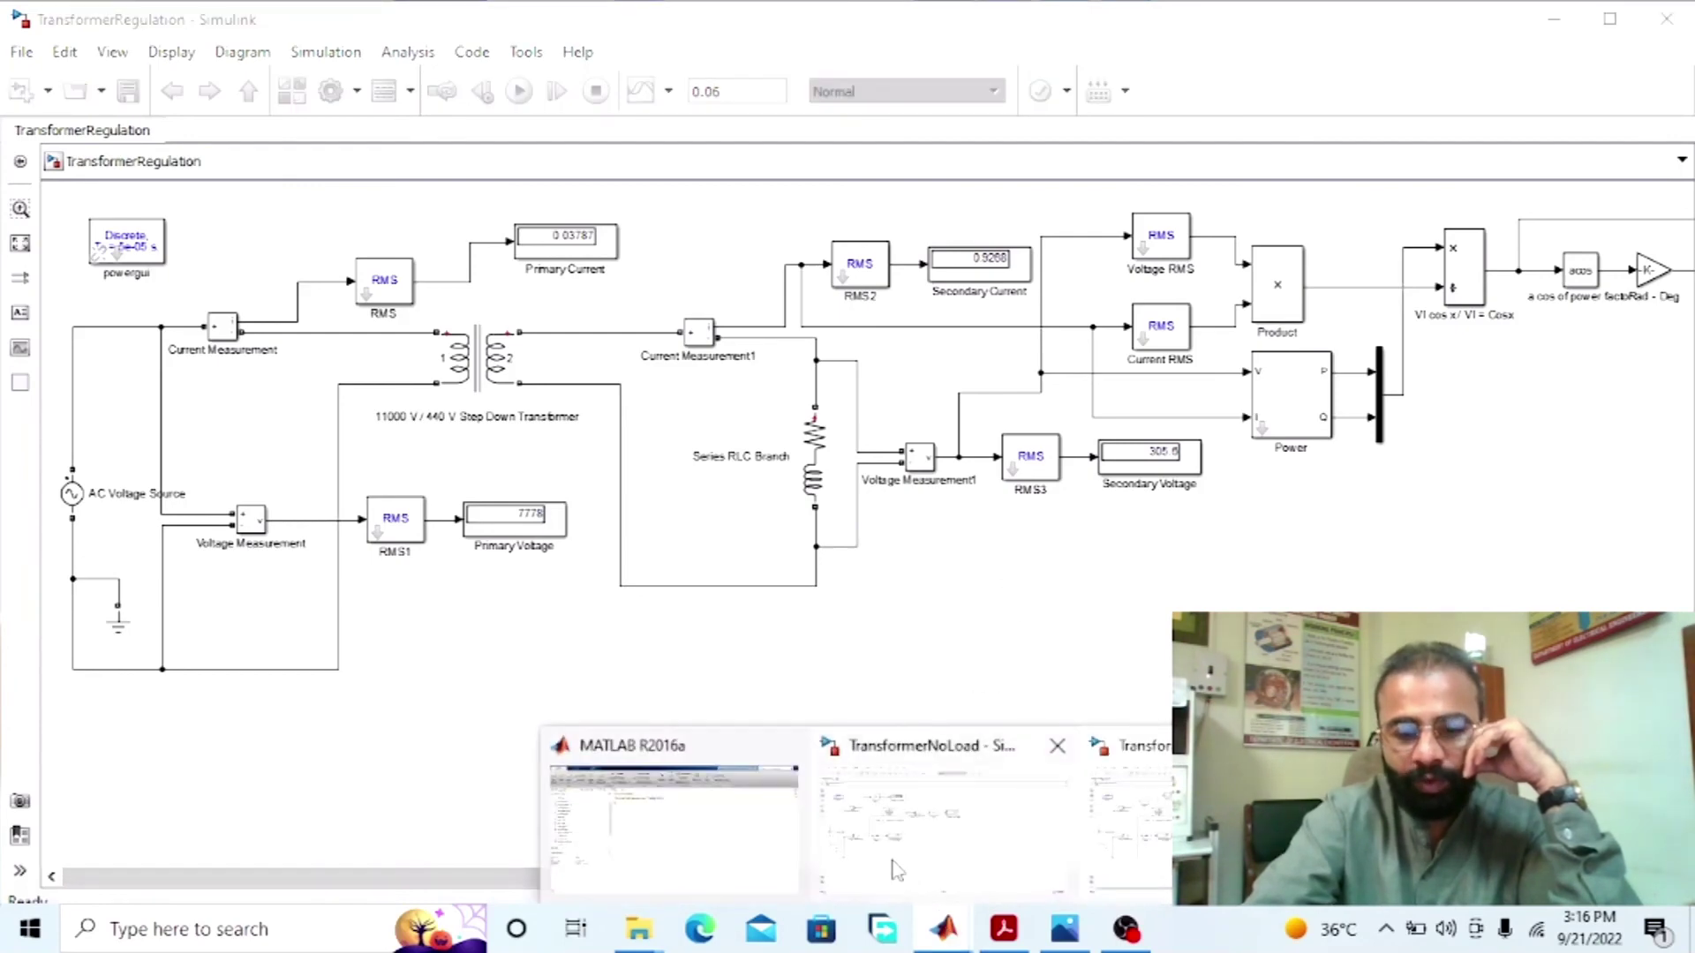
pyautogui.click(876, 856)
pyautogui.click(928, 388)
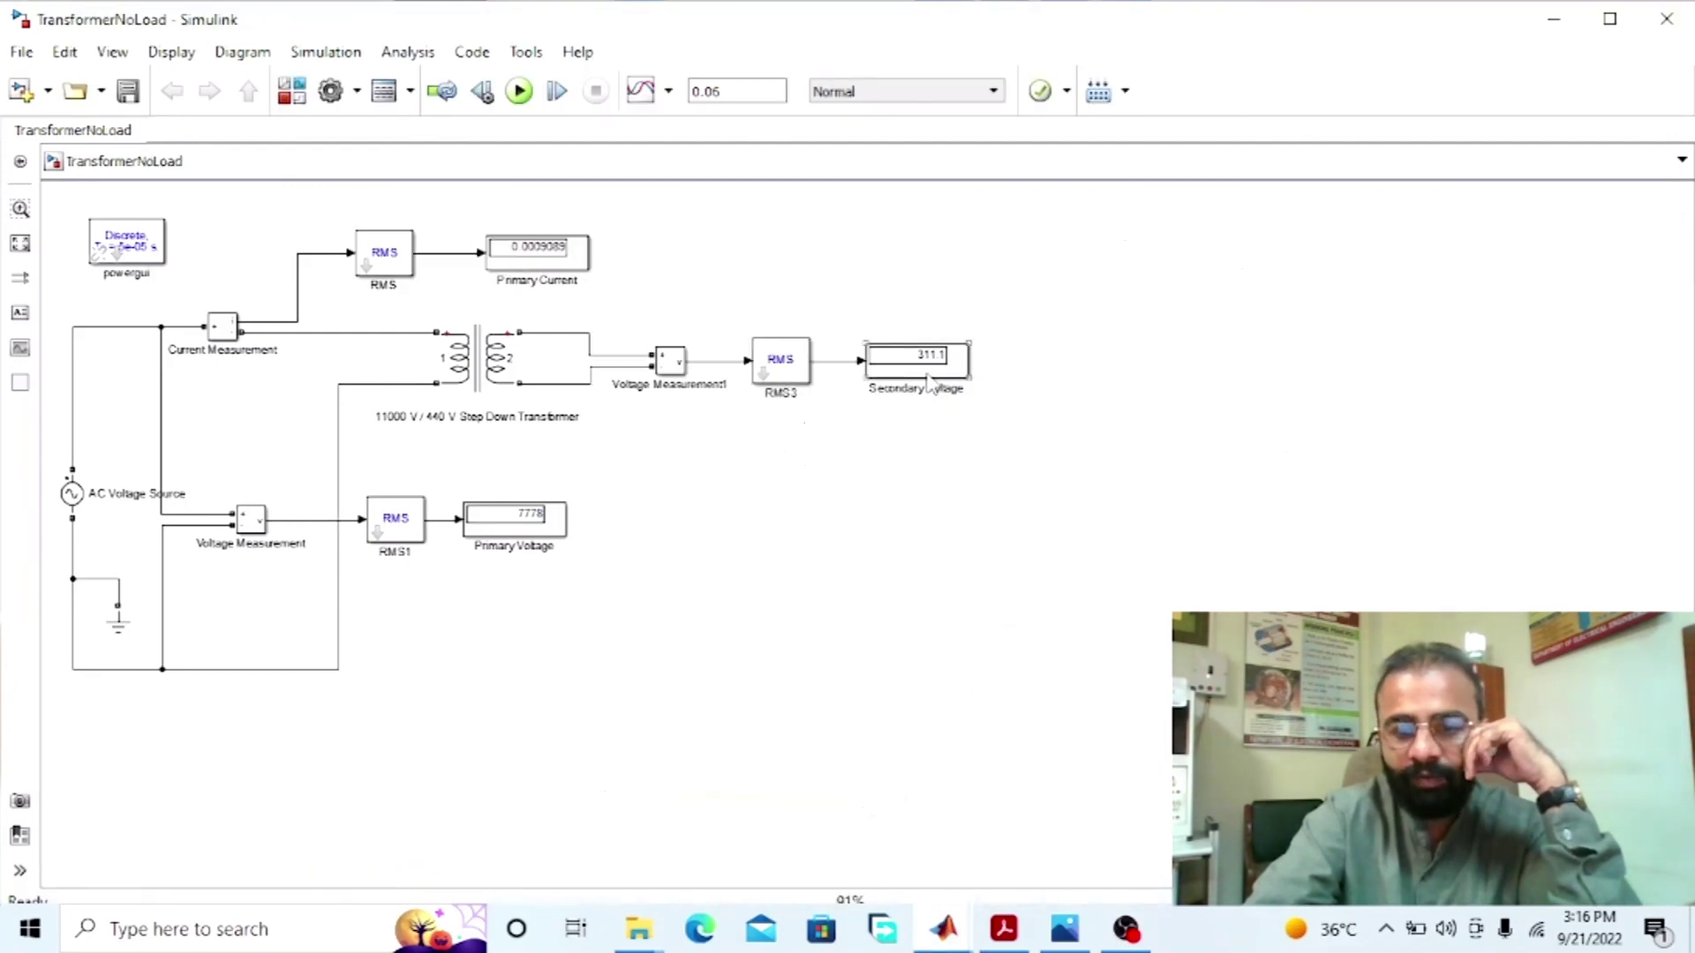
pyautogui.hotkey('alt', 'Tab')
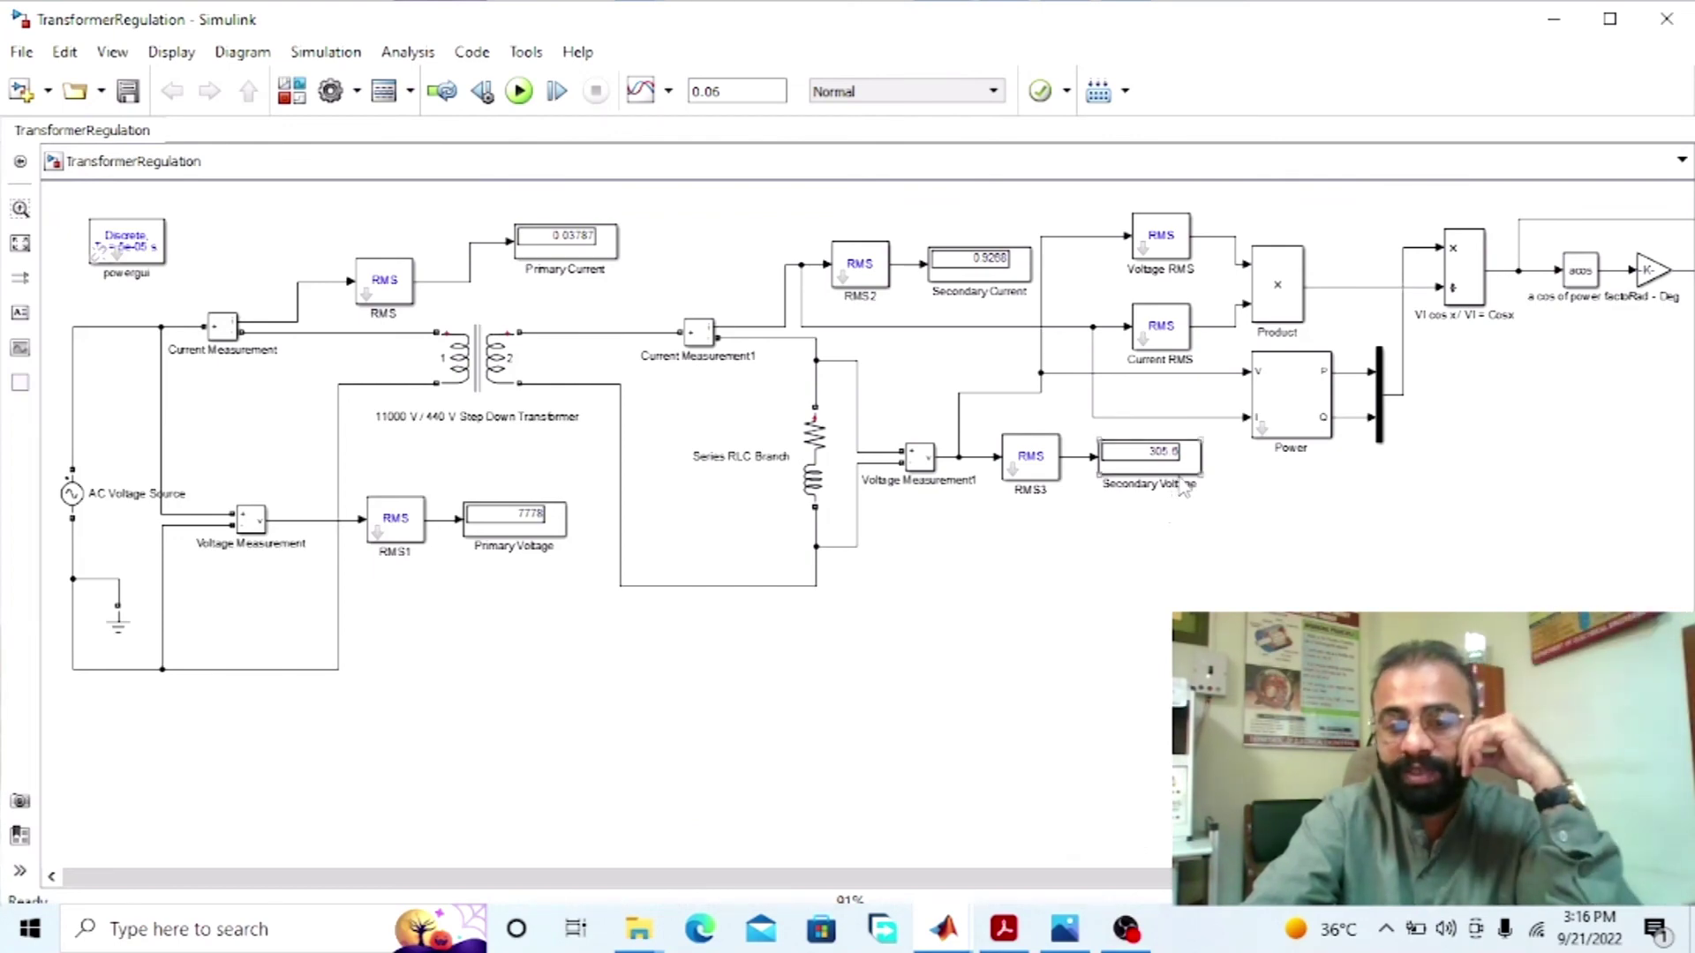
pyautogui.click(1064, 929)
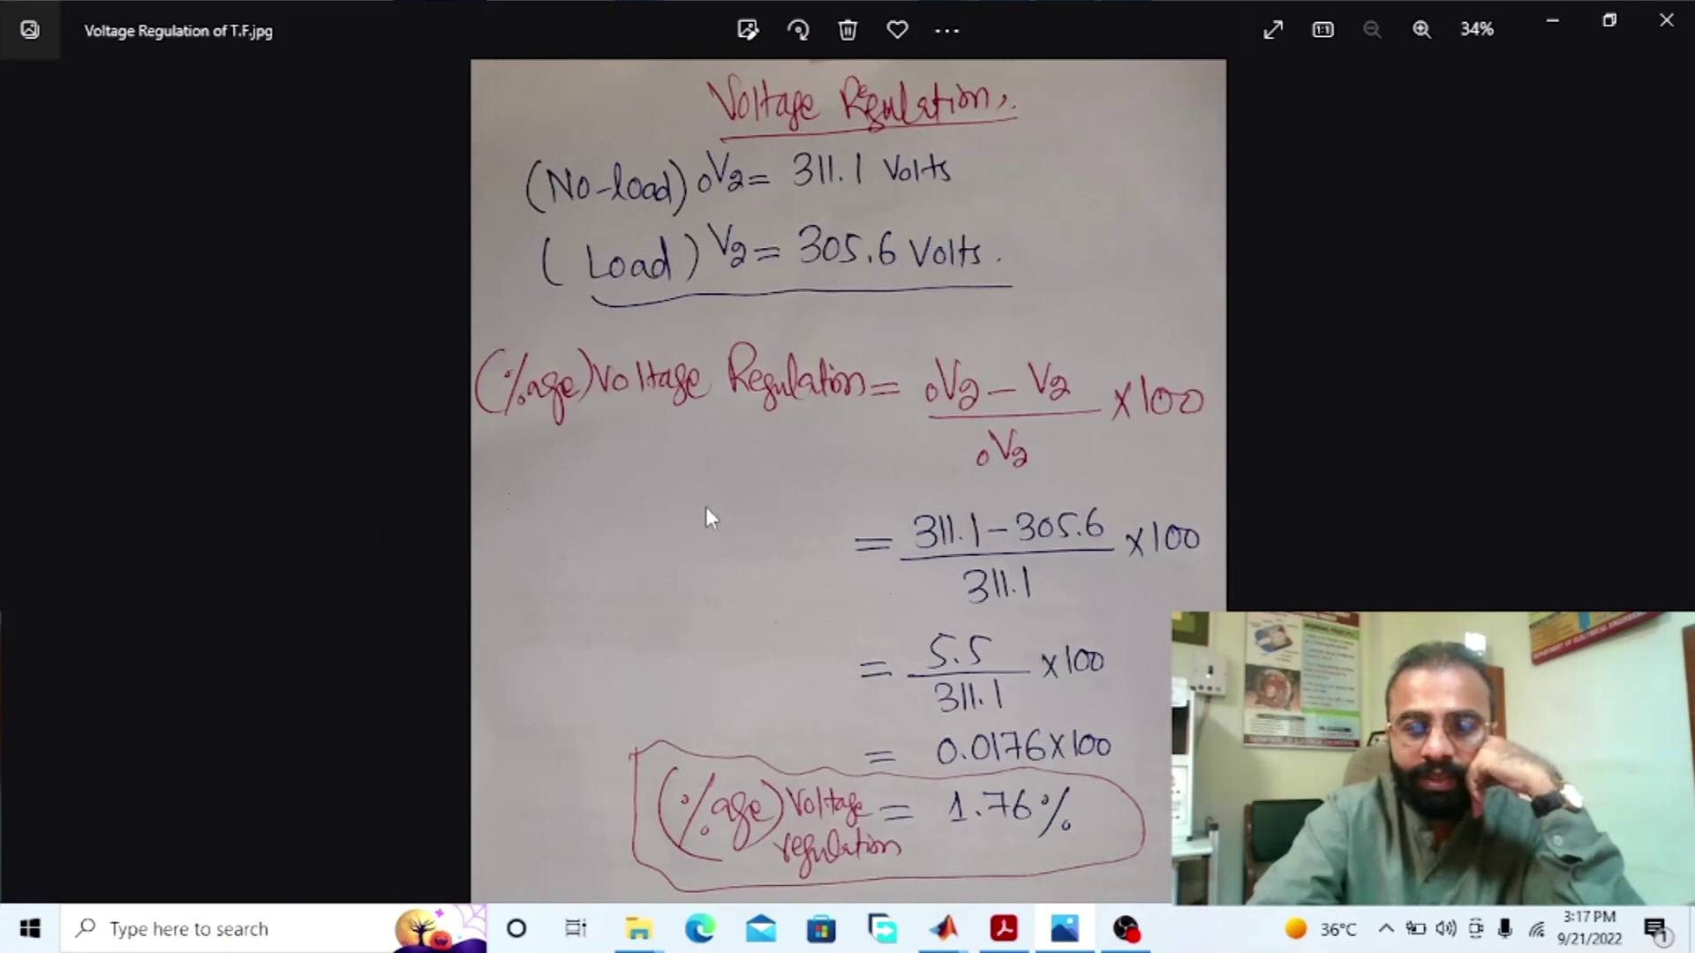
# Step: After reviewing the 1.76% regulation calculation, return to the TransformerNoLoad model
pyautogui.moveTo(944, 928)
pyautogui.click(975, 854)
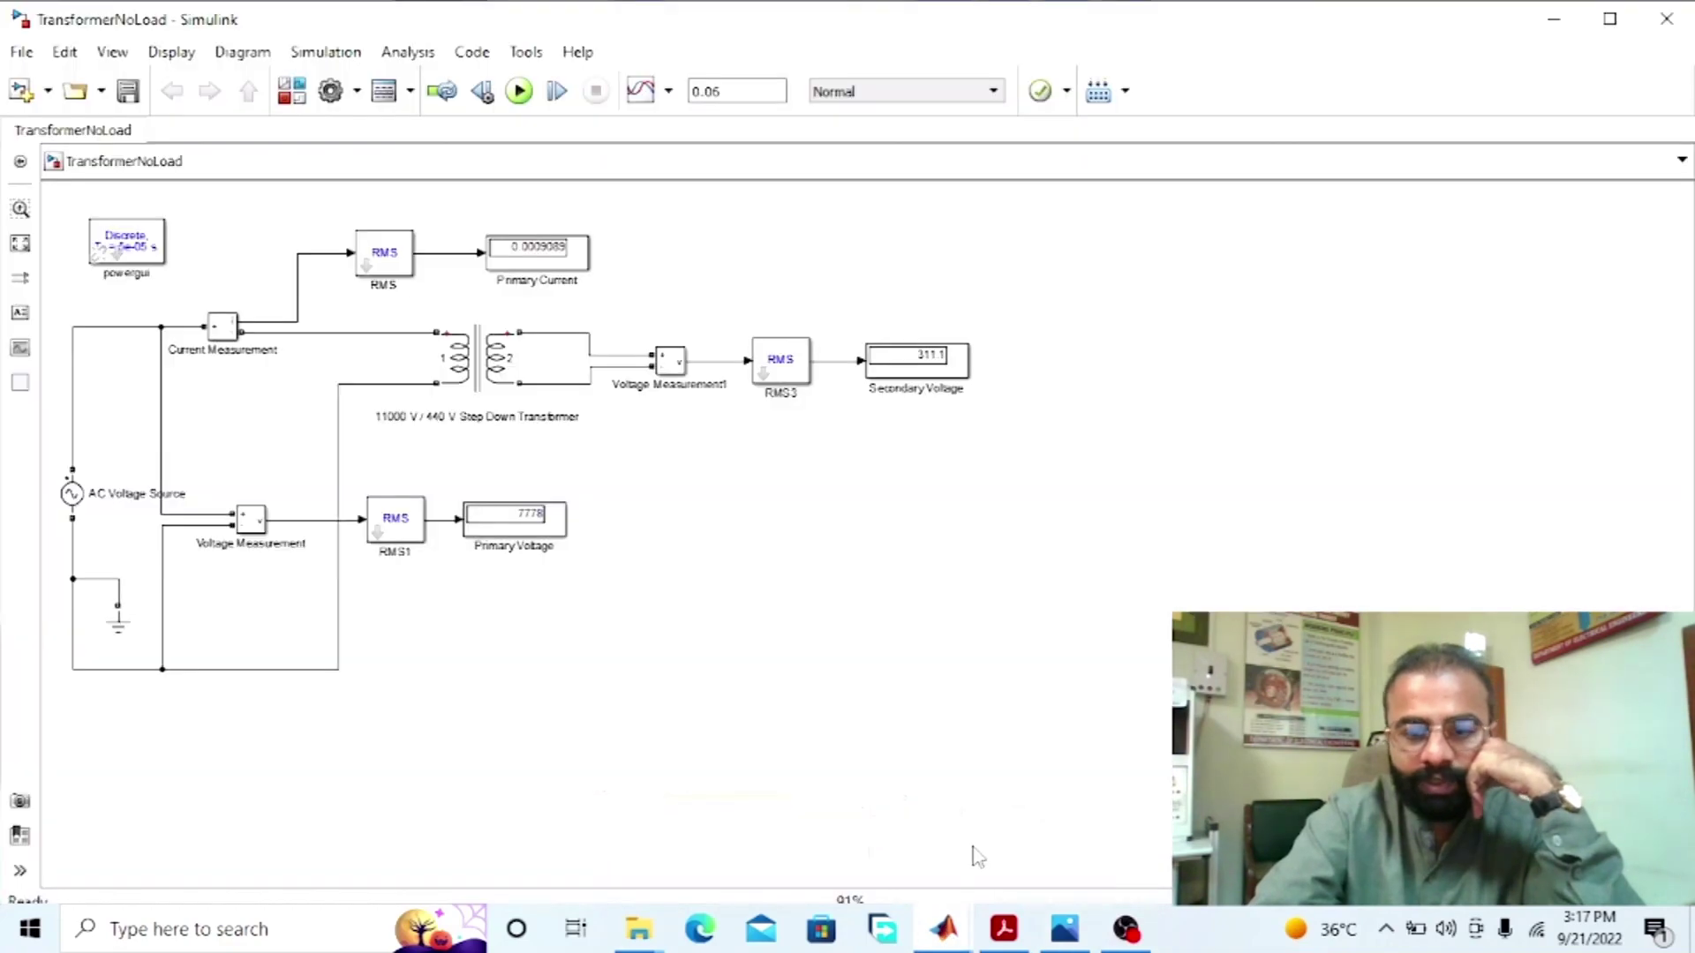